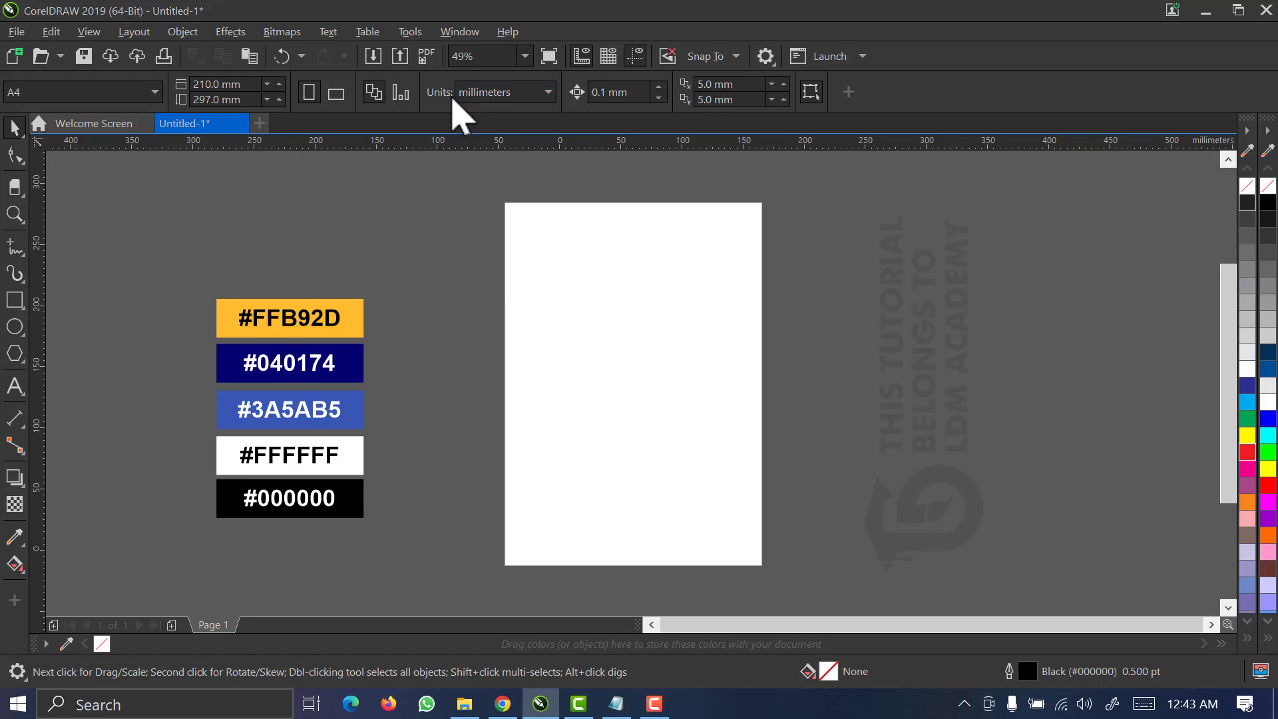
Switch the document units to inches and set the page size to 12 by 12 inches.
click(488, 93)
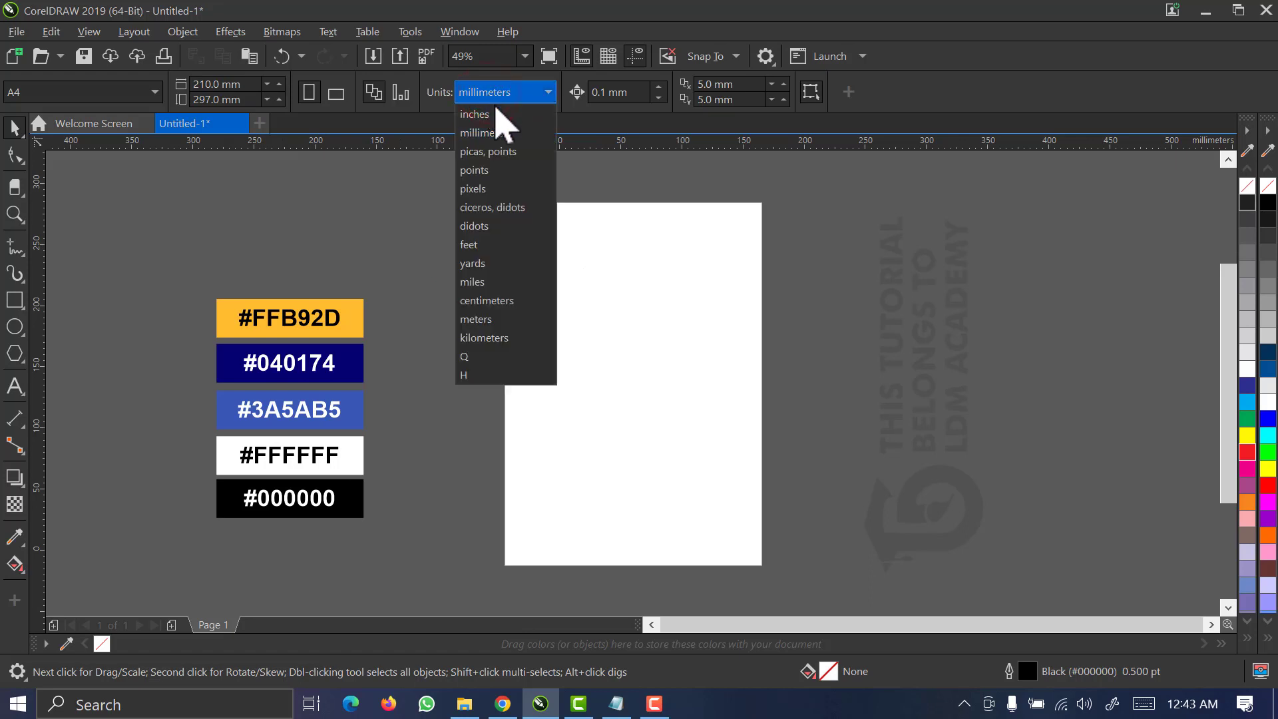
click(492, 113)
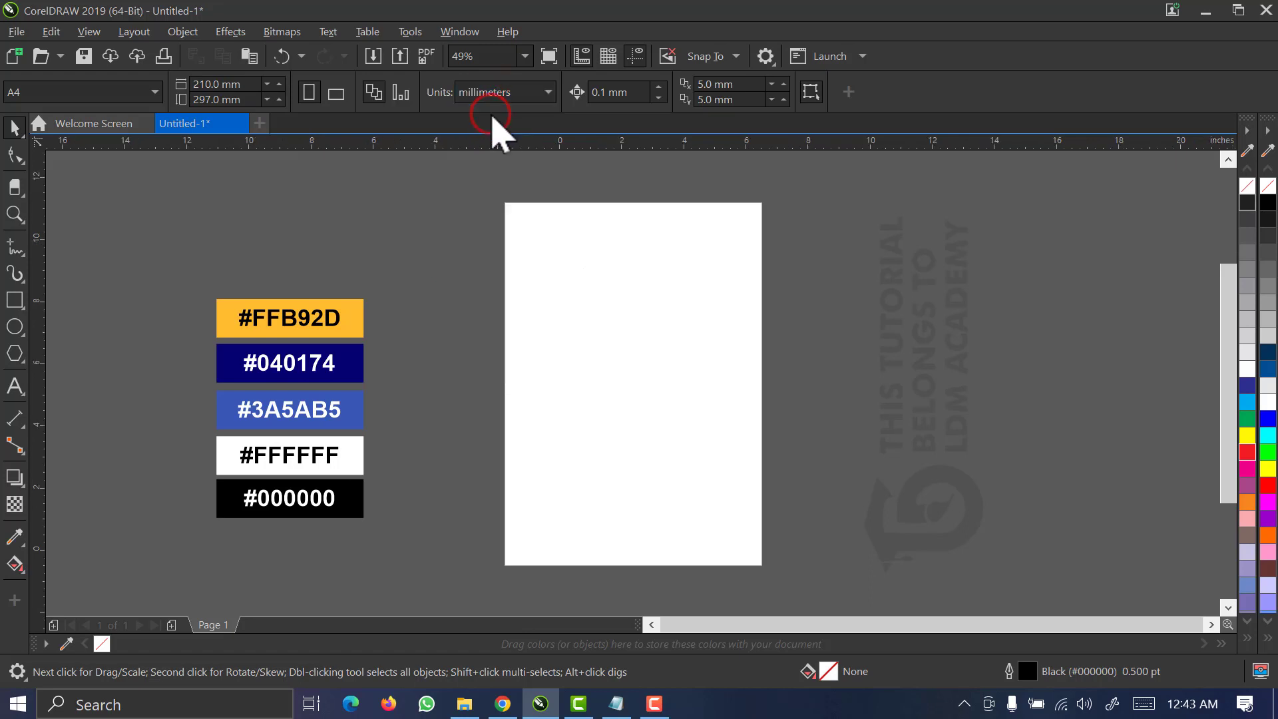
click(246, 84)
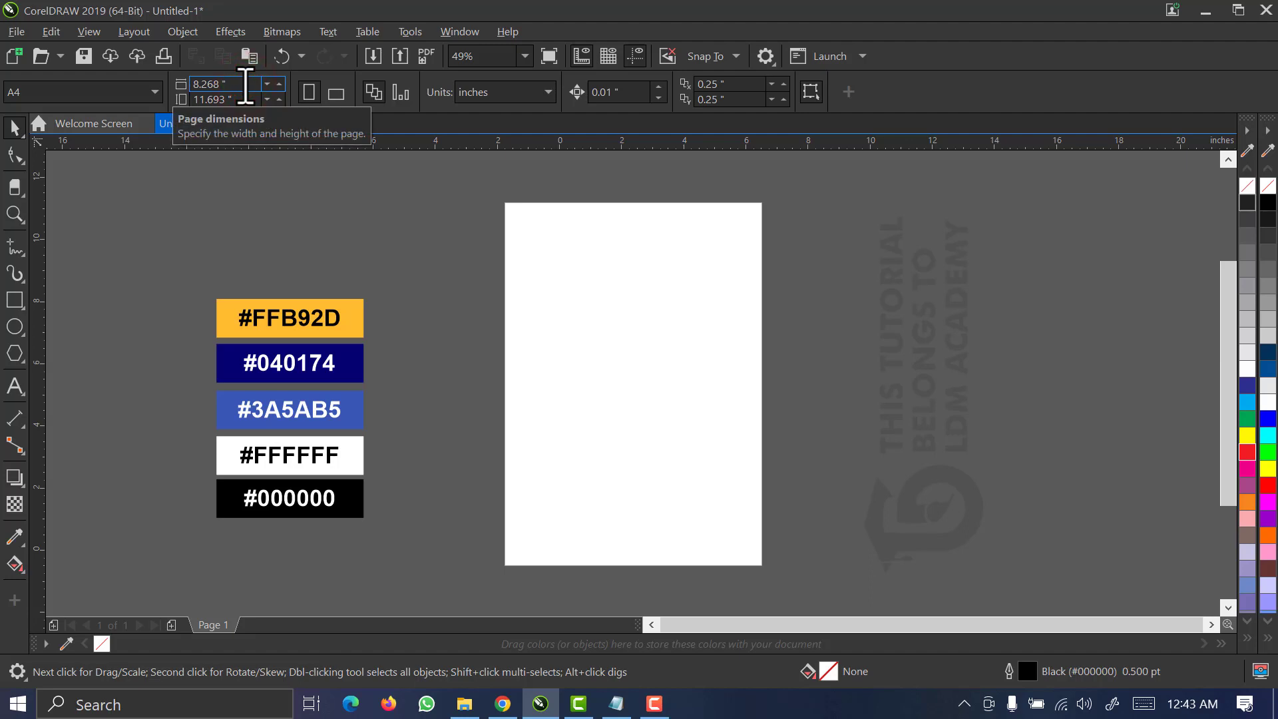
drag(230, 85, 183, 87)
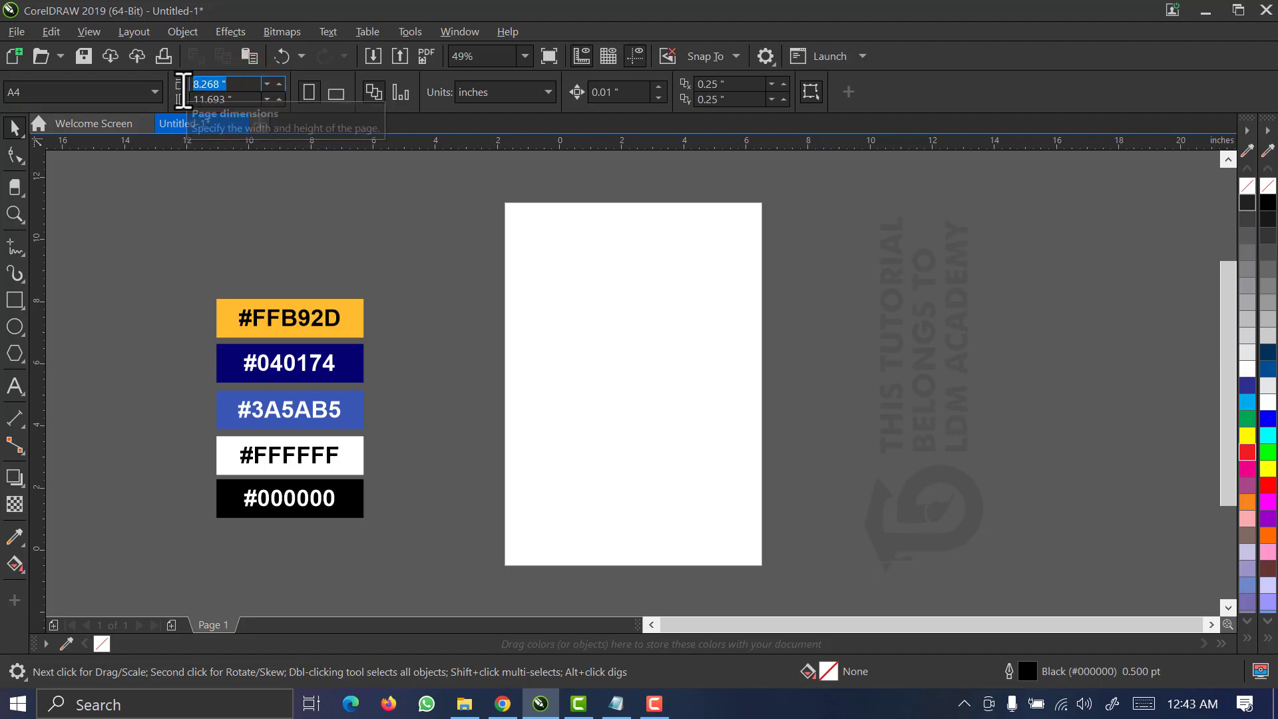
text(12)
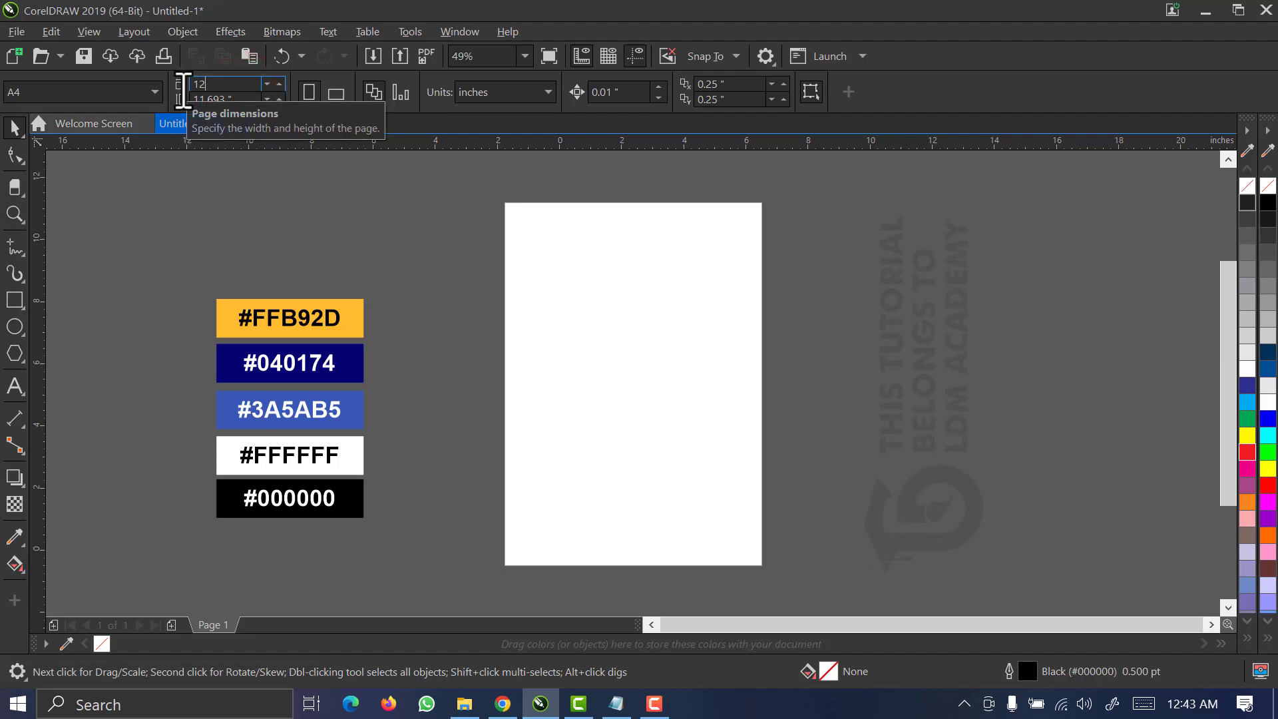
key(Tab)
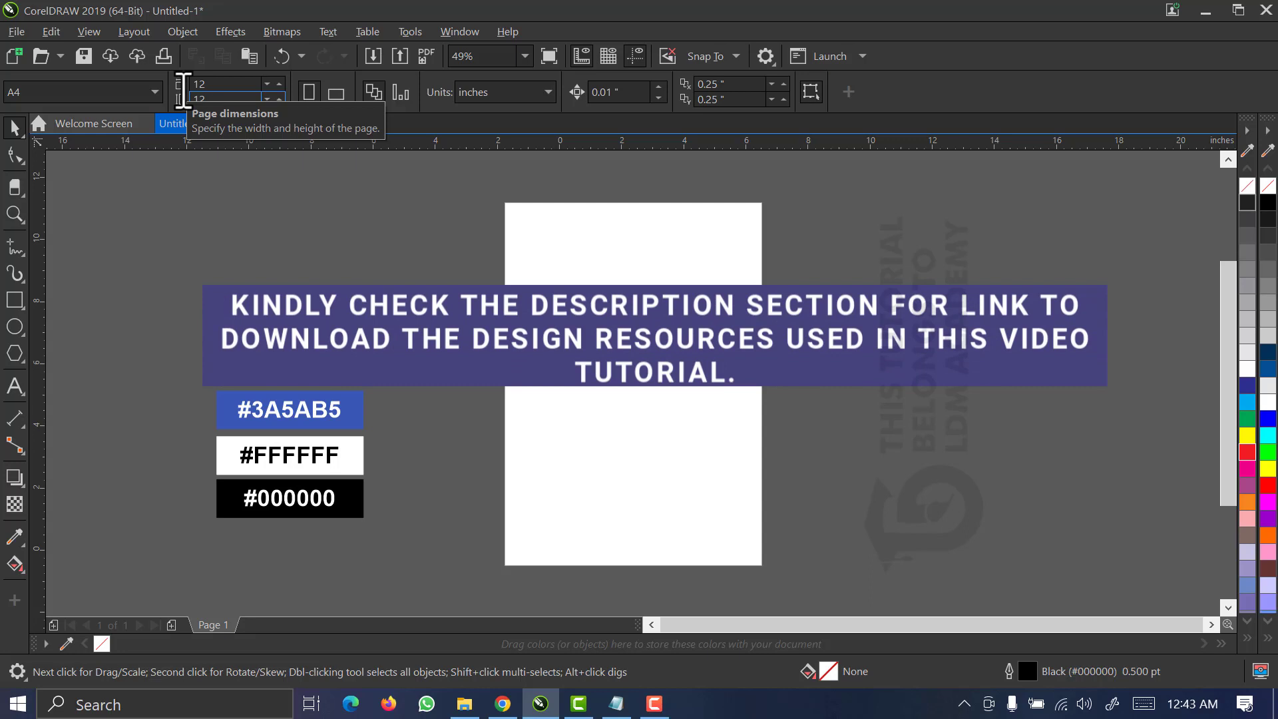
key(Return)
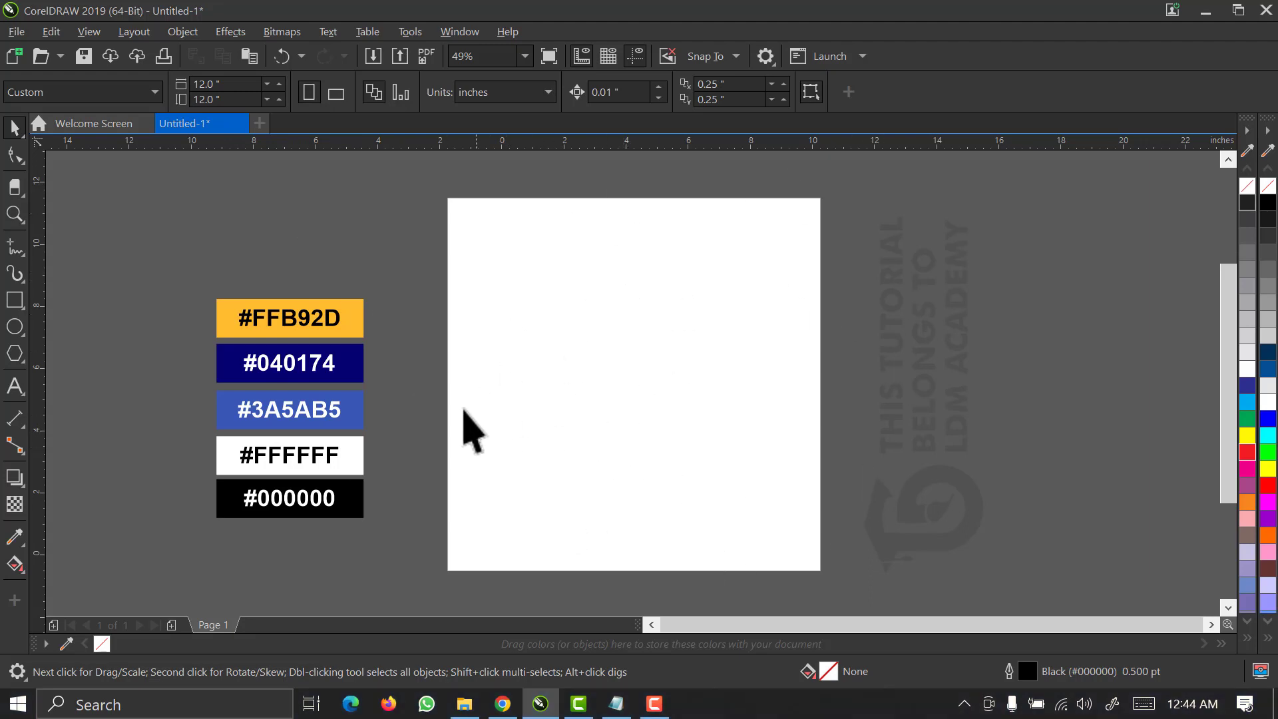
Add a rectangle matching the full page frame and remove its outline.
double_click(14, 301)
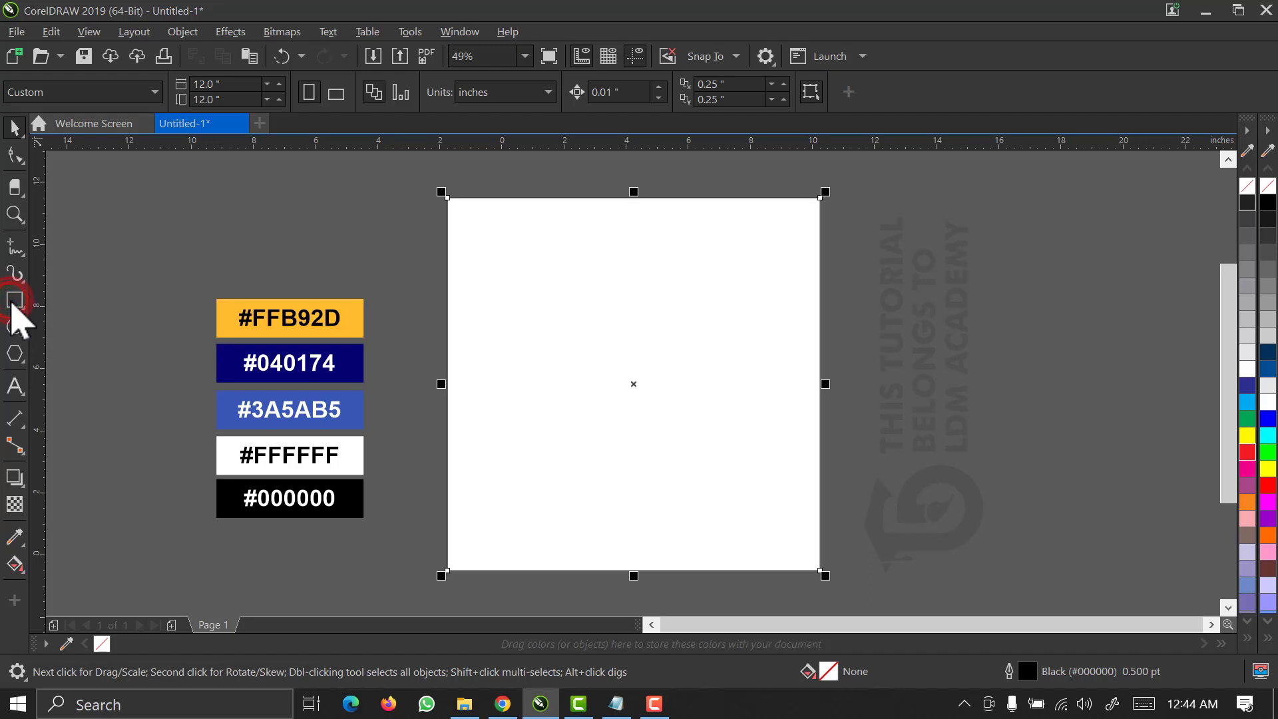
click(15, 128)
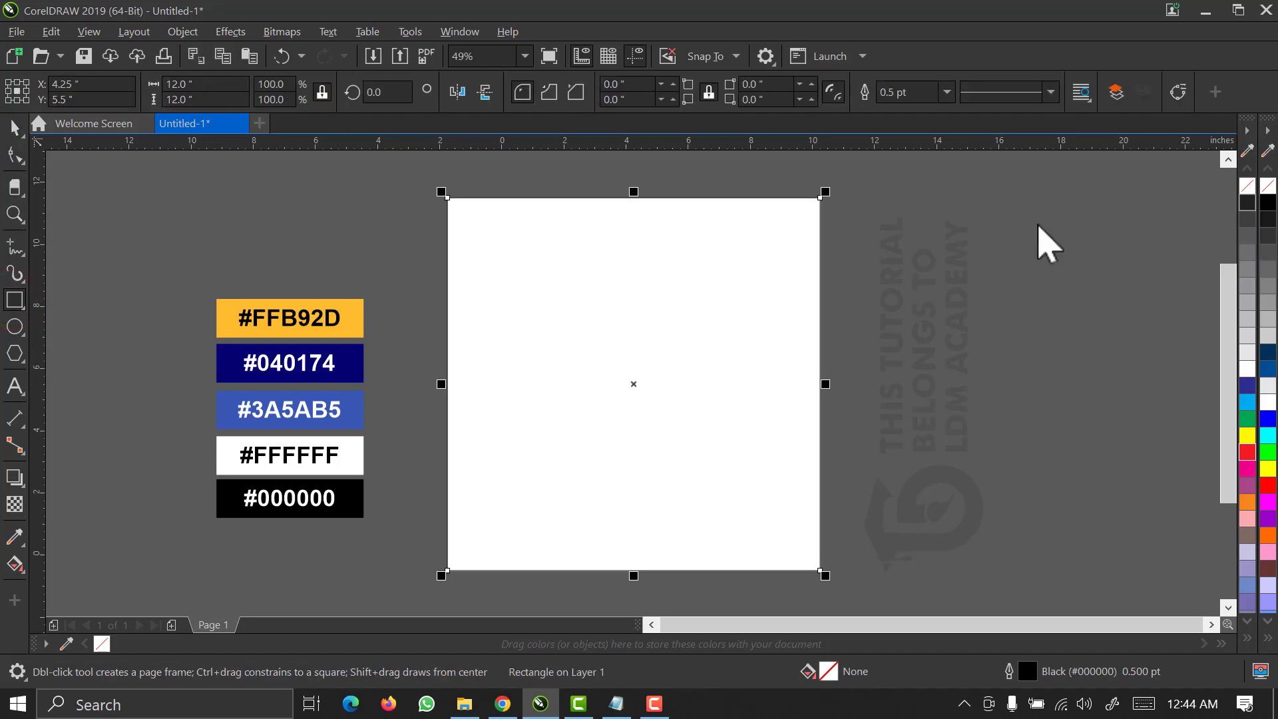
click(15, 127)
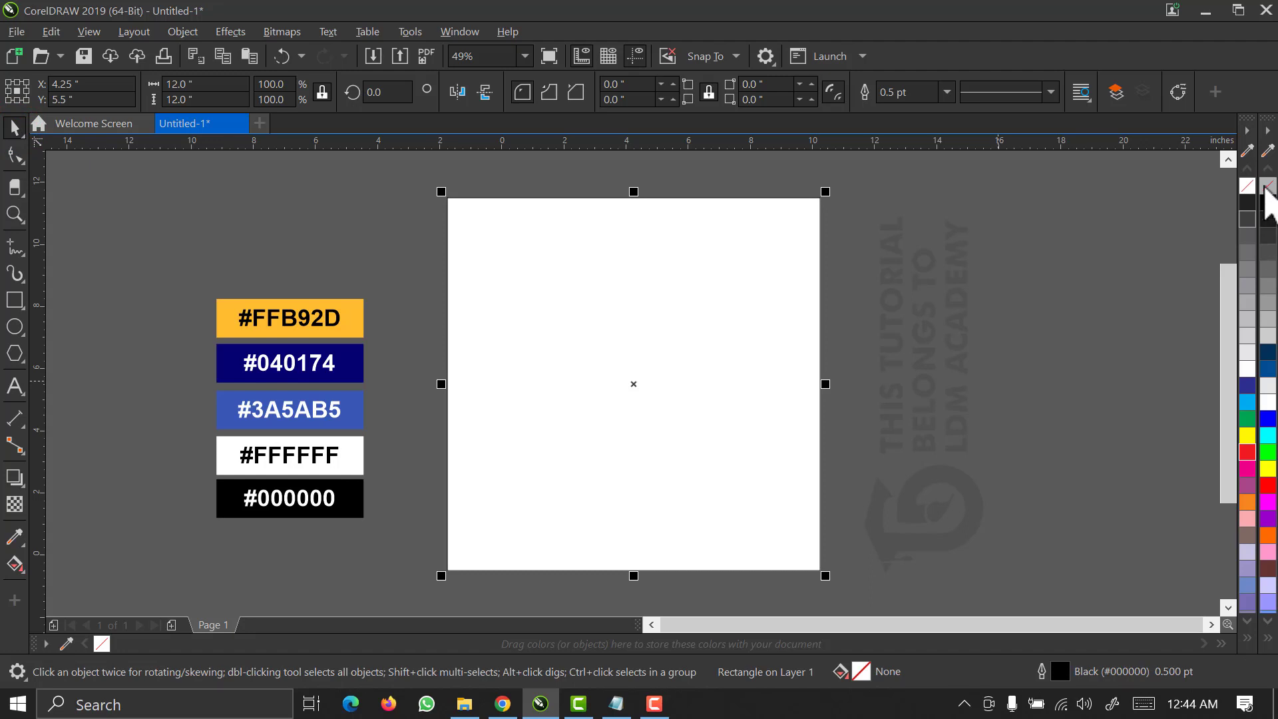
right_click(1267, 187)
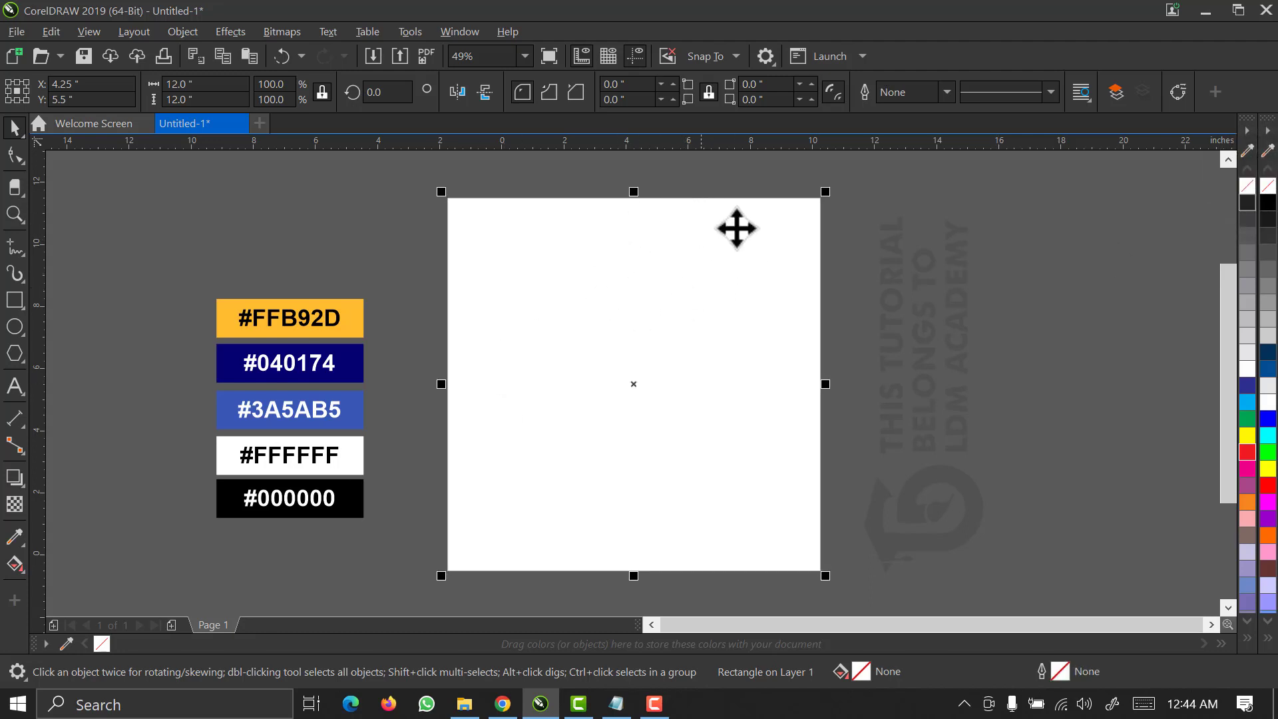
click(895, 306)
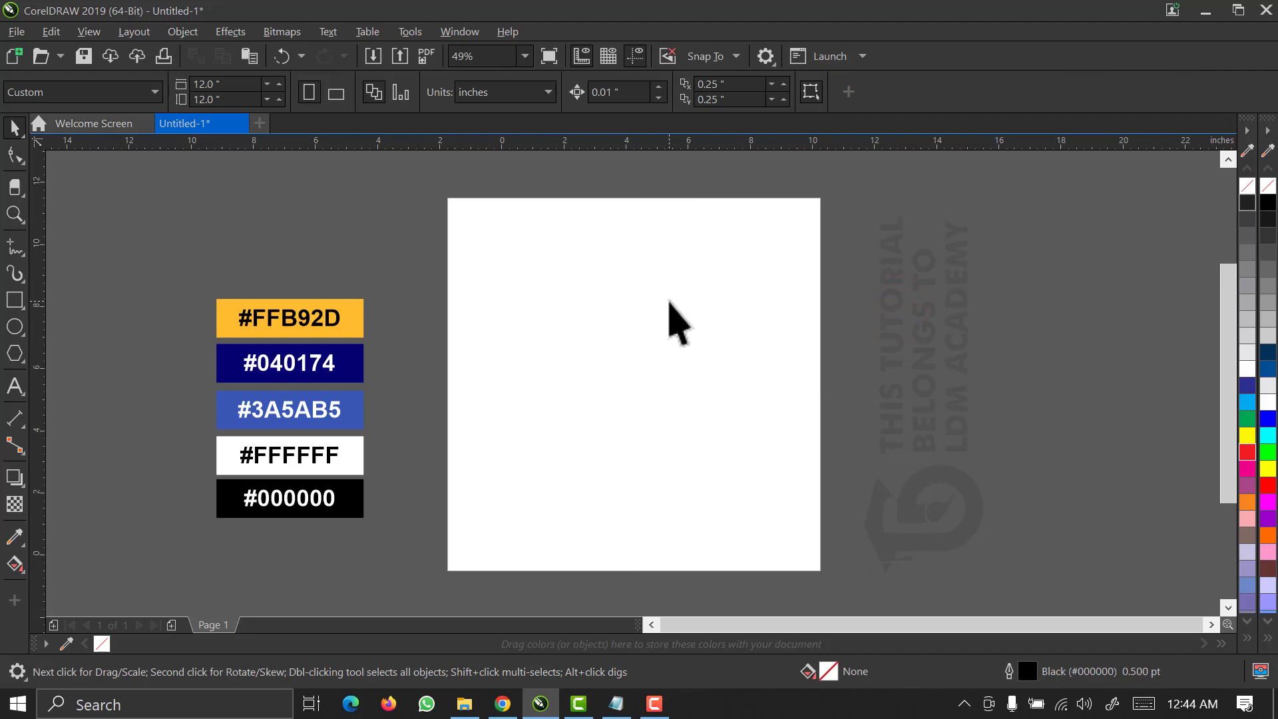
drag(186, 266, 400, 564)
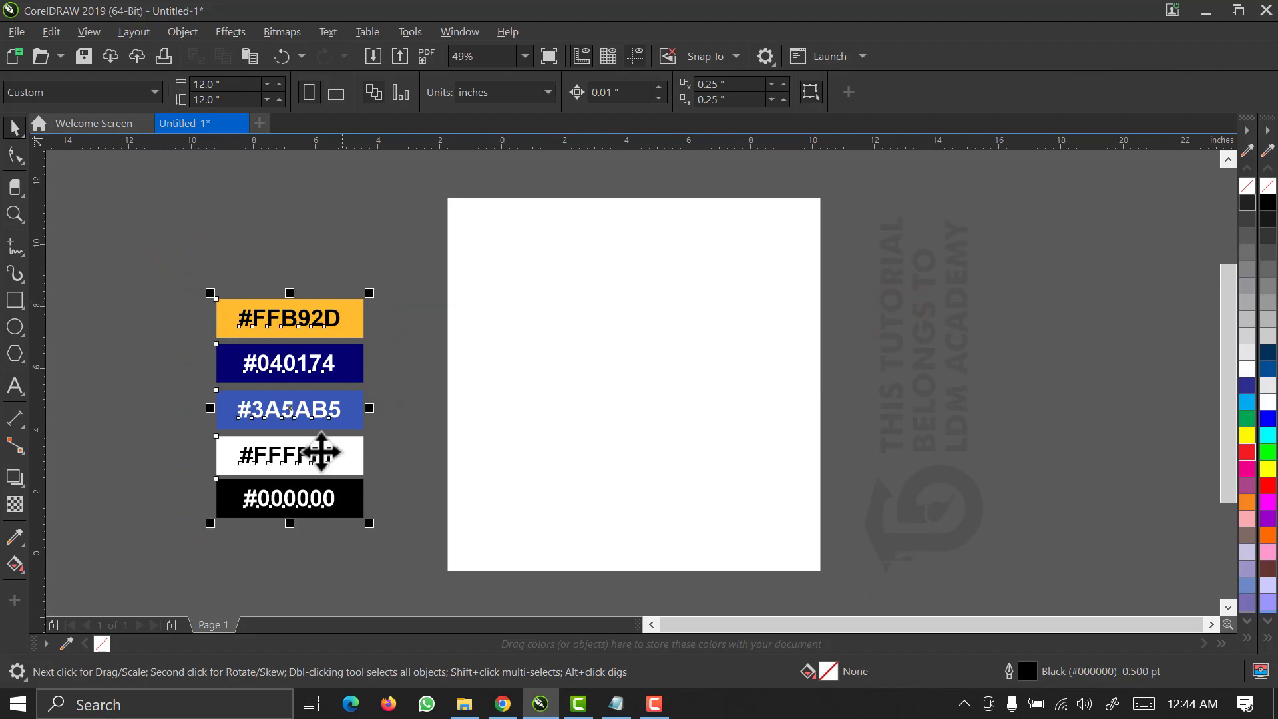
drag(190, 268, 419, 567)
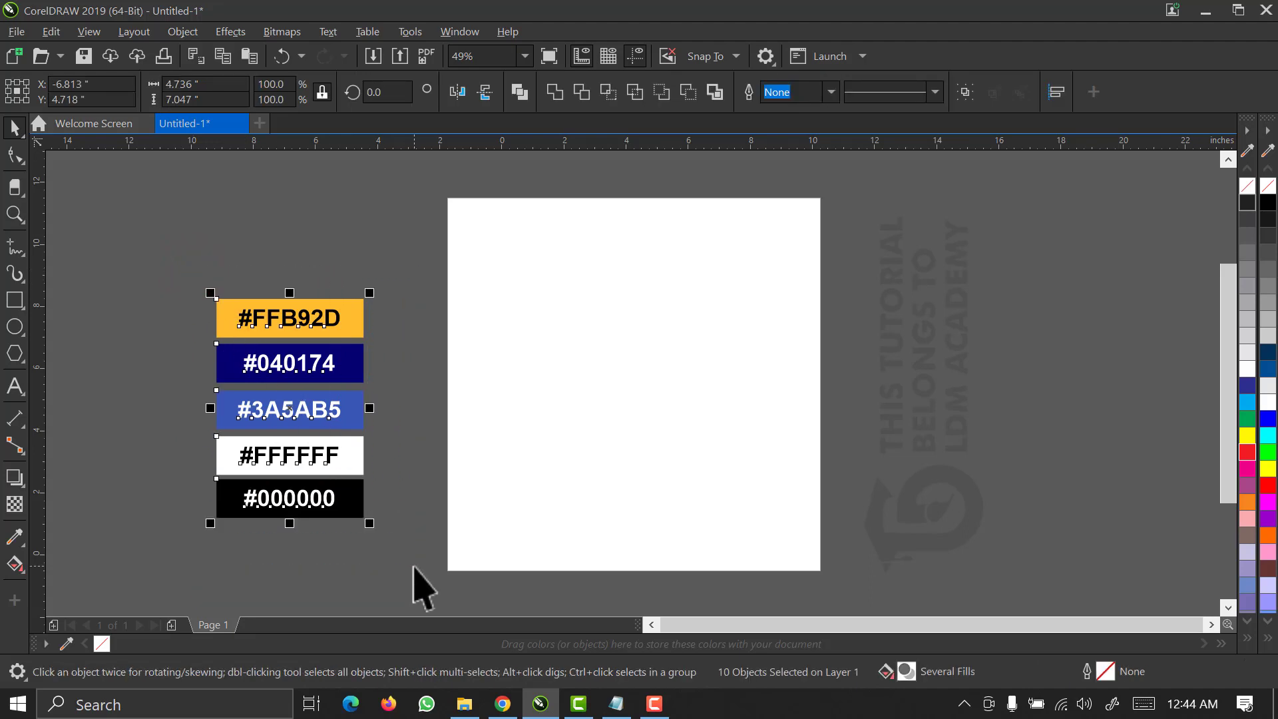
drag(186, 269, 391, 543)
drag(193, 269, 408, 565)
click(688, 374)
click(907, 349)
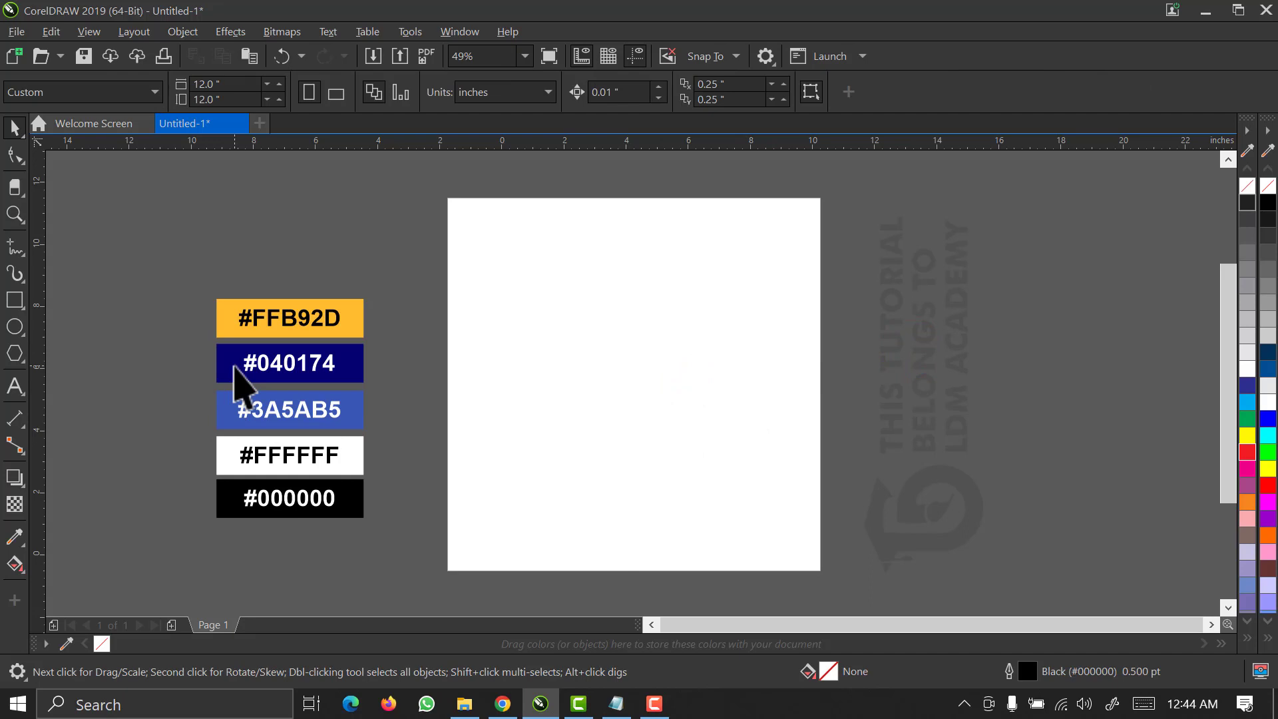
click(494, 328)
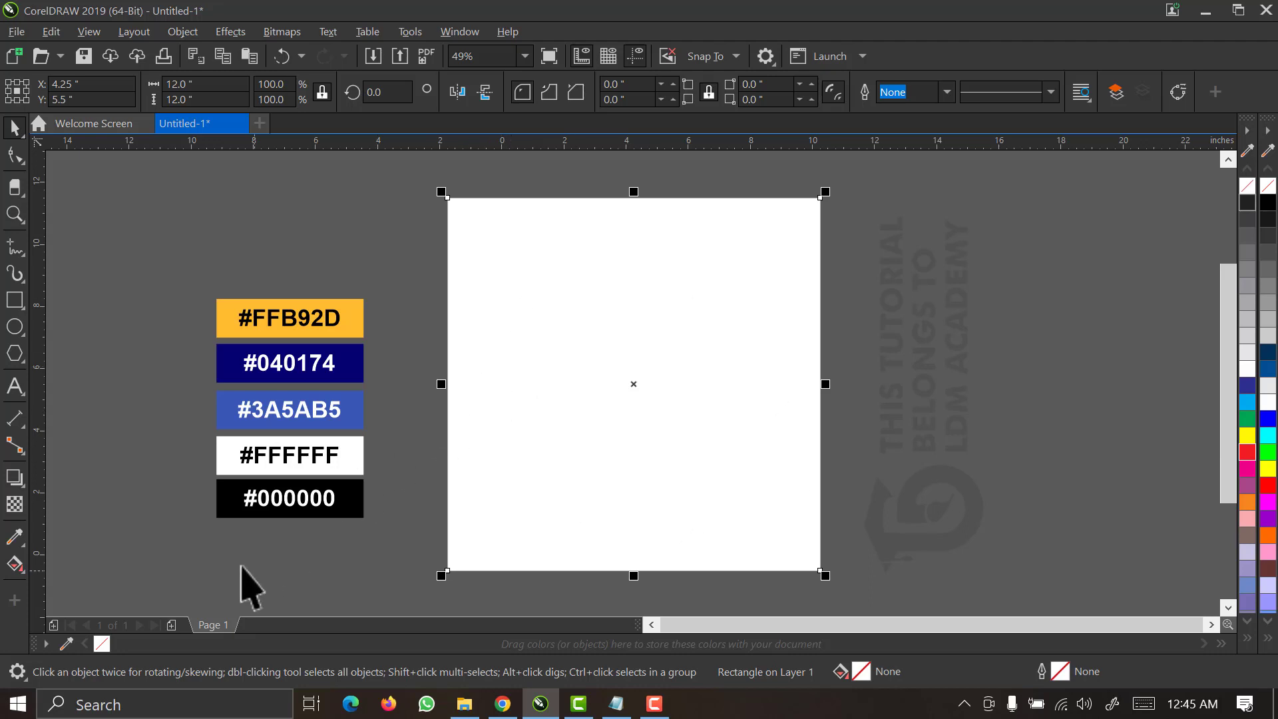
drag(169, 257, 408, 541)
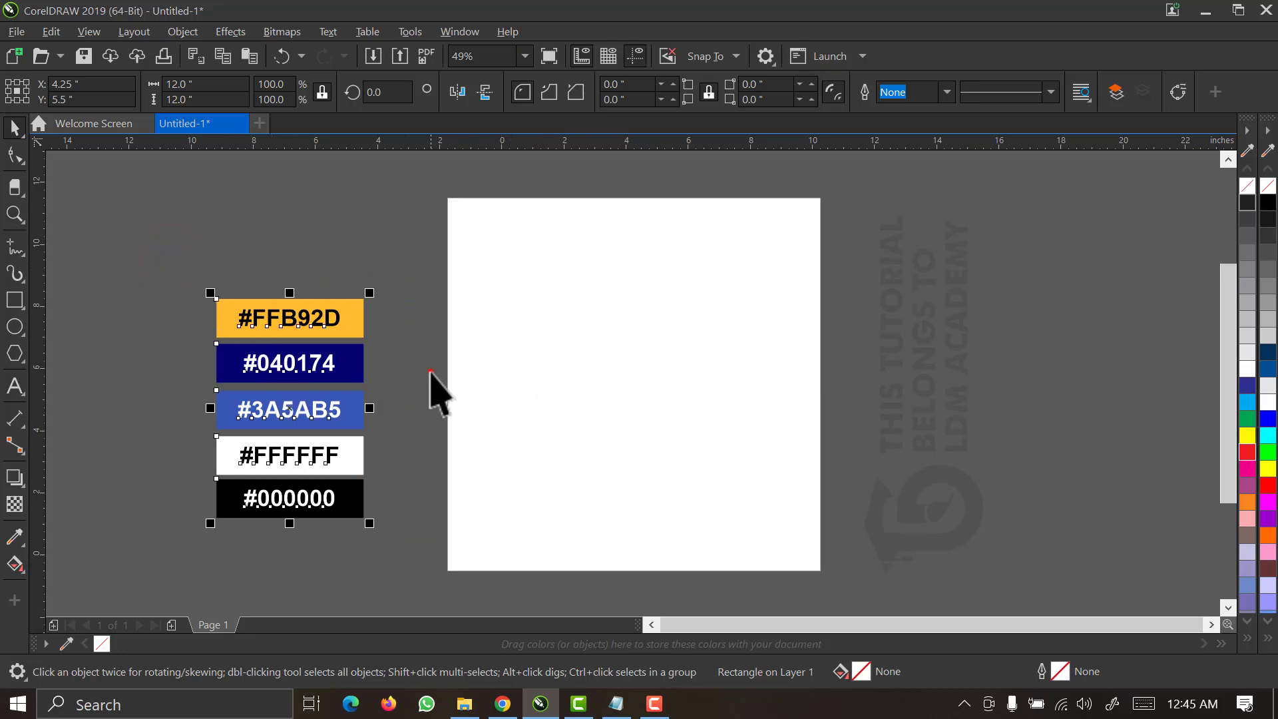
click(428, 370)
Fill the page-sized square with red (#FF0000).
click(650, 353)
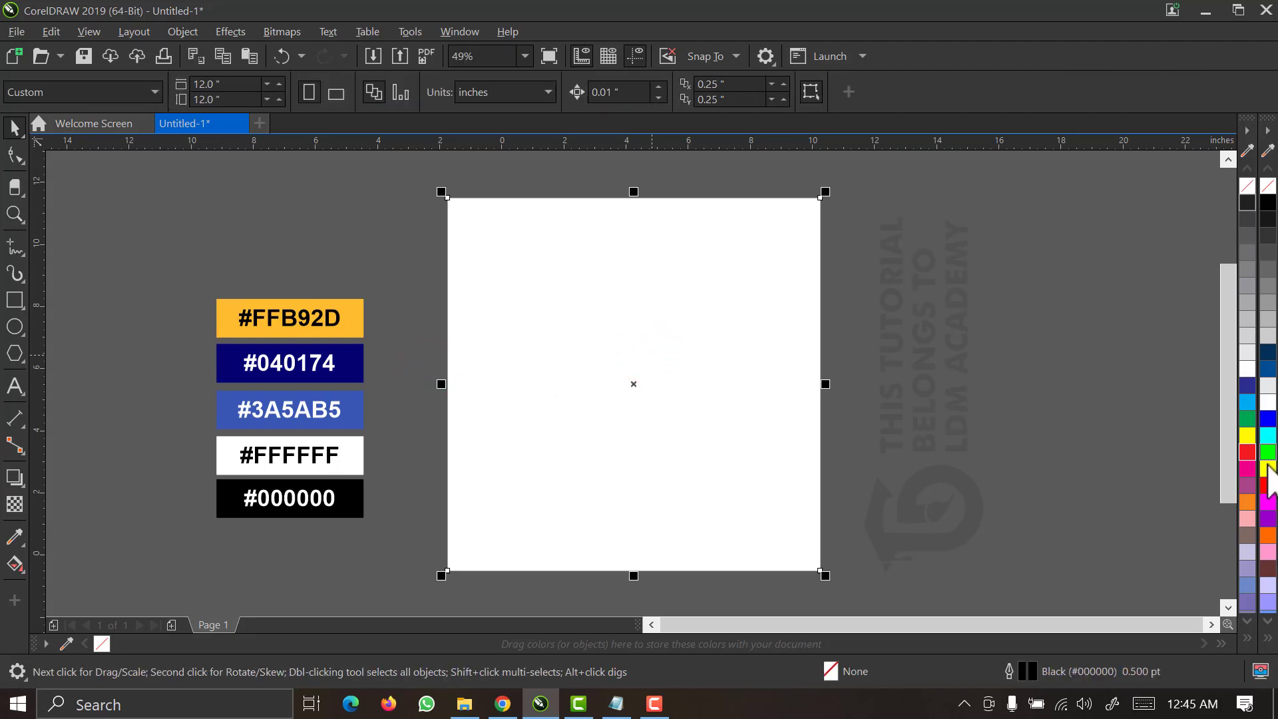
click(1268, 485)
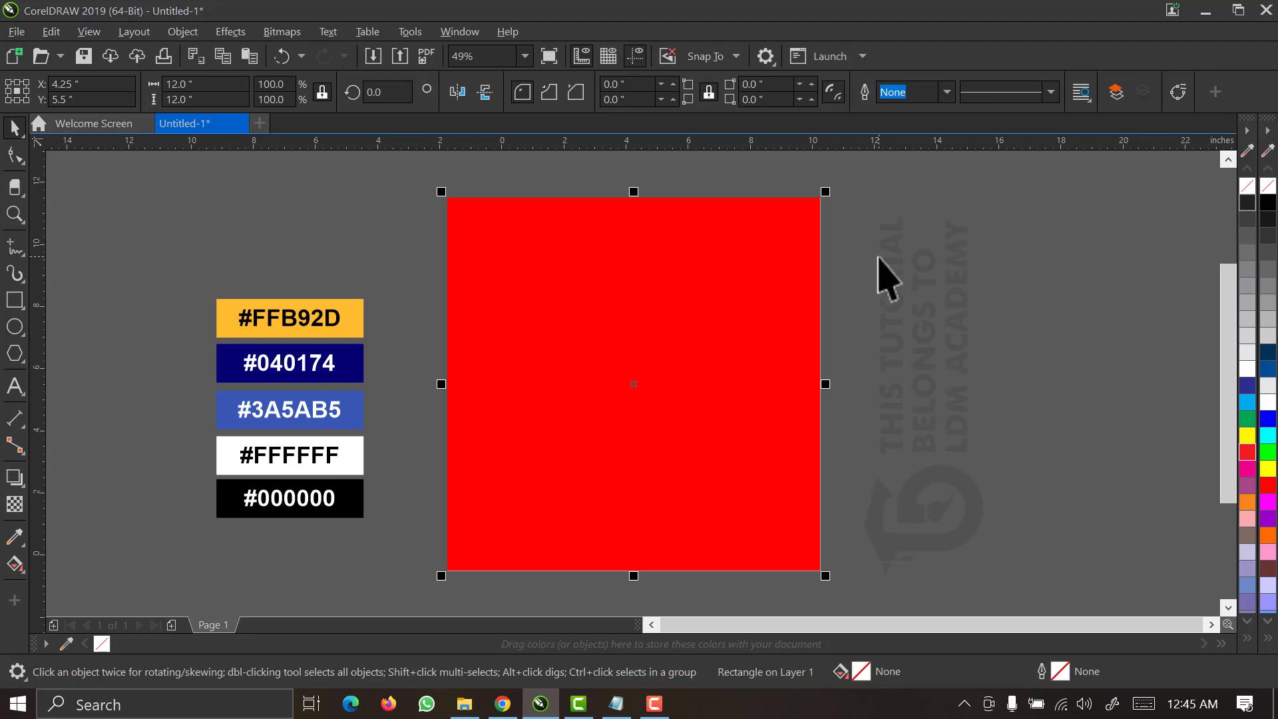
click(877, 258)
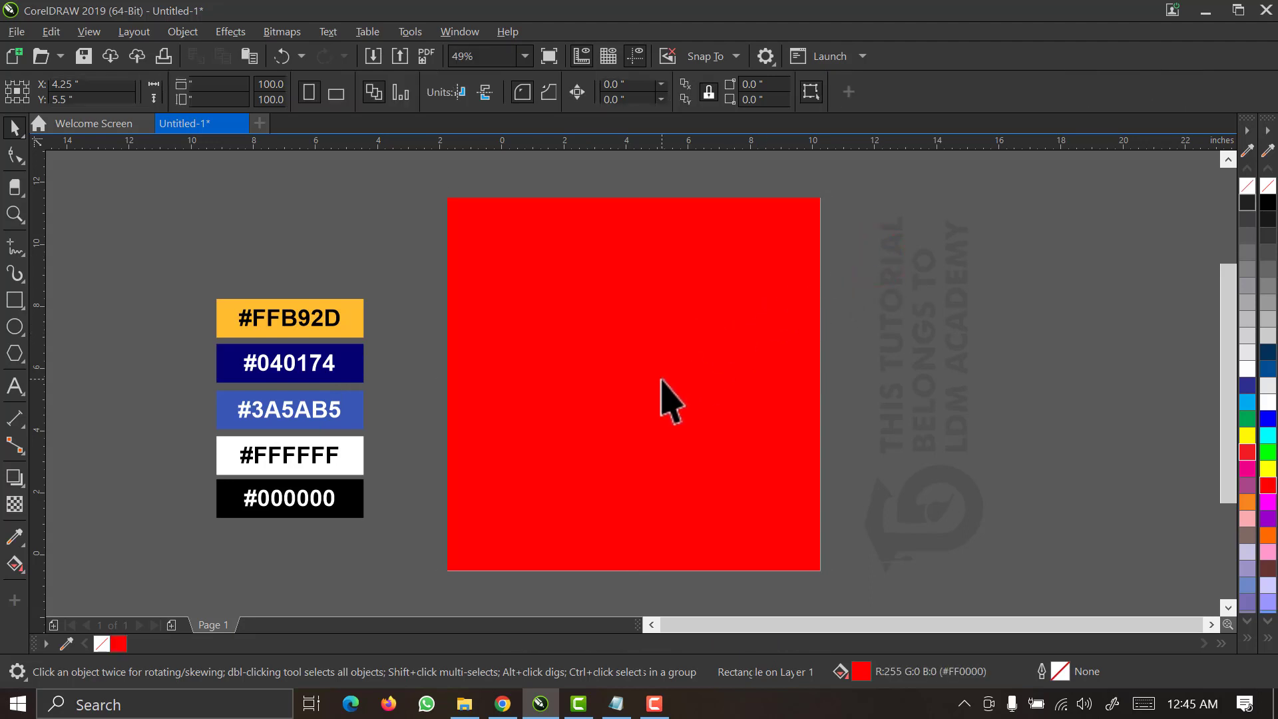
click(662, 381)
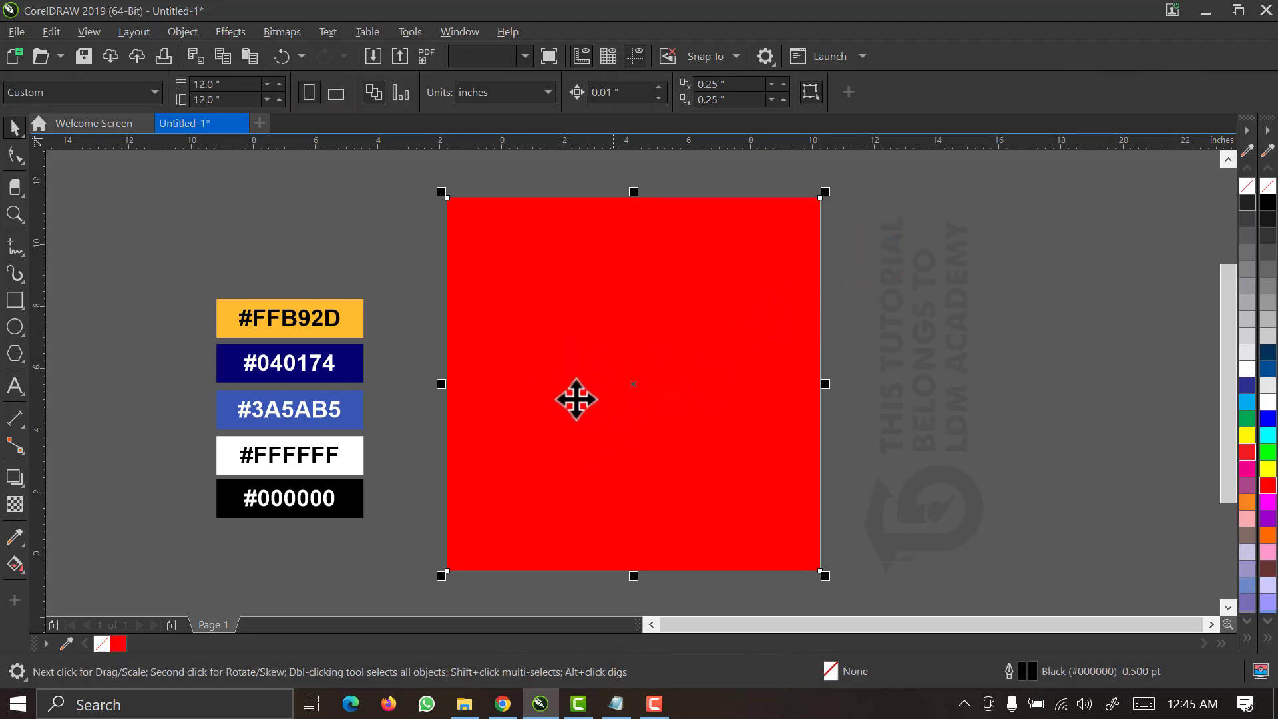
click(867, 322)
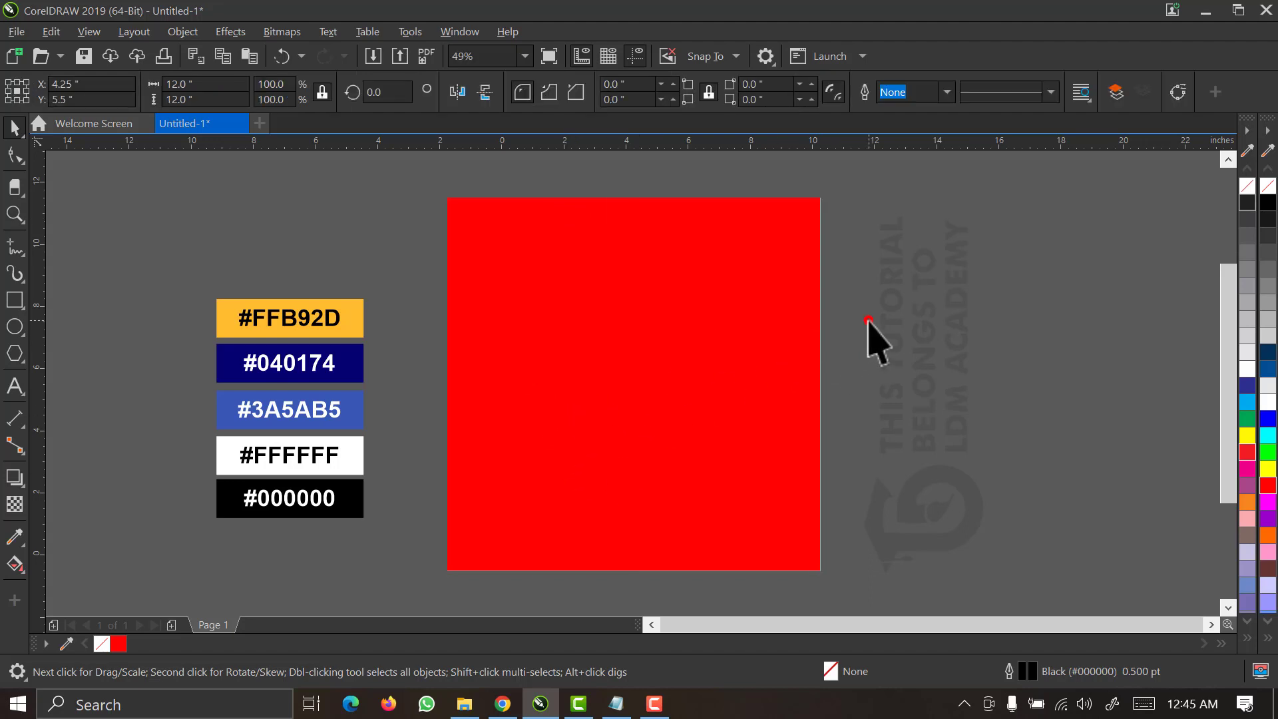
Select the whole hex code text #040174 on the dark blue swatch, then return to the Pick tool.
click(347, 365)
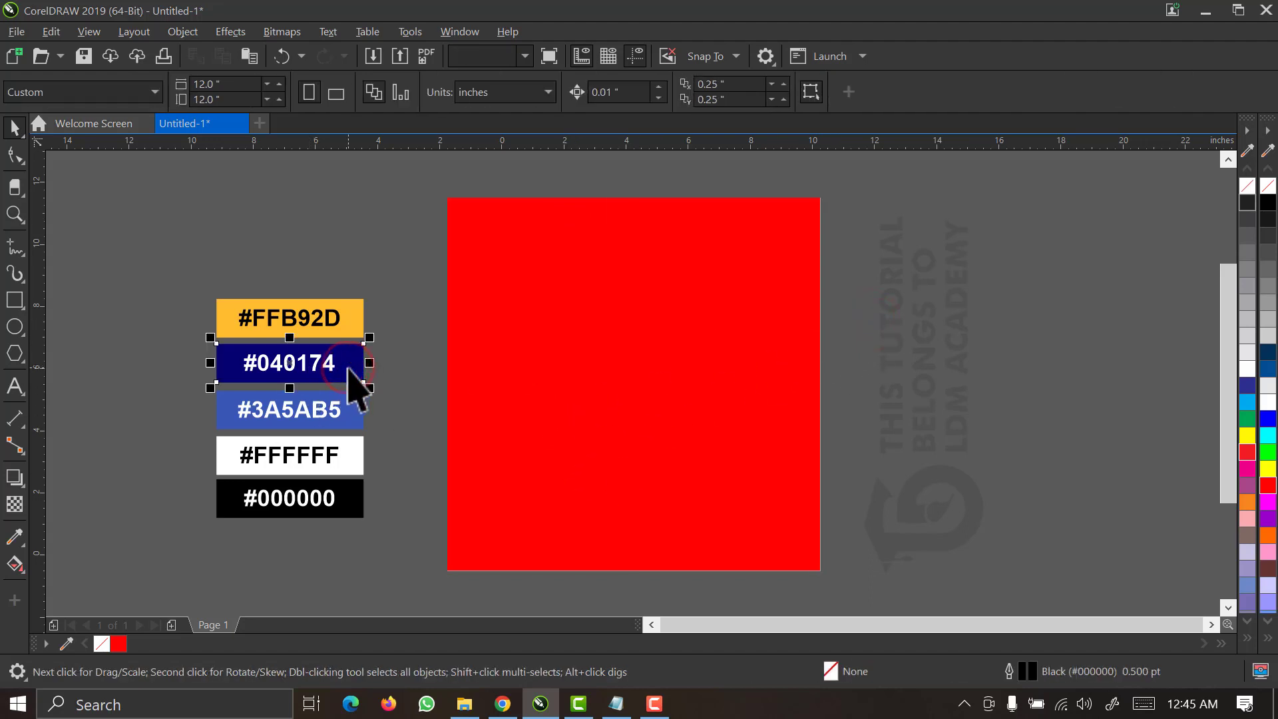
click(152, 366)
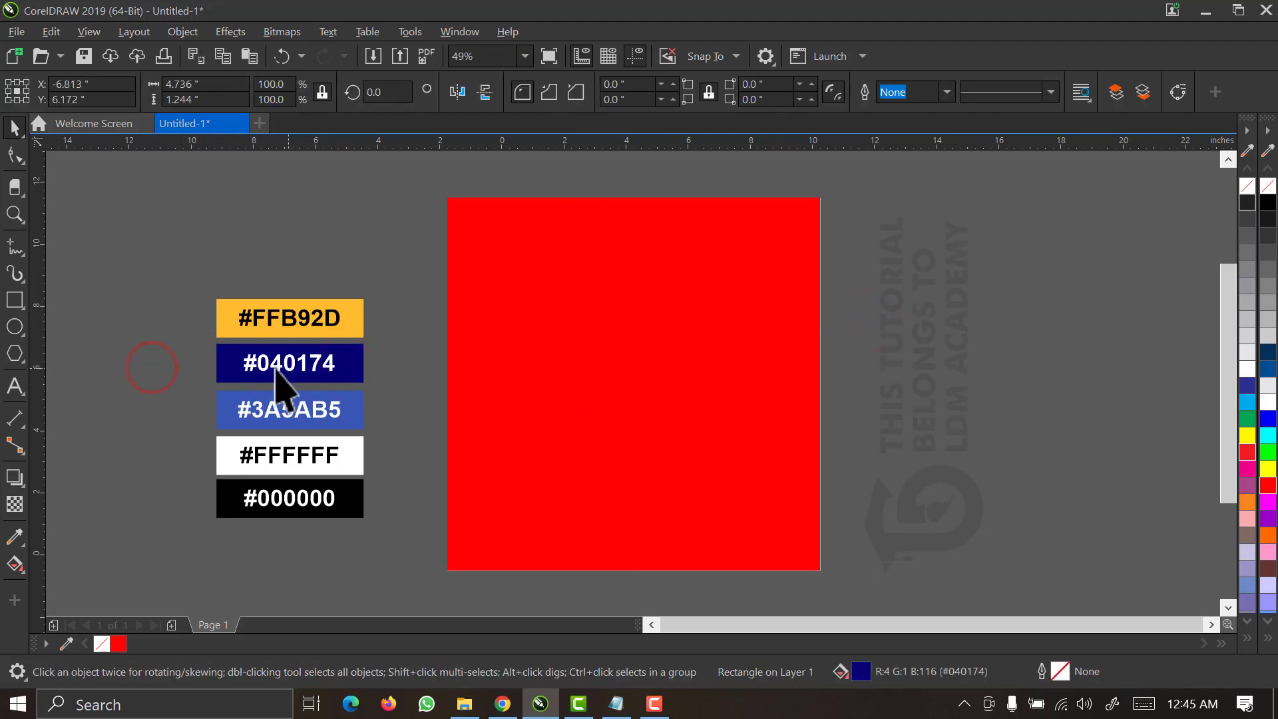
click(278, 365)
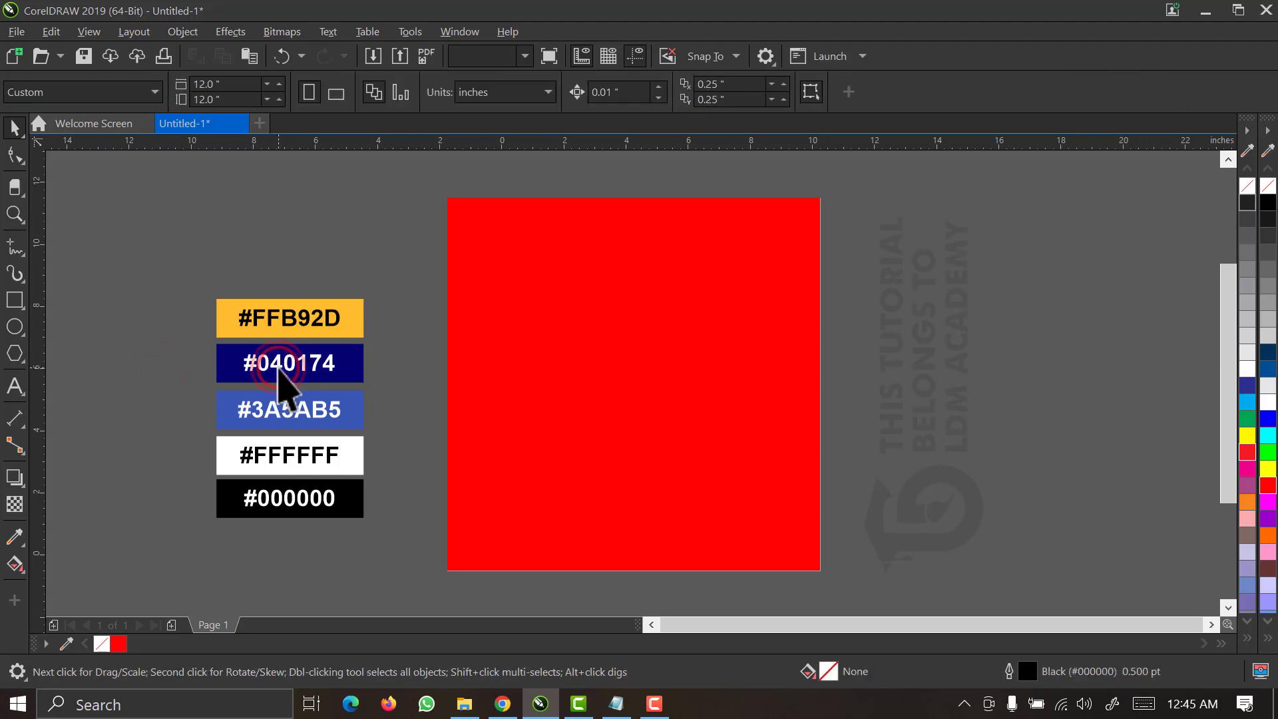
double_click(279, 366)
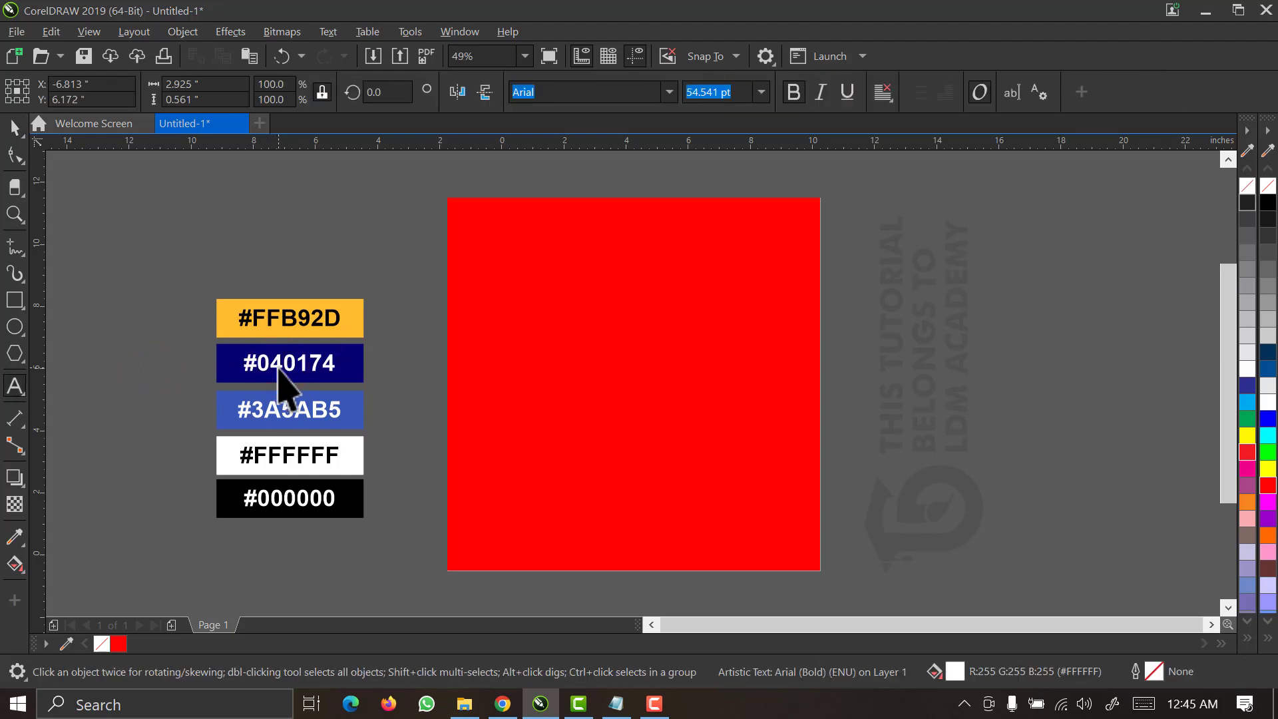
key(ctrl+a)
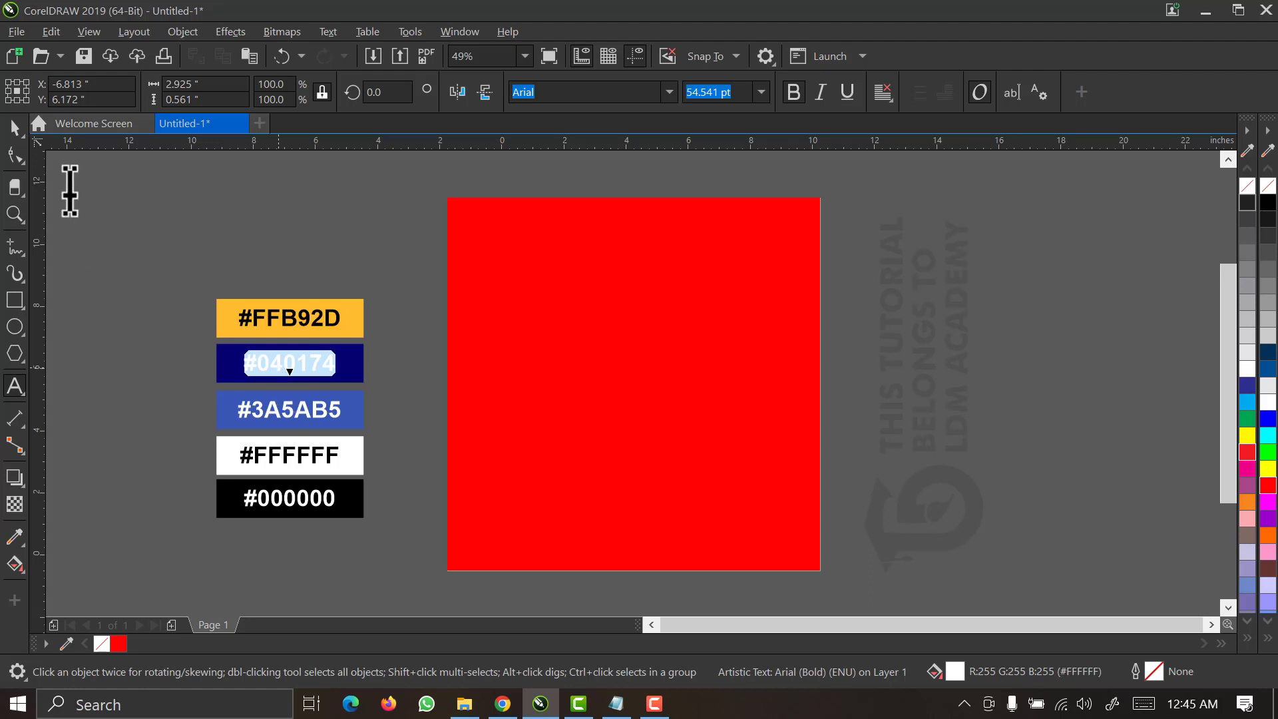
click(15, 127)
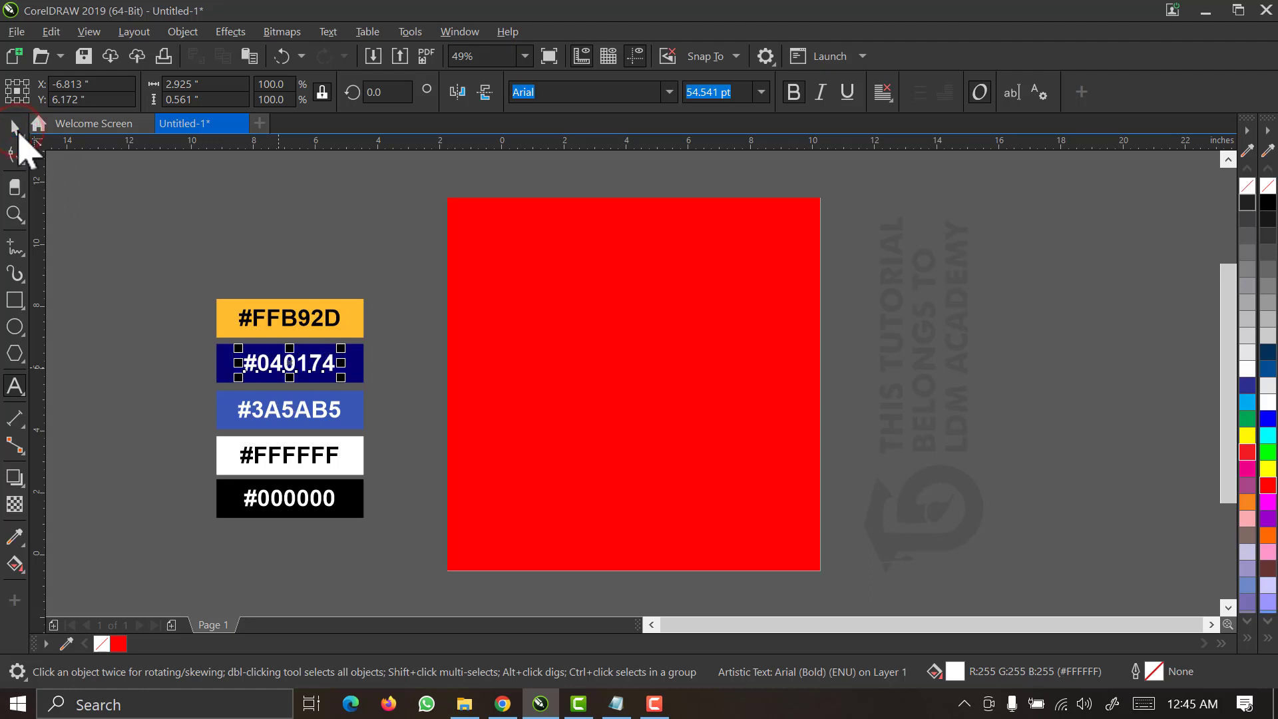
With the red square selected, check which color palettes can be shown, leaving the square selected.
click(582, 434)
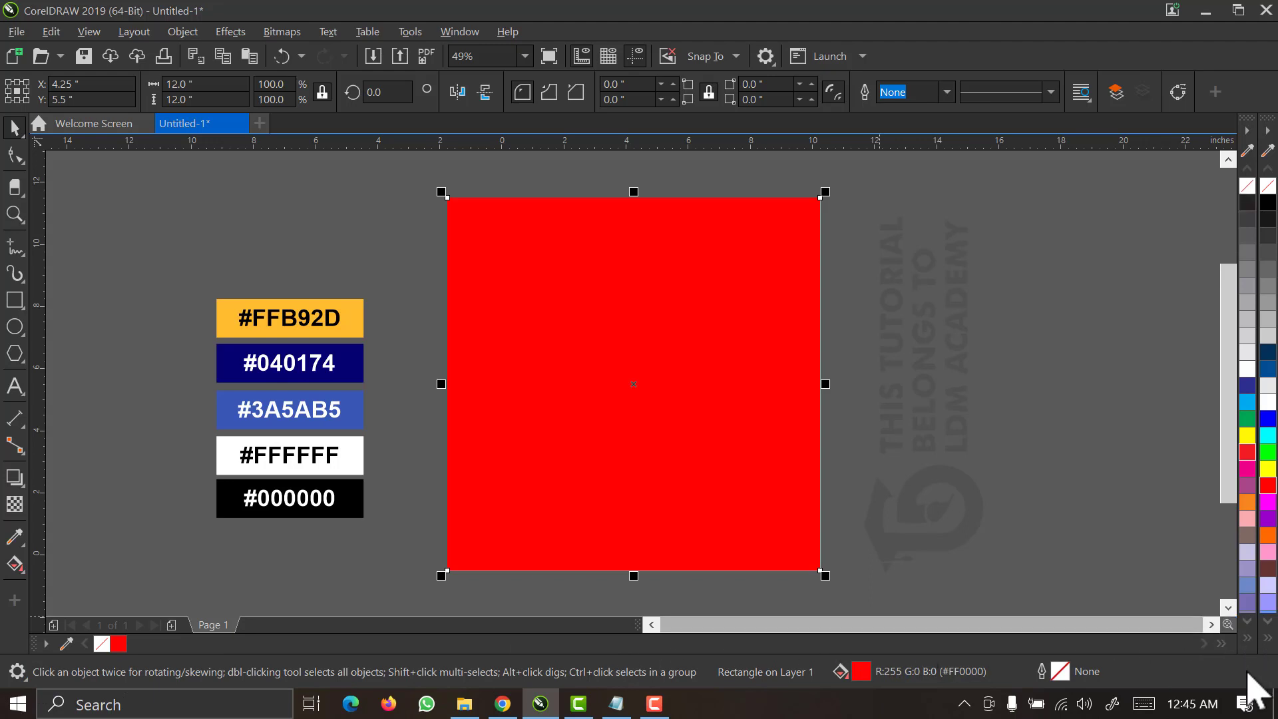
click(67, 643)
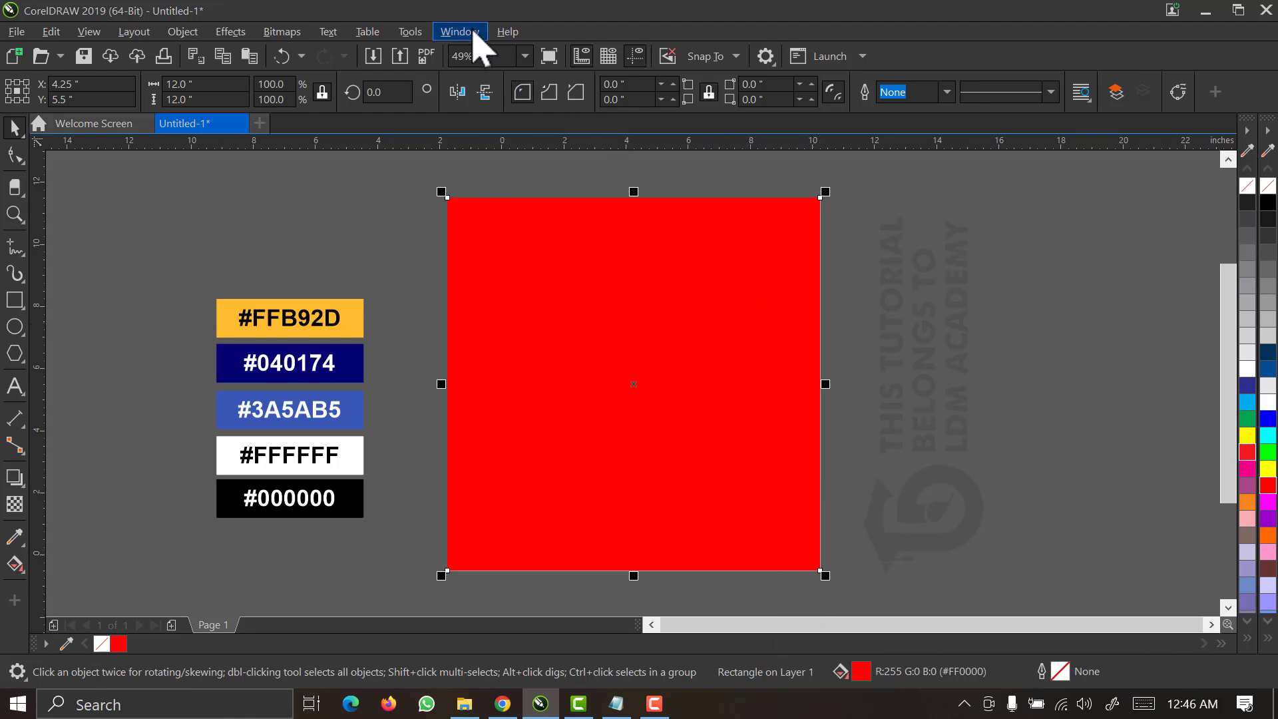
click(473, 34)
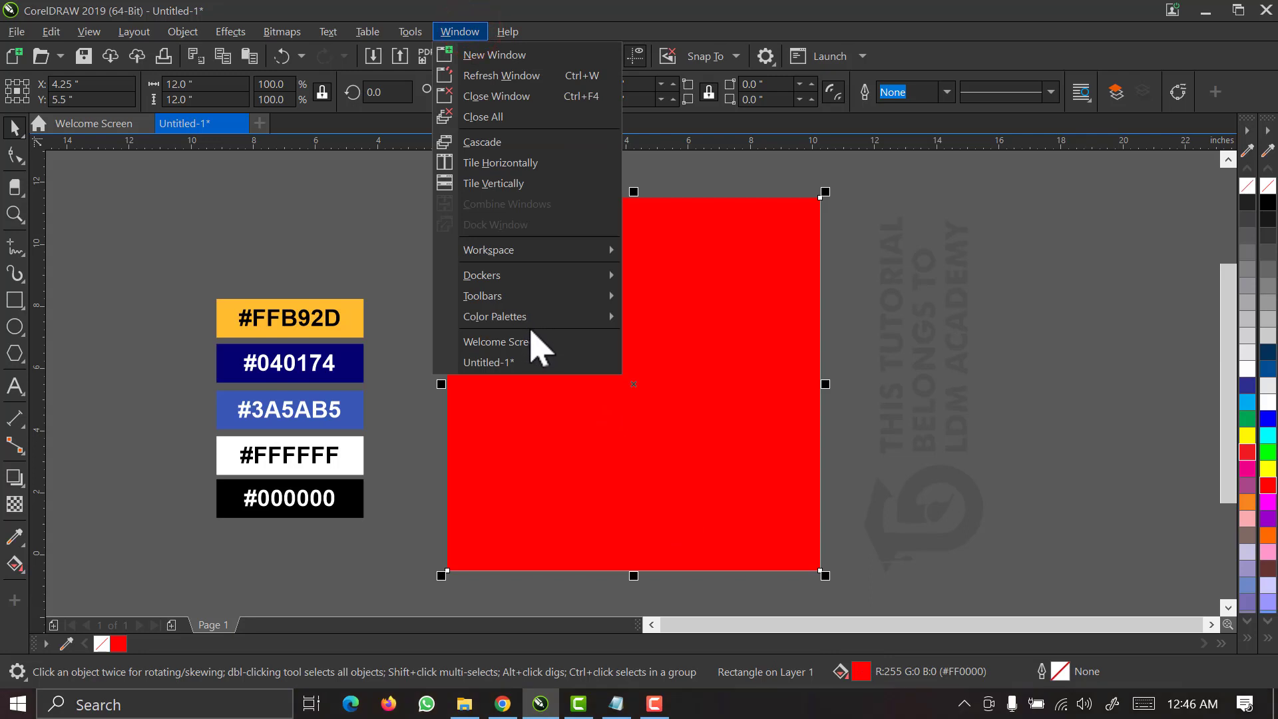
mouse_move(614, 318)
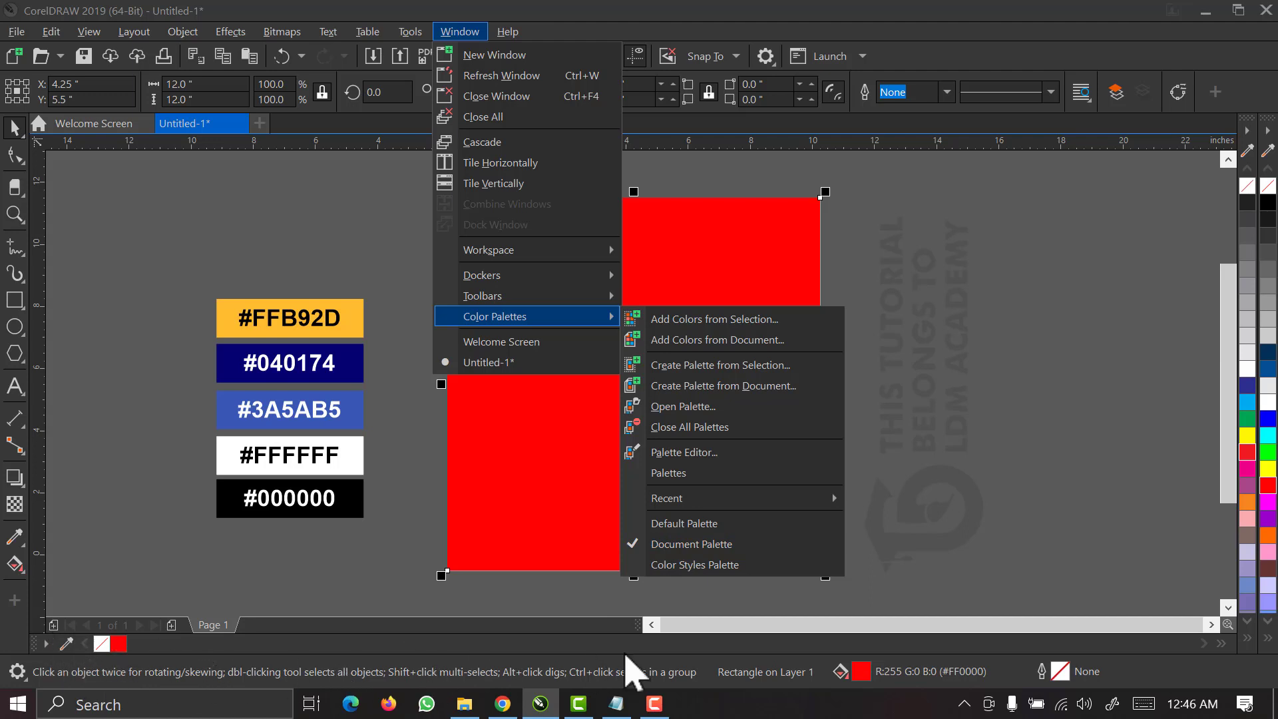
key(Escape)
key(Escape)
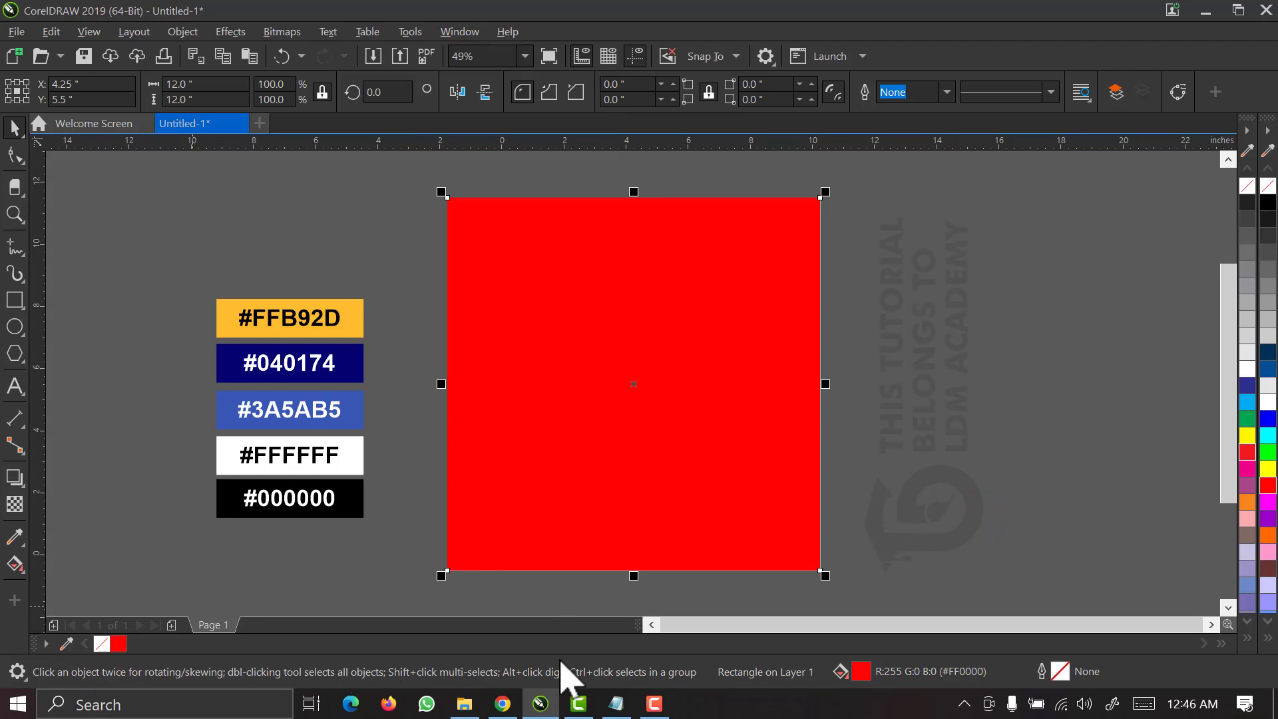
click(925, 211)
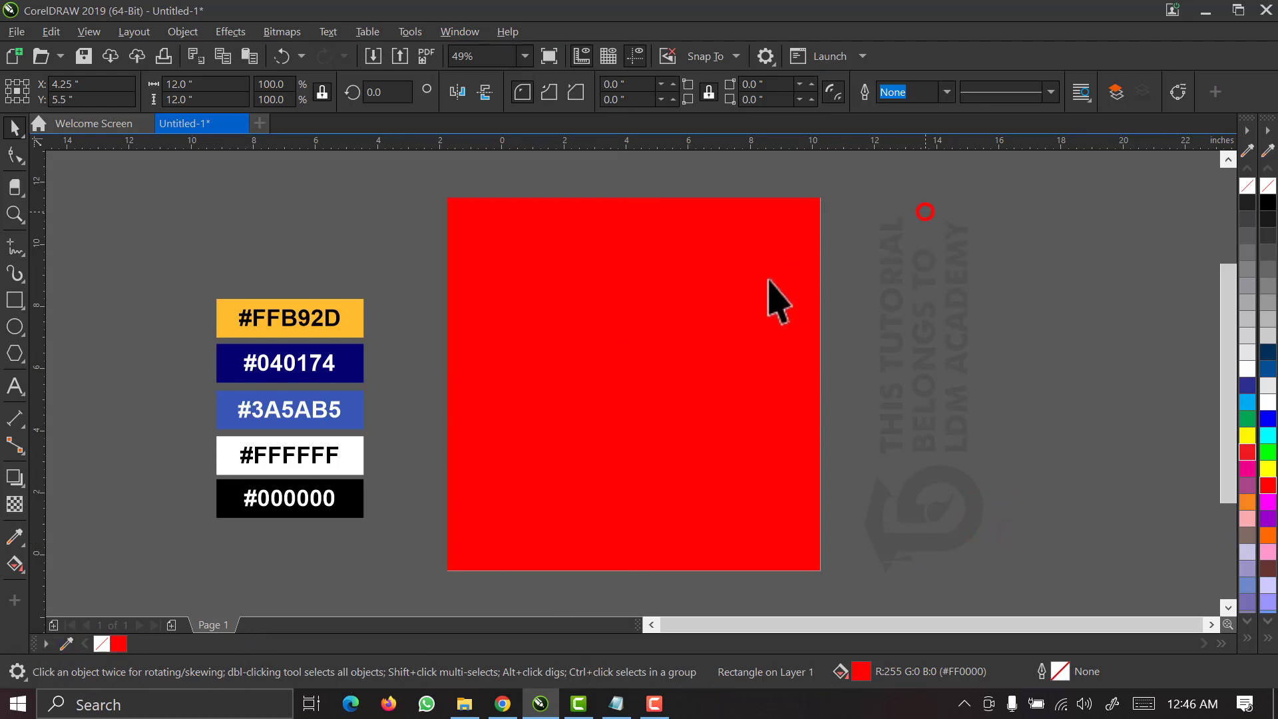
click(765, 293)
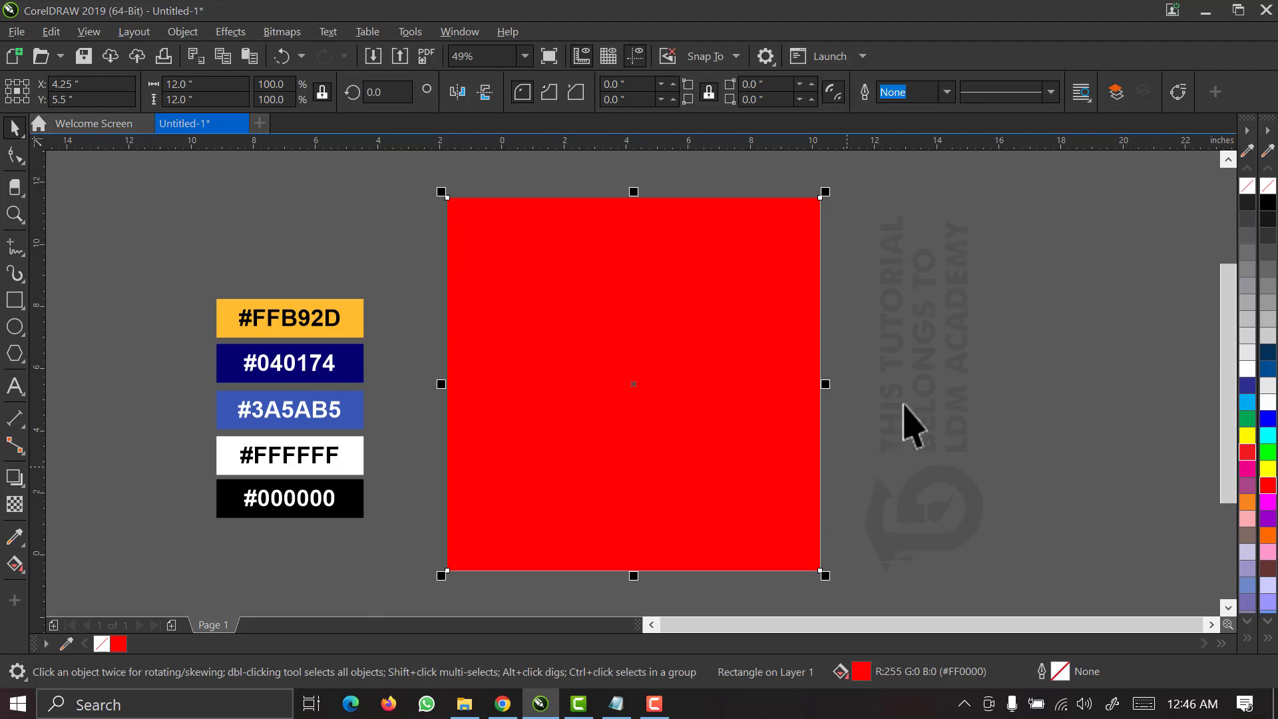
Change the red square's uniform fill to the hex colour #040174, using the color viewers mode of the fill settings.
click(921, 387)
key(Tab)
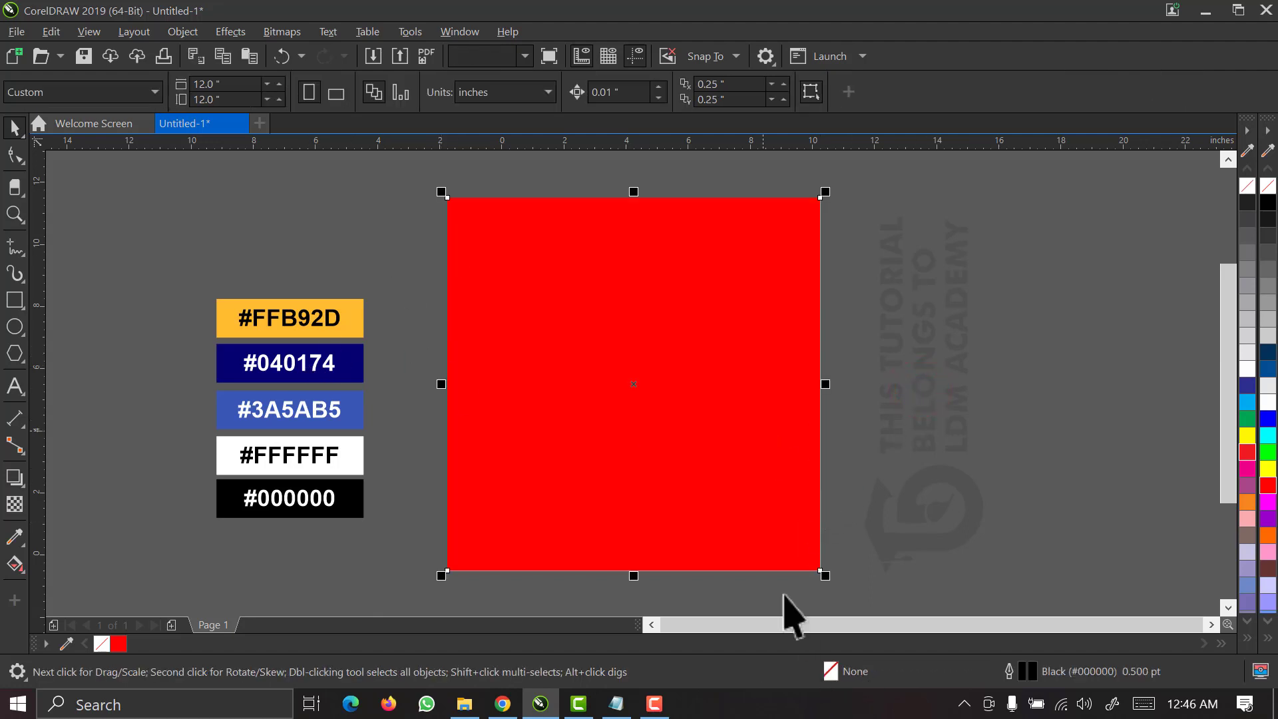
click(736, 509)
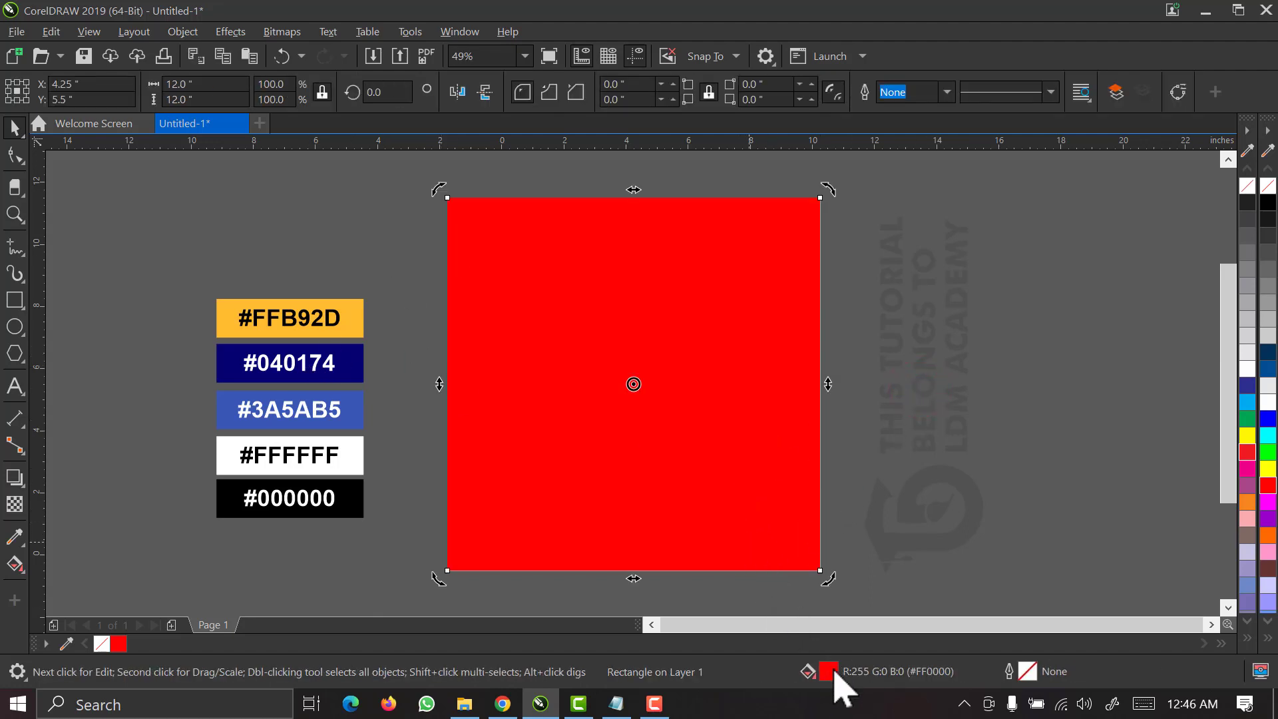
click(834, 673)
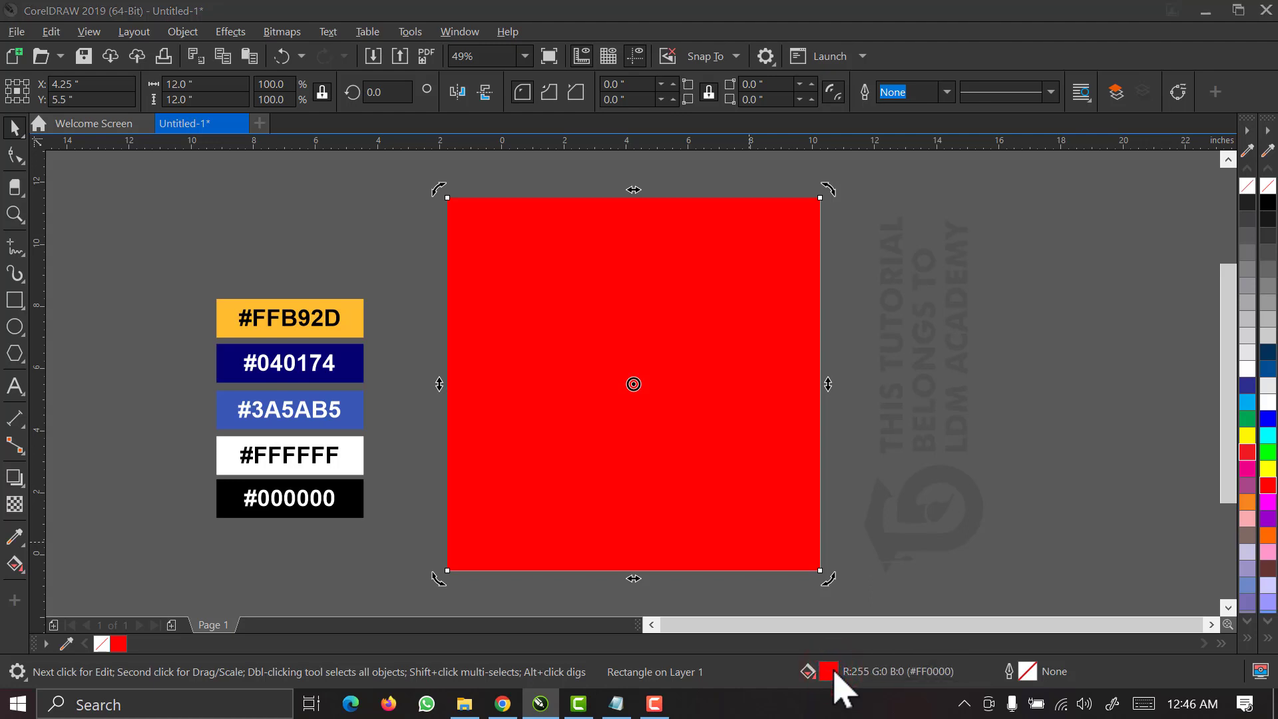
double_click(834, 674)
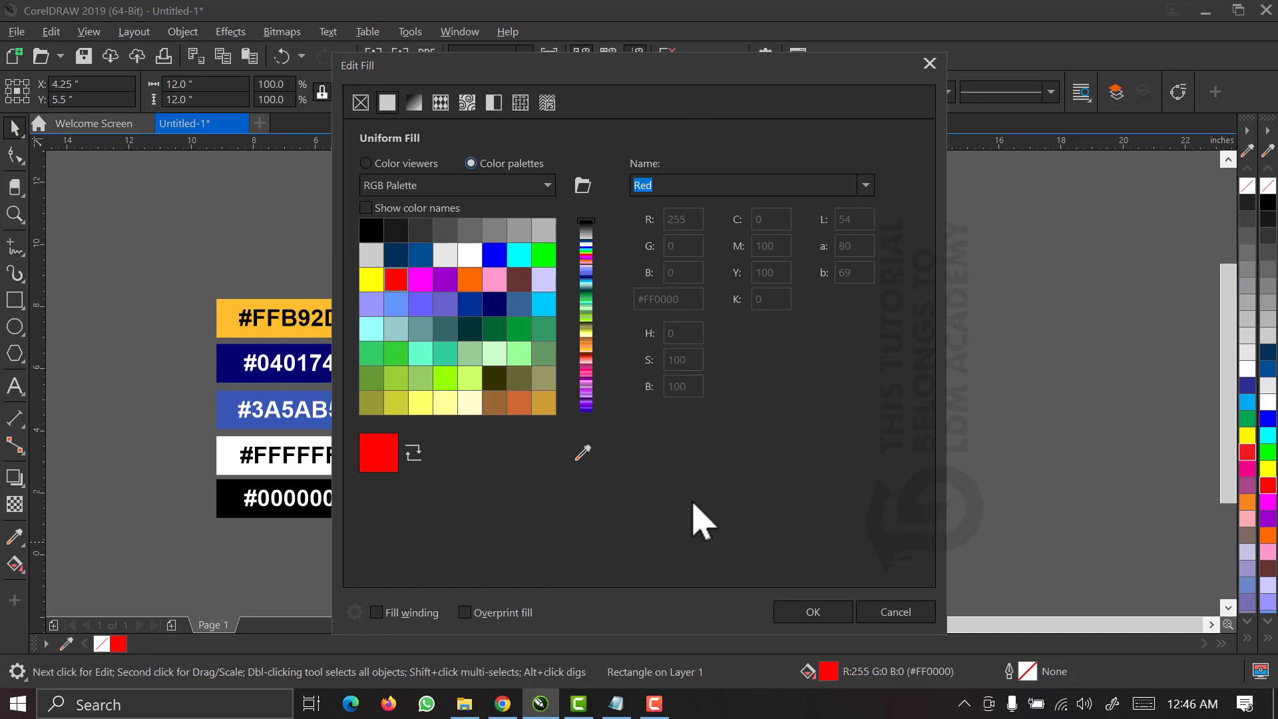
click(366, 164)
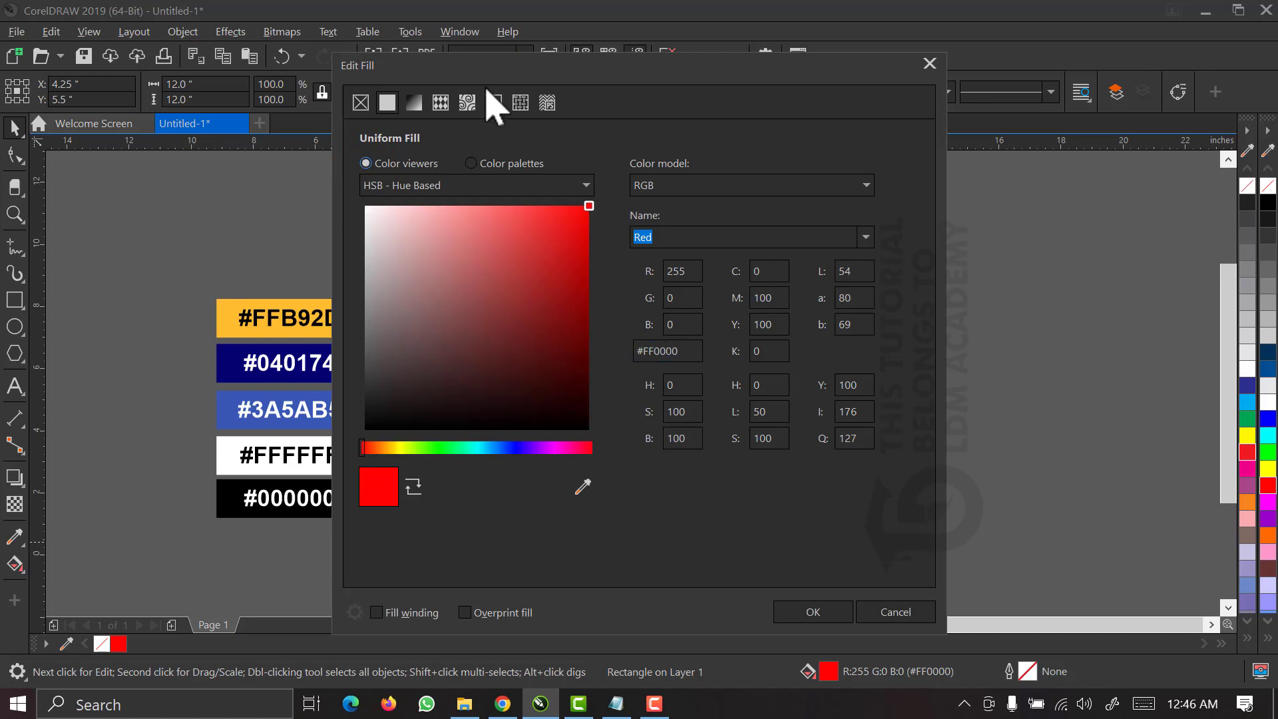
drag(502, 84, 922, 98)
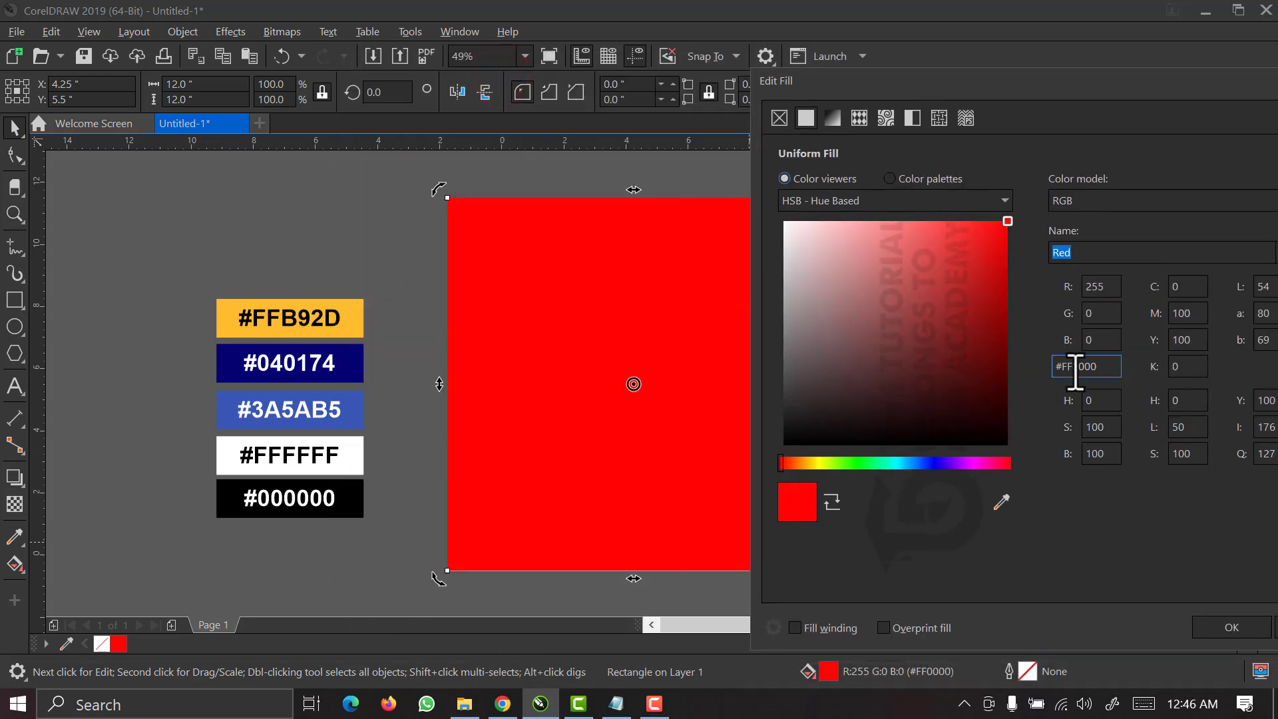
drag(1105, 370, 1057, 371)
drag(925, 83, 692, 83)
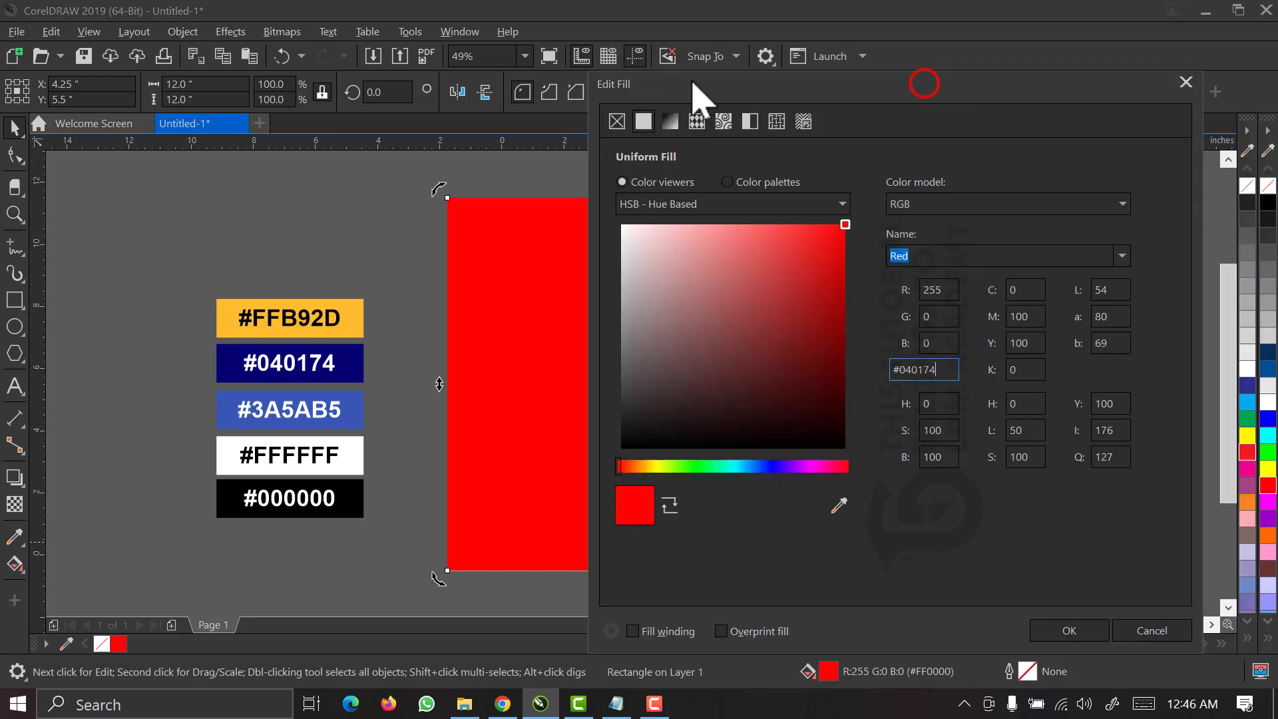
click(984, 625)
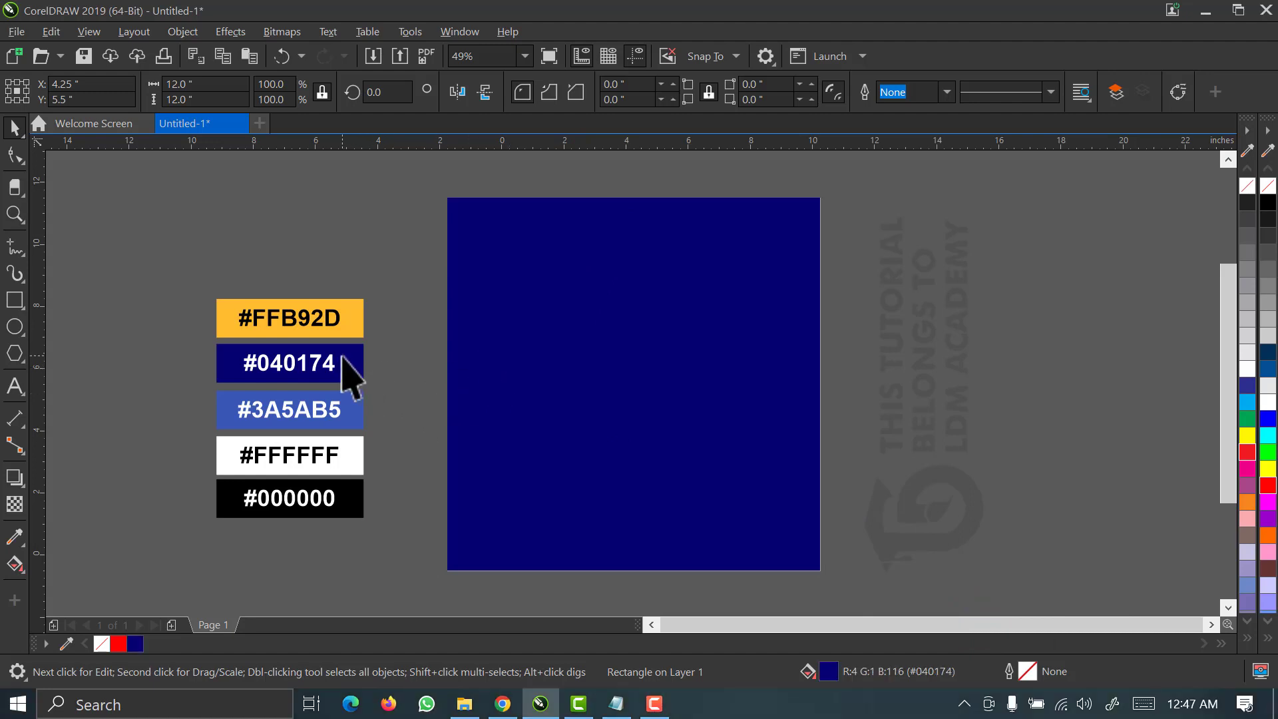
With the Interactive Fill tool, apply a linear fountain fill across the dark blue square from its lower-left corner to its right edge.
click(410, 343)
click(491, 328)
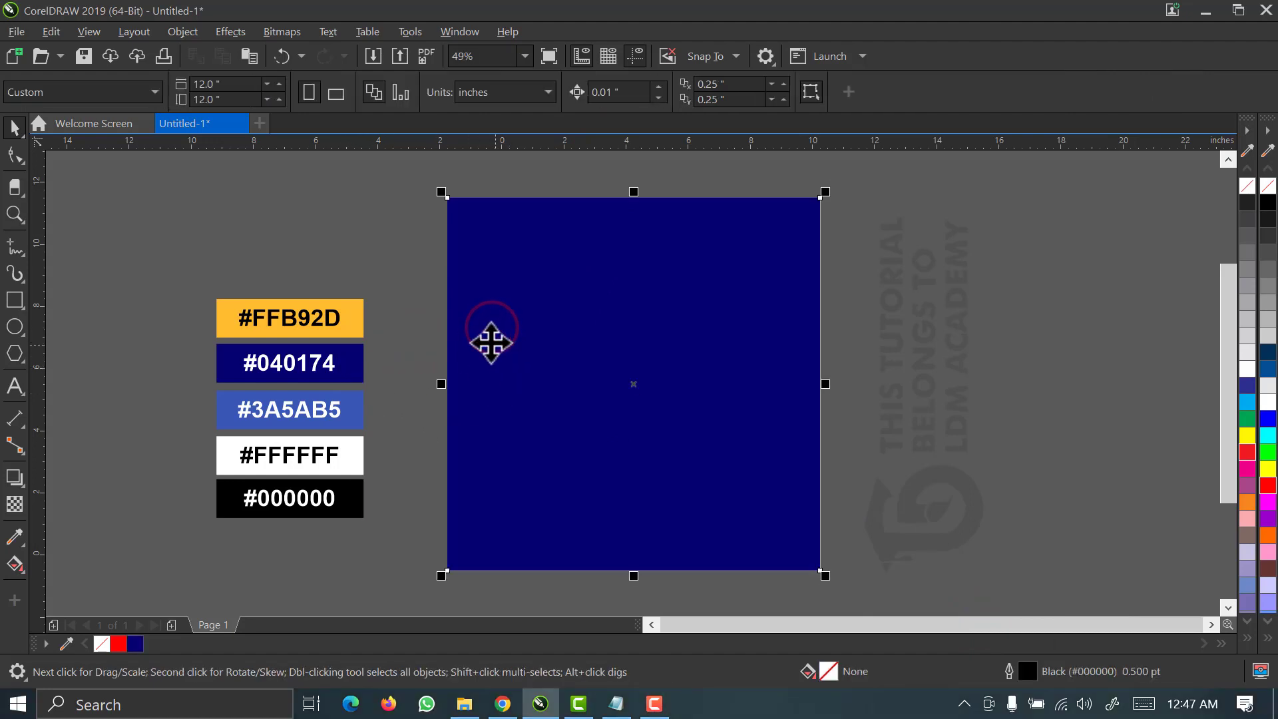
click(944, 313)
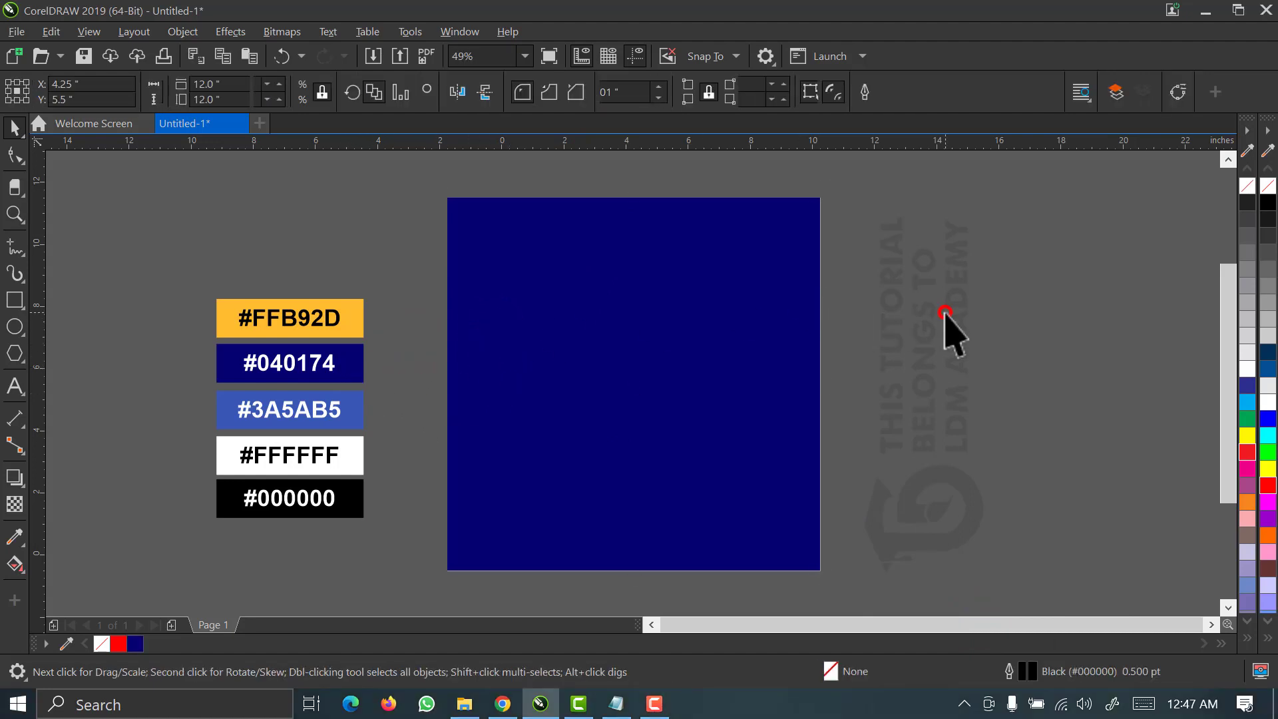
click(617, 479)
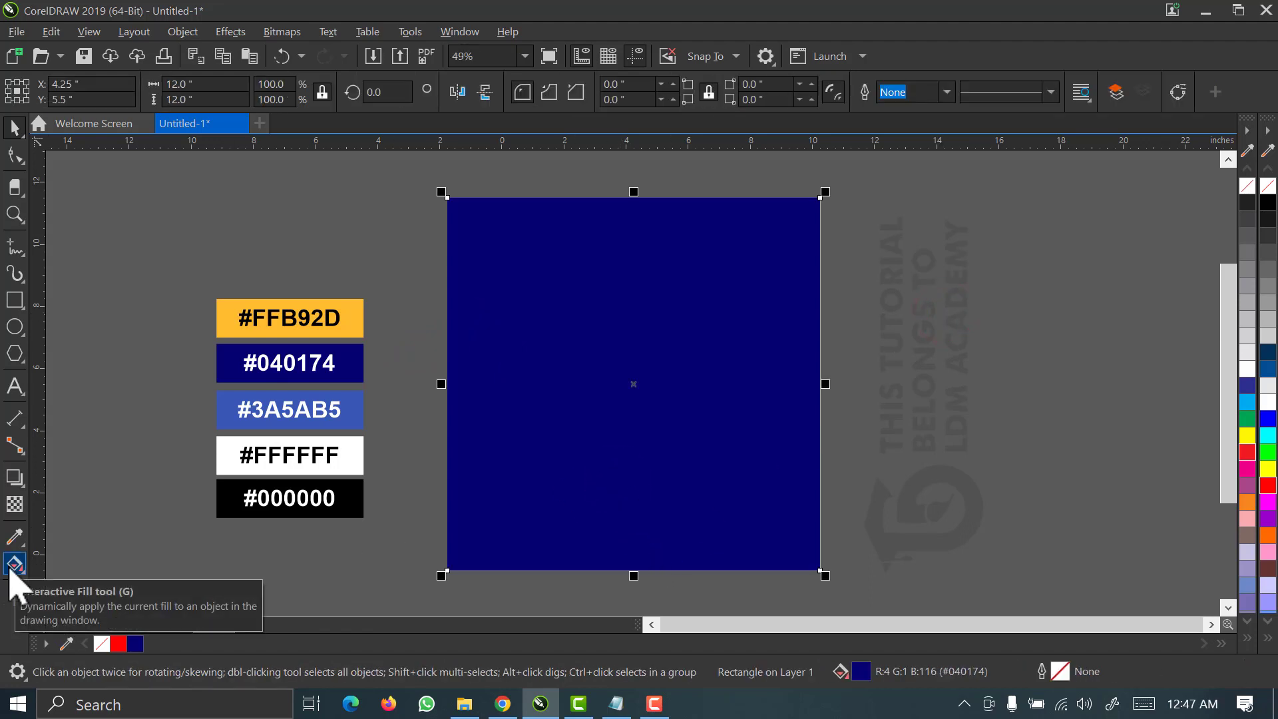
click(15, 565)
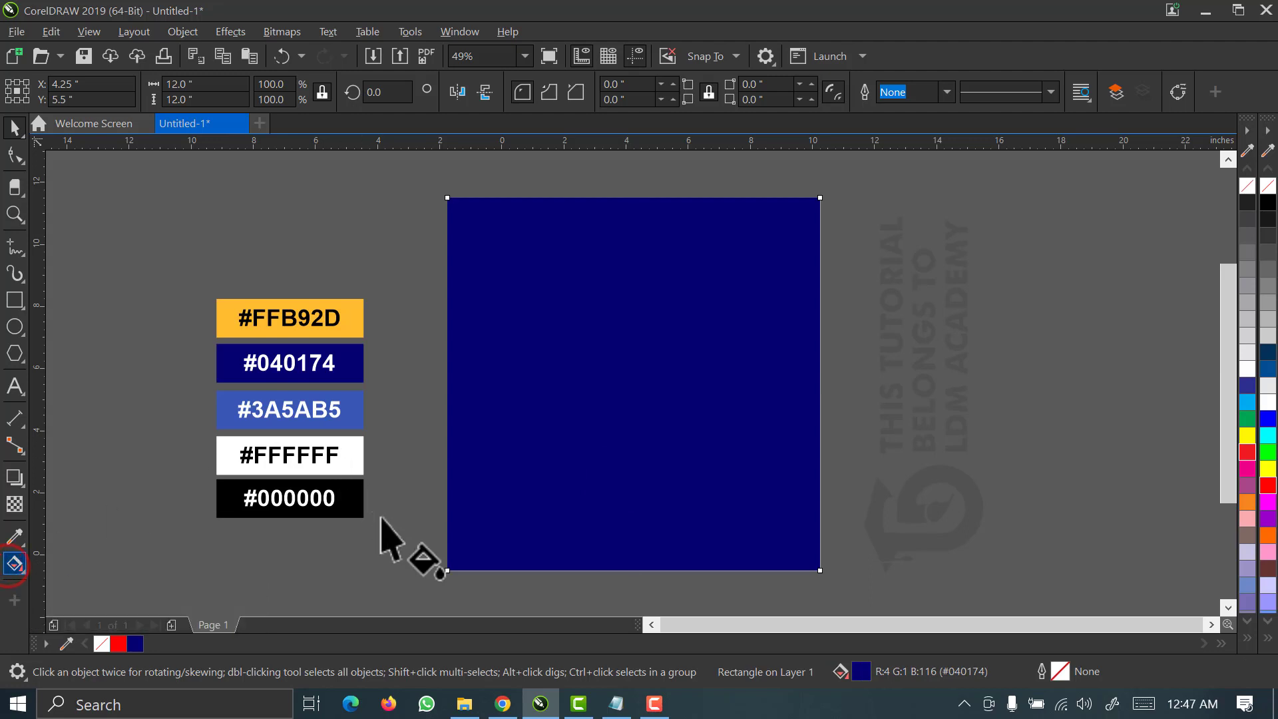
click(450, 555)
drag(456, 552, 821, 296)
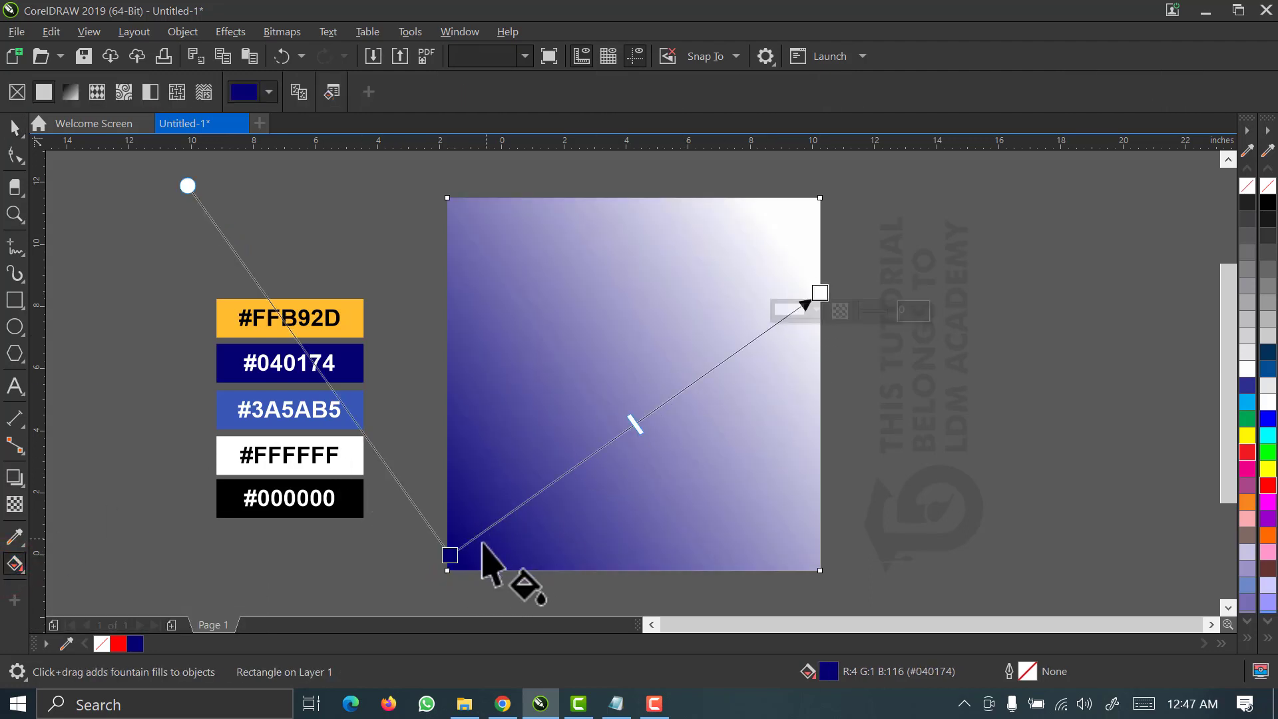
Reposition the fountain fill's start node near the square's centre and its end node just outside the upper-right corner.
click(450, 555)
drag(450, 555, 582, 430)
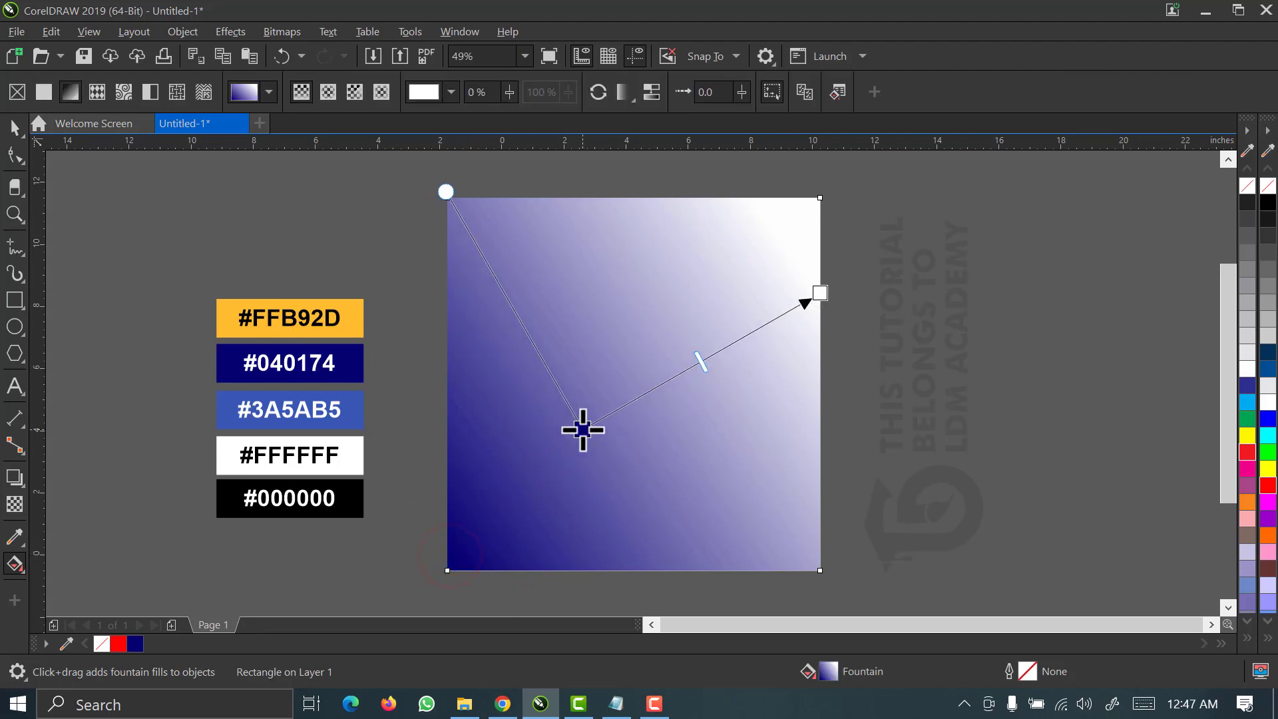
drag(813, 288, 825, 221)
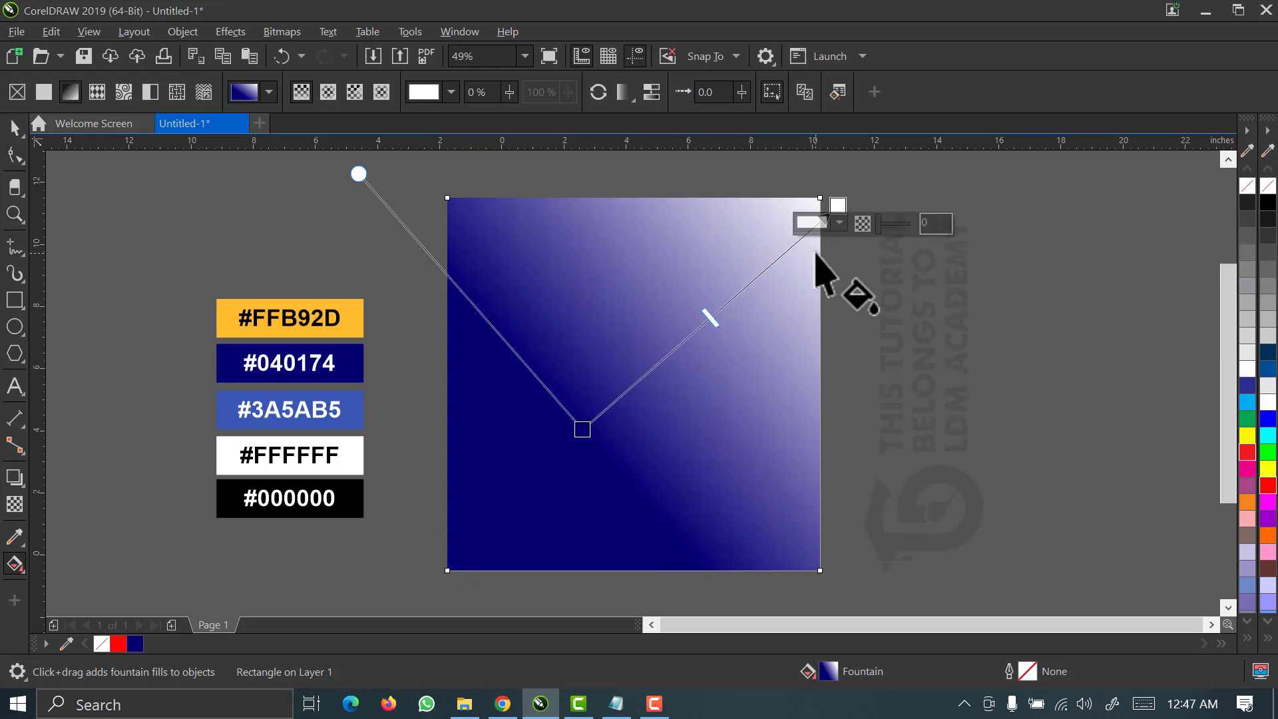
Set the colour of the fountain fill's end node to #3A5AB5.
click(839, 226)
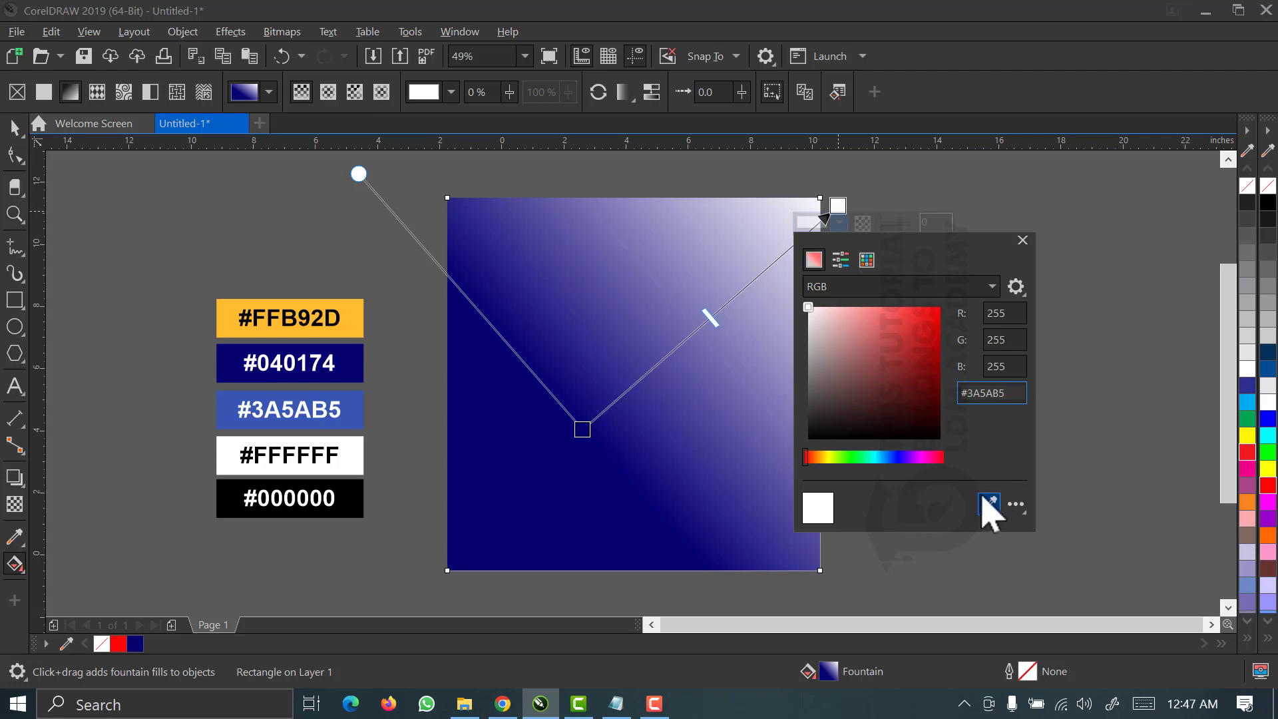
key(Return)
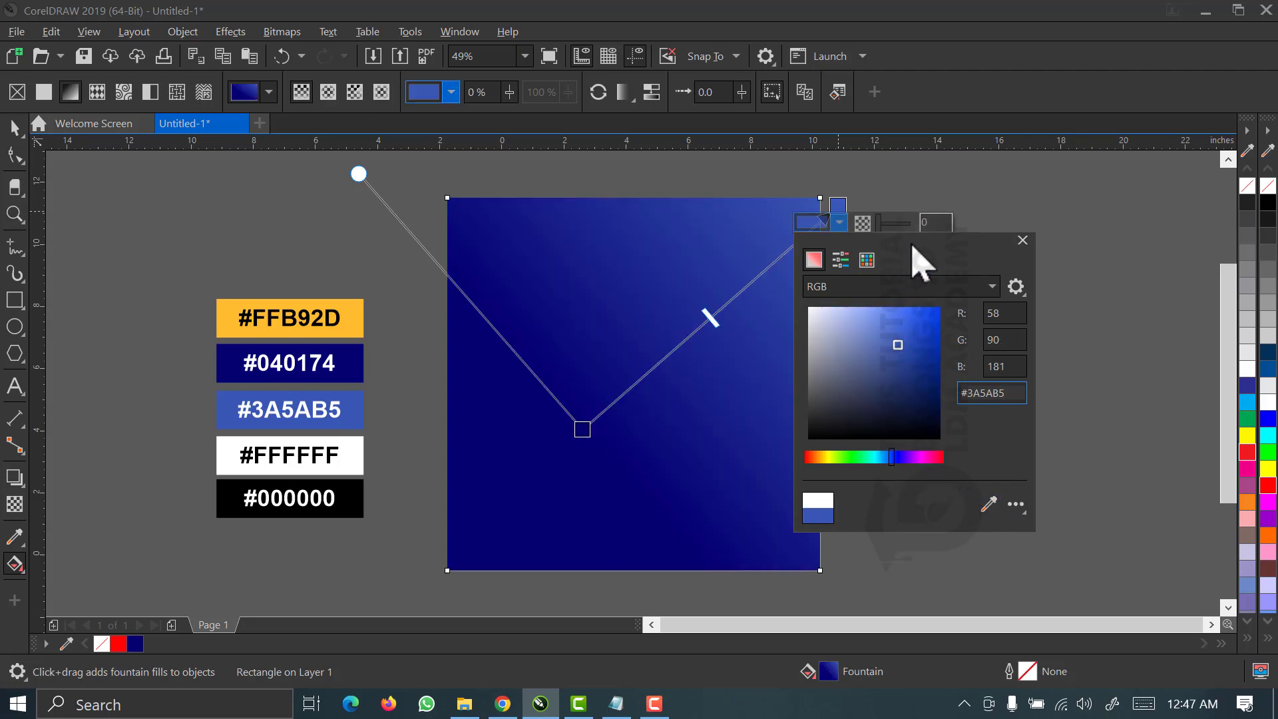
drag(913, 246, 1029, 287)
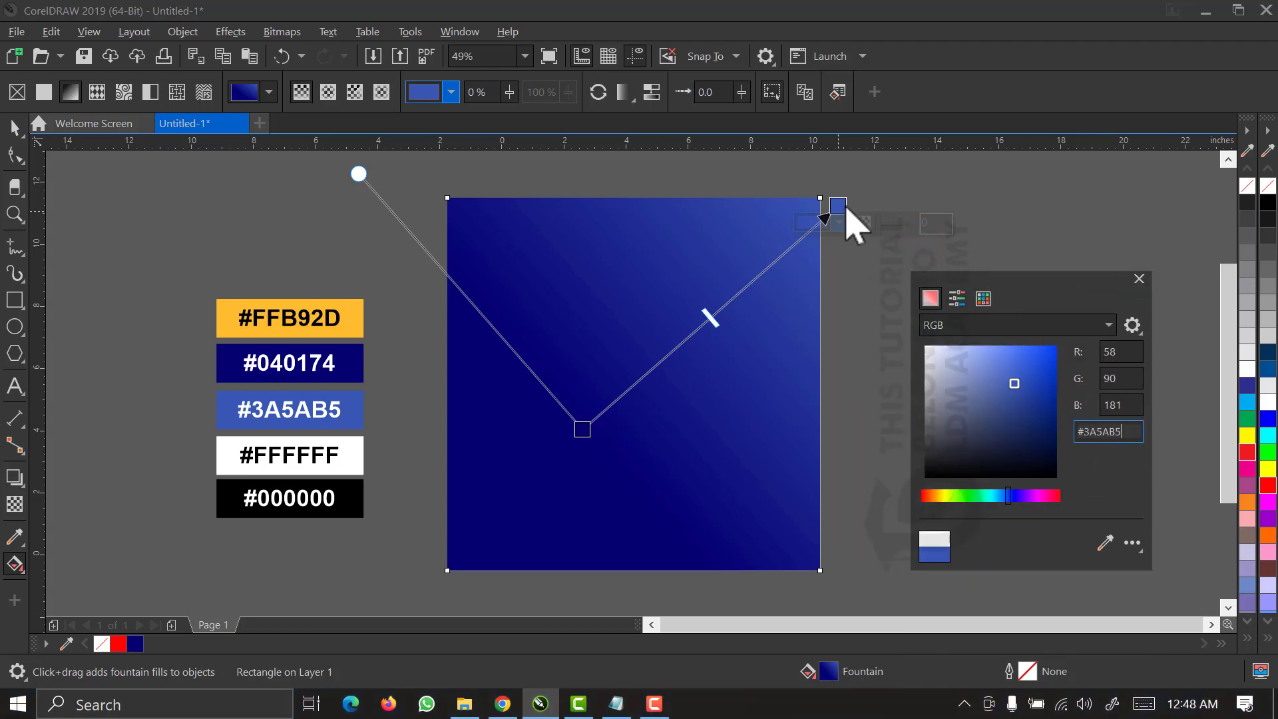
Bring the fountain fill's end node and its free skew handle inside the square, and finish with the Pick tool and nothing selected.
drag(838, 204, 733, 285)
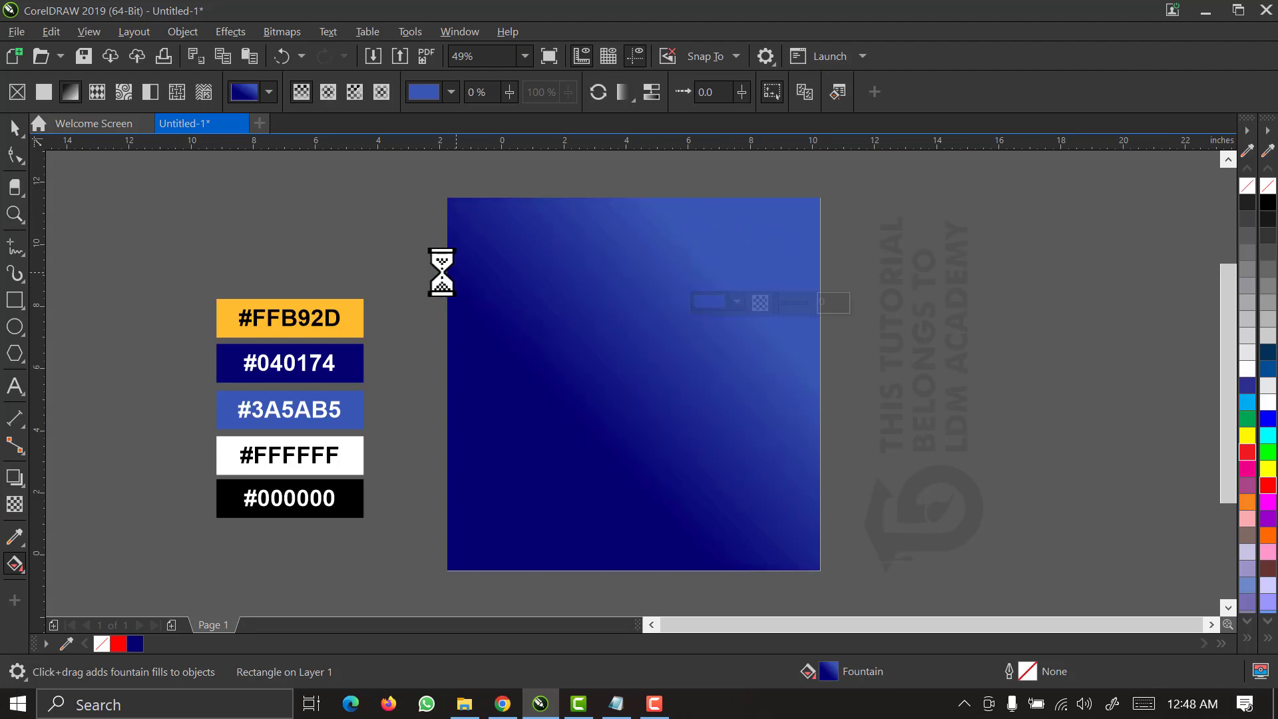
drag(440, 277, 485, 254)
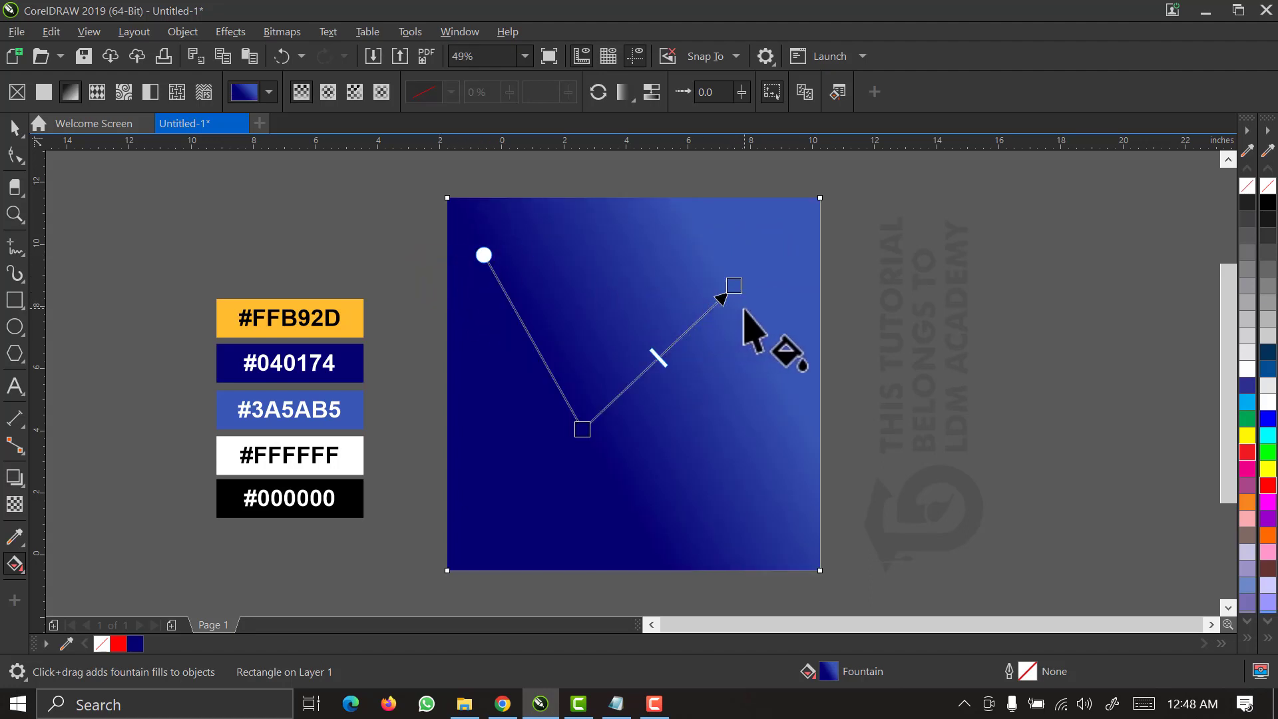
click(15, 128)
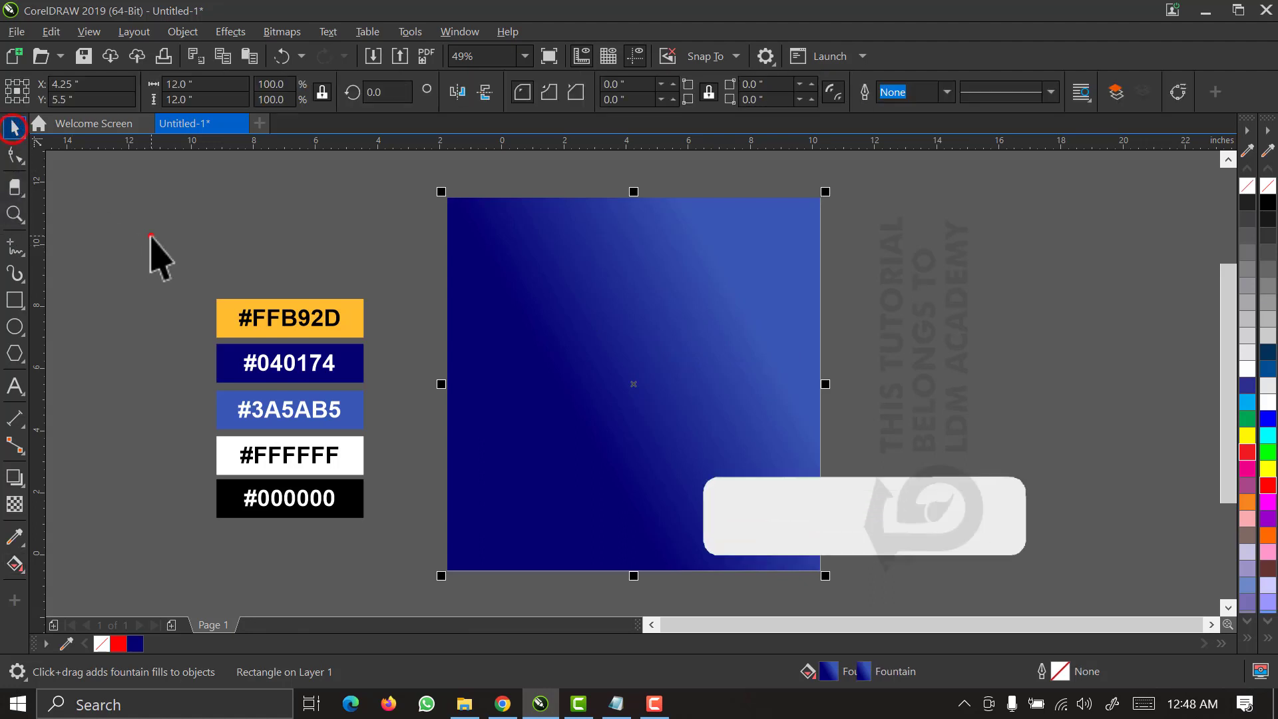
click(150, 237)
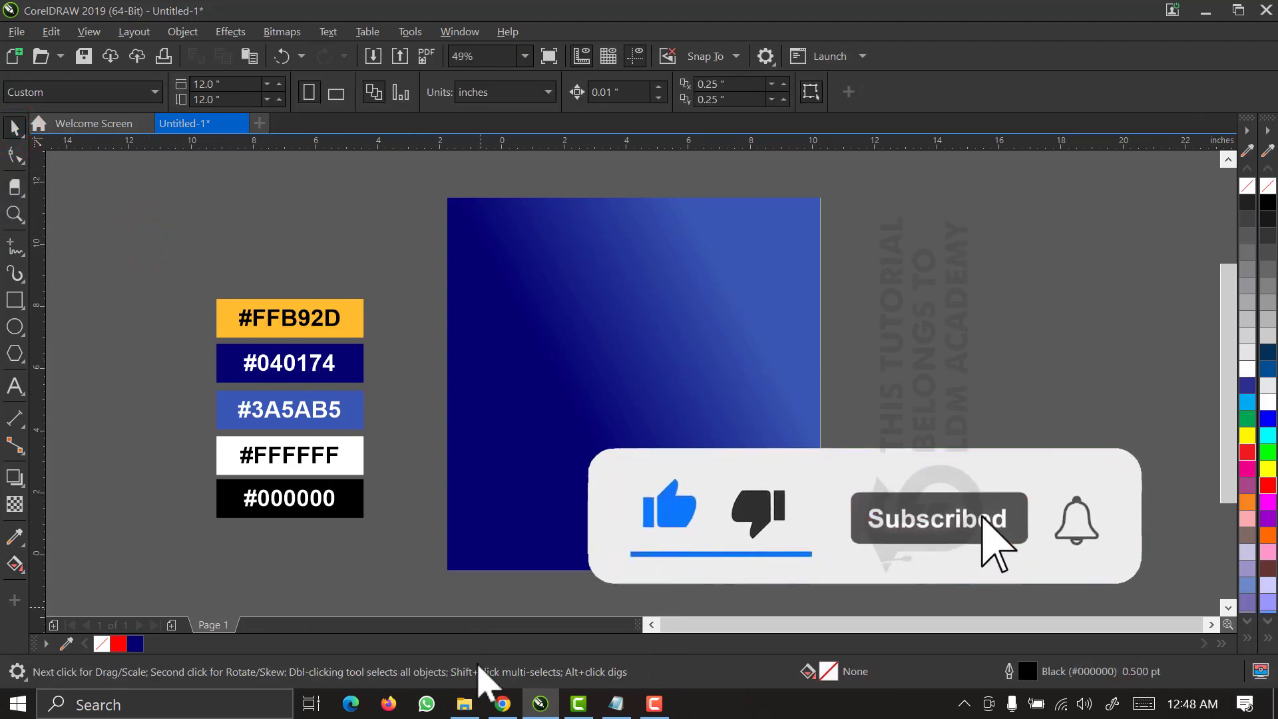
Switch to File Explorer, copy the child-playing-with-globe and schoolseamless images from the SCHOOL ADMISSION folder, and return to CorelDRAW.
click(464, 704)
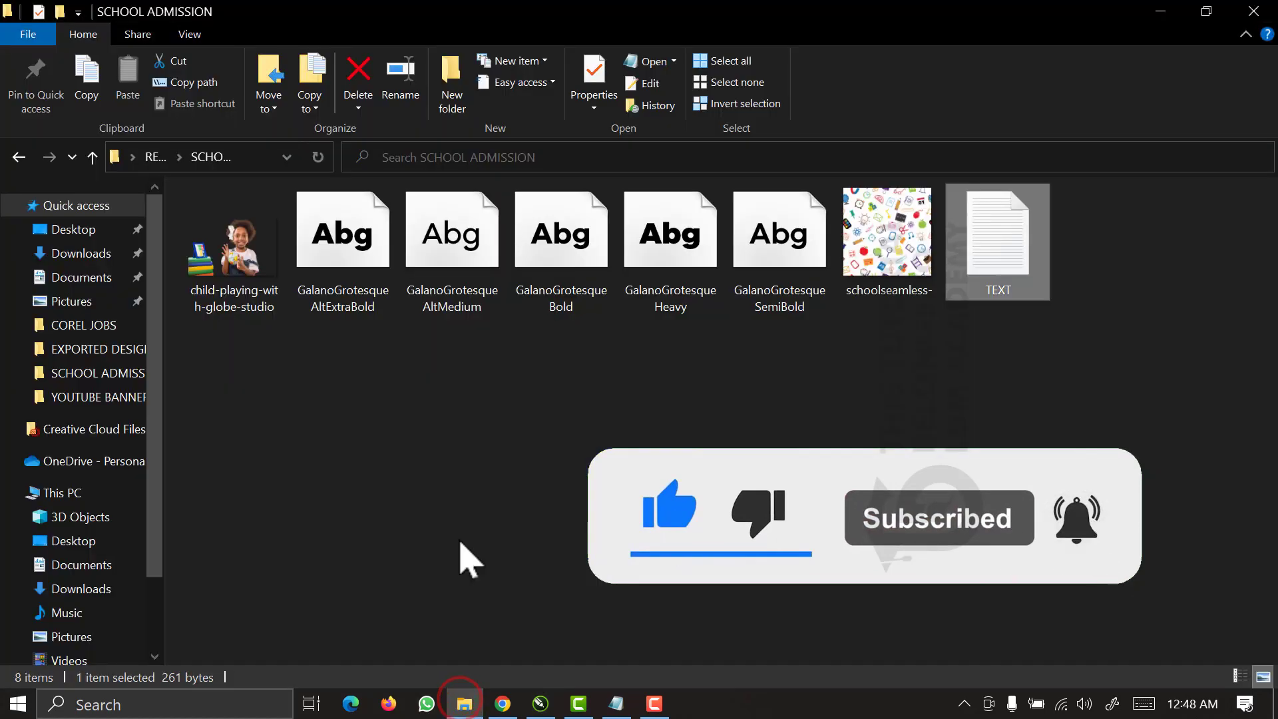
double_click(237, 266)
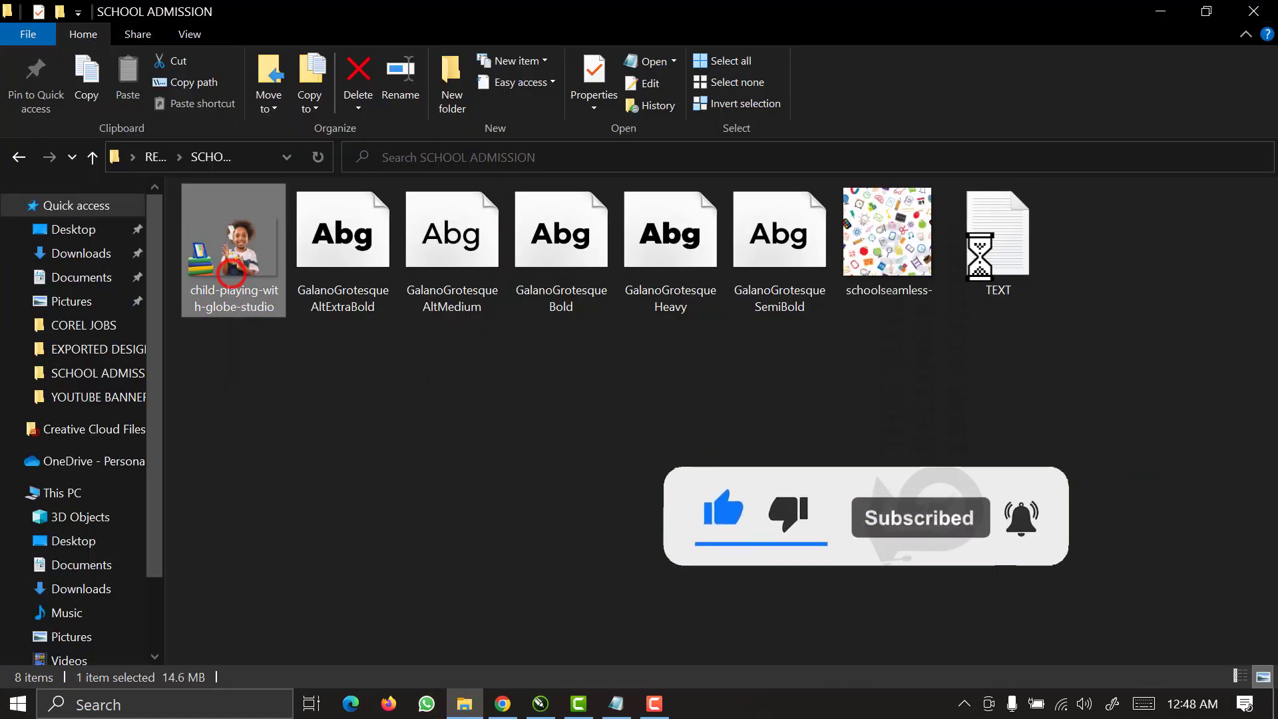
click(913, 261)
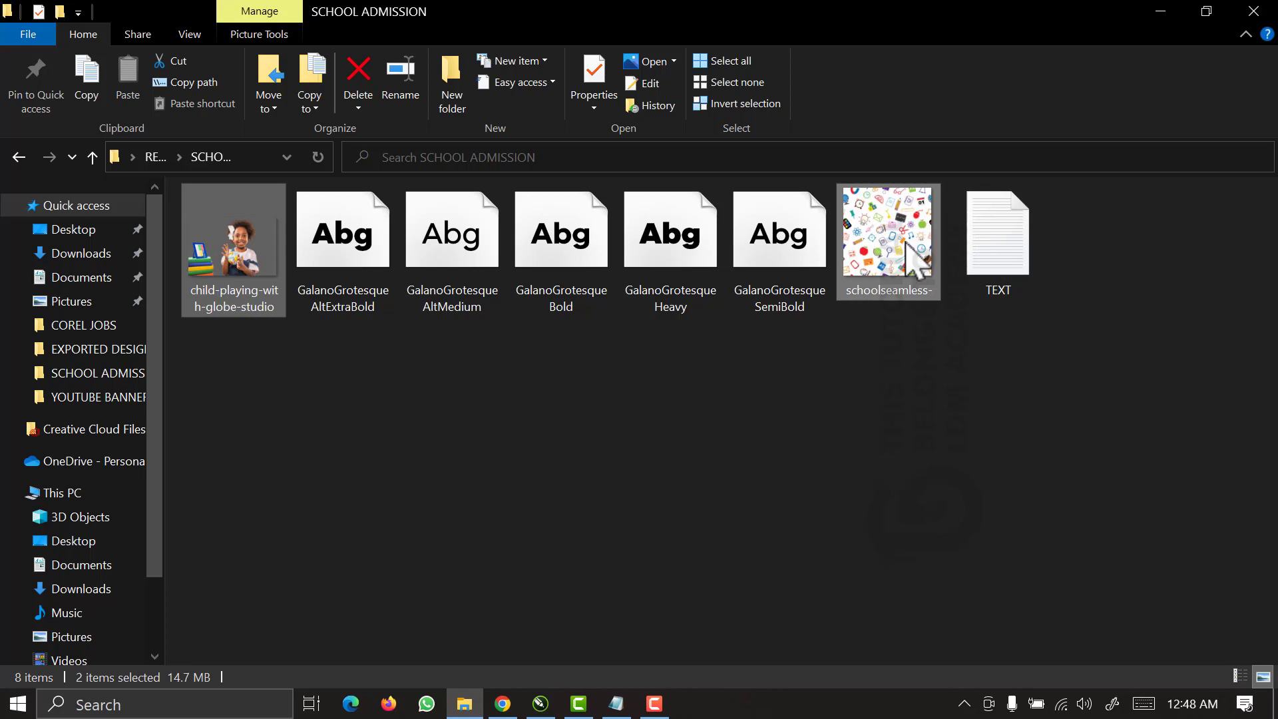
click(1160, 12)
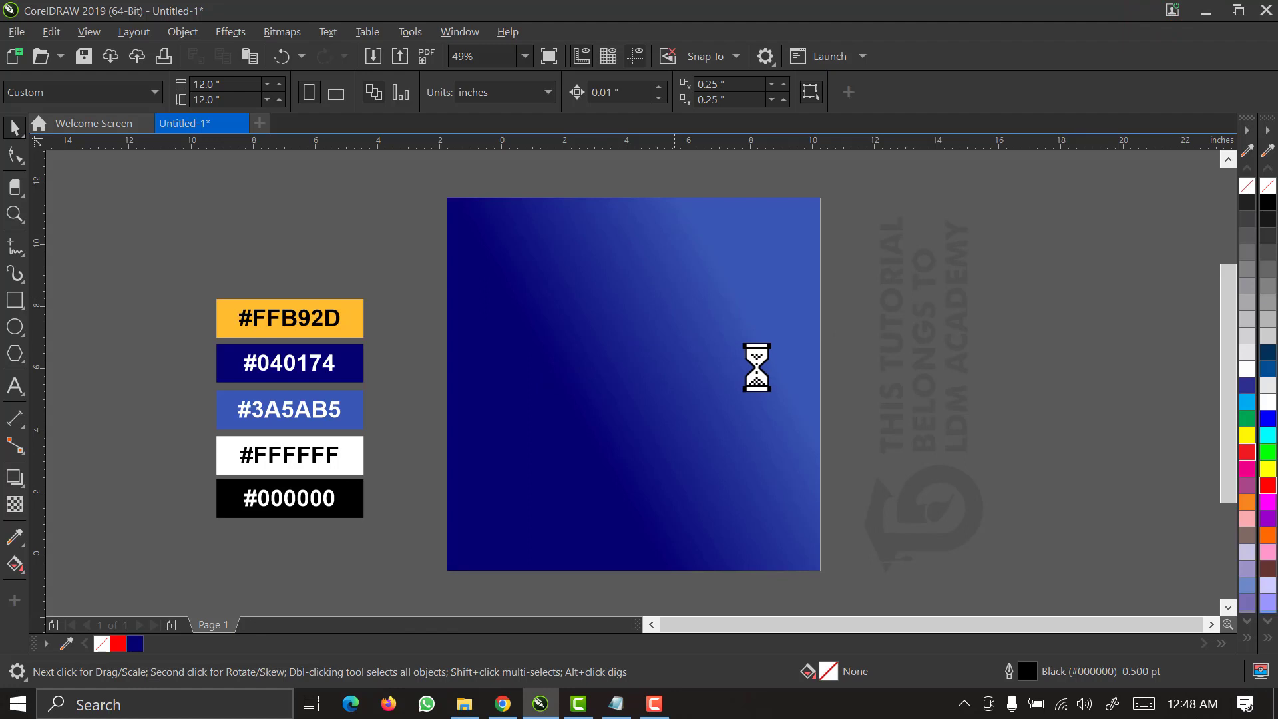
Paste both images into the design and scale the child photo down to 30.2%.
scroll(757, 366, down, 2)
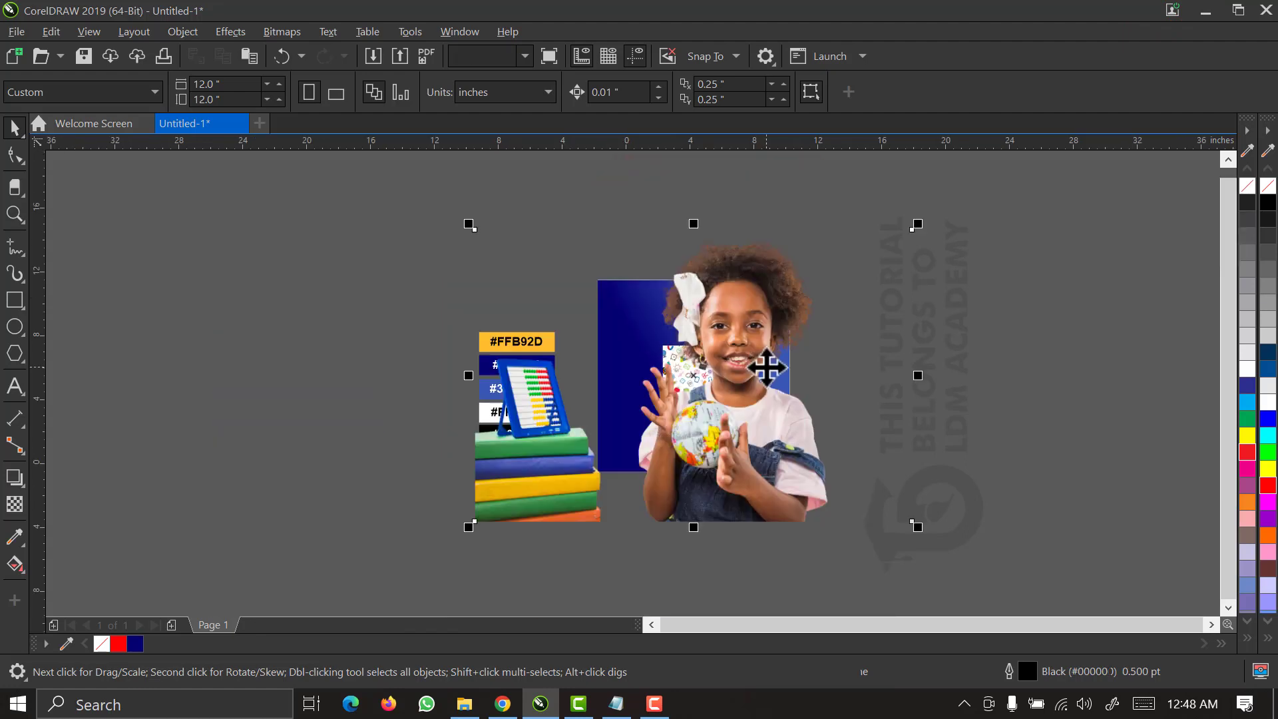
click(1035, 223)
click(715, 300)
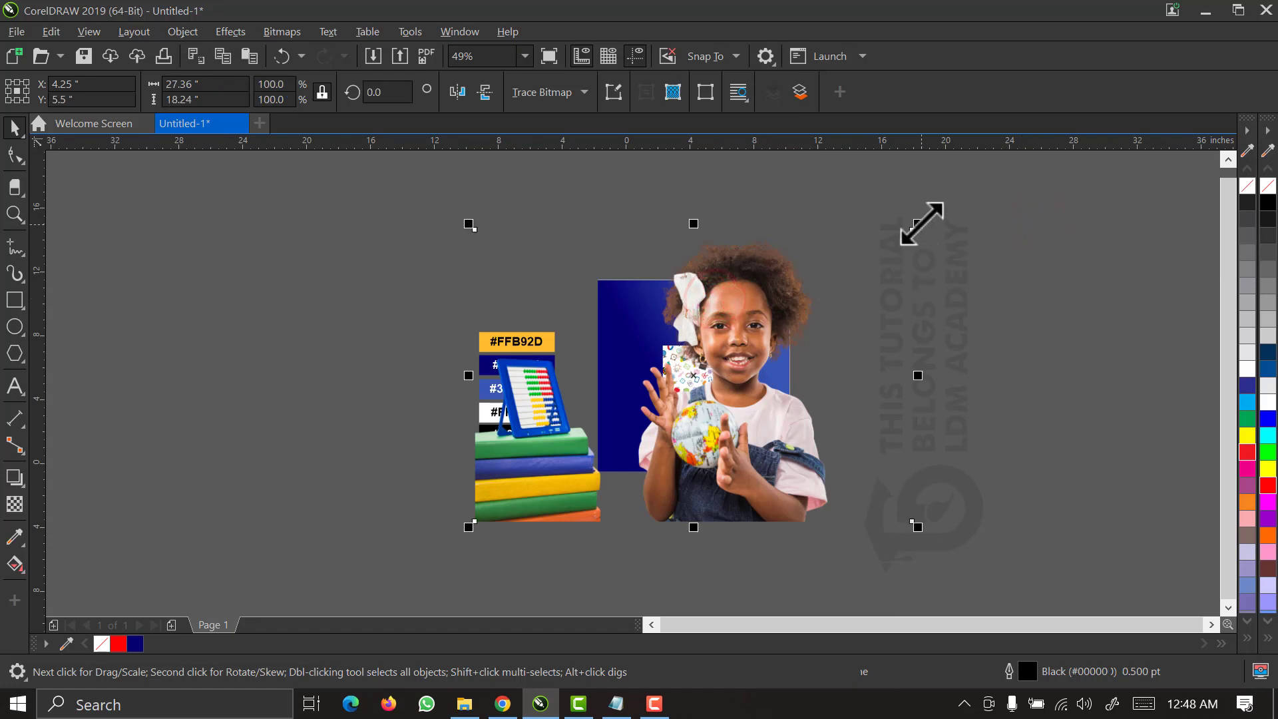
drag(919, 220, 739, 427)
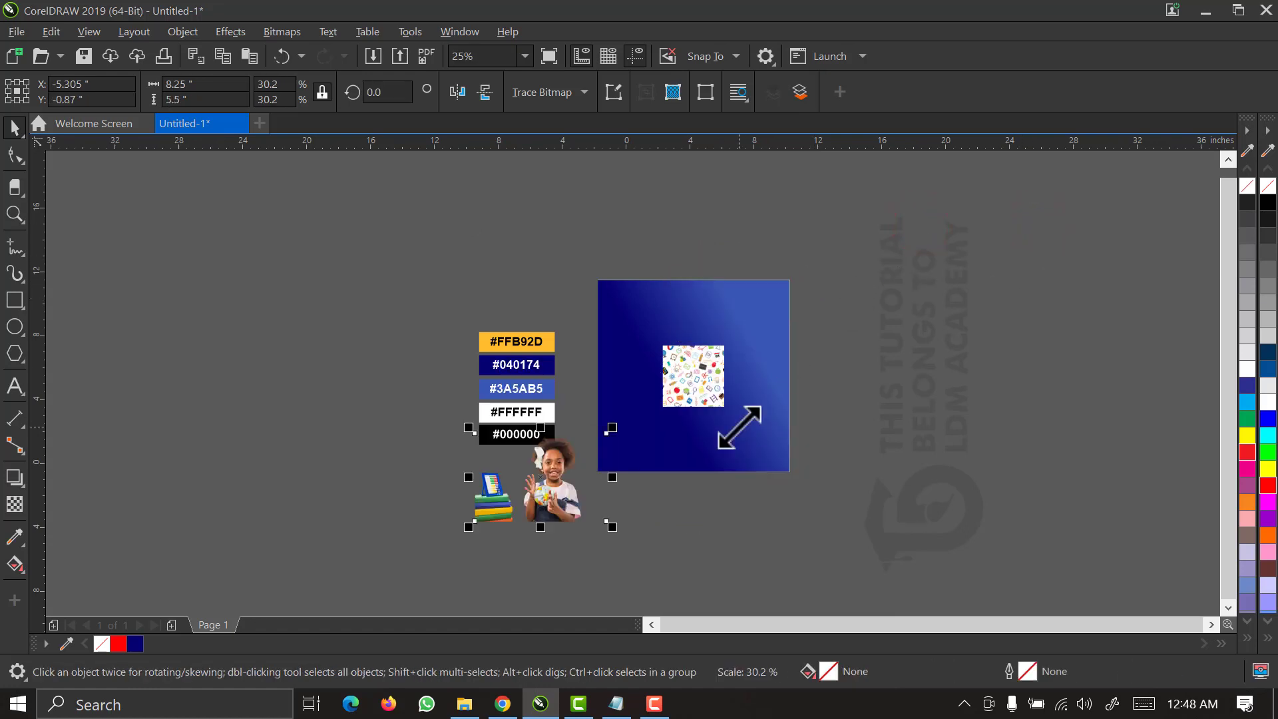
Move the school pattern image off the gradient square to the empty area above the colour swatches.
click(692, 393)
drag(696, 389, 636, 329)
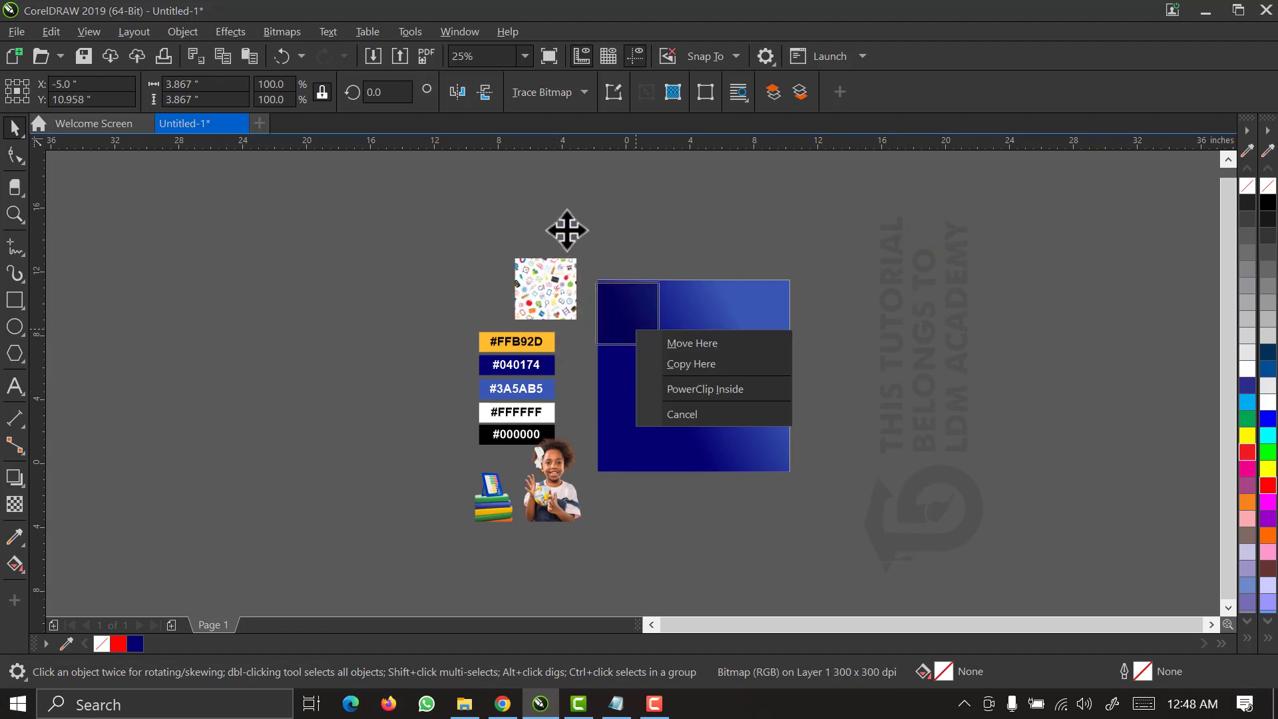
click(560, 213)
PowerClip the school pattern image inside the gradient square, in its upper-left area.
click(550, 293)
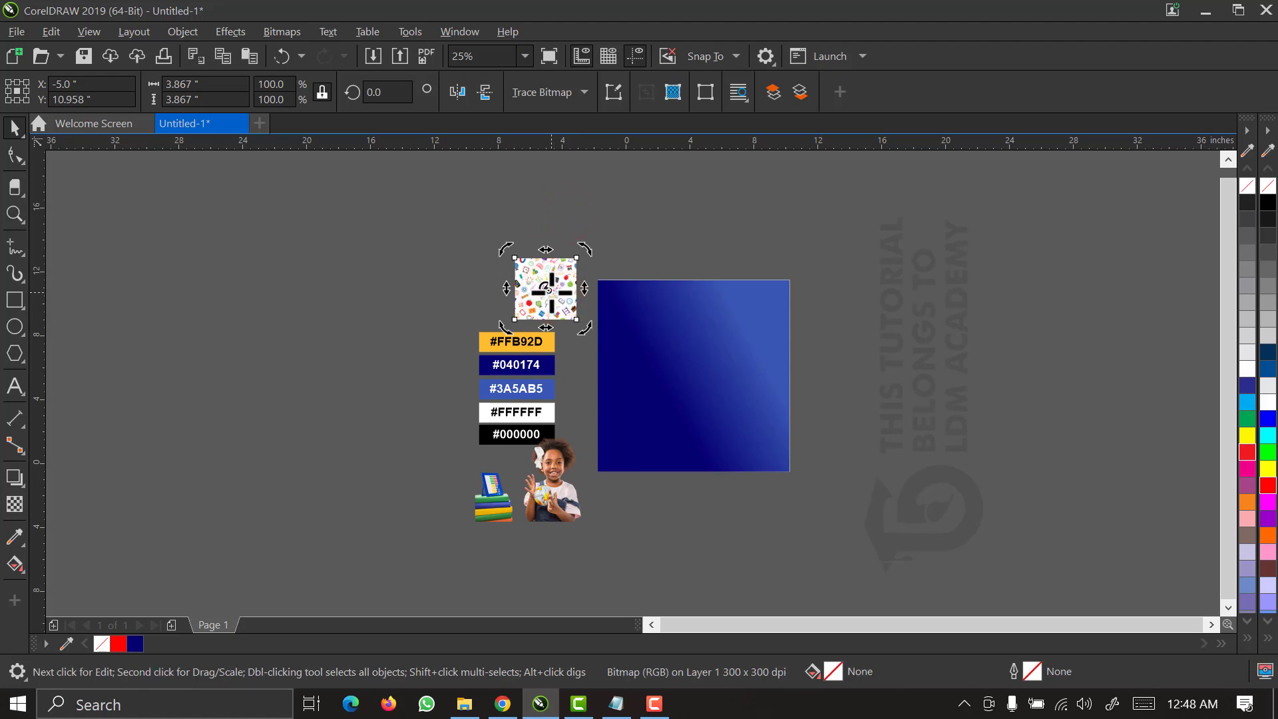
drag(551, 291, 667, 332)
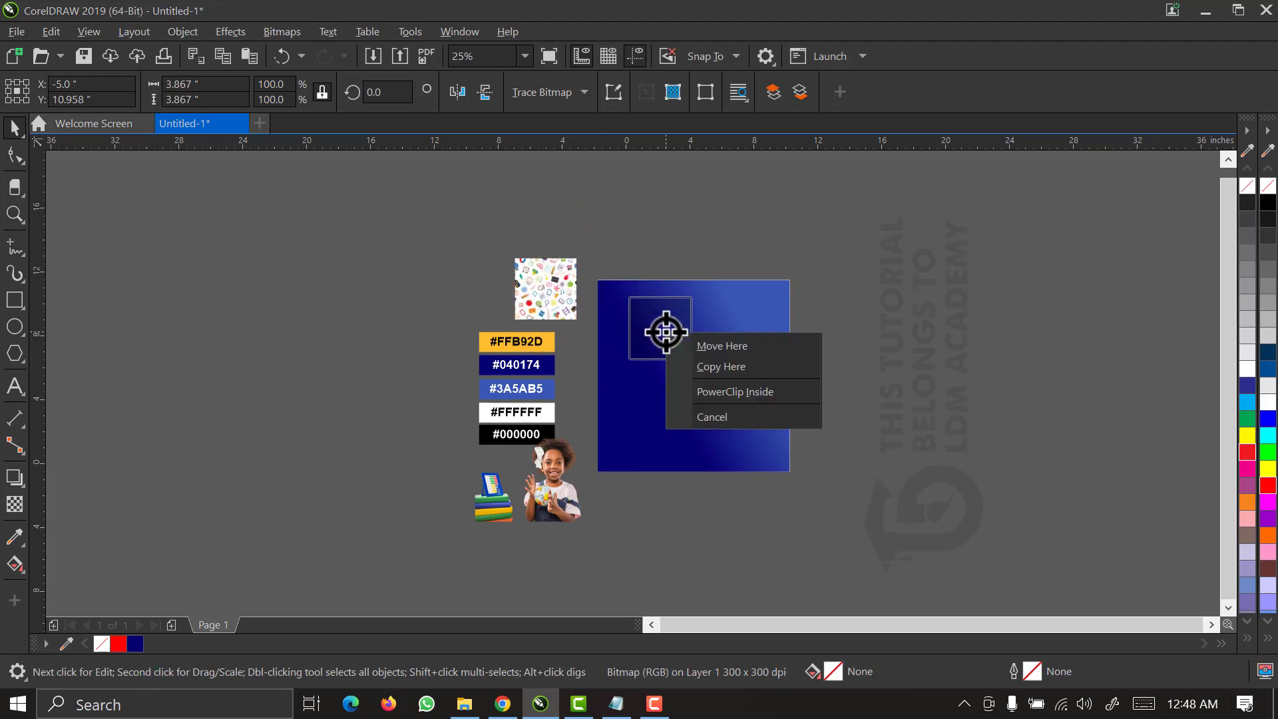
click(735, 398)
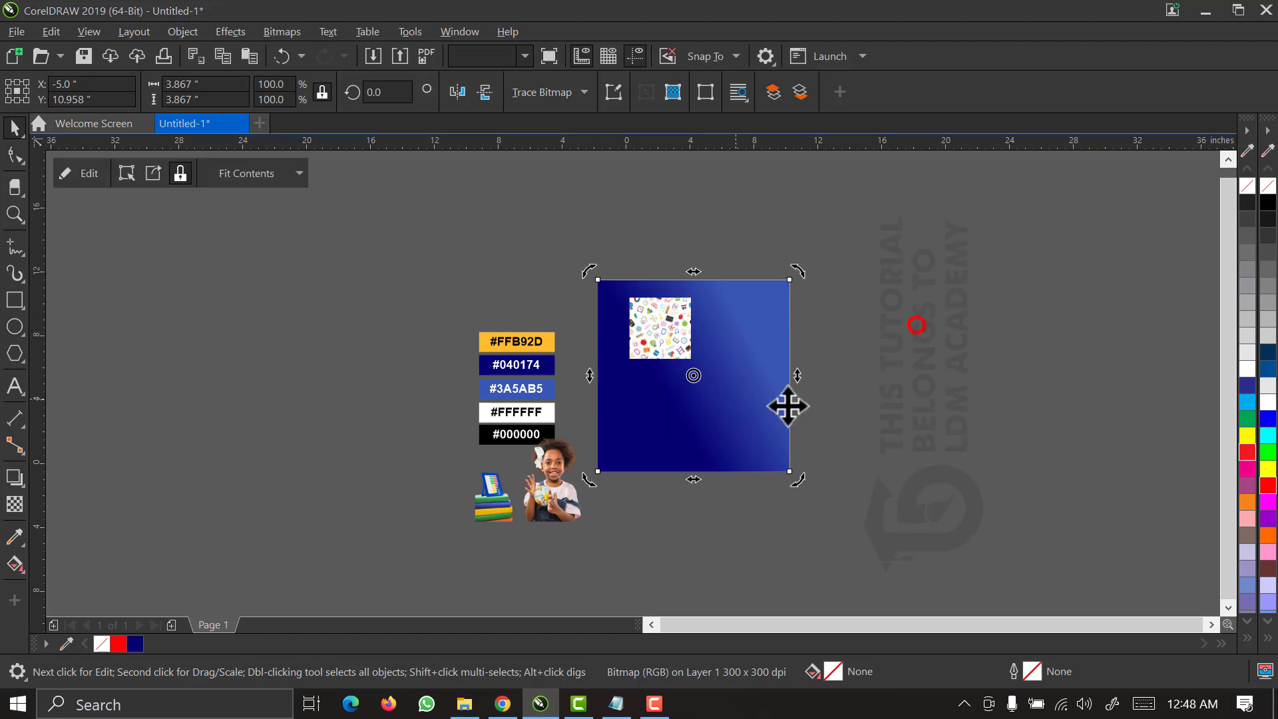
PowerClip the child photo inside the gradient square, in its lower-middle area below the school pattern.
click(554, 500)
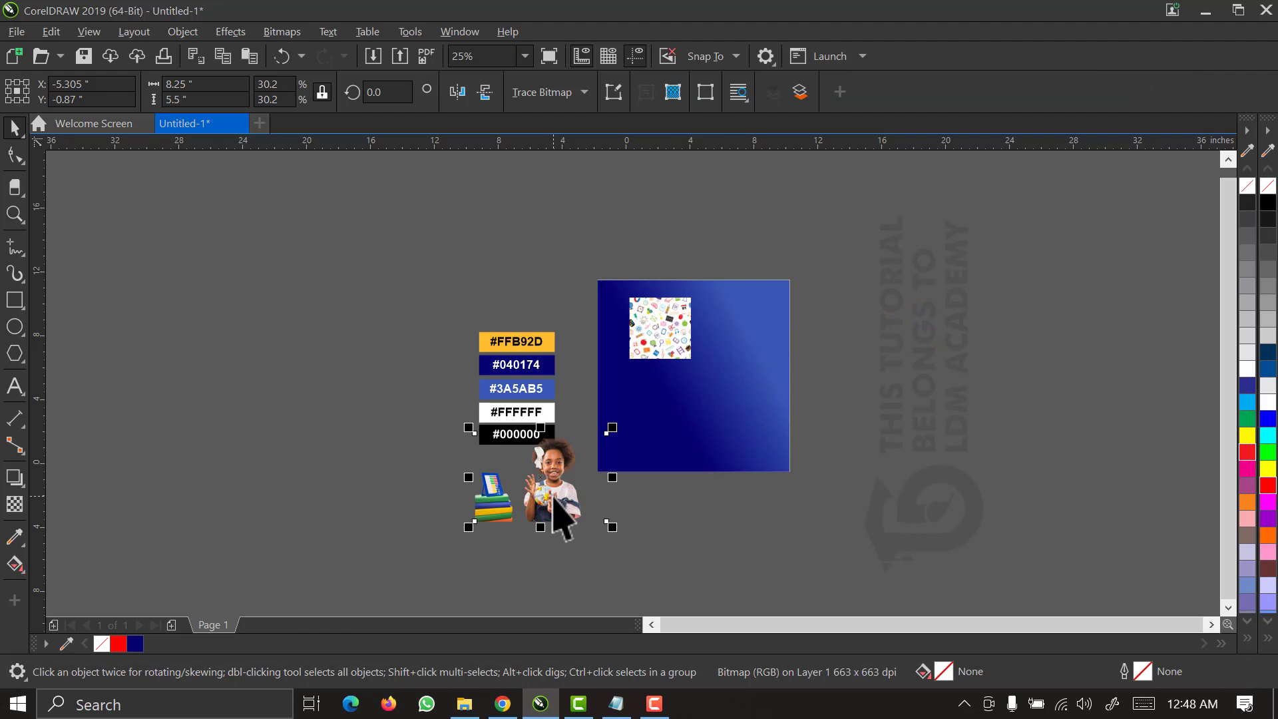
drag(554, 498, 713, 414)
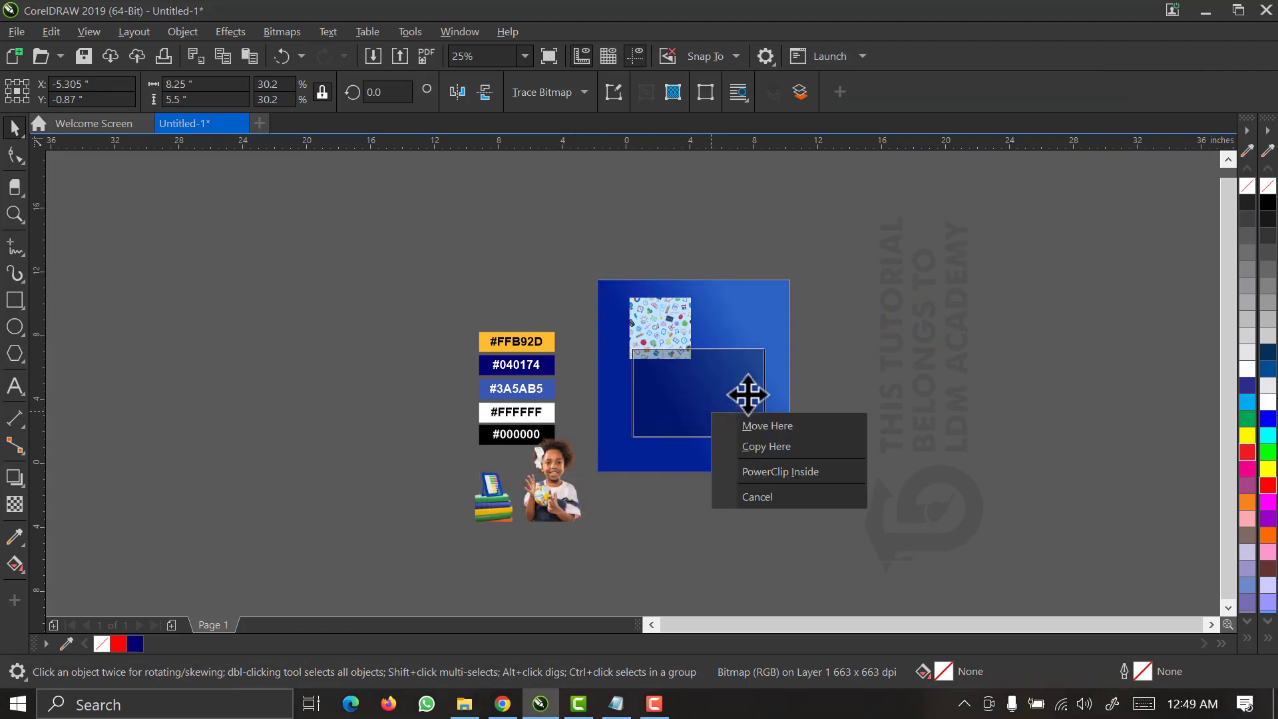
click(784, 473)
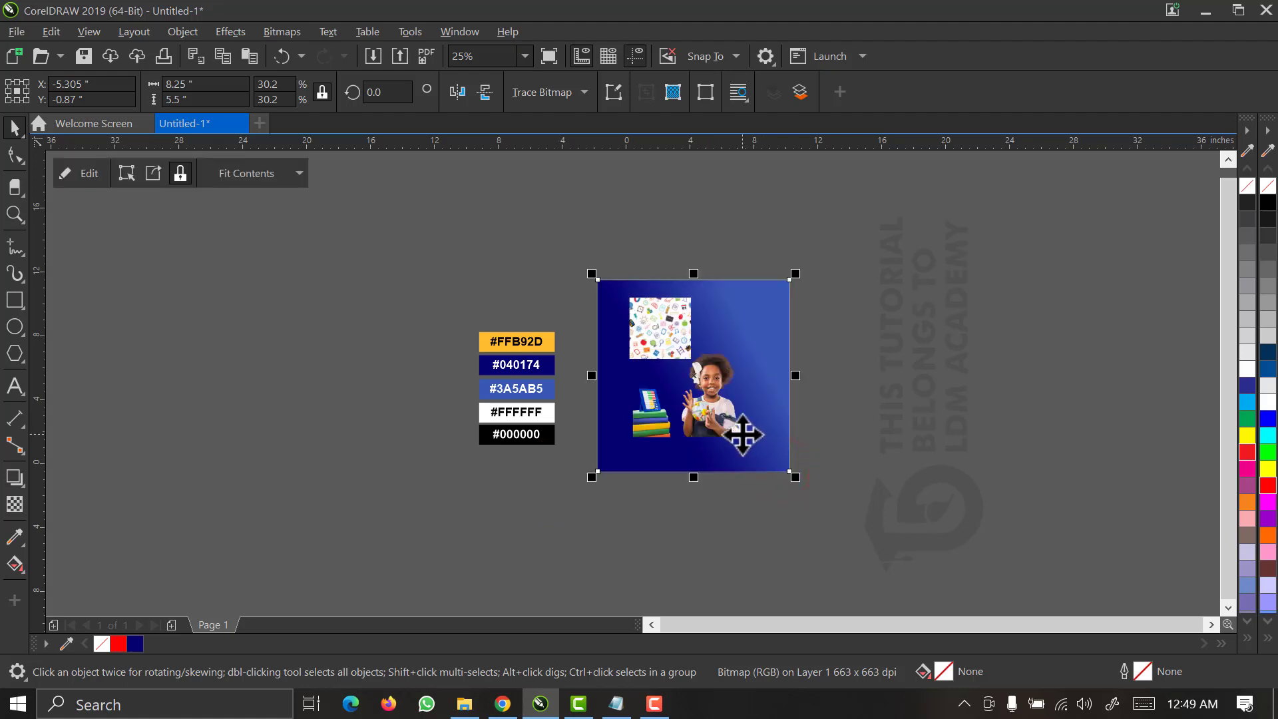
Open the square's PowerClip contents for editing and duplicate the child photo into the empty area to the right of the square.
right_click(740, 433)
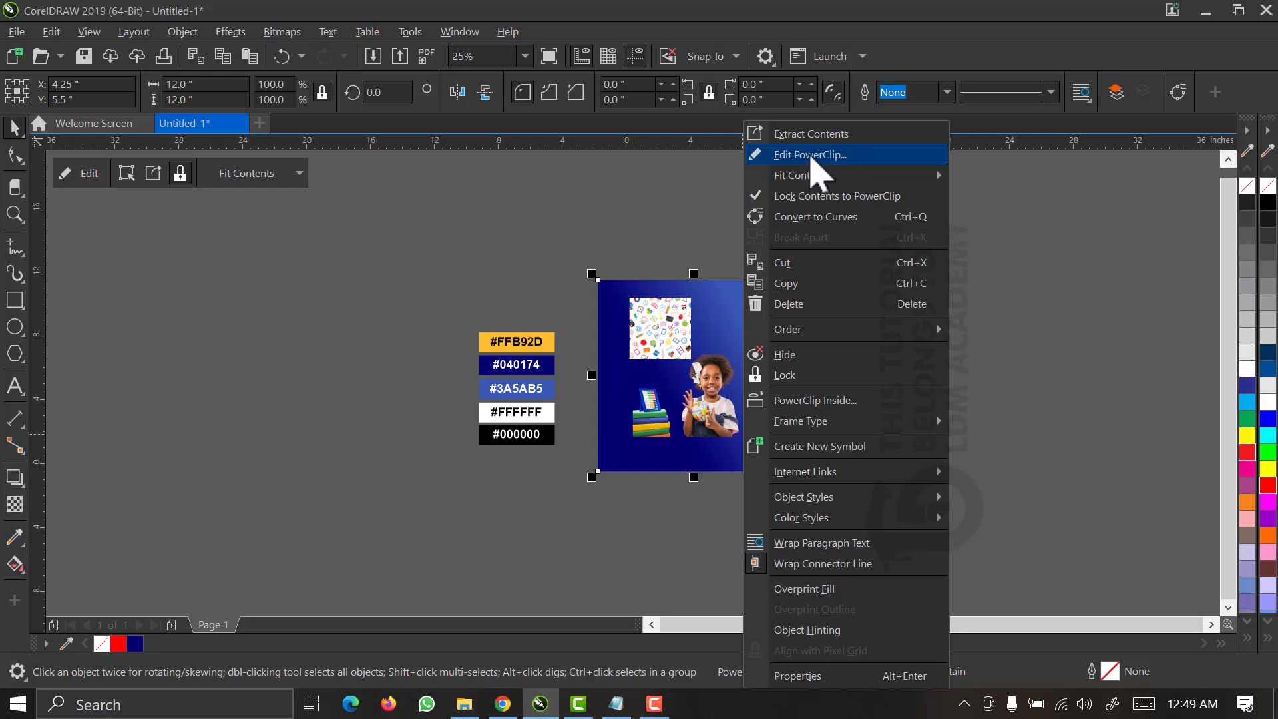
click(808, 155)
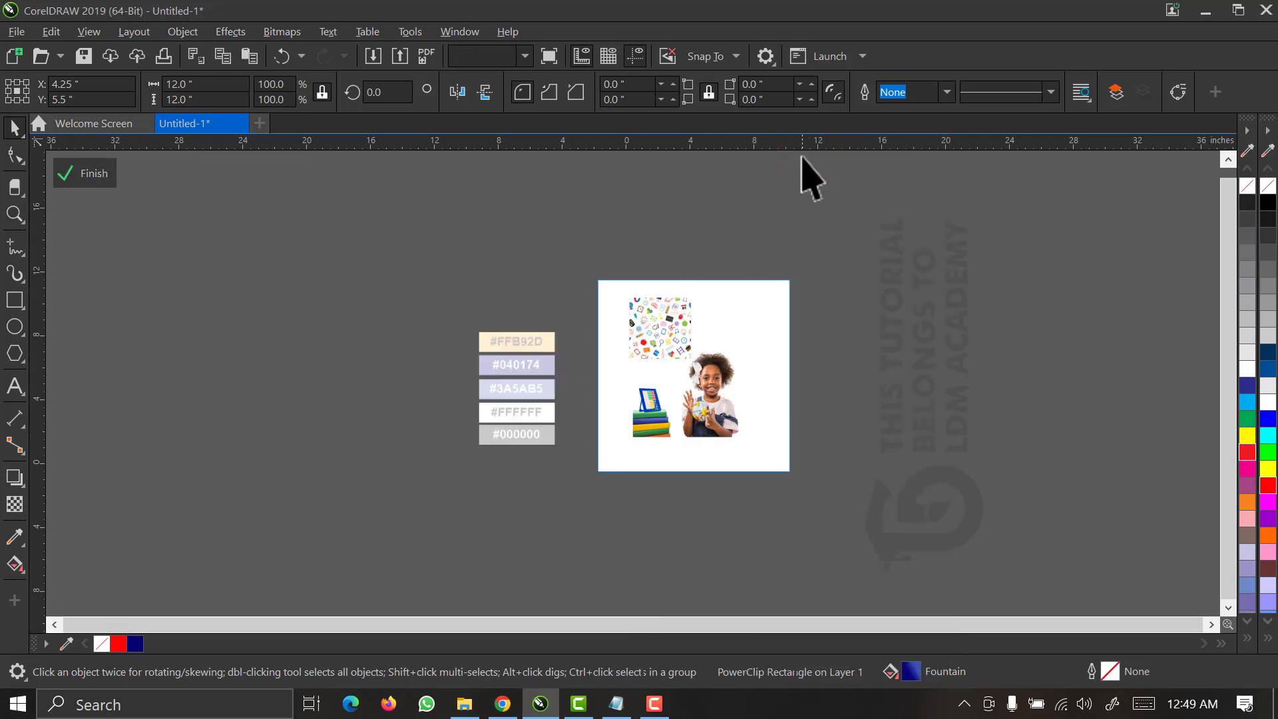
key(z)
drag(844, 229, 575, 510)
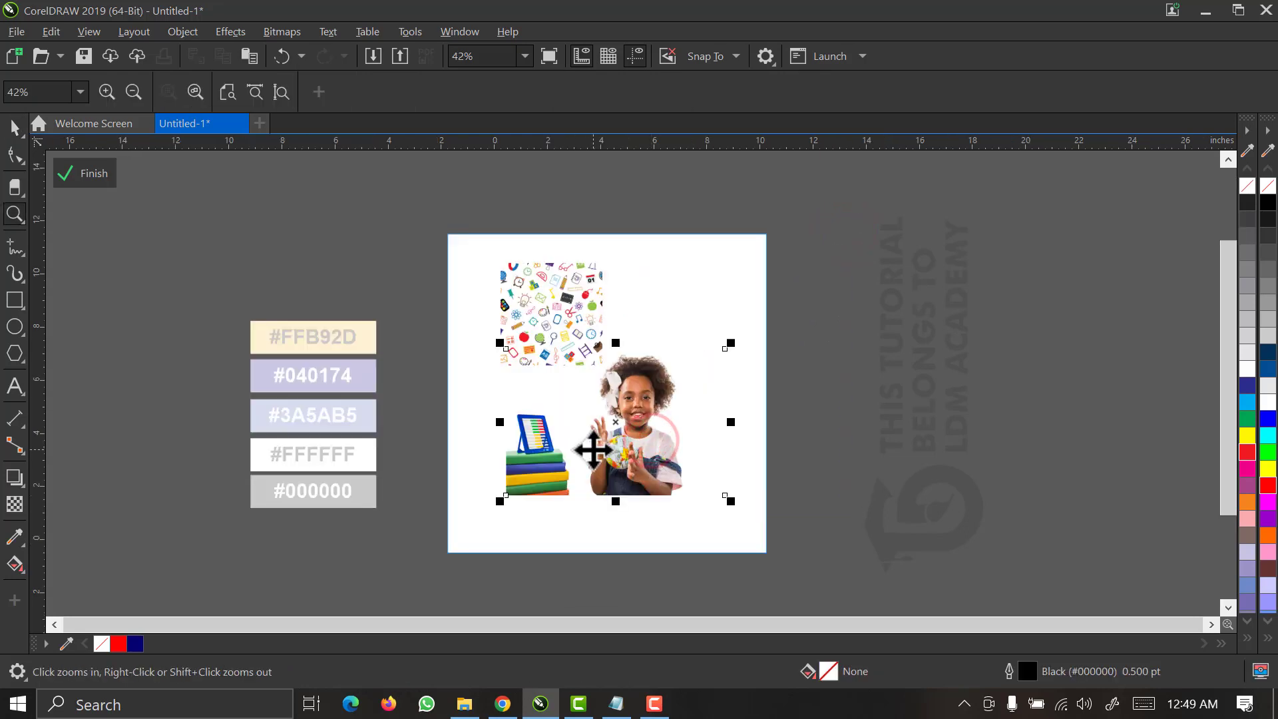
drag(593, 450, 895, 414)
right_click(895, 413)
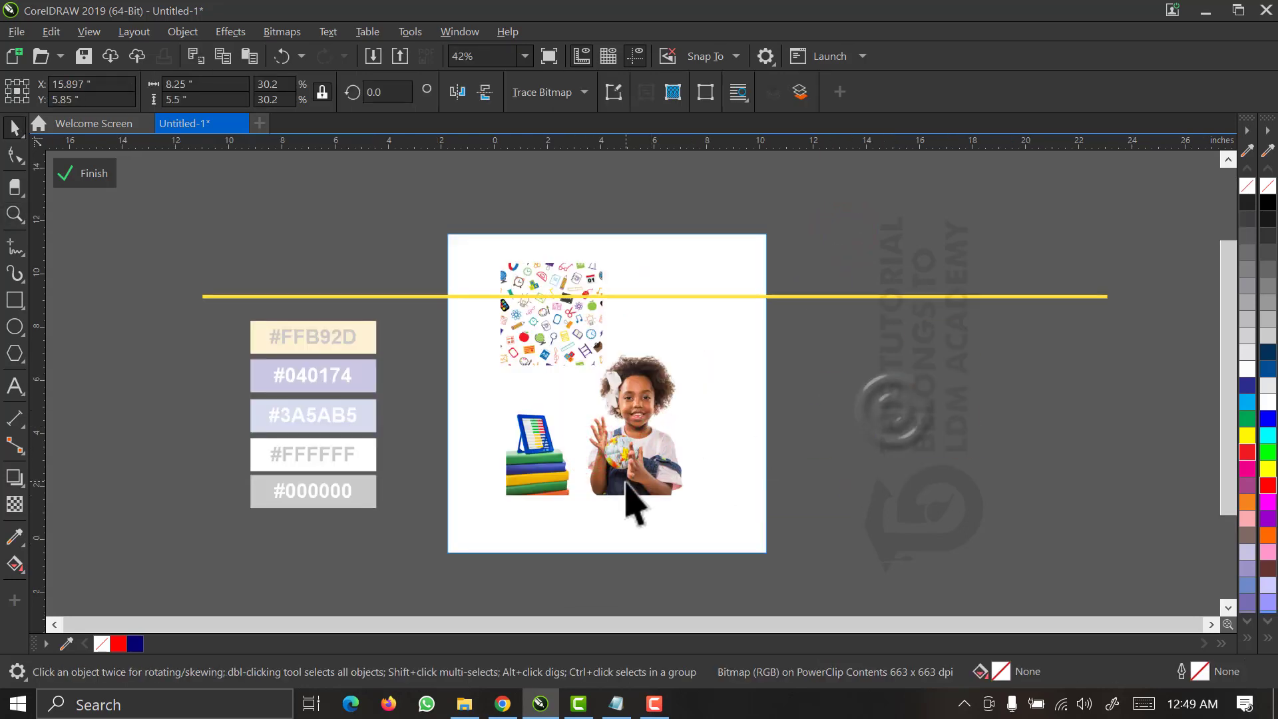
click(542, 463)
click(900, 427)
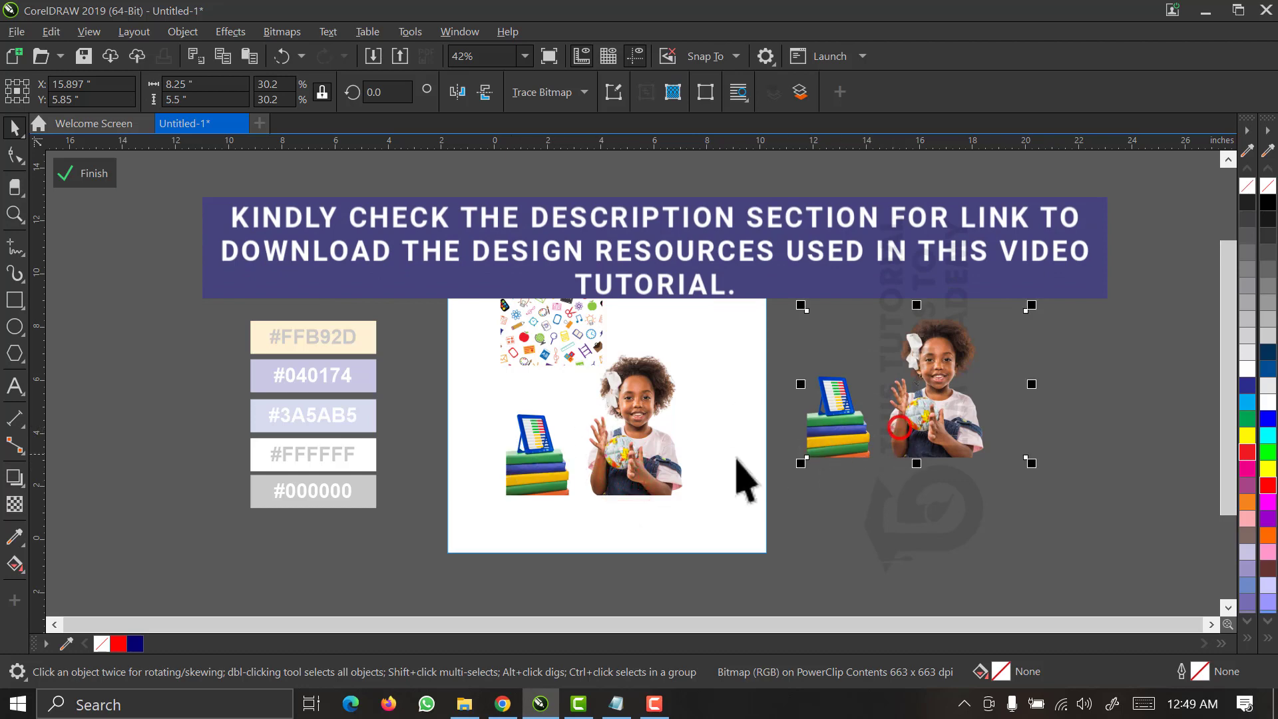
click(641, 458)
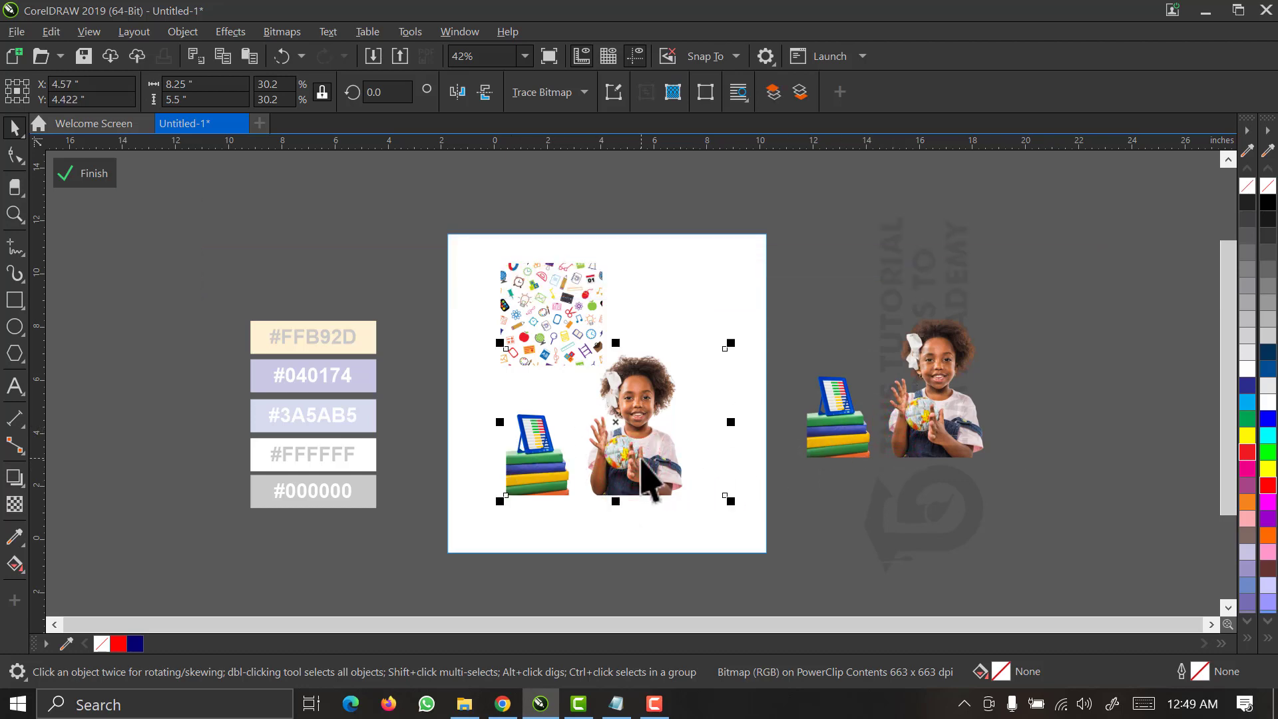
drag(642, 458, 973, 446)
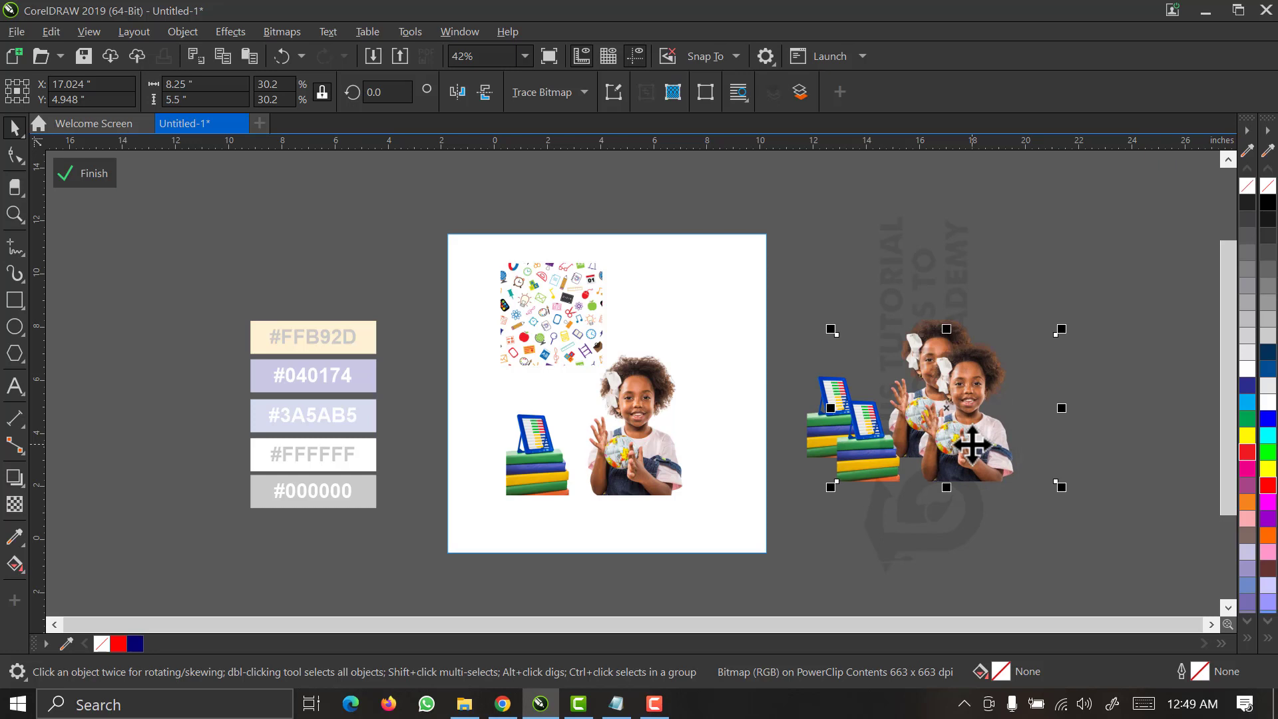
key(ctrl+z)
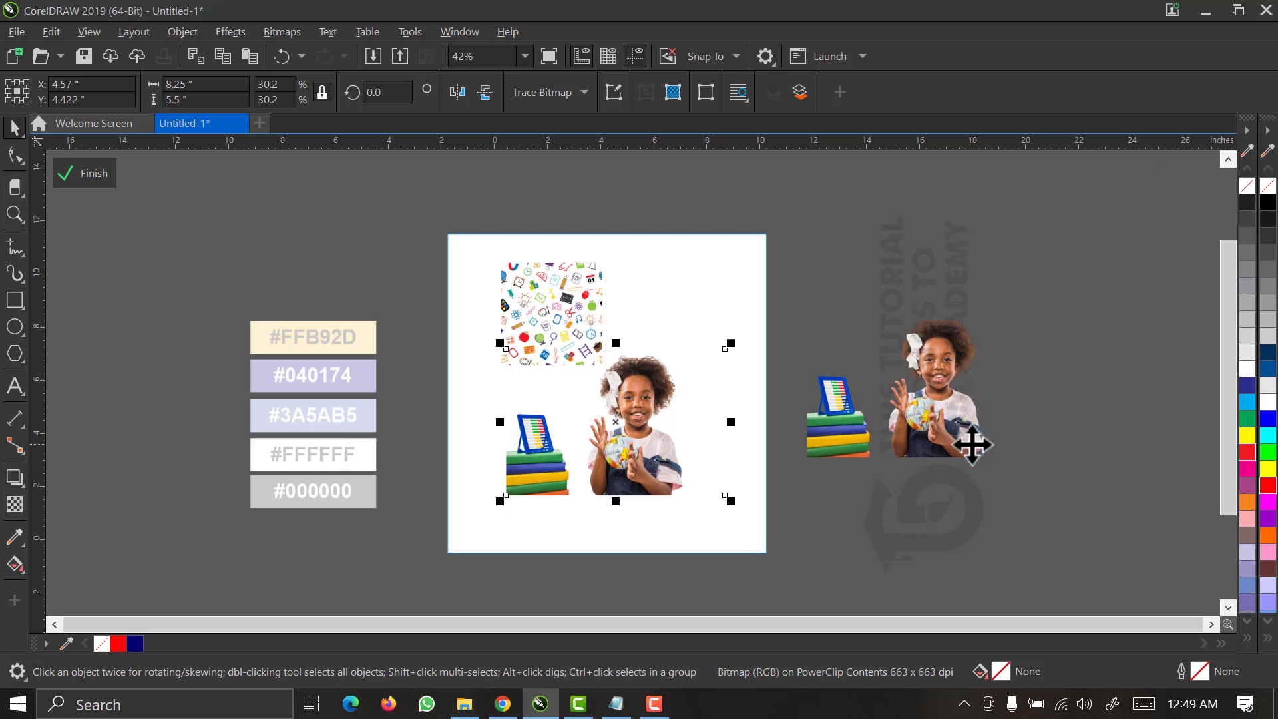
click(834, 429)
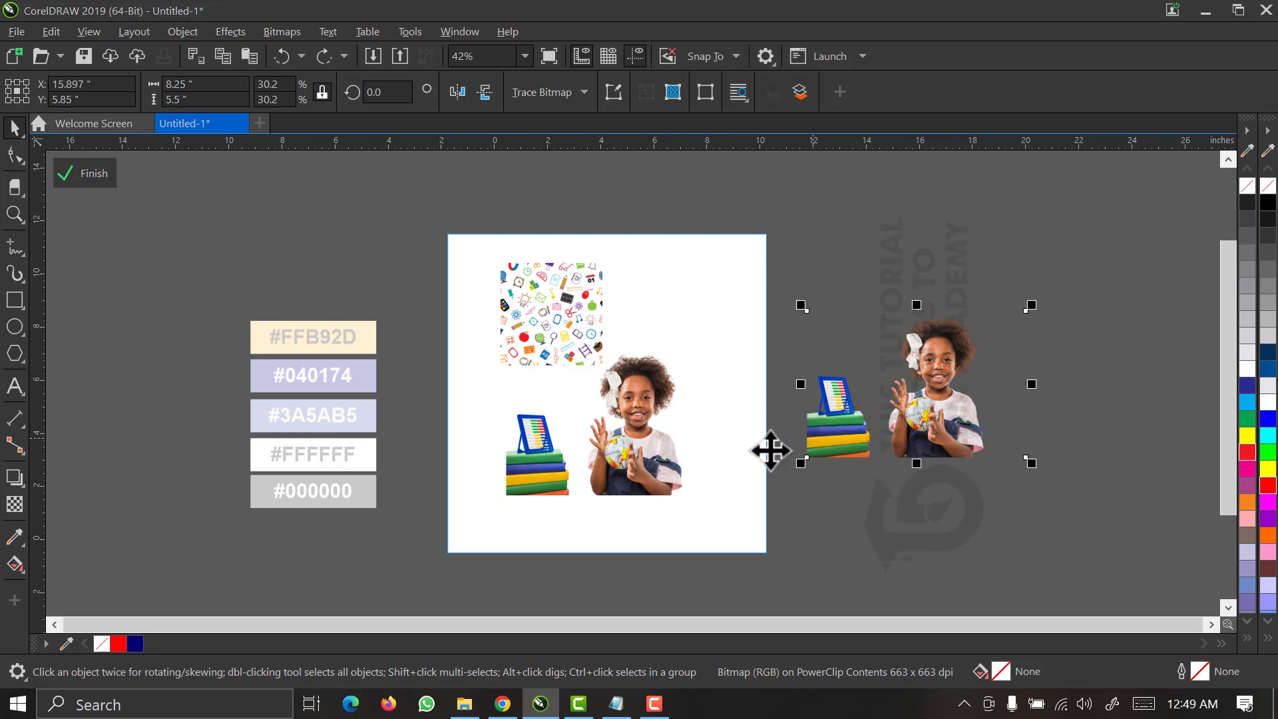
Crop the books out of the original photo by moving its left edge nodes inward with the Shape tool.
click(617, 466)
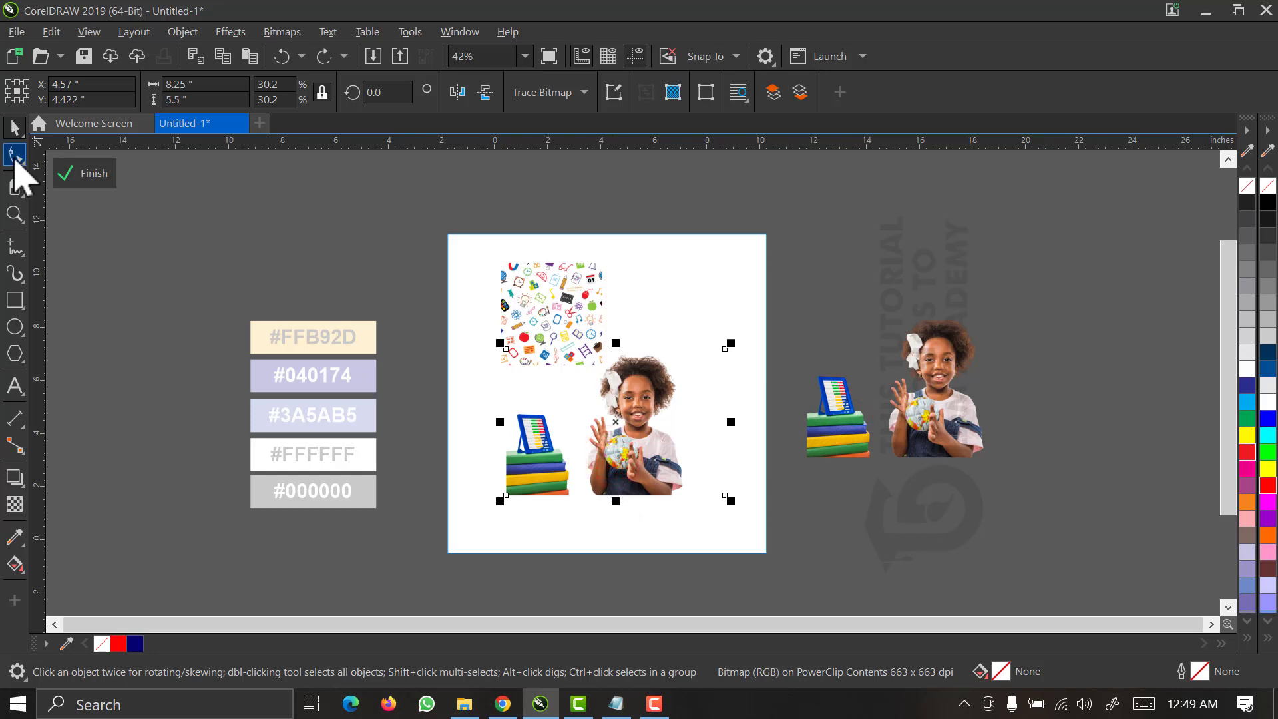
click(14, 158)
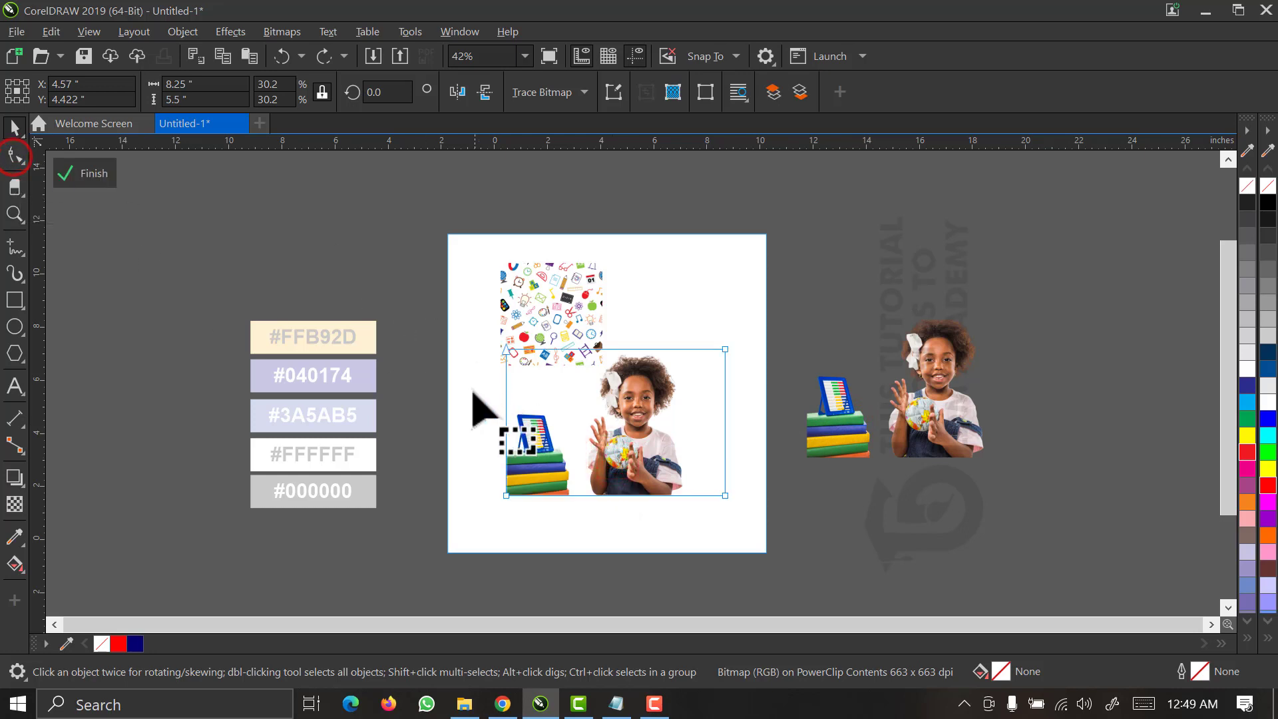
drag(460, 300, 580, 543)
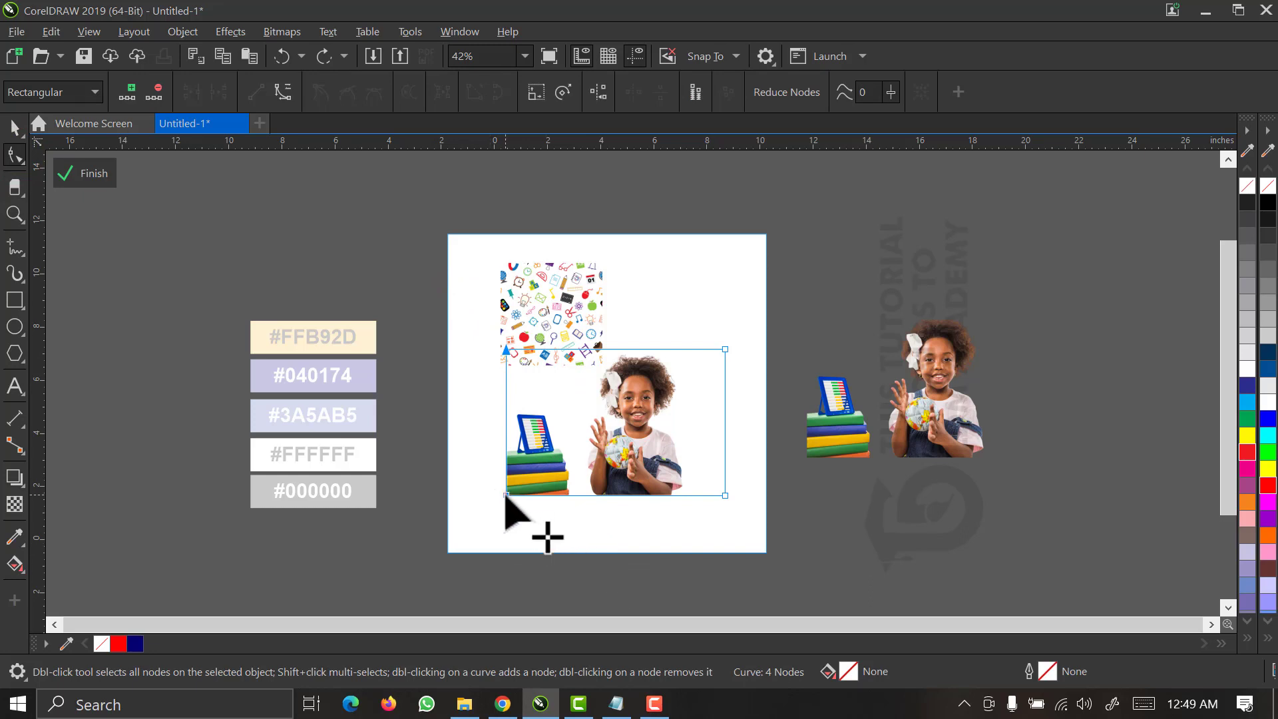
drag(506, 496, 466, 371)
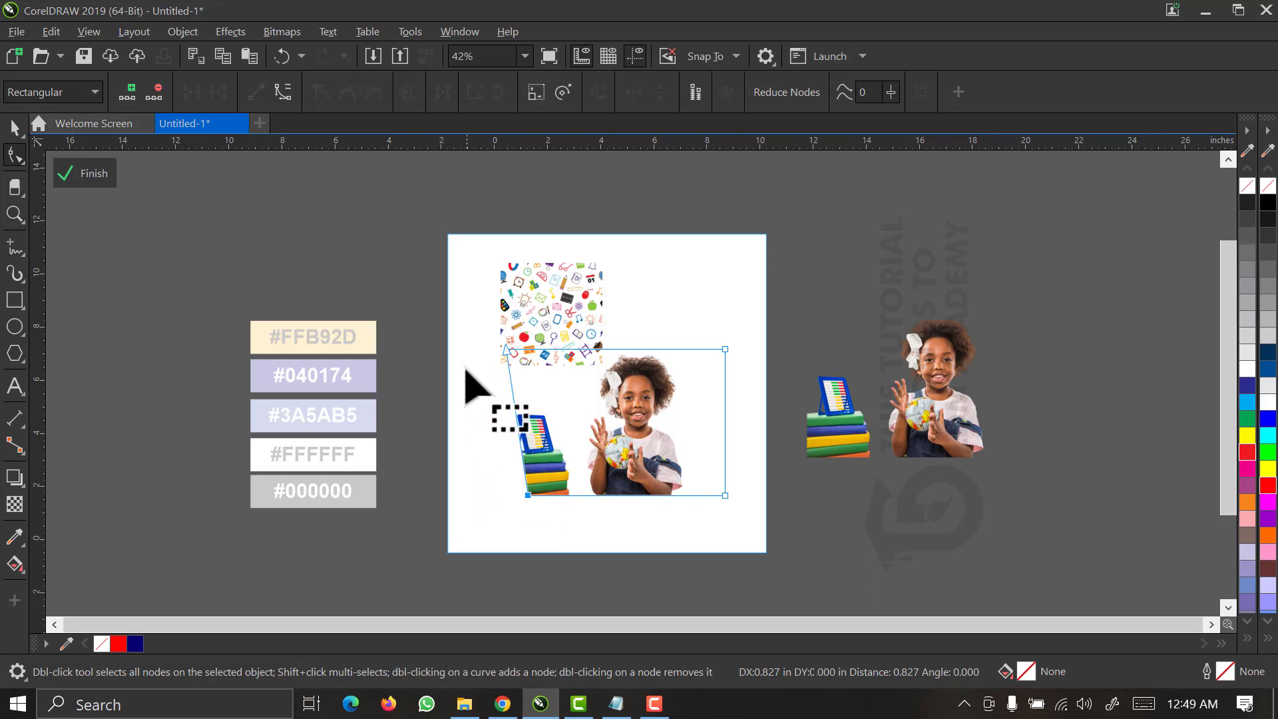
click(448, 283)
drag(473, 324, 578, 498)
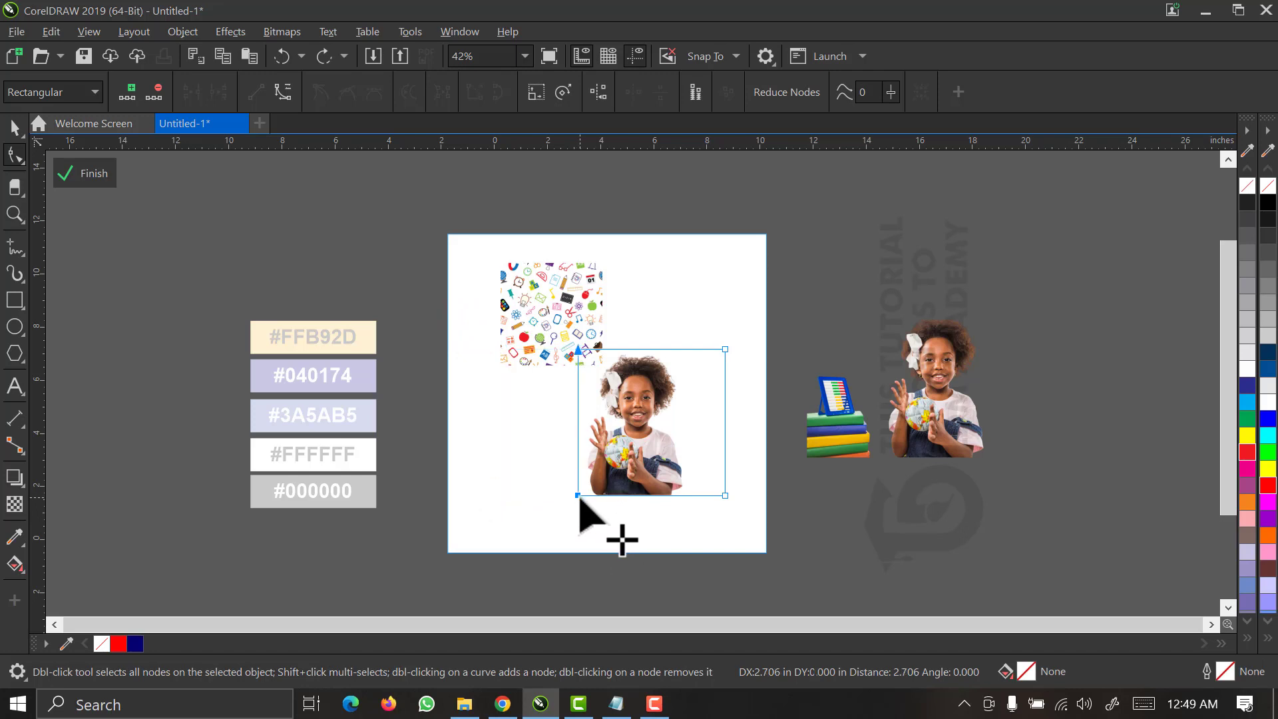
Scale the cropped child photo to about 48.7% and place the child in the lower-right corner of the square.
key(space)
mouse_move(731, 503)
mouse_down()
mouse_move(885, 613)
mouse_move(877, 602)
mouse_up()
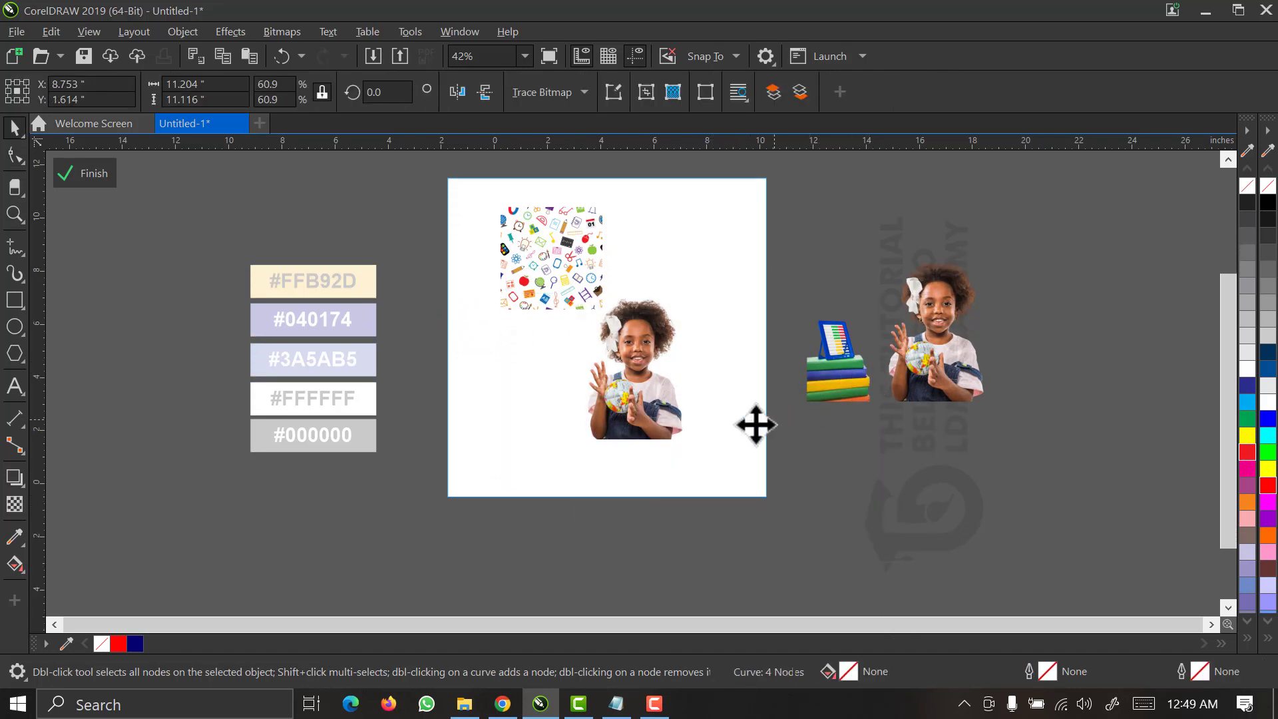
drag(728, 419, 718, 342)
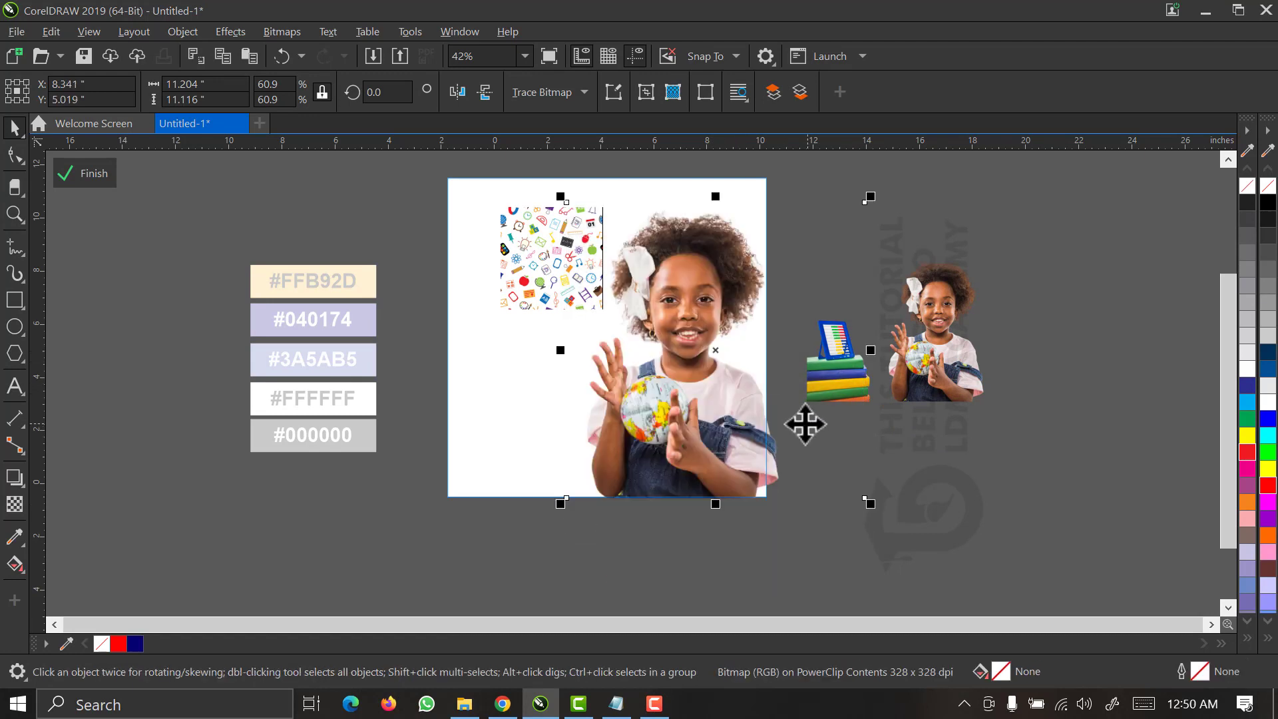
drag(872, 195, 873, 253)
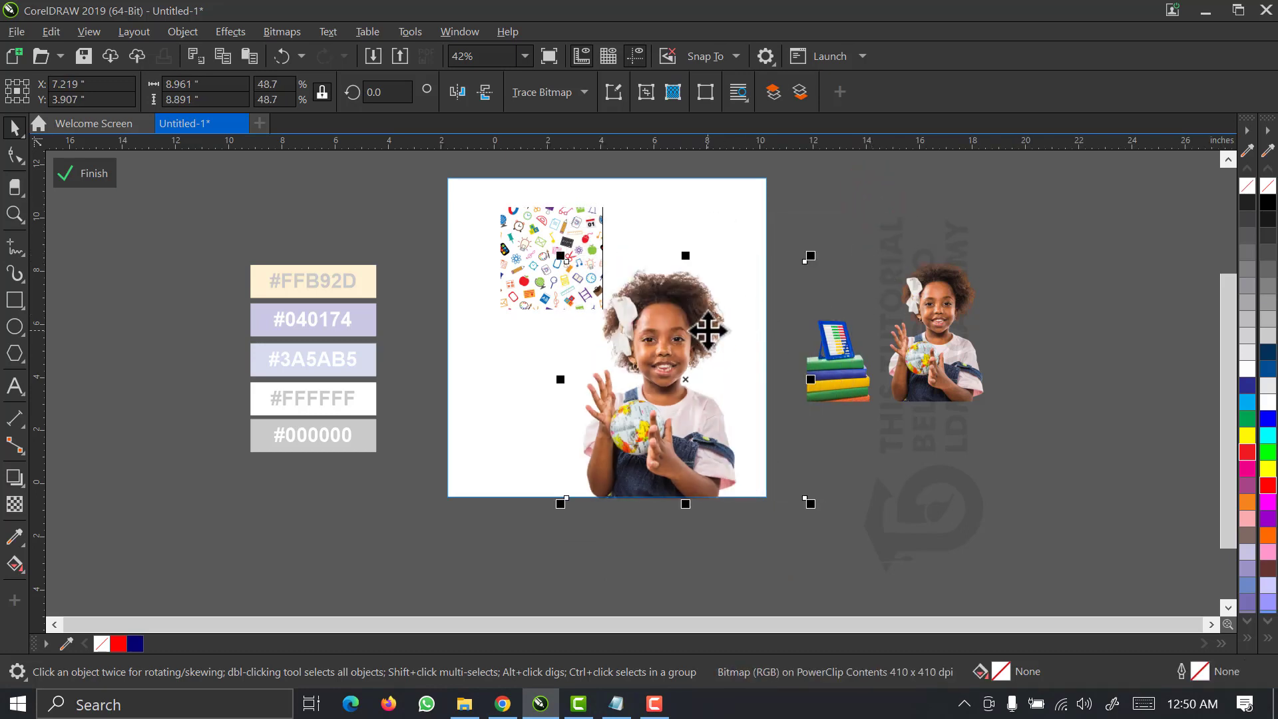
drag(709, 330, 742, 331)
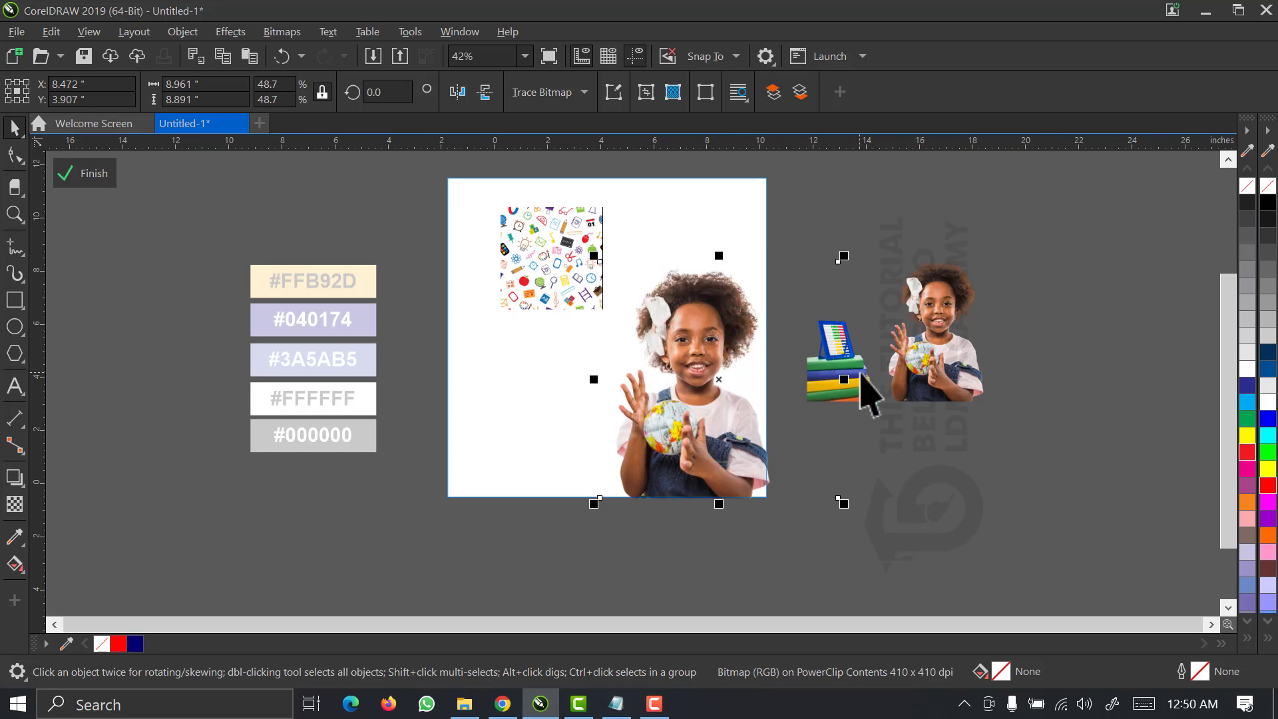
Crop the duplicate photo with the Shape tool to just the abacus and books, about 2.69 by 3.37 inches.
click(929, 364)
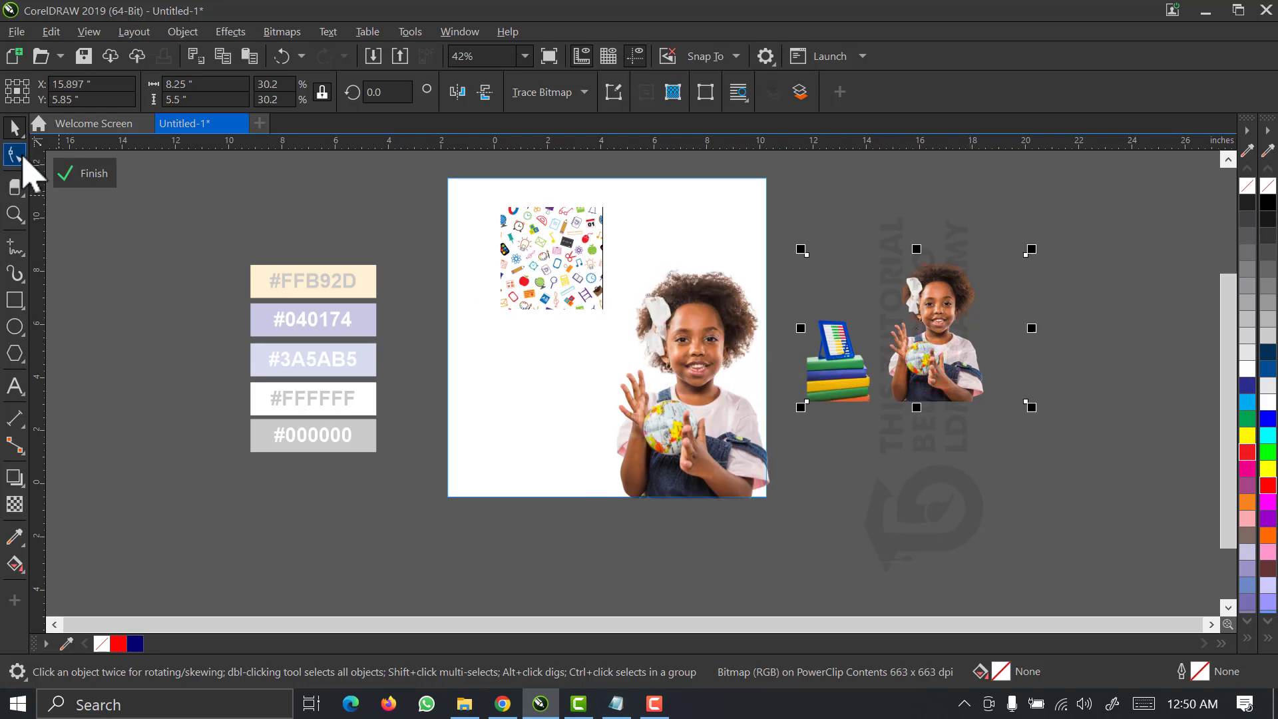
click(22, 159)
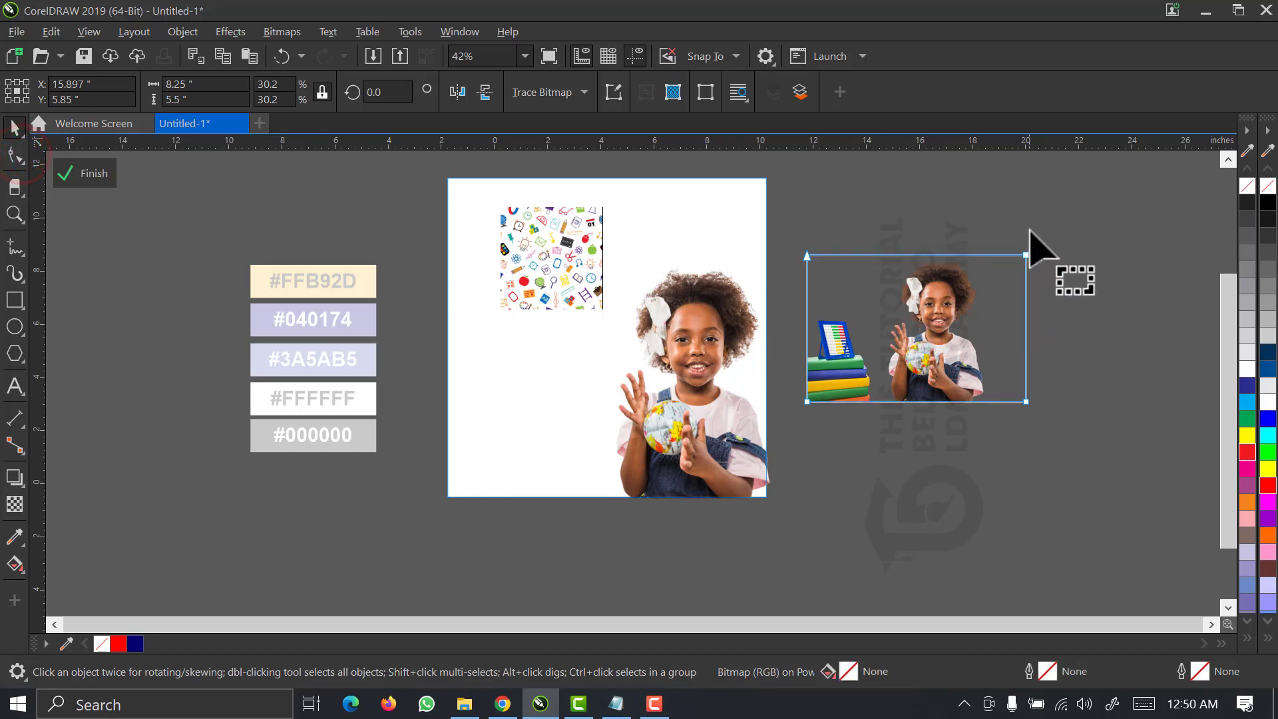
click(1031, 231)
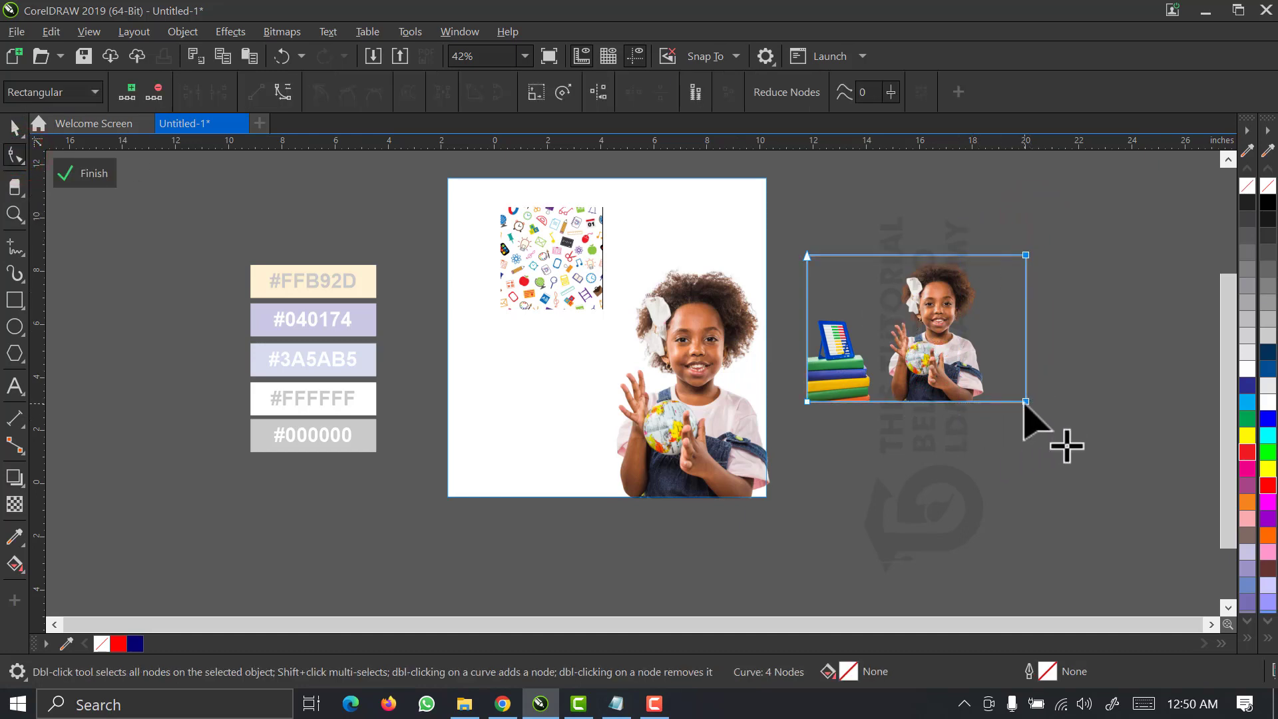
drag(1024, 402, 980, 399)
drag(906, 391, 877, 393)
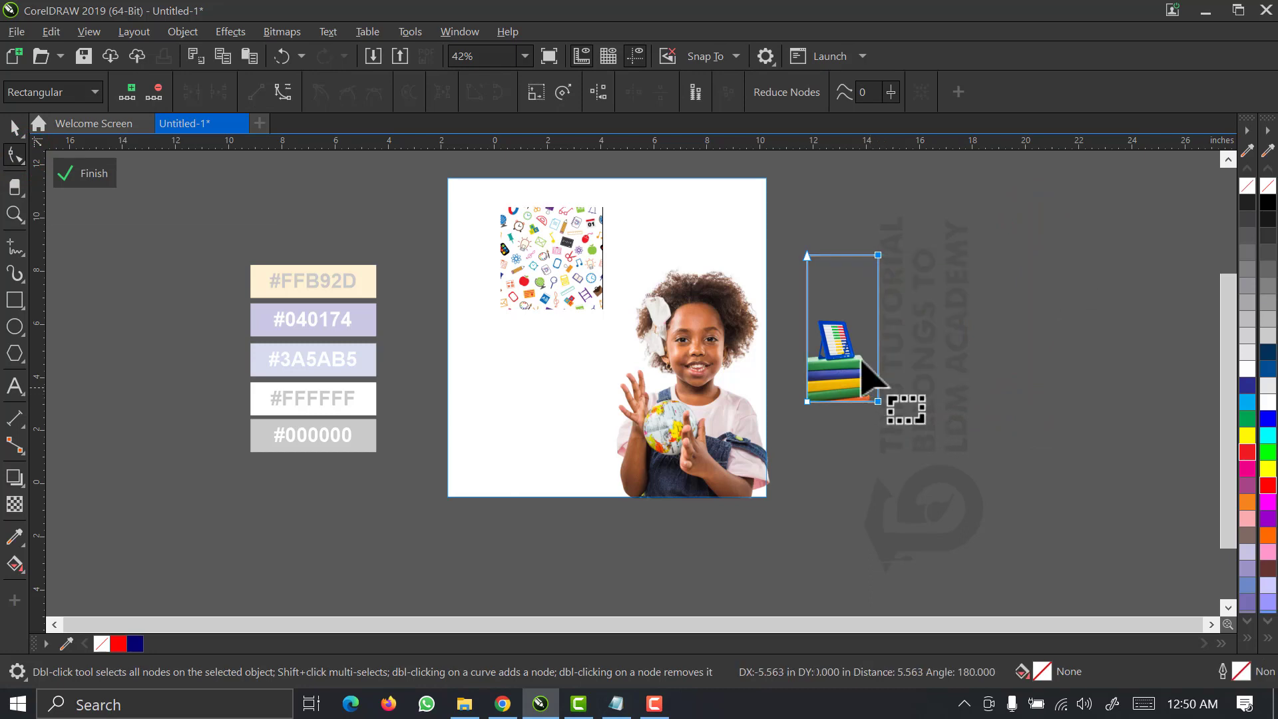
drag(774, 230, 875, 313)
Move the books image to the square's lower-right corner in front of the child and mirror it horizontally.
key(space)
drag(866, 378, 761, 473)
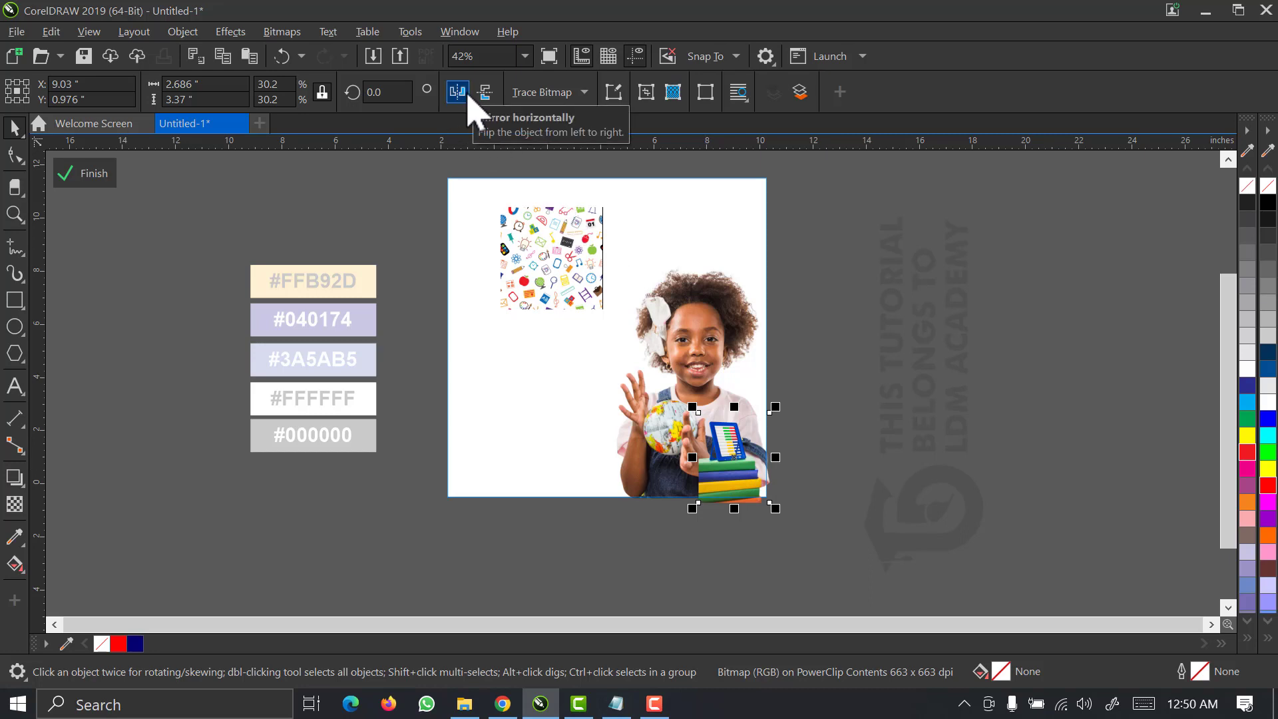
click(466, 94)
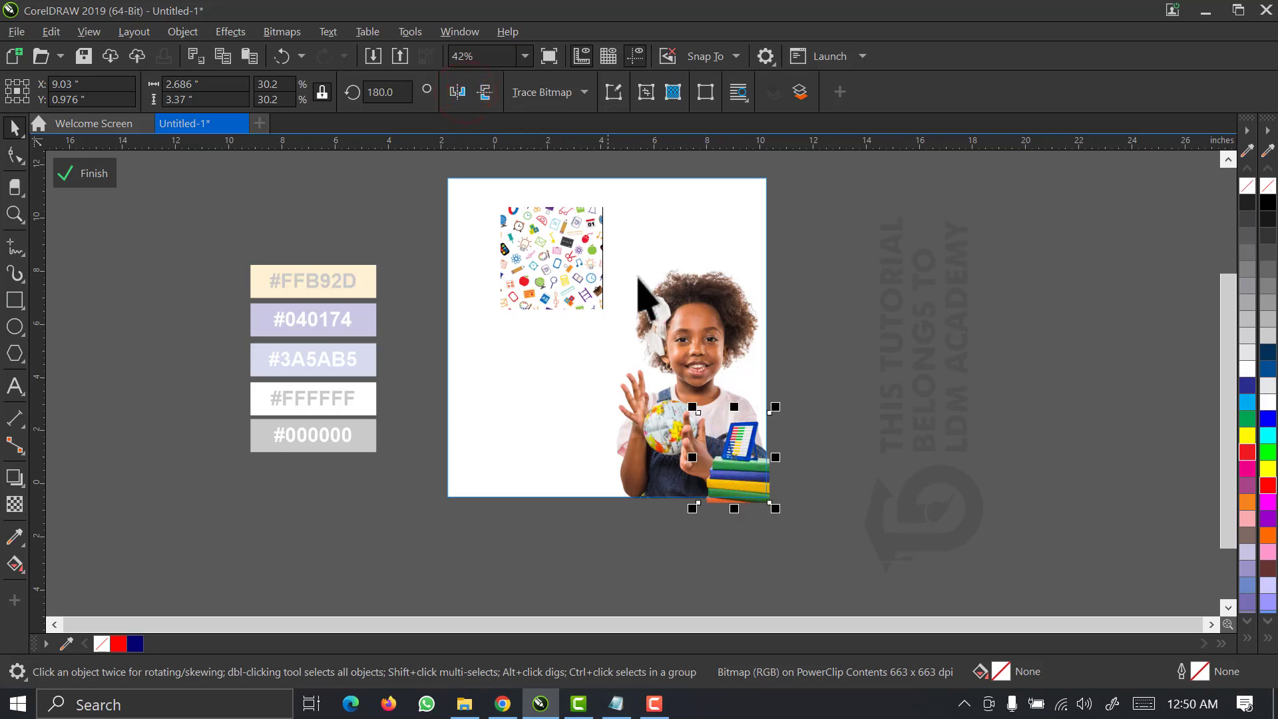
Scale the books image down to about 28.4% and shift it right so it overhangs the square's right edge.
key(z)
drag(823, 385, 672, 517)
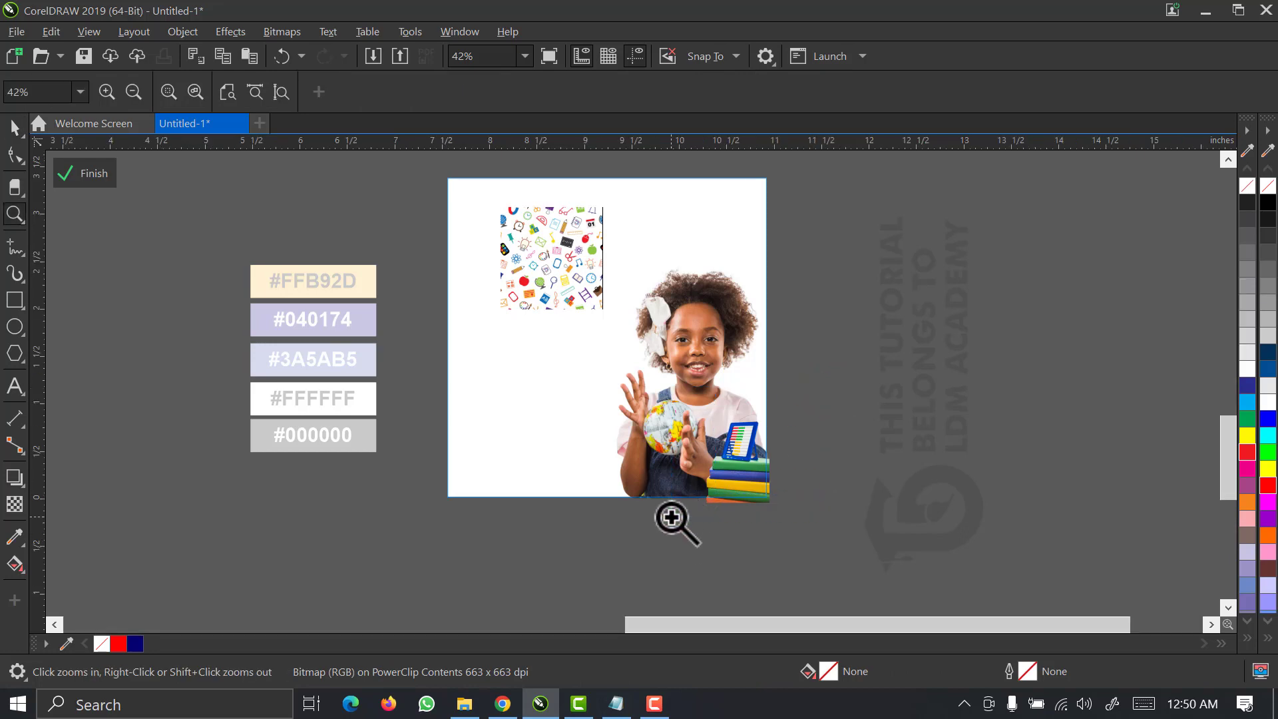
key(space)
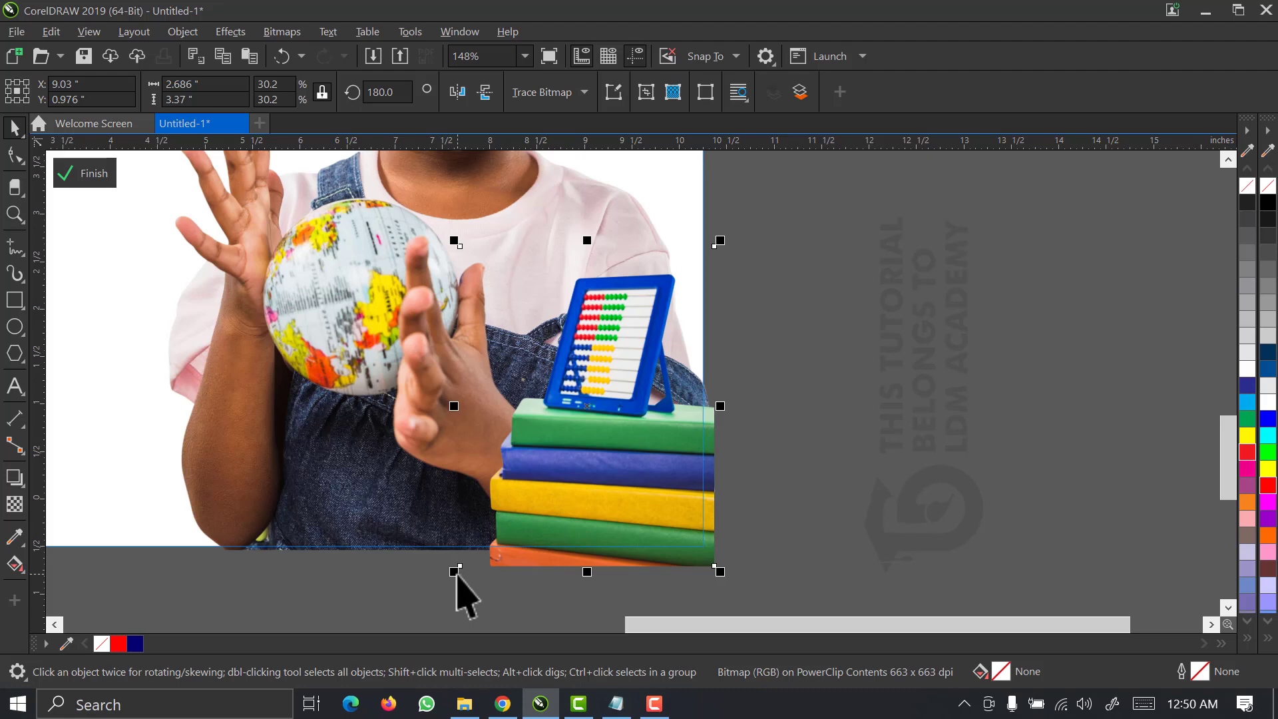
mouse_move(455, 572)
mouse_down()
mouse_move(485, 565)
mouse_move(474, 588)
mouse_up()
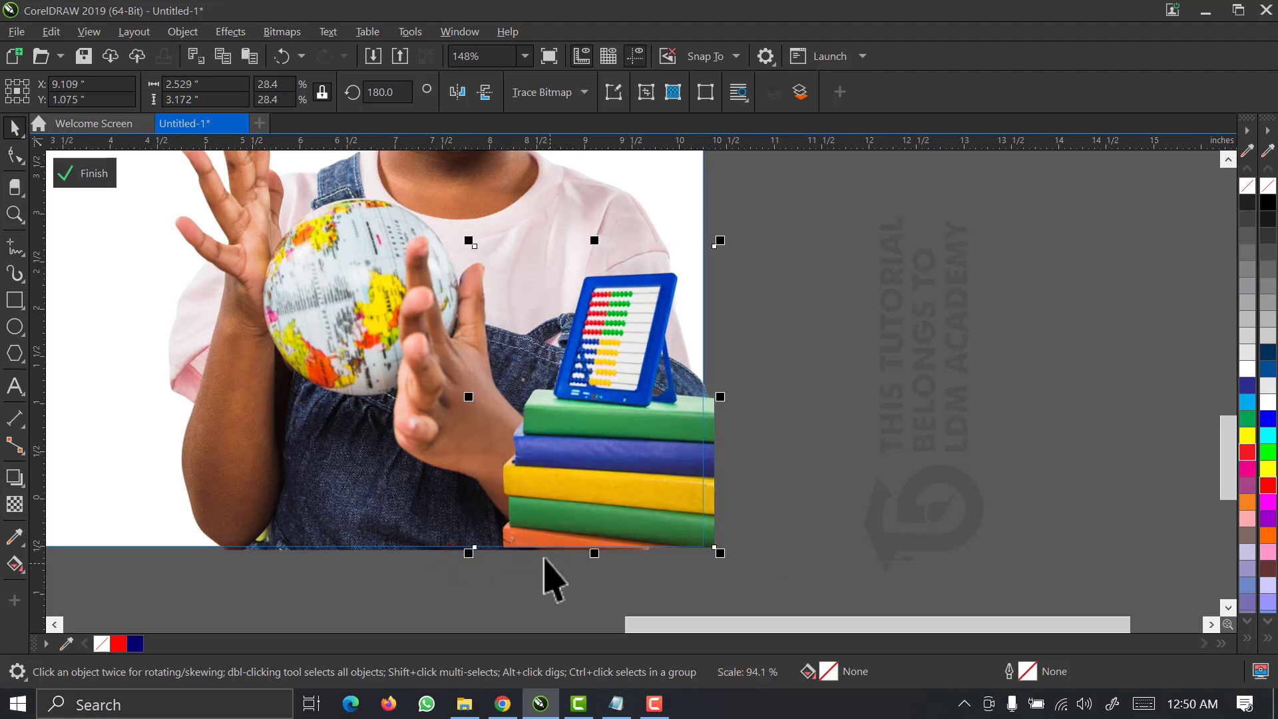
drag(611, 499, 654, 500)
Nudge the child photo and the books image slightly further to the right.
click(584, 218)
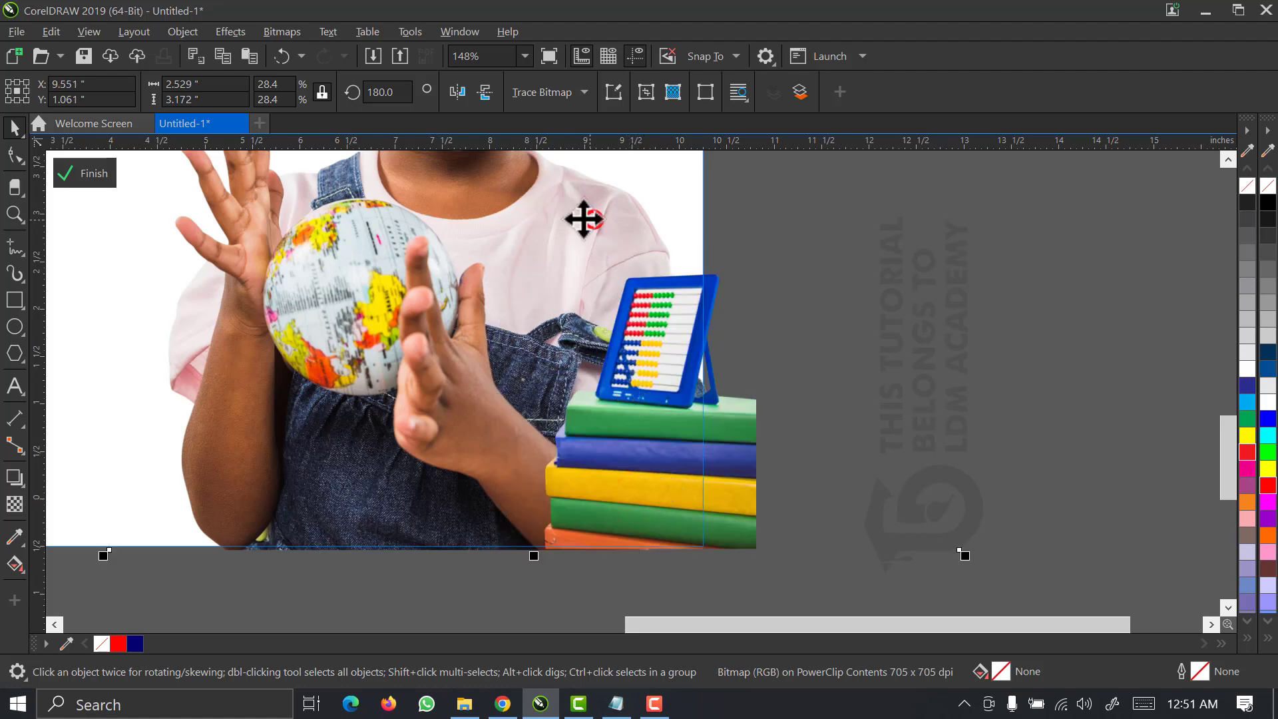
drag(586, 217, 600, 220)
click(688, 320)
drag(690, 322, 692, 323)
Draw a circle about 6.52 inches in diameter around the child's head and shoulders.
scroll(589, 343, down, 2)
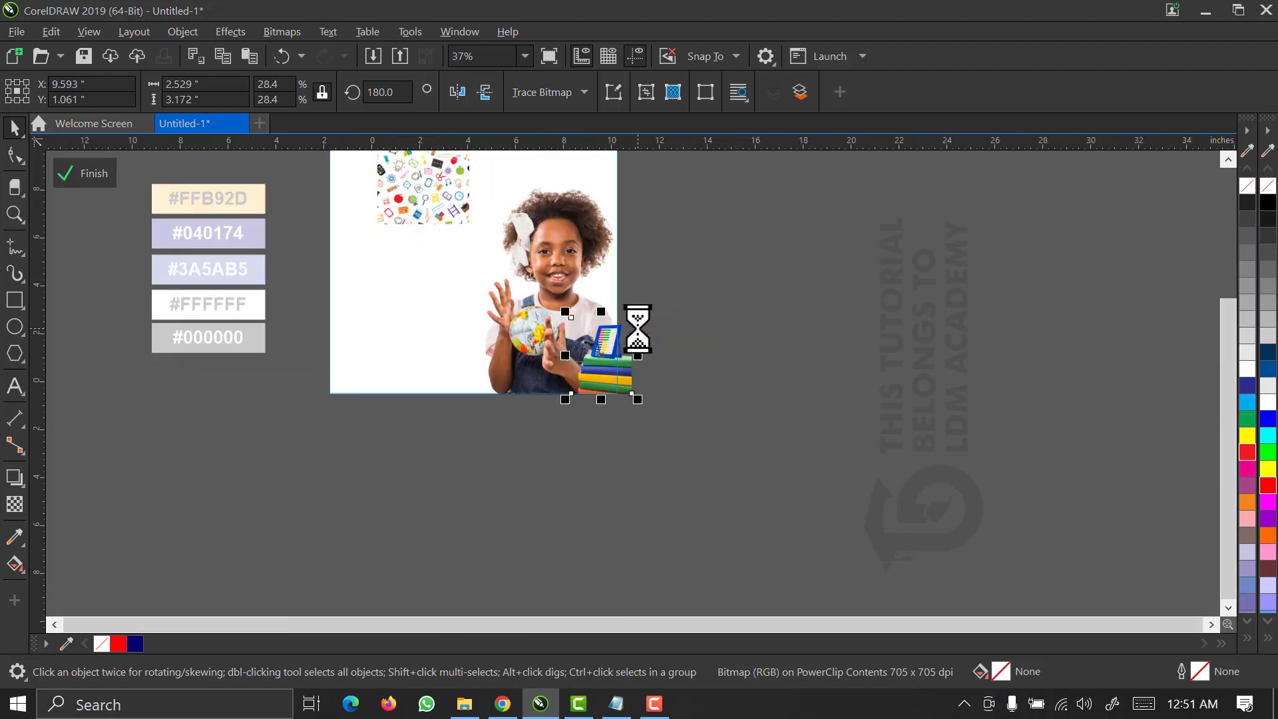
key(z)
drag(664, 471, 436, 171)
key(space)
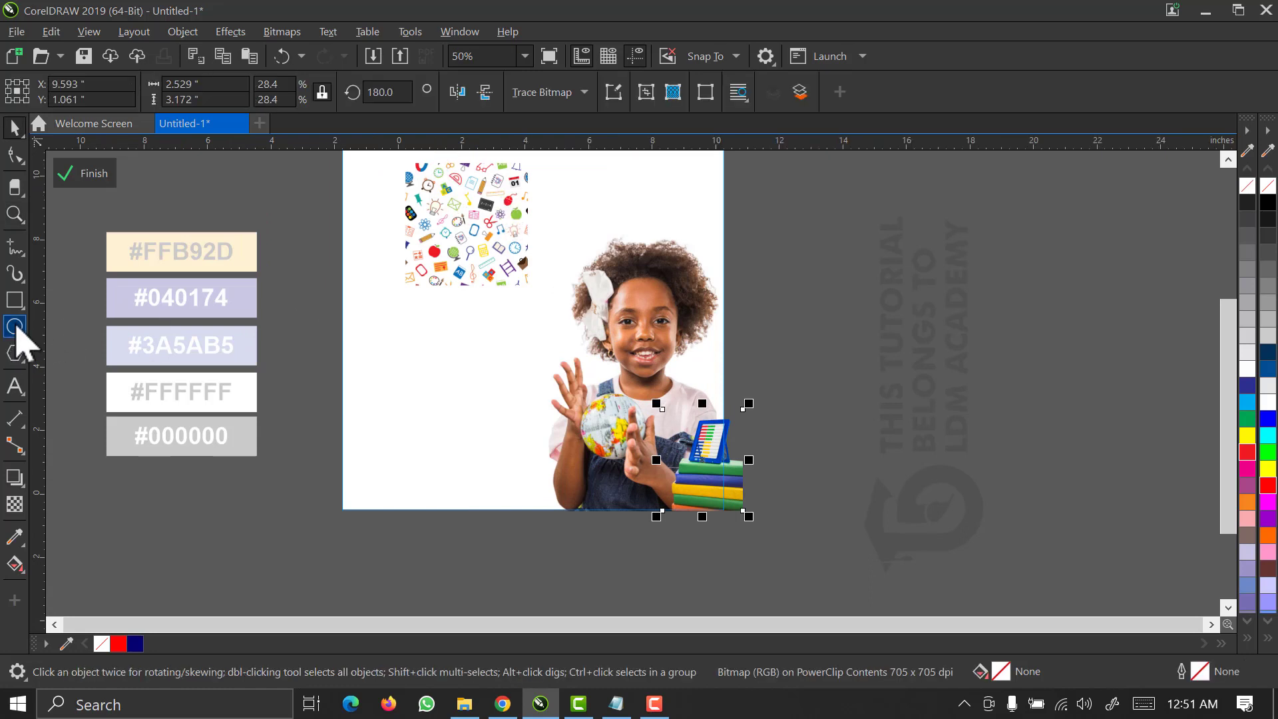
click(15, 326)
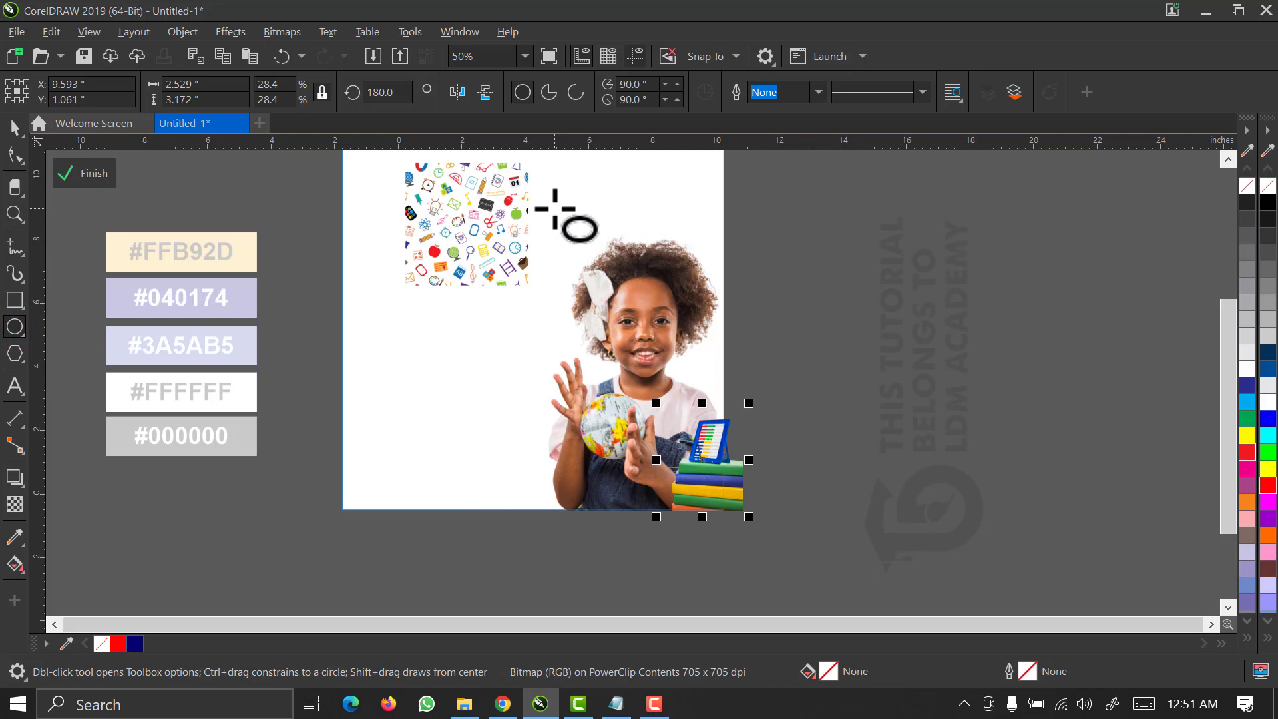
drag(555, 209, 755, 416)
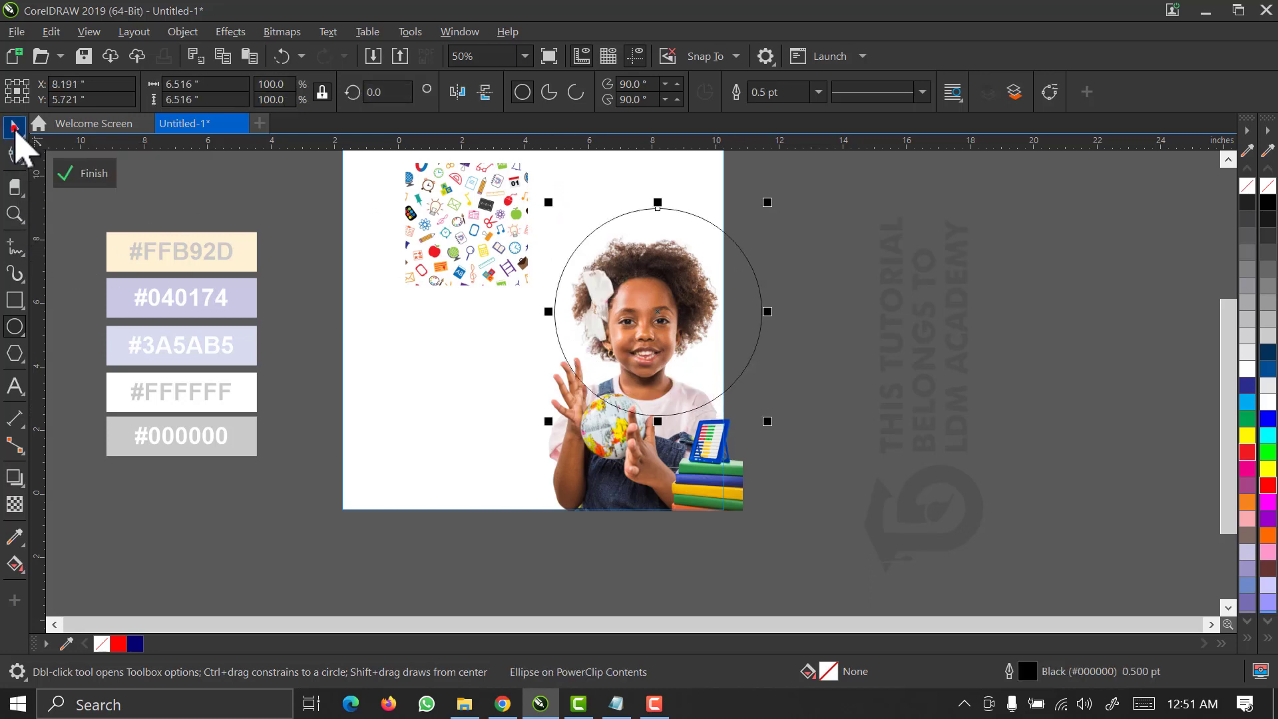
Finish editing the square's PowerClip contents and deselect it.
click(14, 127)
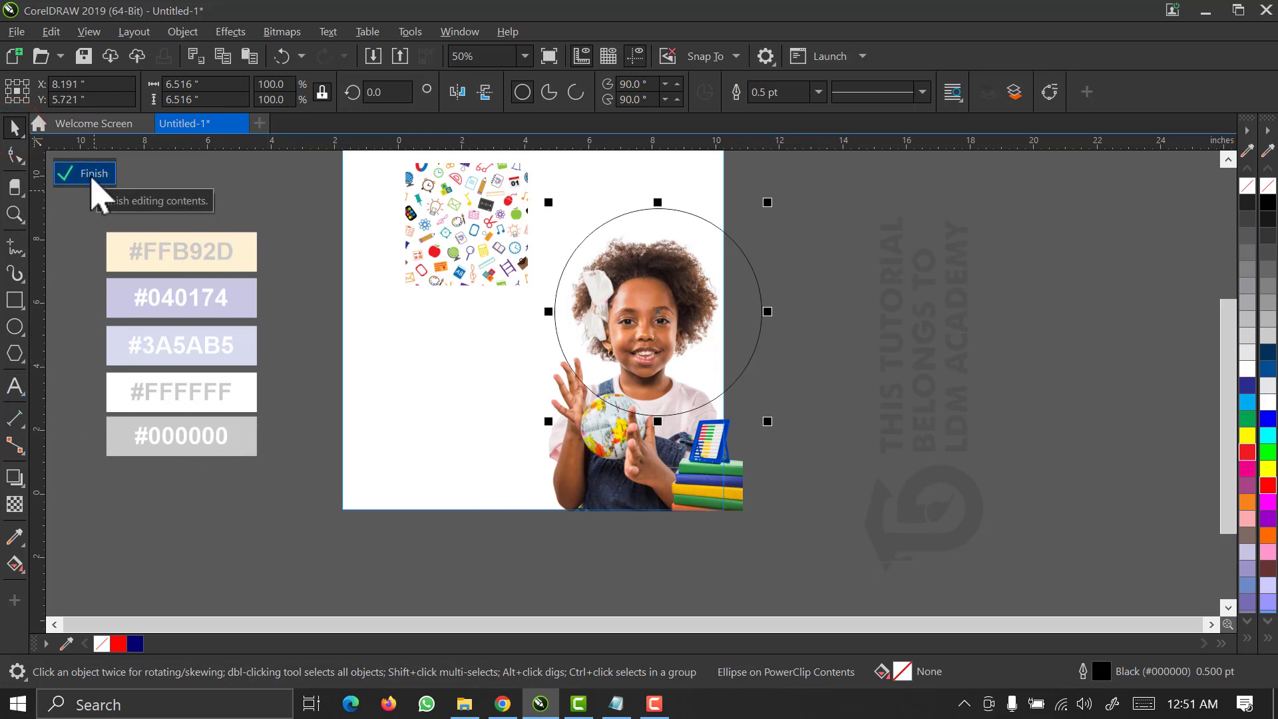
click(94, 173)
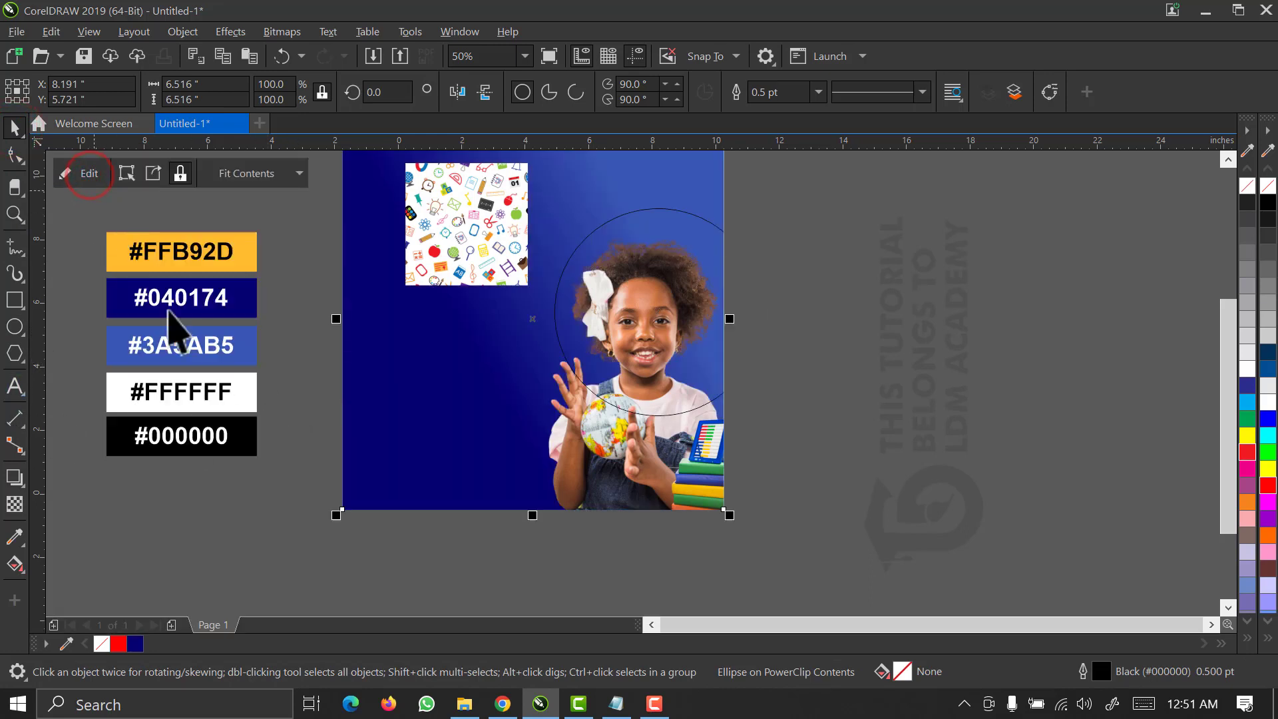
click(246, 236)
click(290, 217)
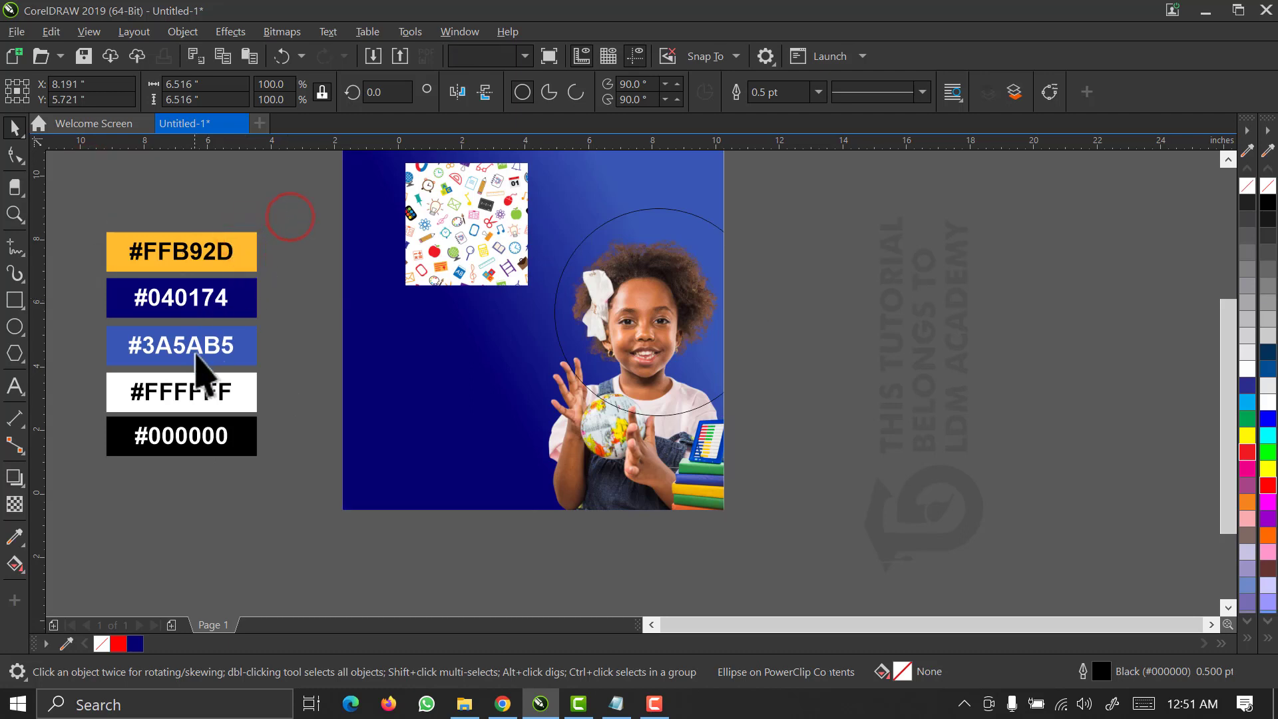
Delete the hex code labels from the colour swatches and add the five swatch colours to the document palette.
drag(70, 205, 245, 488)
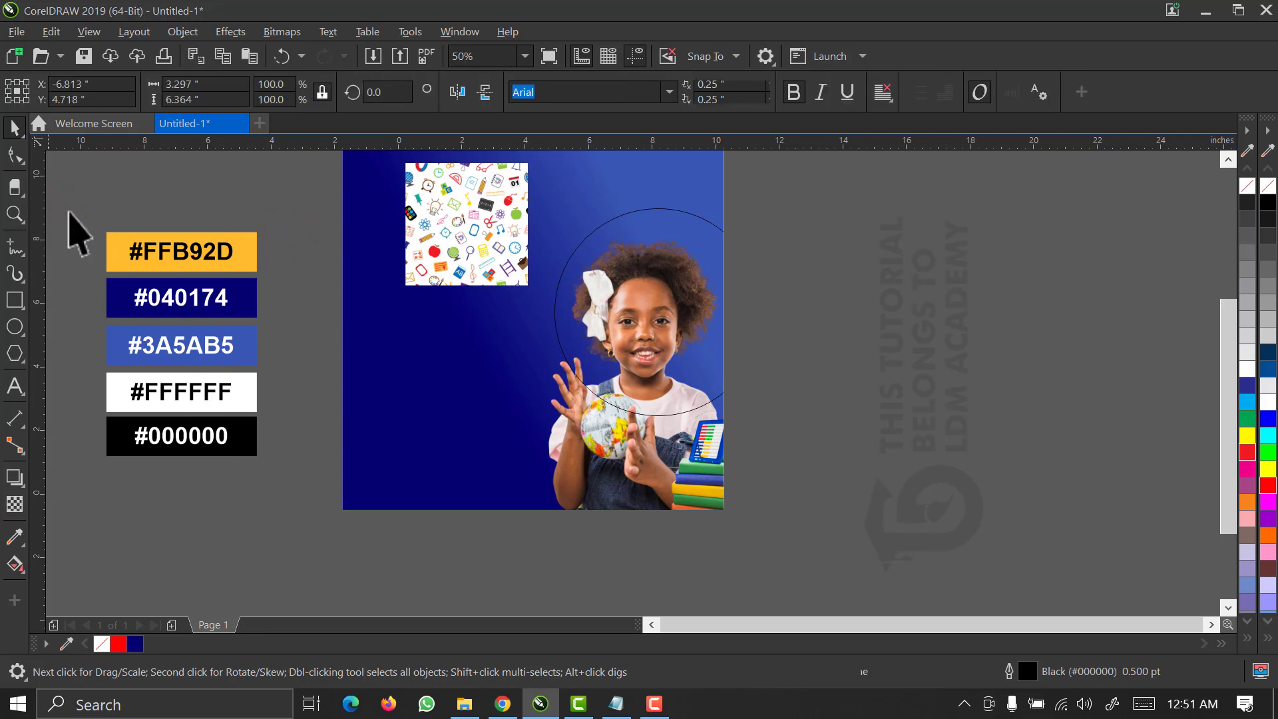
key(Delete)
drag(79, 200, 286, 492)
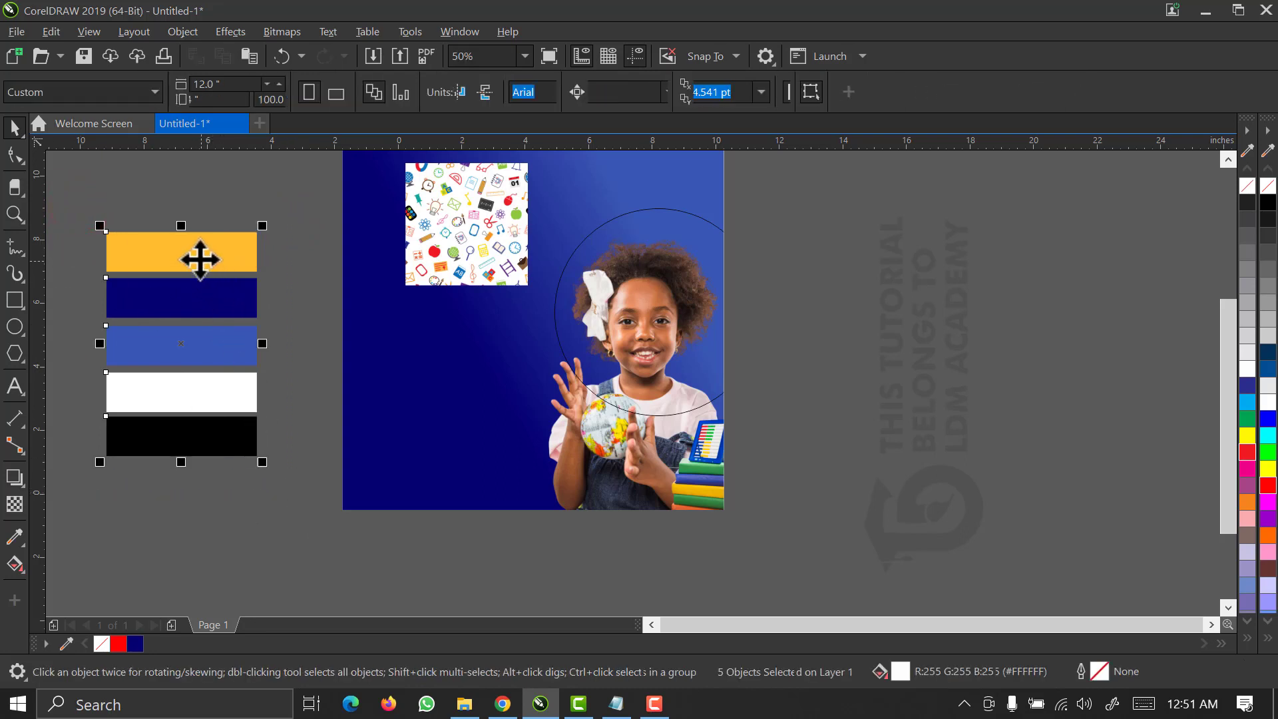
drag(200, 259, 162, 649)
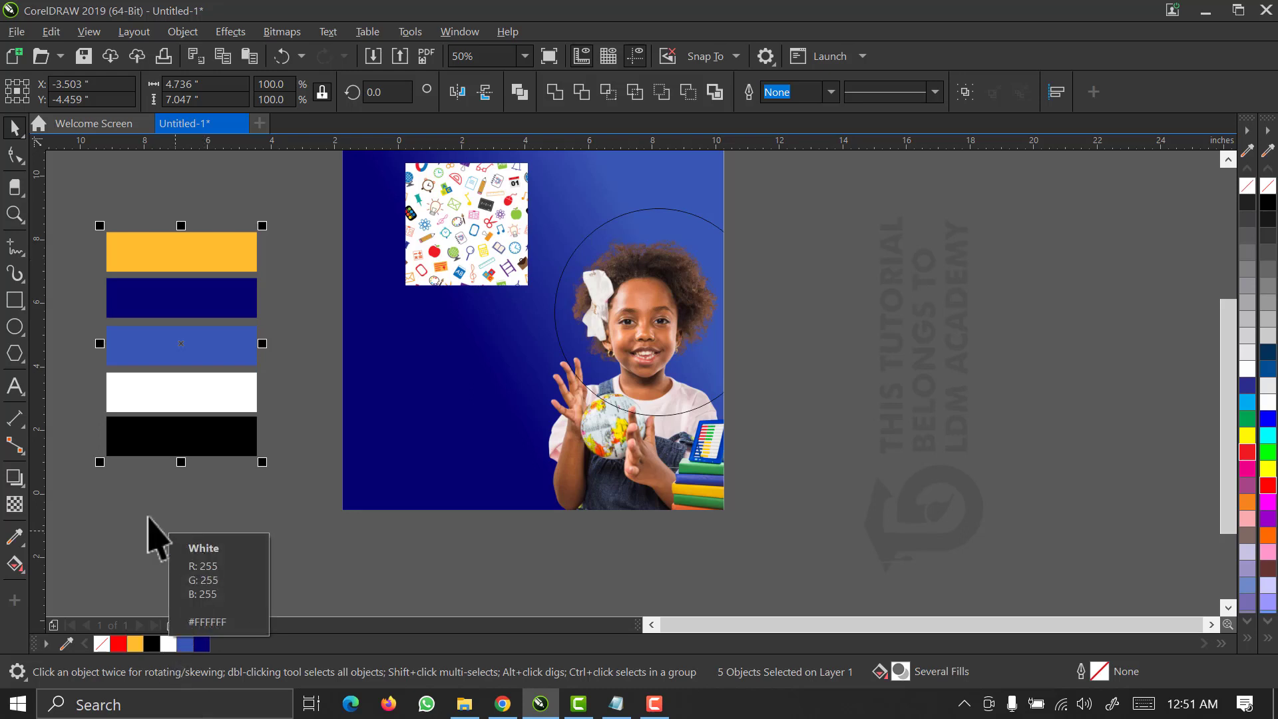
Delete the five colour swatches beside the design.
click(126, 499)
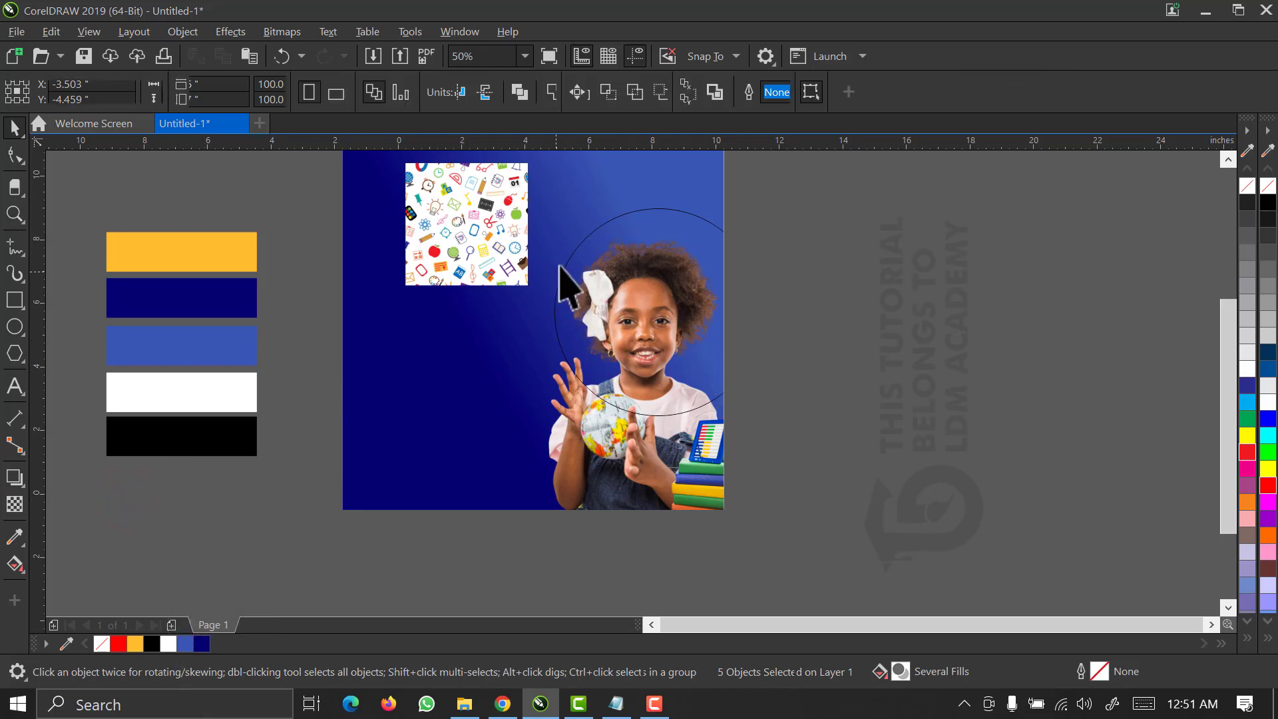
drag(75, 191, 323, 551)
click(644, 308)
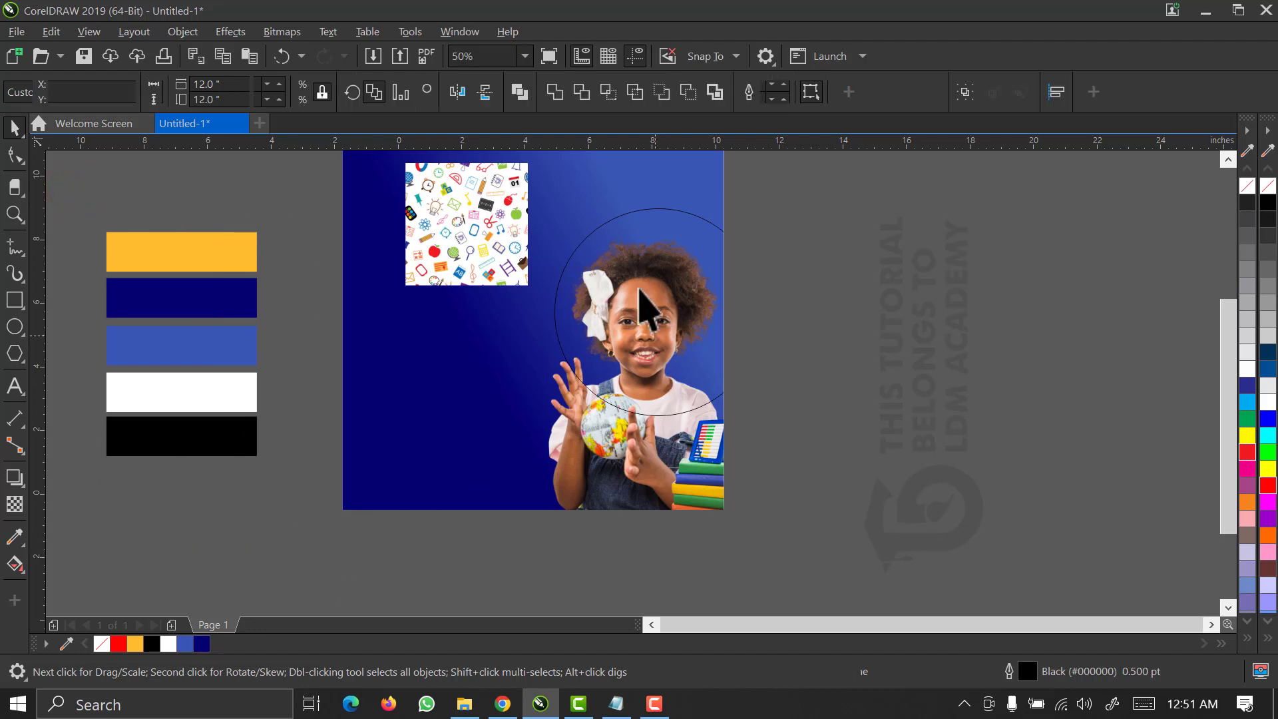
Open the square's PowerClip contents and shrink the circle behind the child's head to about 5.93 inches in diameter.
double_click(631, 231)
key(Escape)
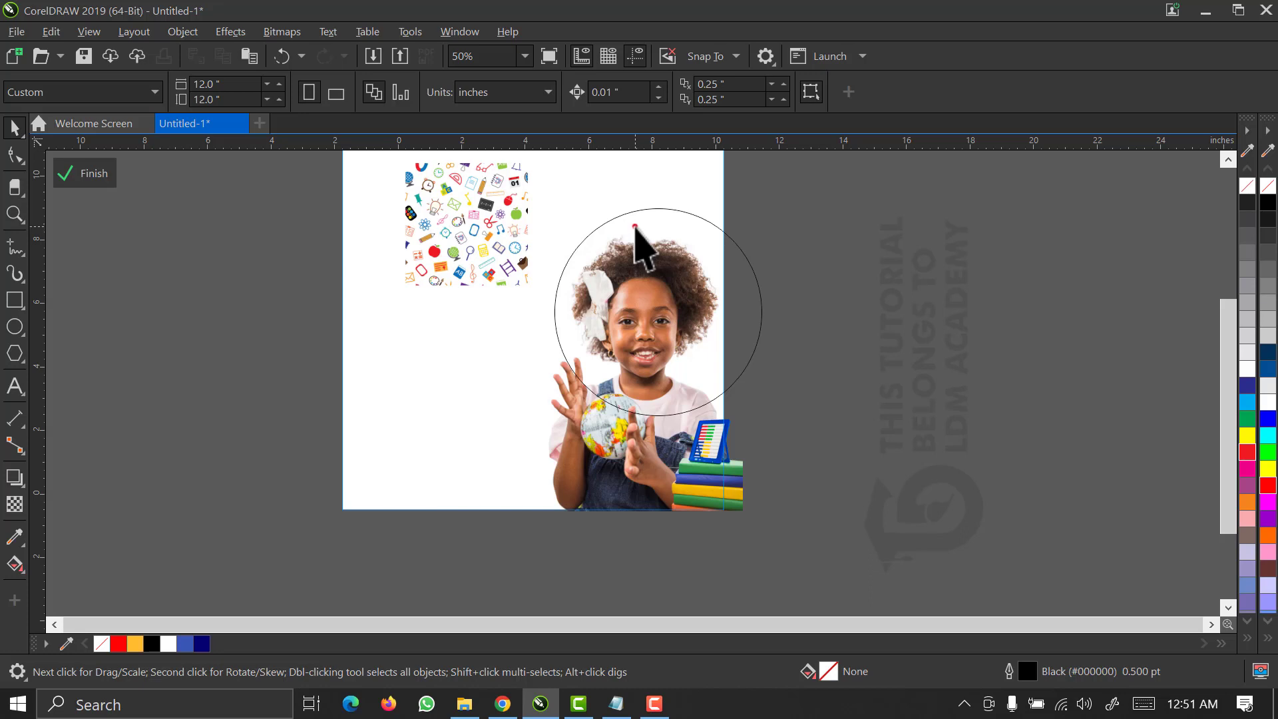
click(636, 229)
click(868, 187)
click(660, 211)
drag(766, 425, 747, 426)
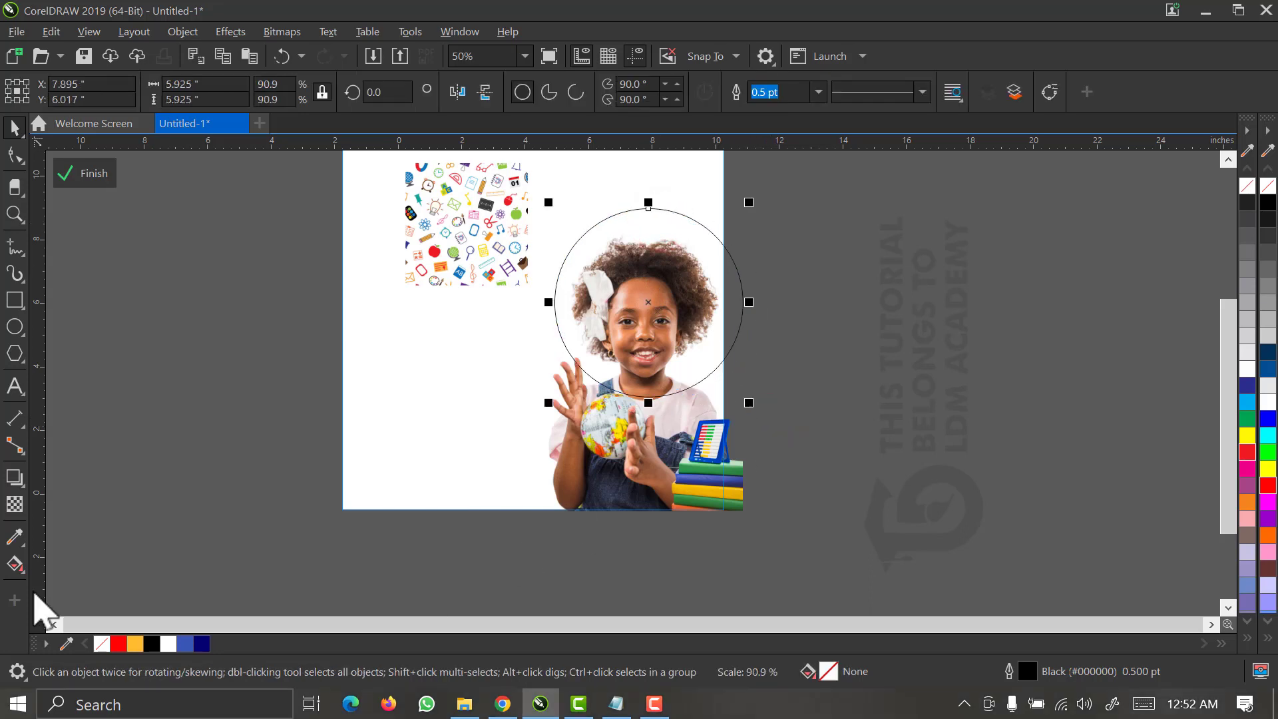
Fill the circle with the orange #FFB92D and remove its outline.
click(134, 644)
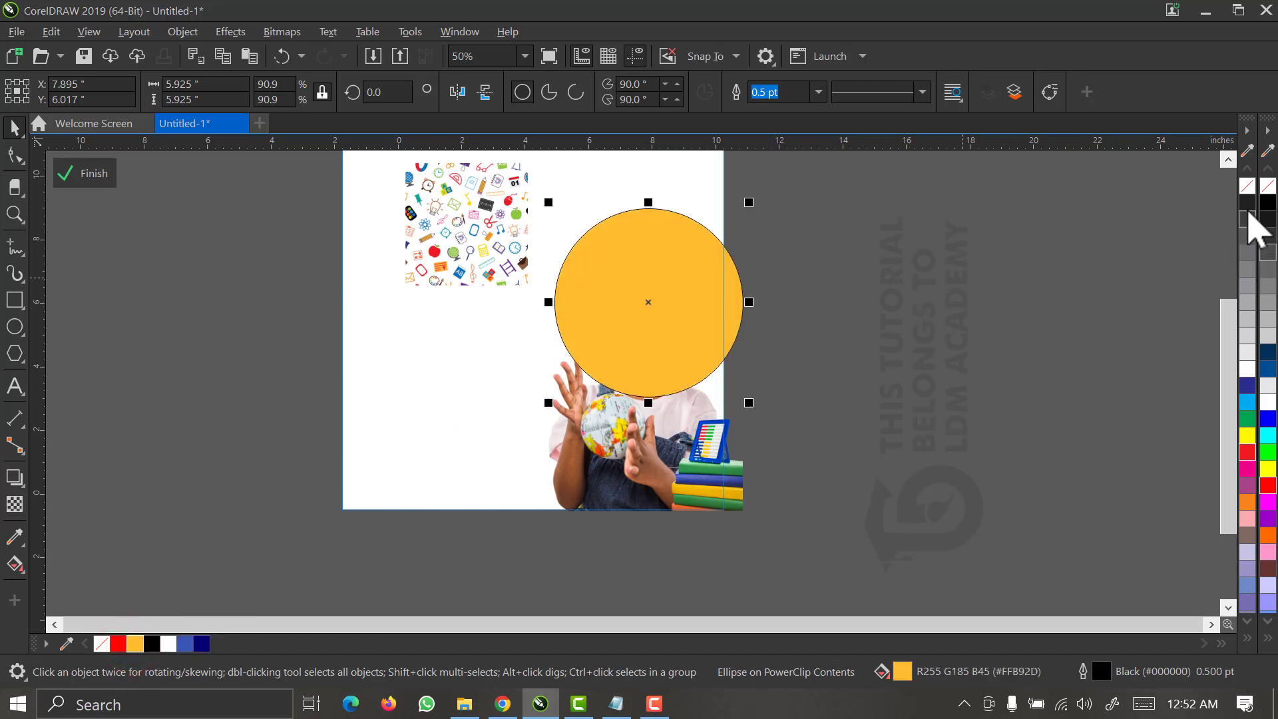
right_click(1248, 187)
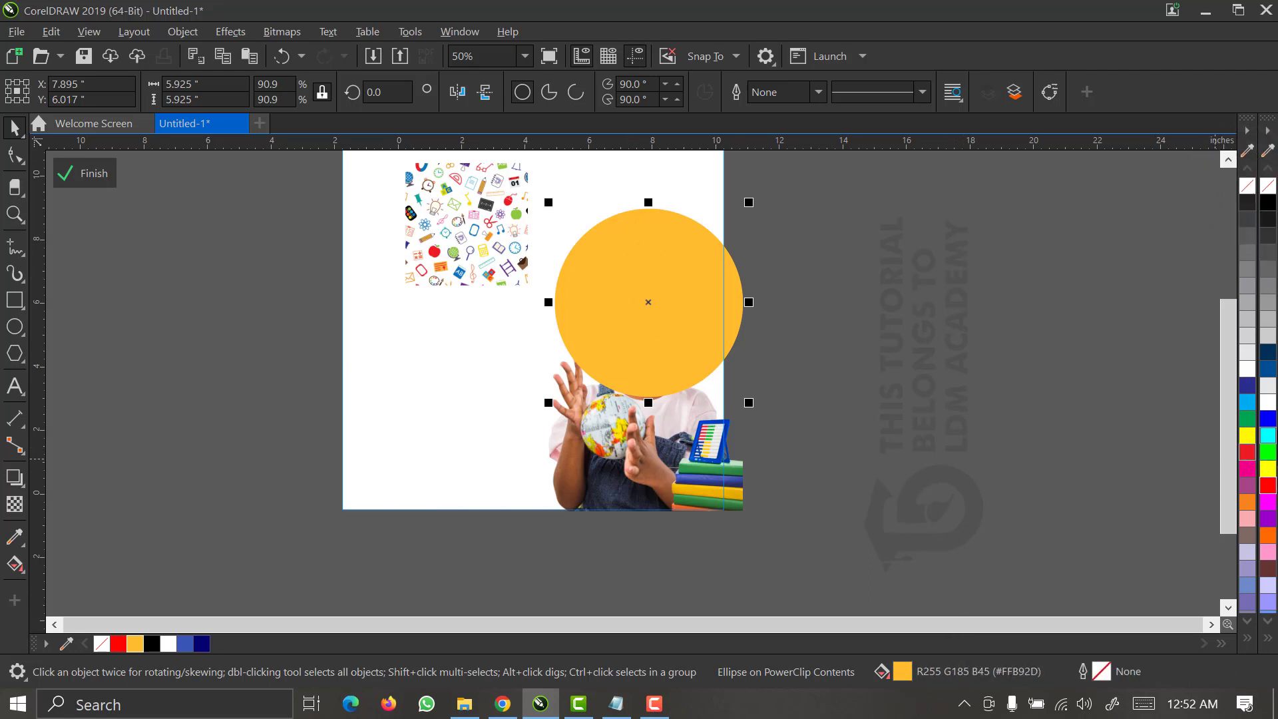
Examine the circle's fill hex code in the Edit Fill colour viewer and close it without changing the fill.
double_click(902, 672)
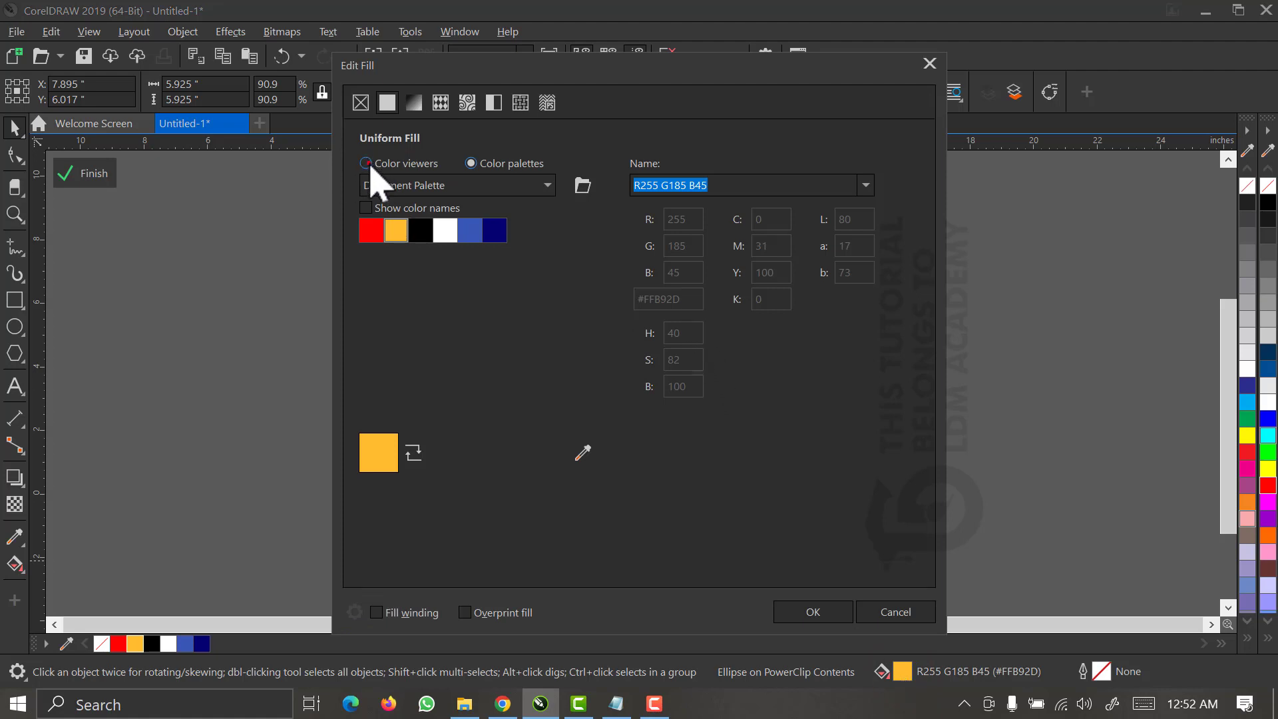
click(367, 164)
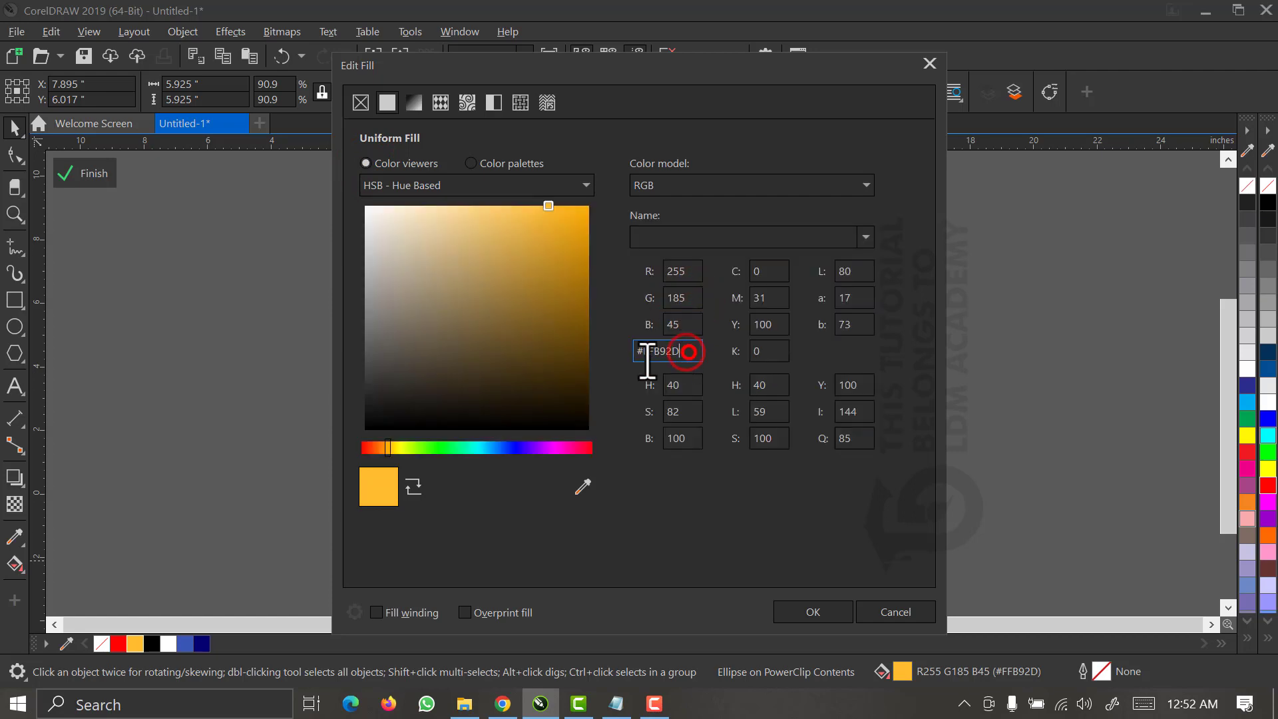
drag(648, 360, 636, 351)
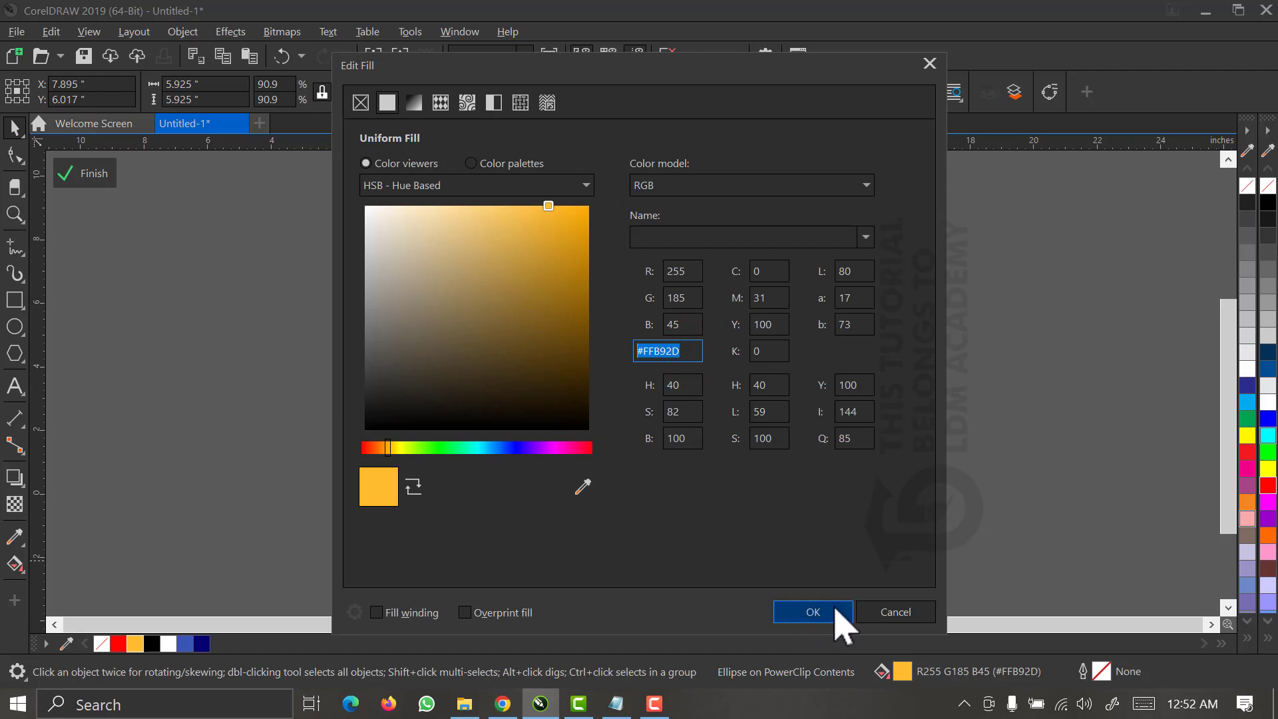
click(899, 614)
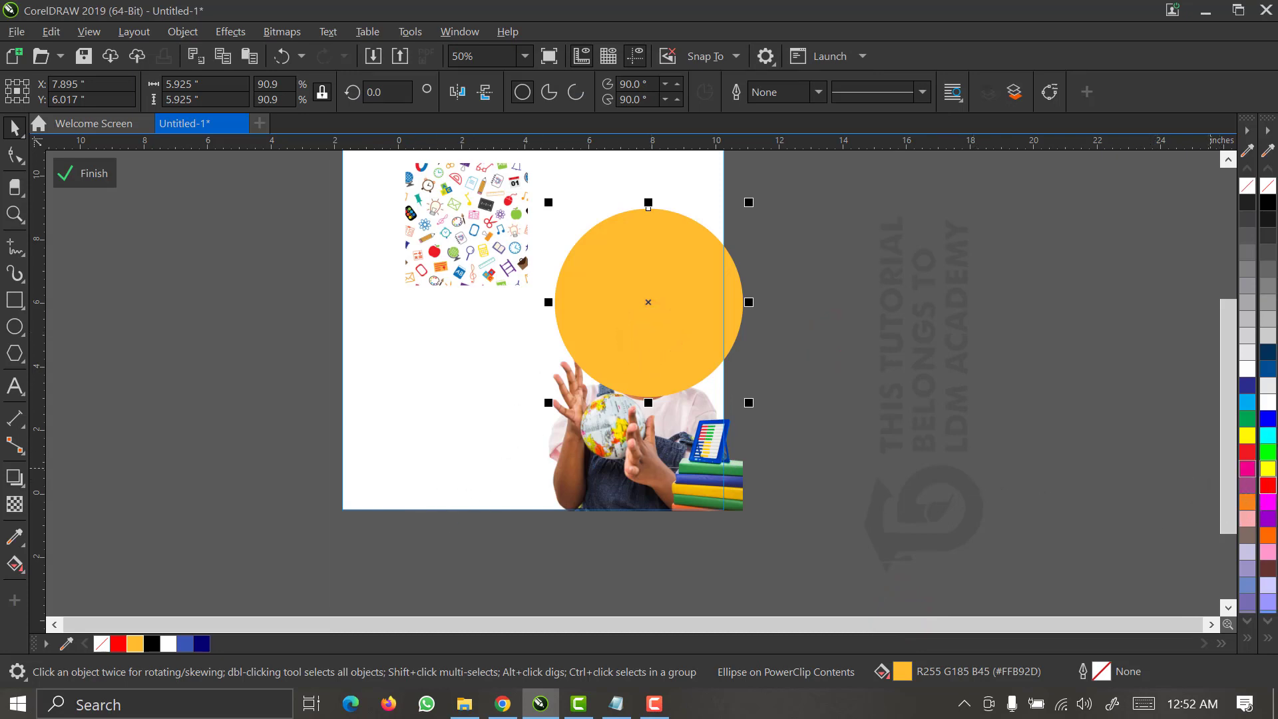
Fill the circle with yellow and add a concentric copy about 4.71 inches in diameter filled with #FFB92D.
click(1268, 470)
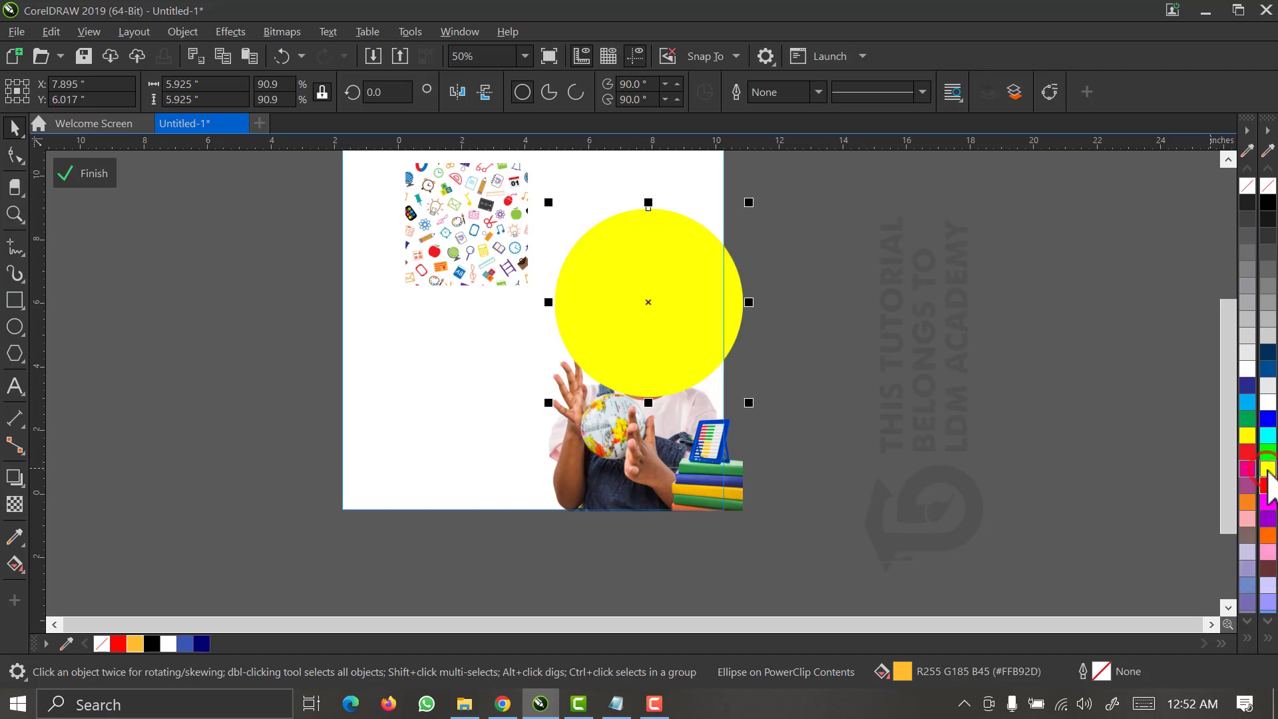
click(826, 352)
click(641, 346)
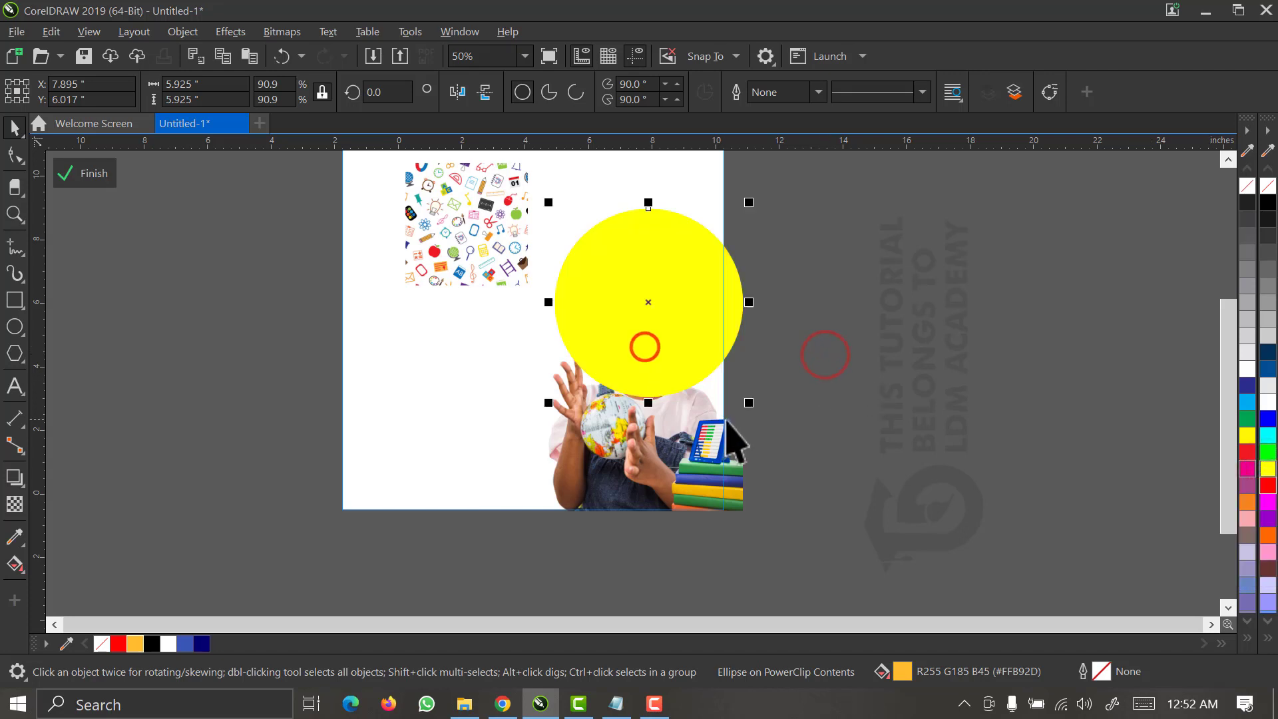
mouse_move(749, 407)
mouse_down()
mouse_move(727, 399)
mouse_move(736, 422)
mouse_up()
key(Escape)
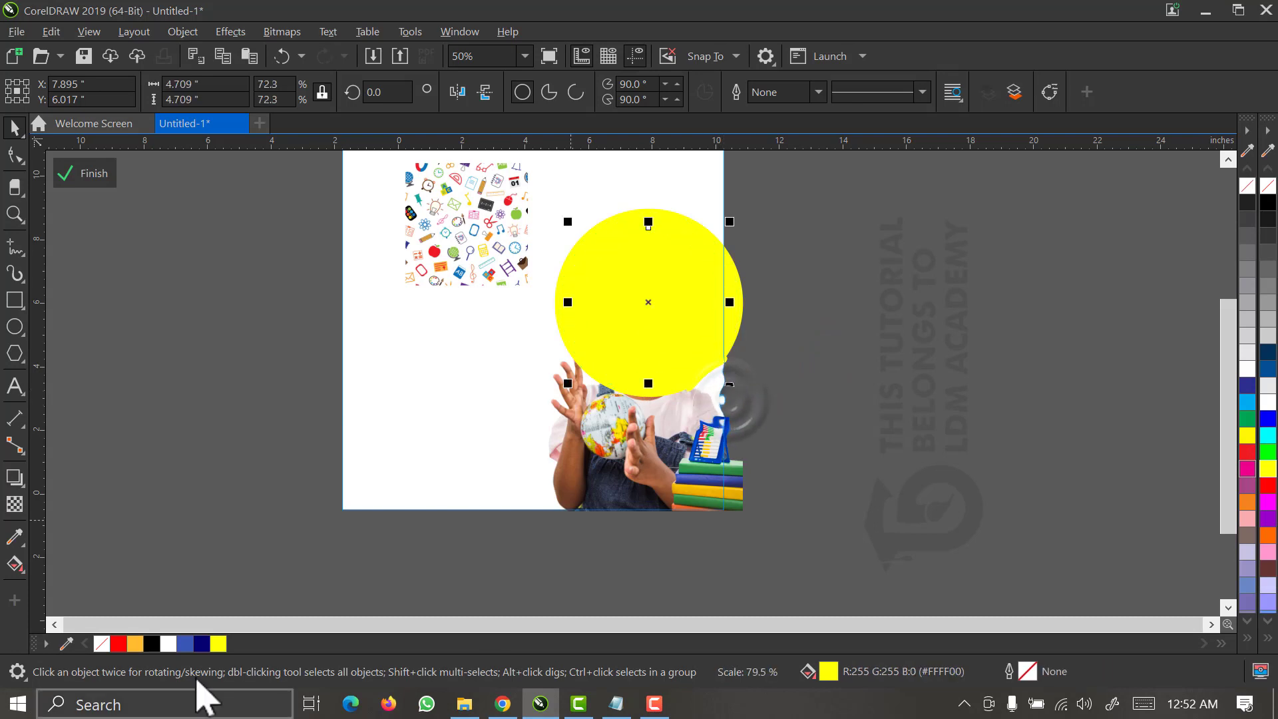
drag(137, 642, 594, 514)
Bring the child photo to the front of the two circles.
click(617, 502)
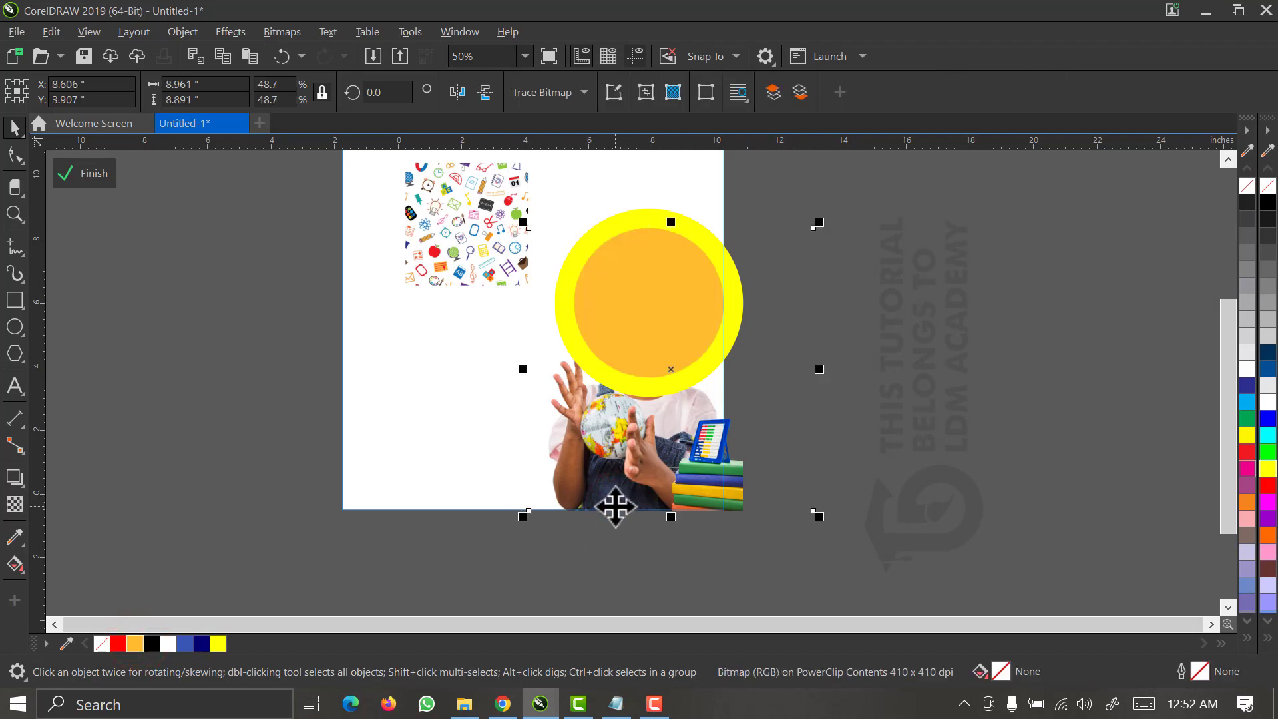
key(shift+Page_Up)
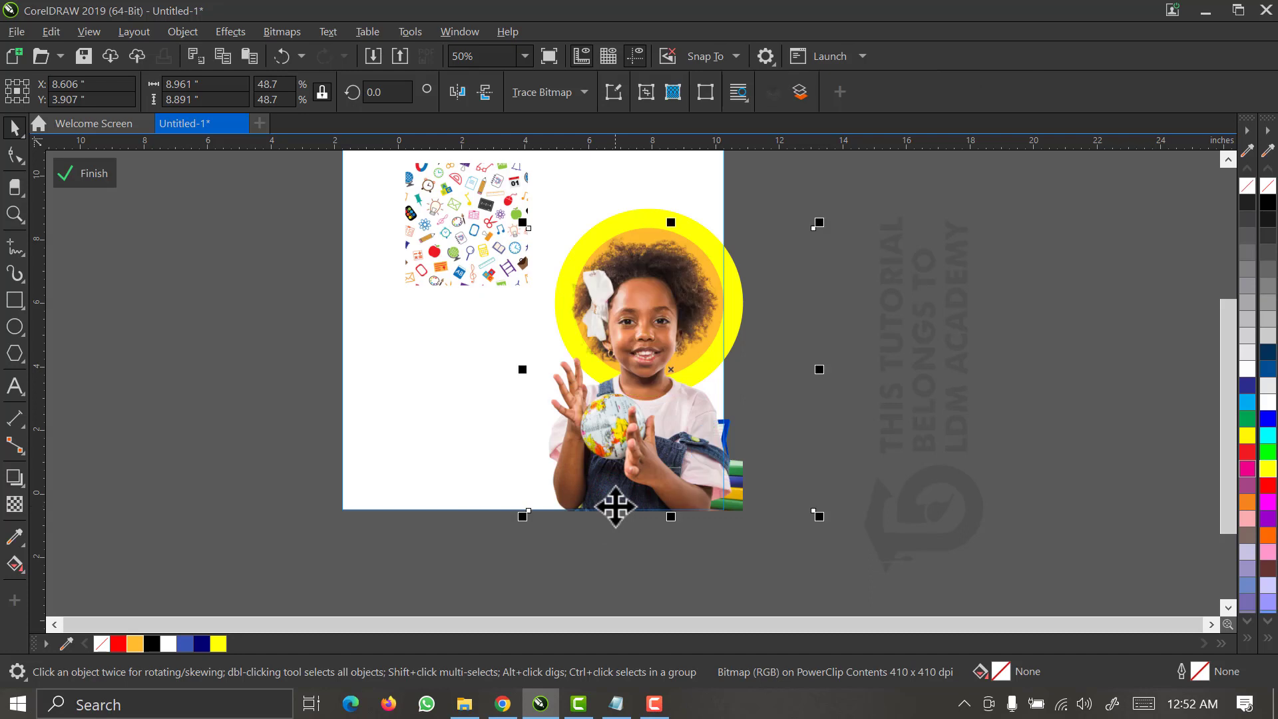
click(915, 185)
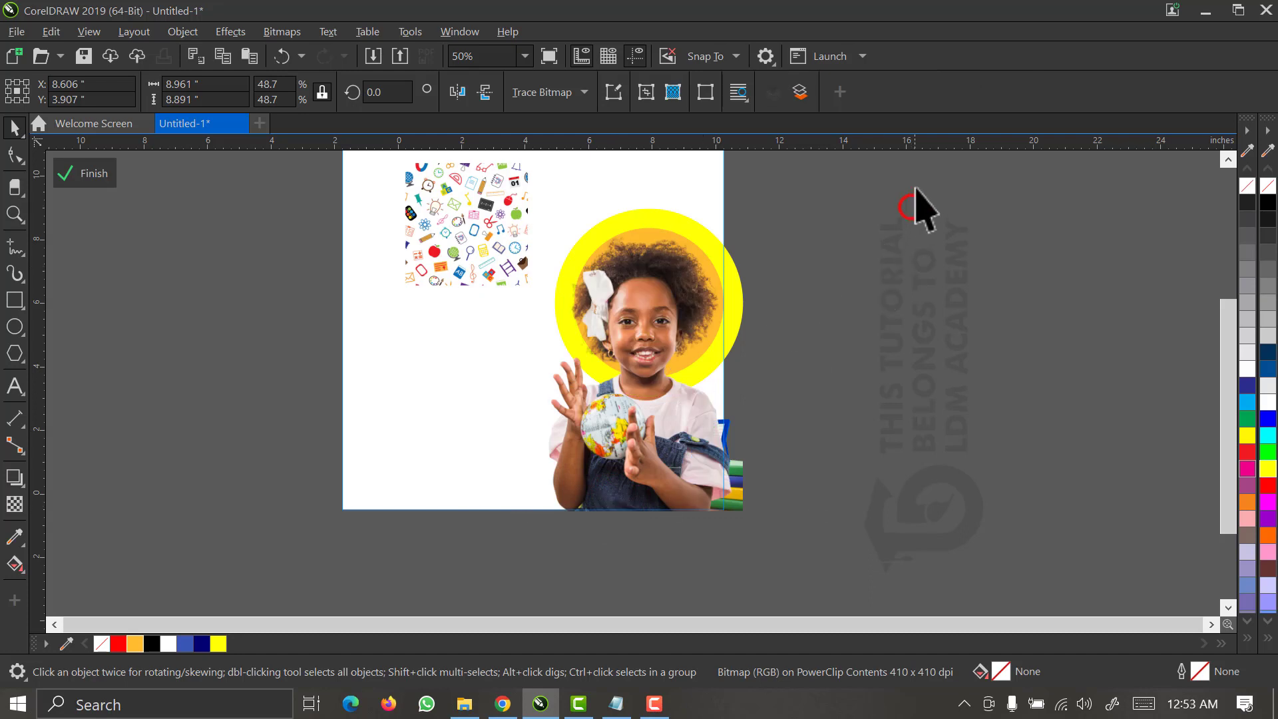
Move both circles together slightly left so their centre sits at about X 7.64 inches behind the child's head.
key(Tab)
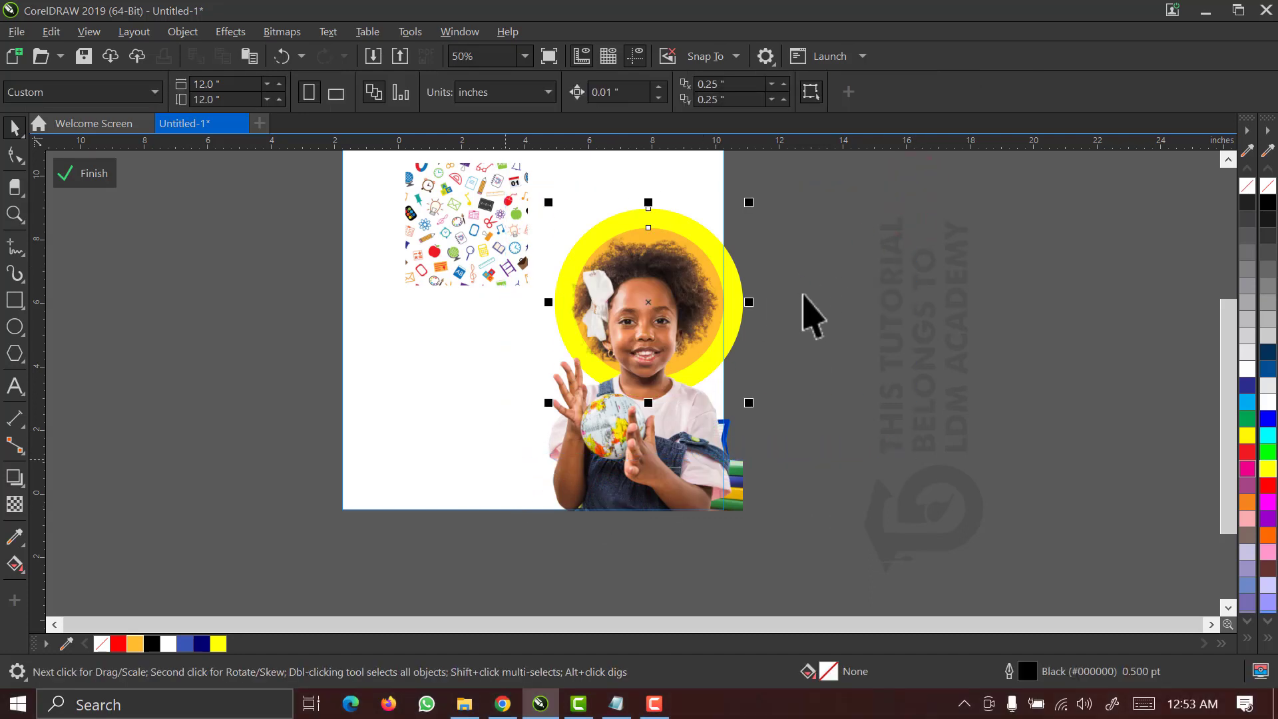
scroll(671, 291, up, 2)
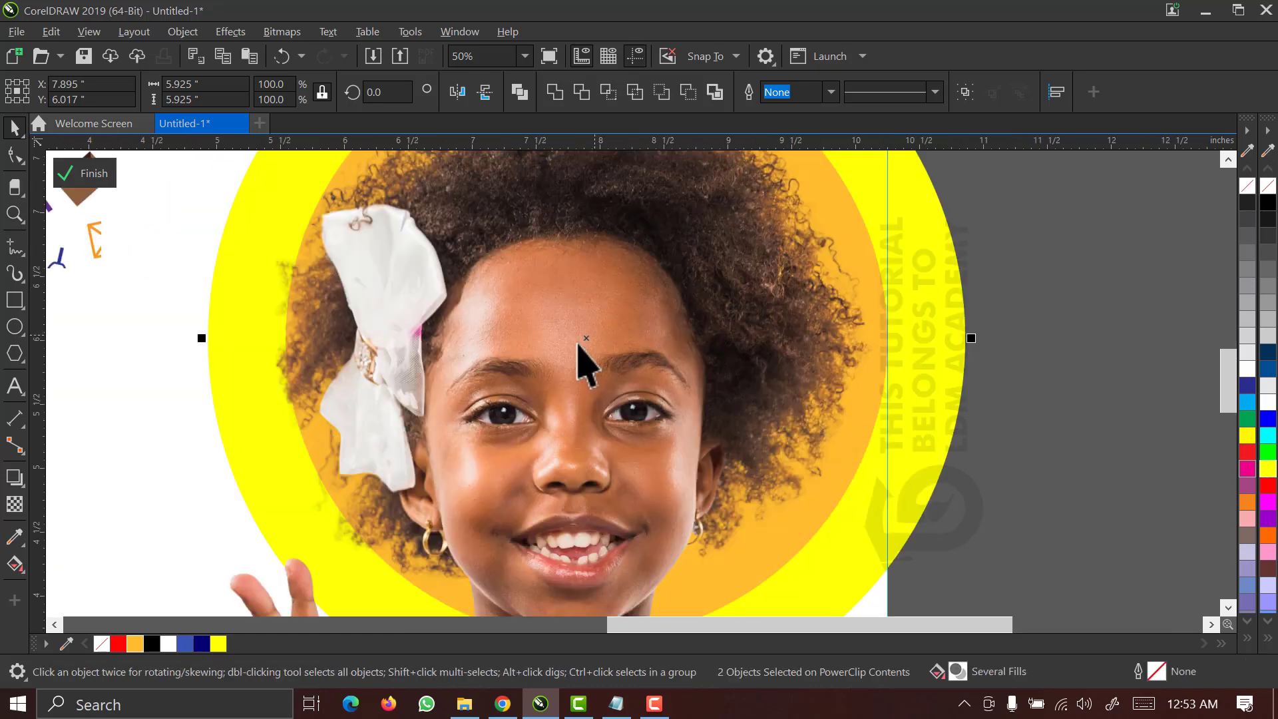
drag(574, 342, 547, 346)
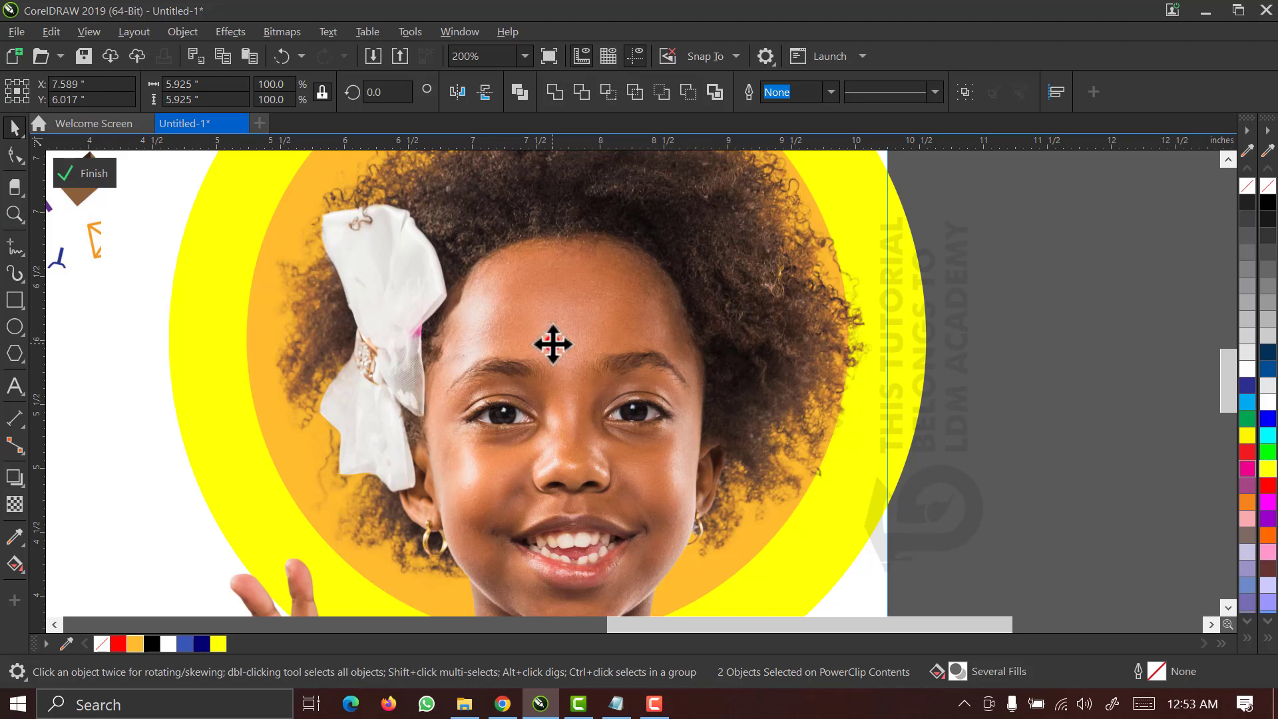
drag(553, 344, 559, 344)
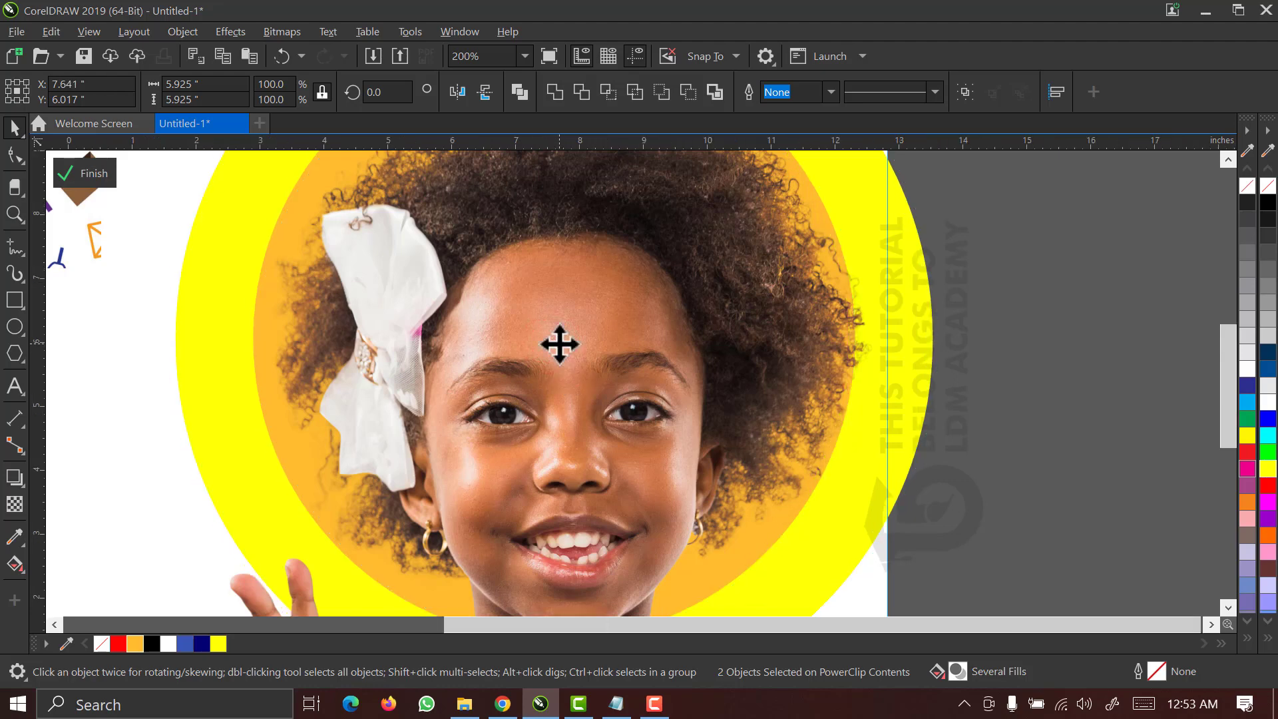
scroll(559, 342, down, 1)
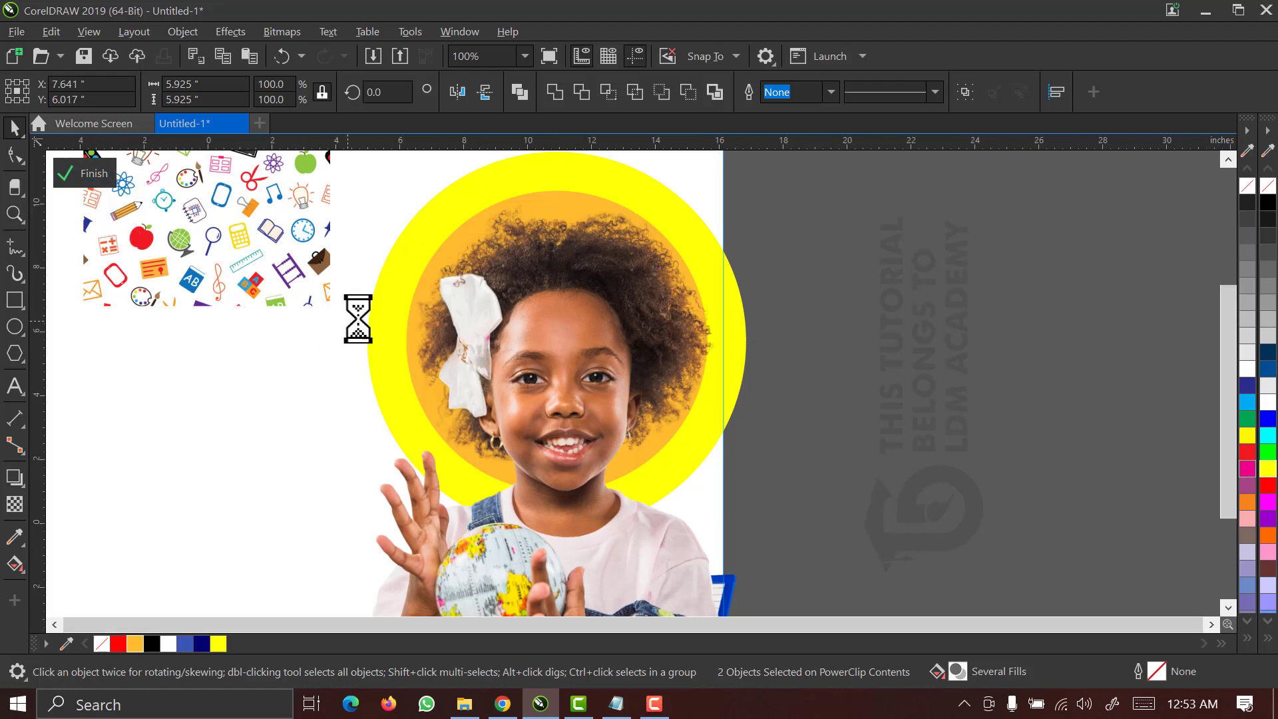
Enlarge the school pattern to about 8.96 inches square and position it over the upper-left corner of the blue square.
scroll(409, 310, down, 2)
key(z)
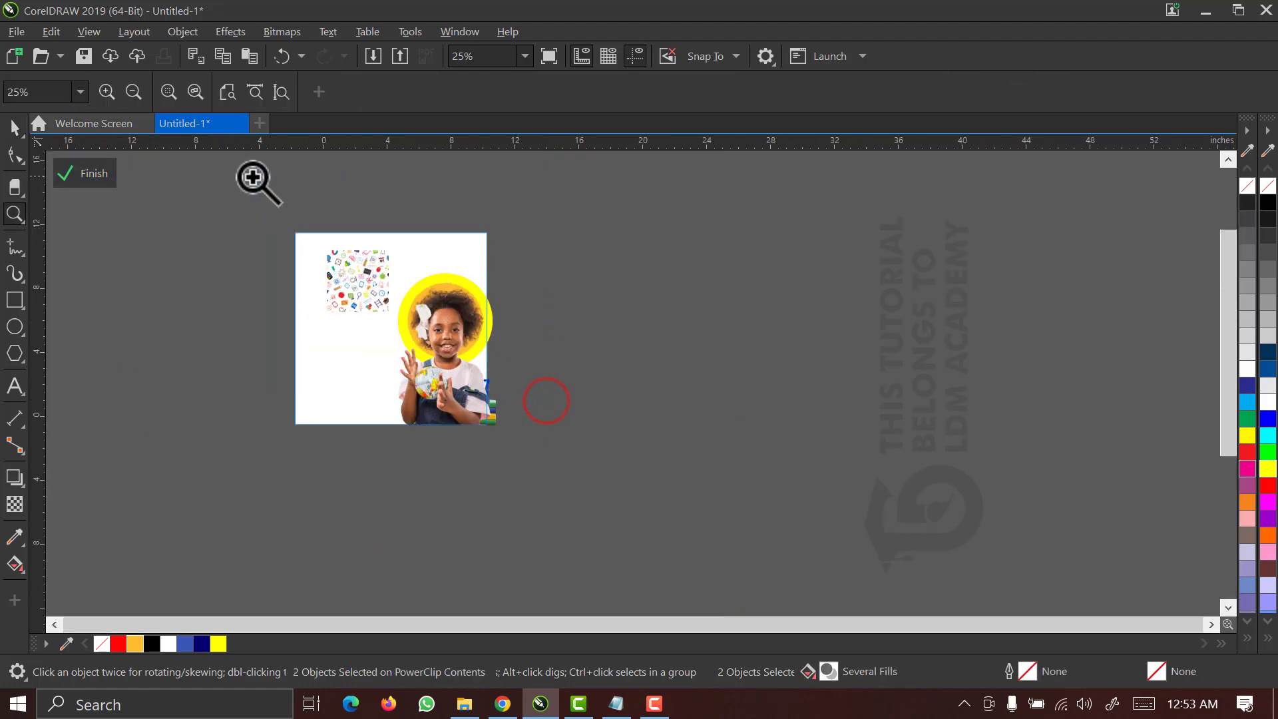
click(428, 357)
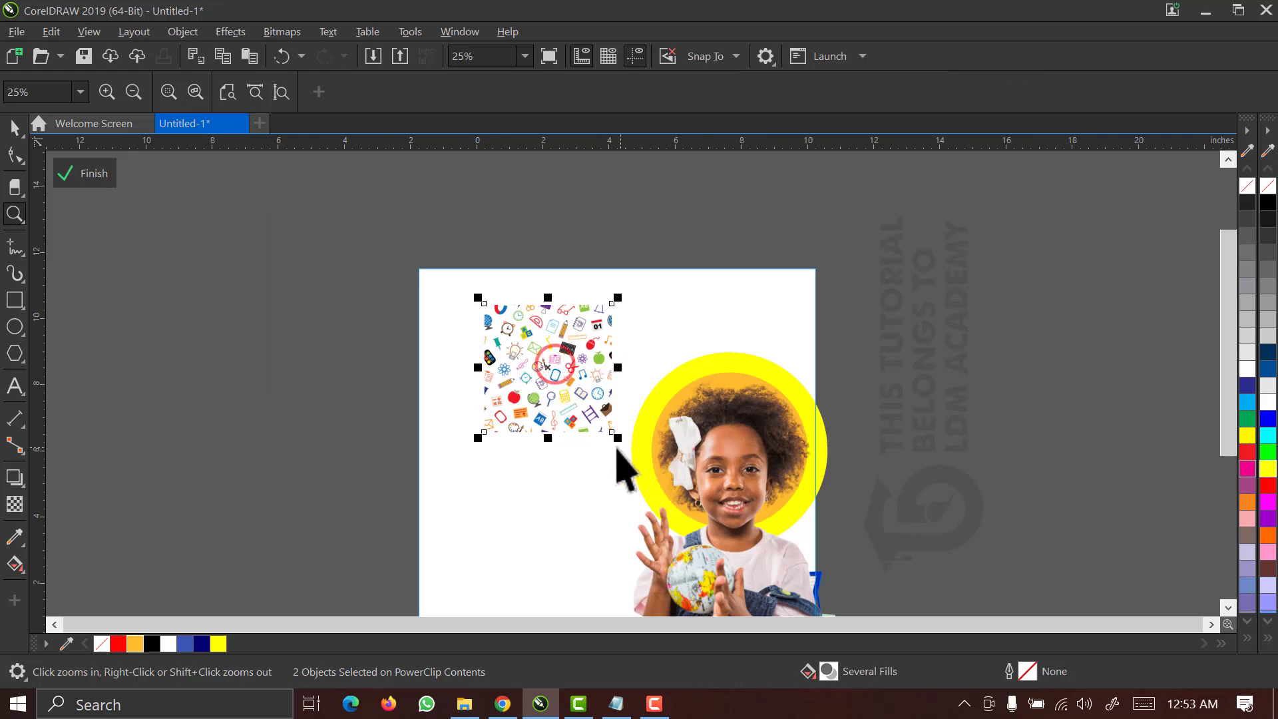
key(space)
mouse_move(618, 439)
mouse_down()
mouse_move(747, 561)
mouse_move(732, 551)
mouse_up()
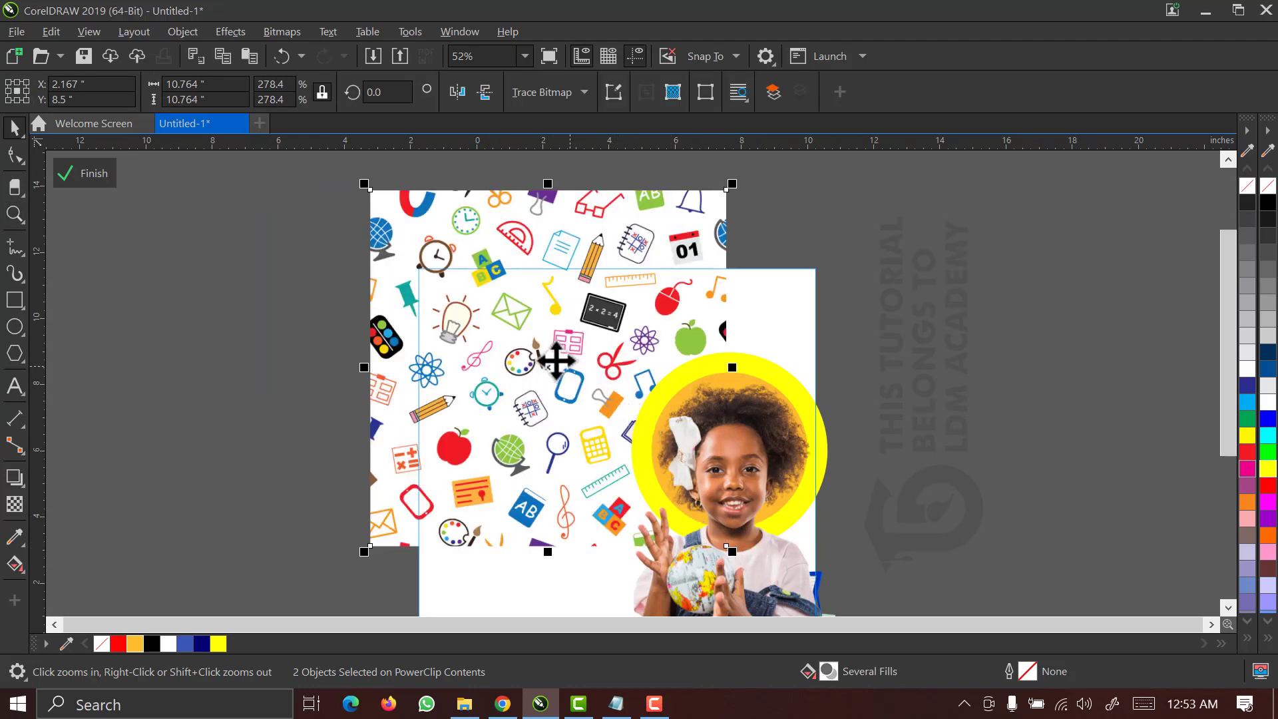
drag(520, 401, 548, 366)
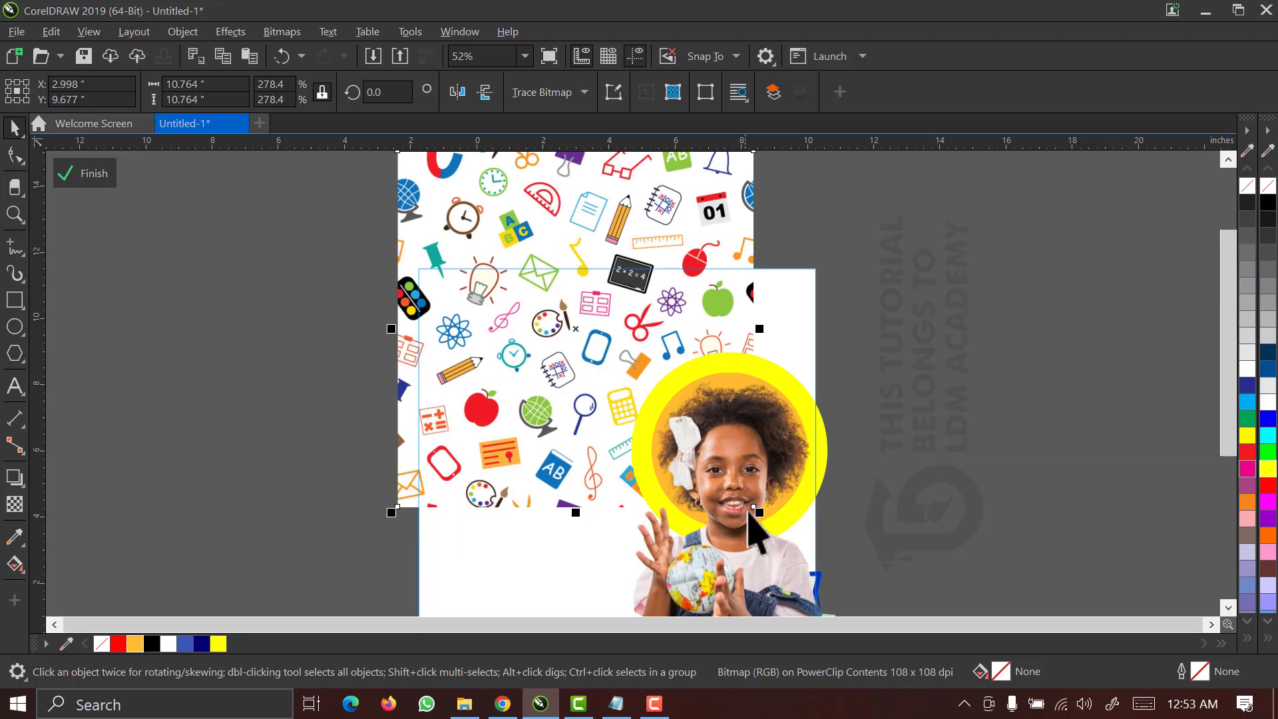
drag(755, 510, 675, 423)
drag(597, 347, 607, 353)
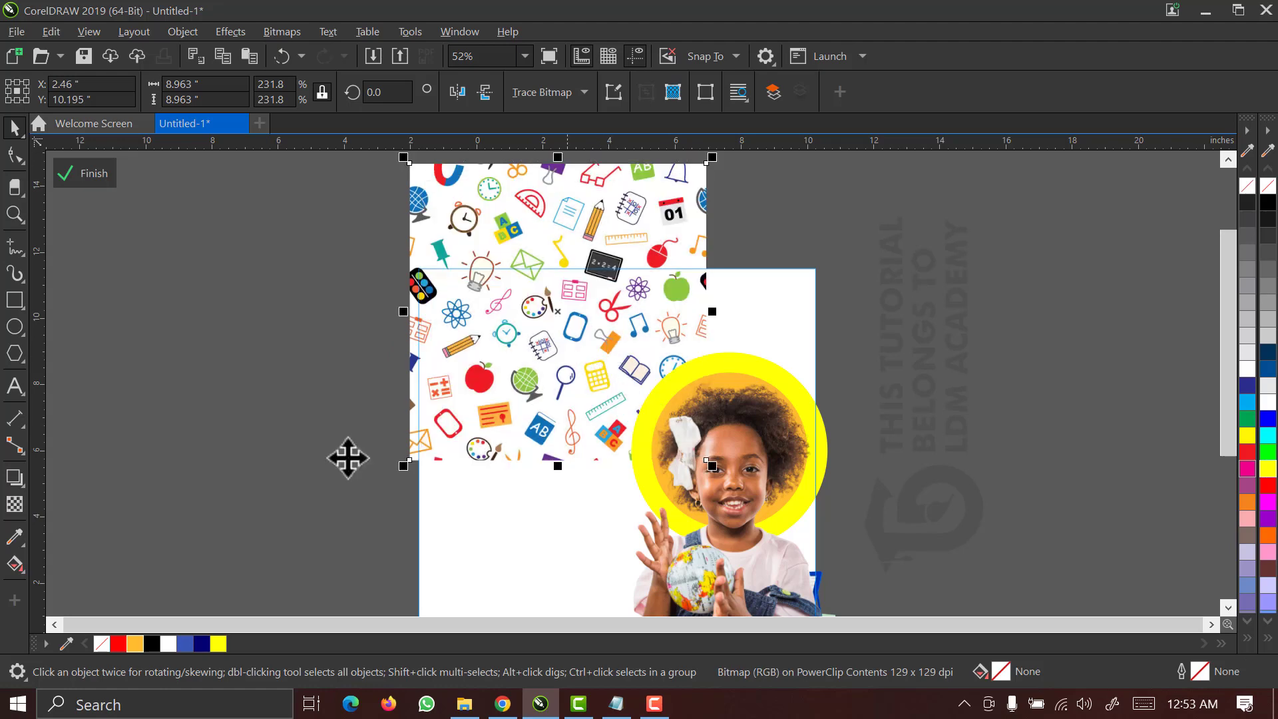
Apply a linear fountain transparency to the school pattern so that it fades out downward near its lower edge.
click(14, 504)
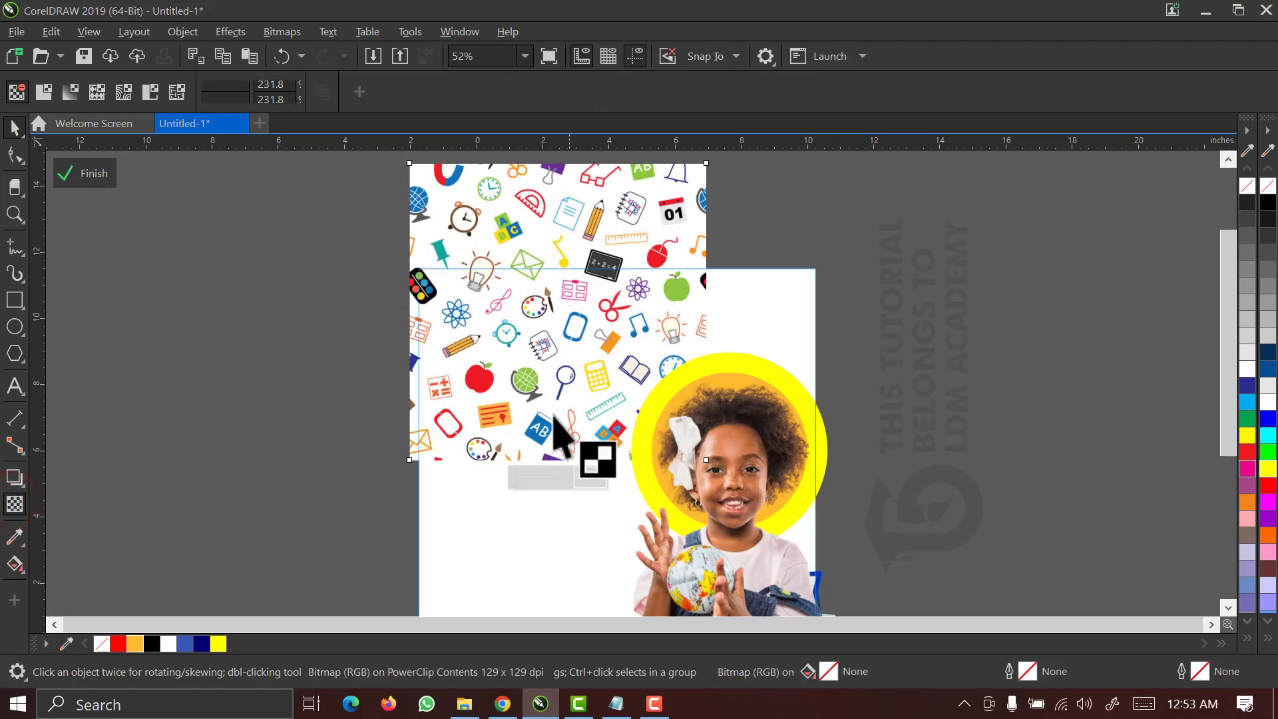
drag(559, 373, 559, 452)
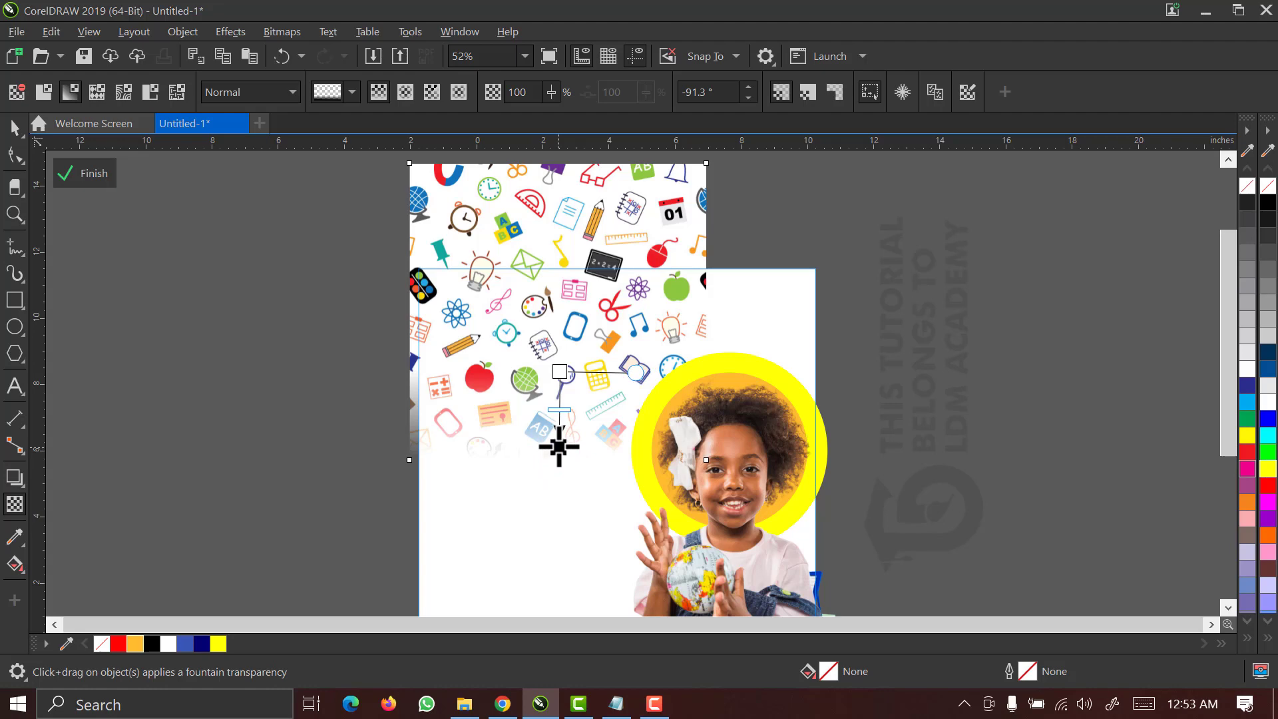
drag(559, 441, 559, 442)
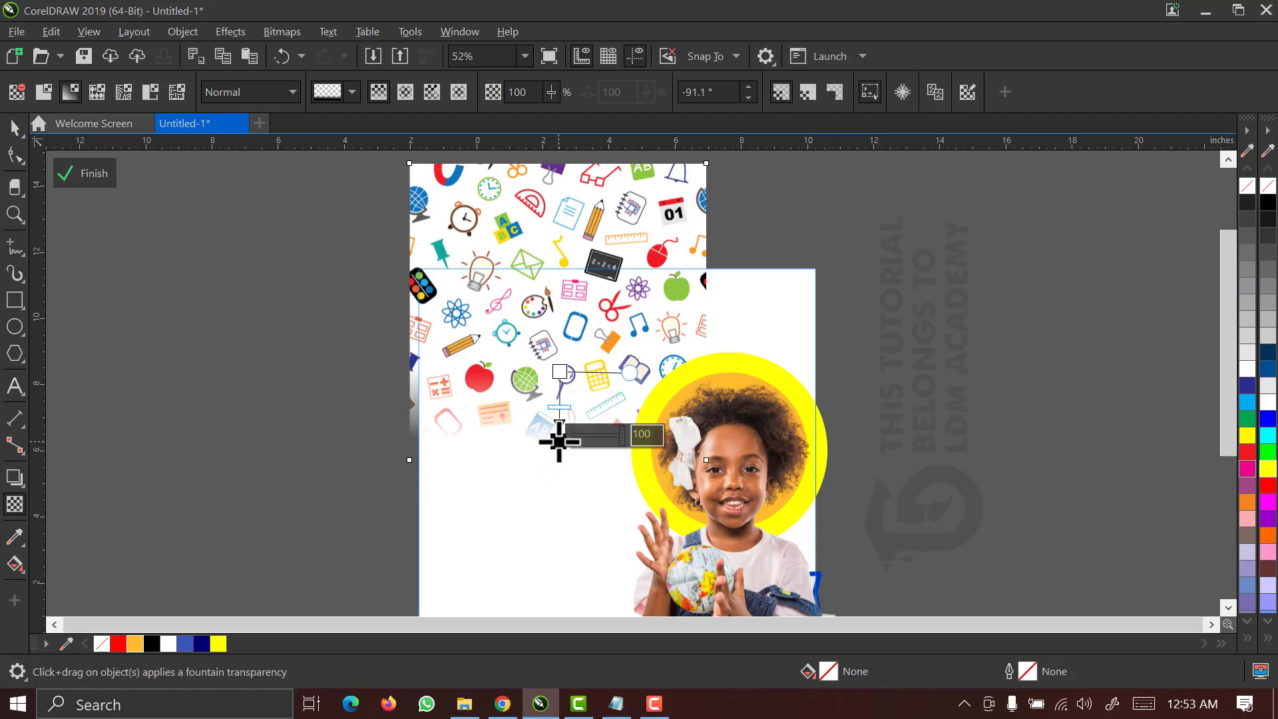
Convert the faded school pattern to a 400 dpi RGB Color (24-bit) bitmap with a transparent background.
key(space)
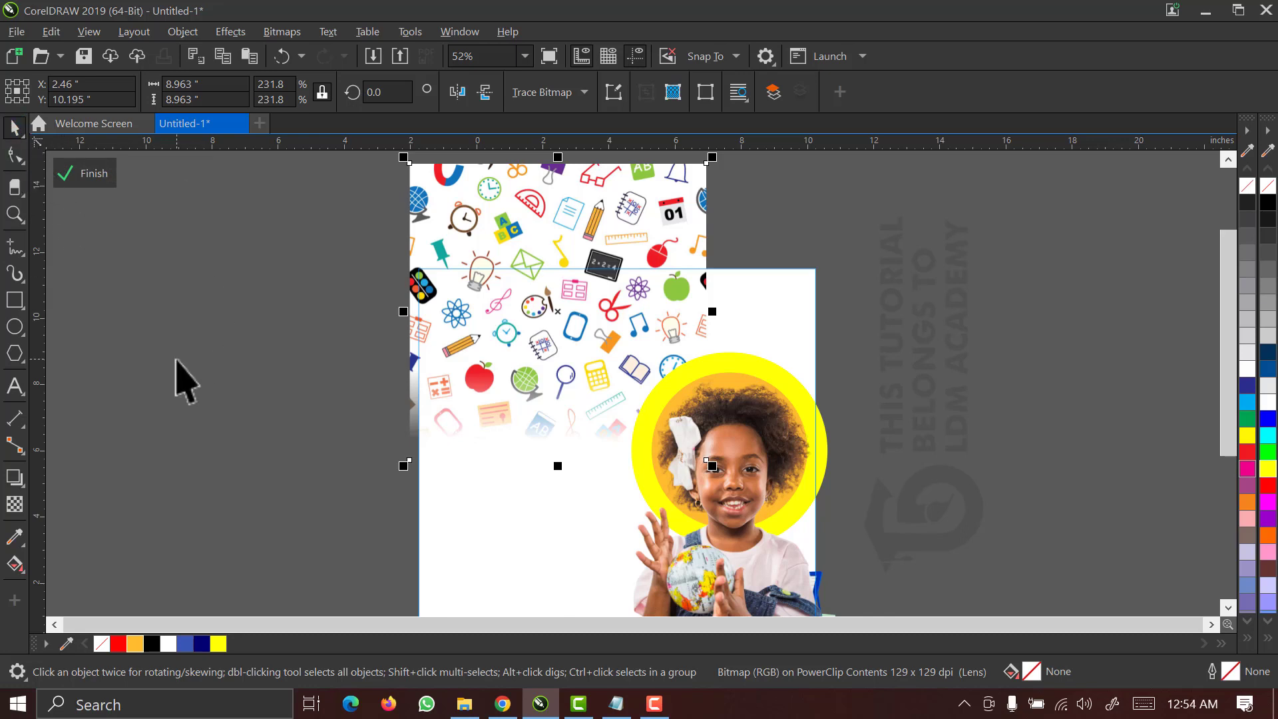
click(272, 32)
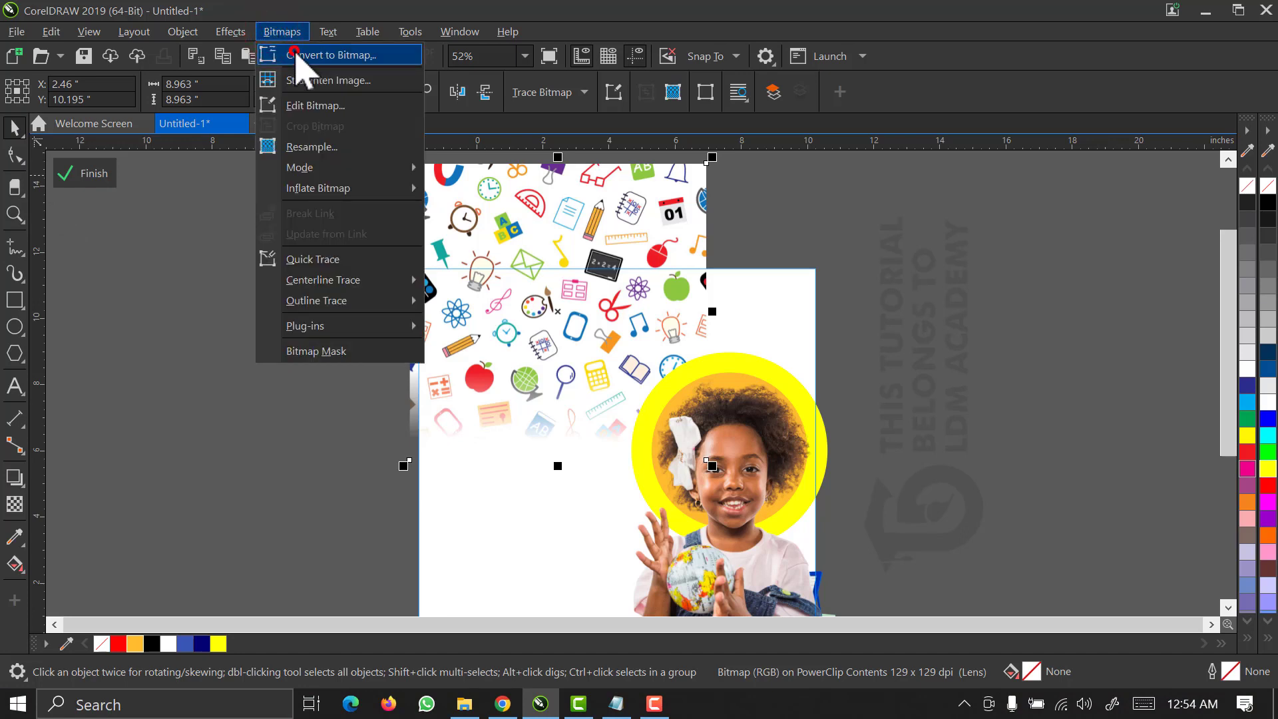
click(295, 55)
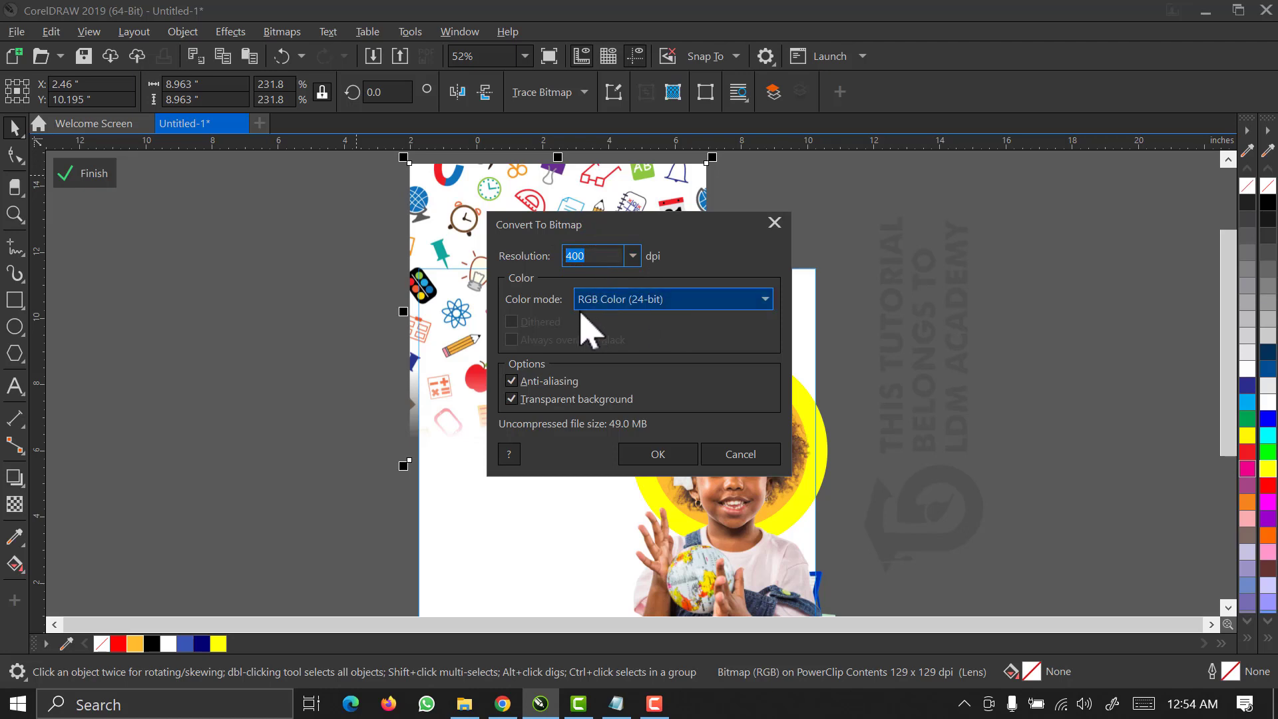
click(632, 304)
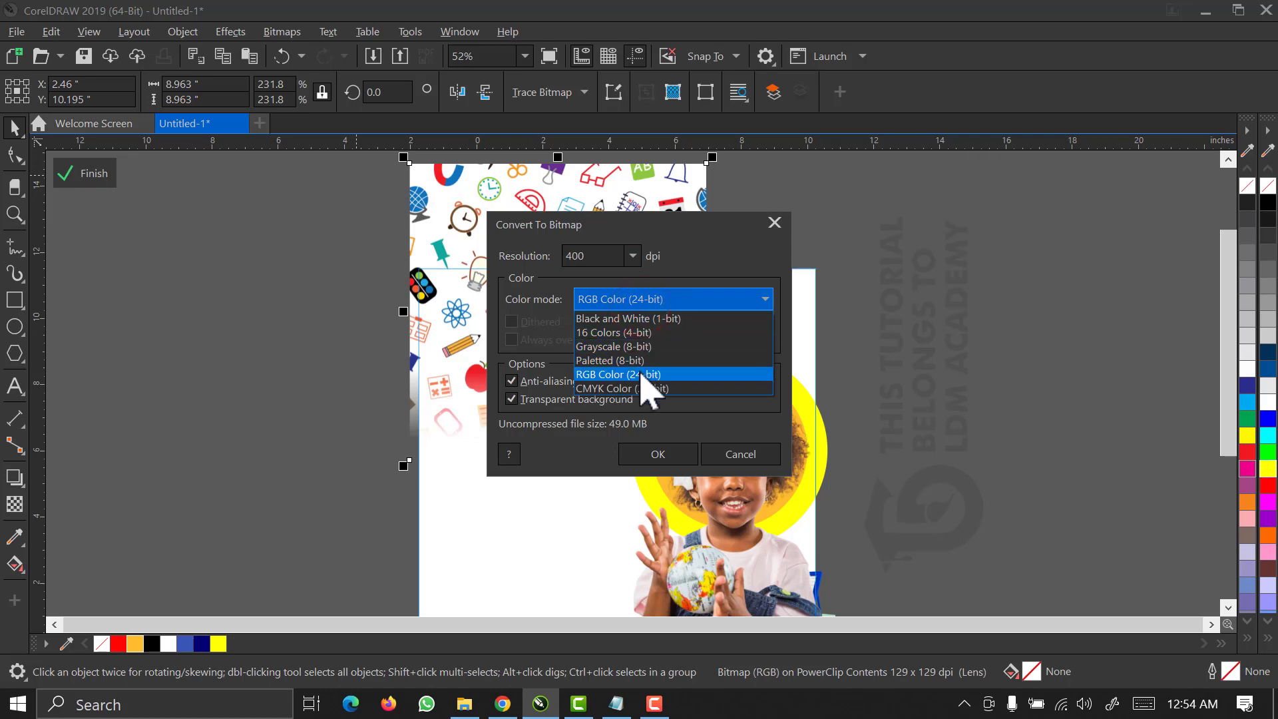
click(639, 375)
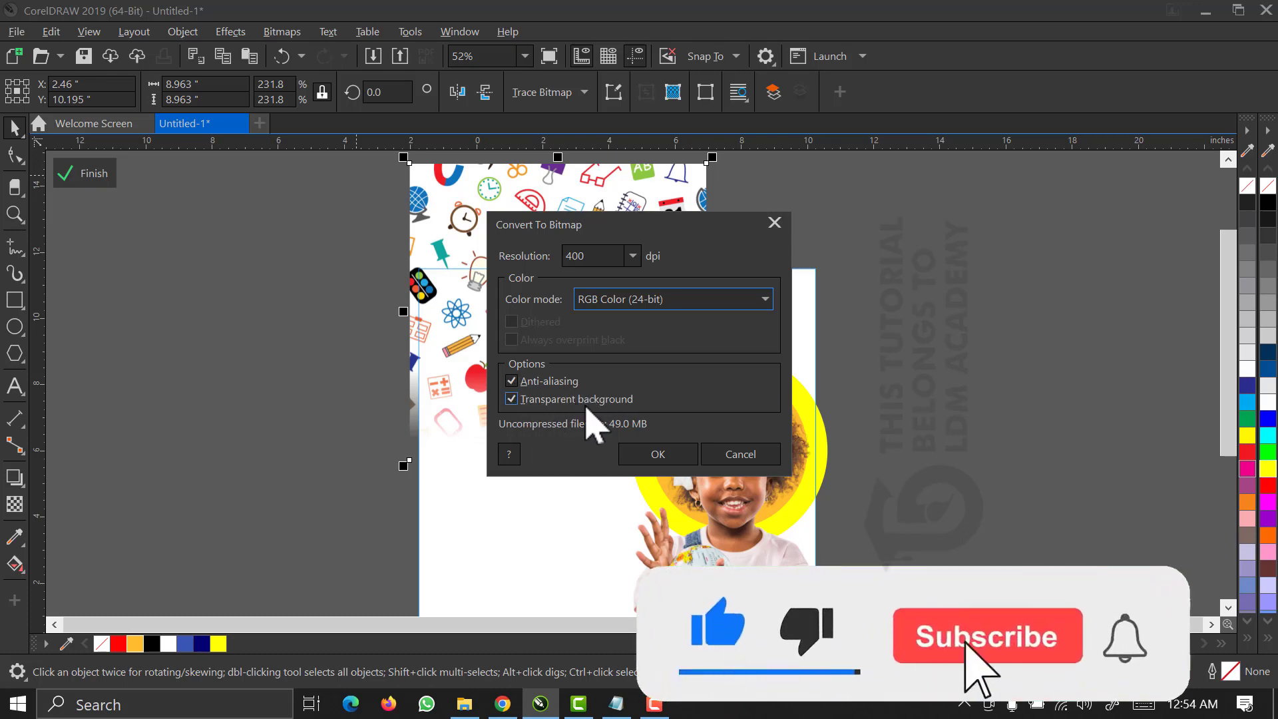
click(641, 454)
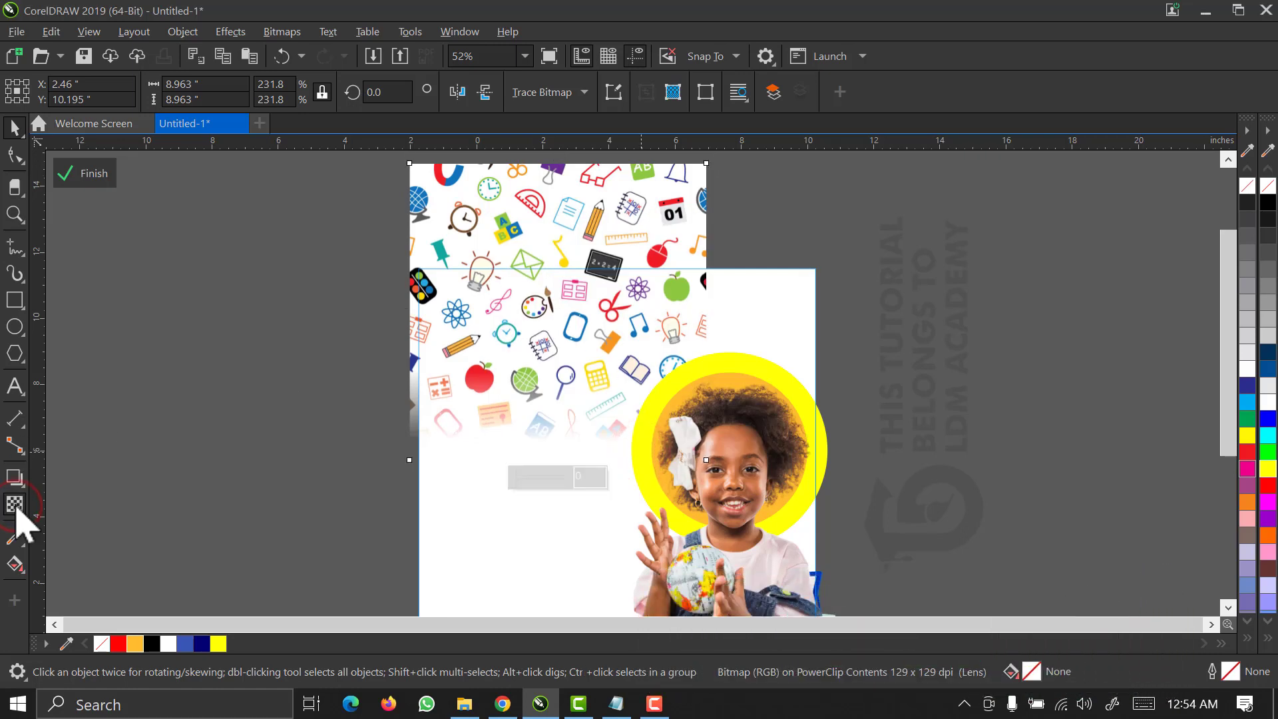
Apply a short linear fountain transparency to the school pattern so that its right edge fades out.
click(14, 505)
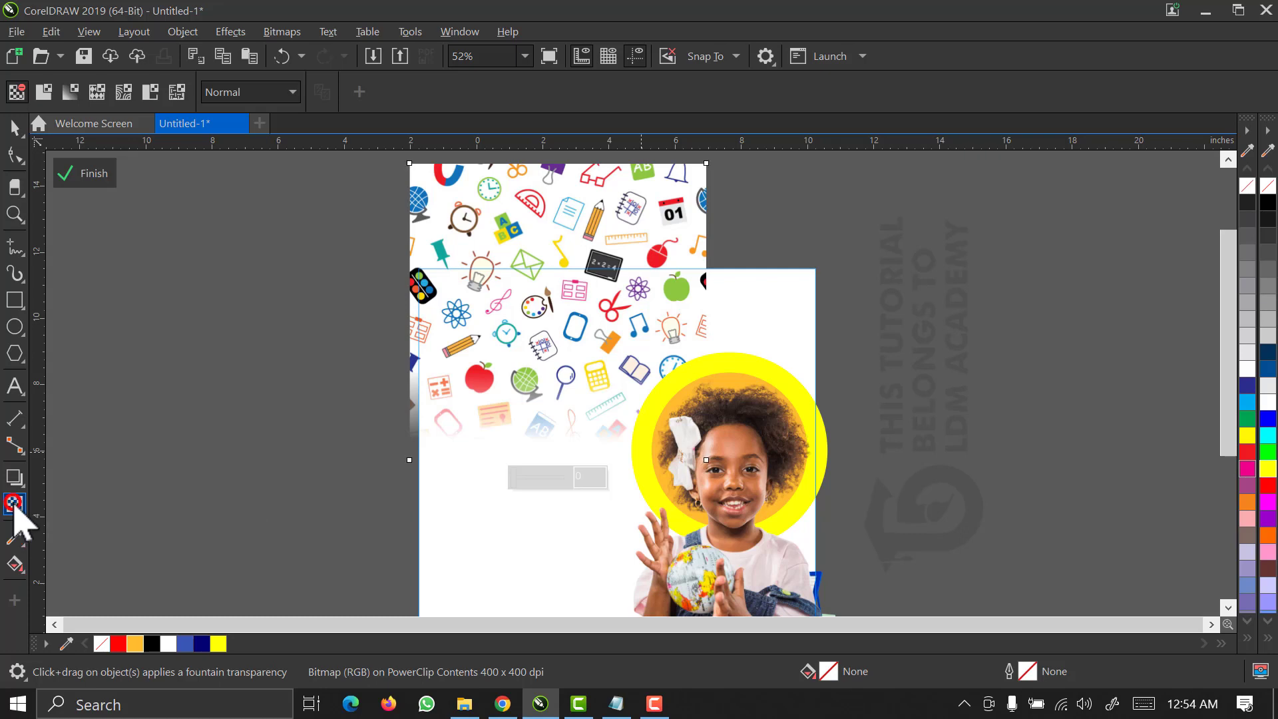
drag(655, 322, 694, 323)
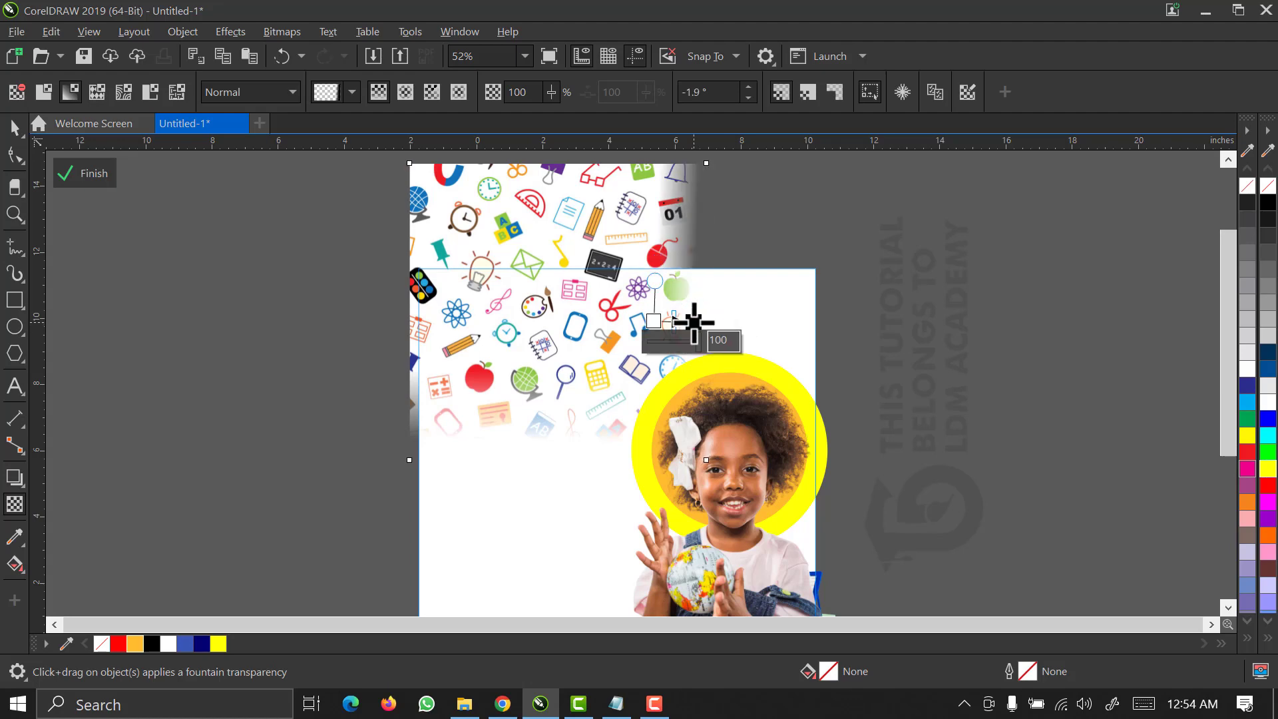
key(space)
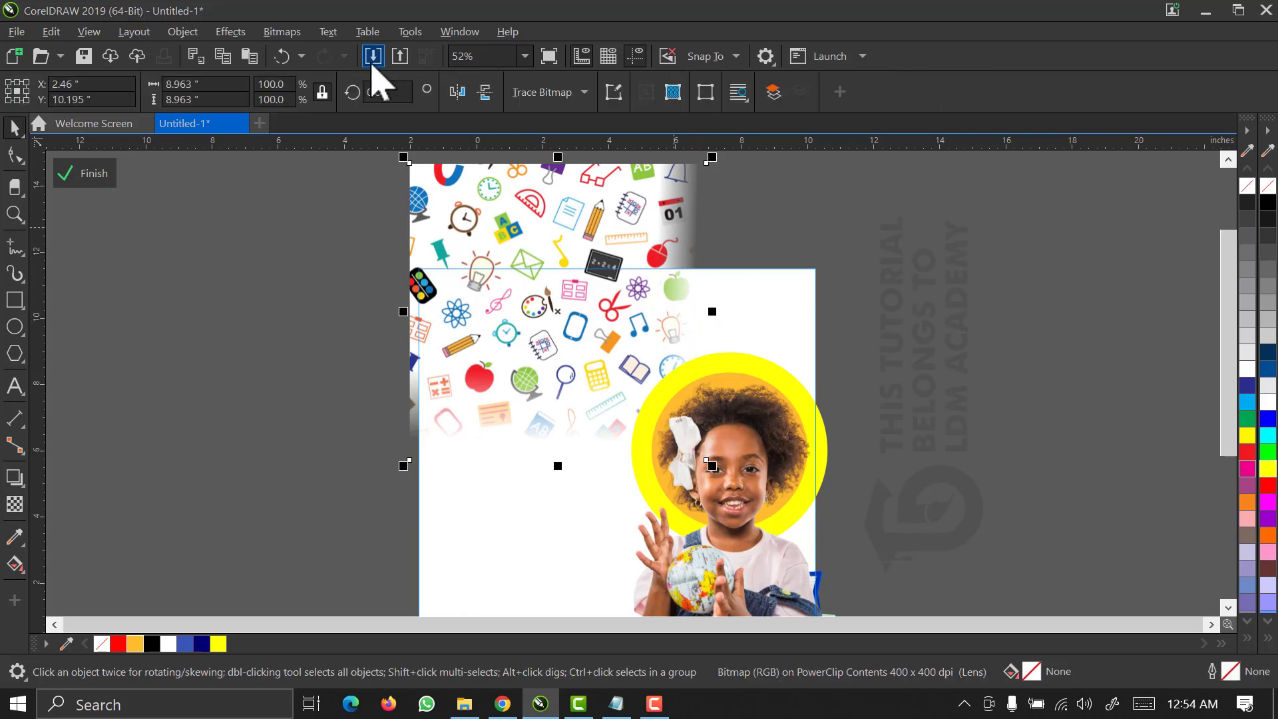
Convert the school pattern with its faded right edge to a 400 dpi RGB bitmap with a transparent background.
click(286, 32)
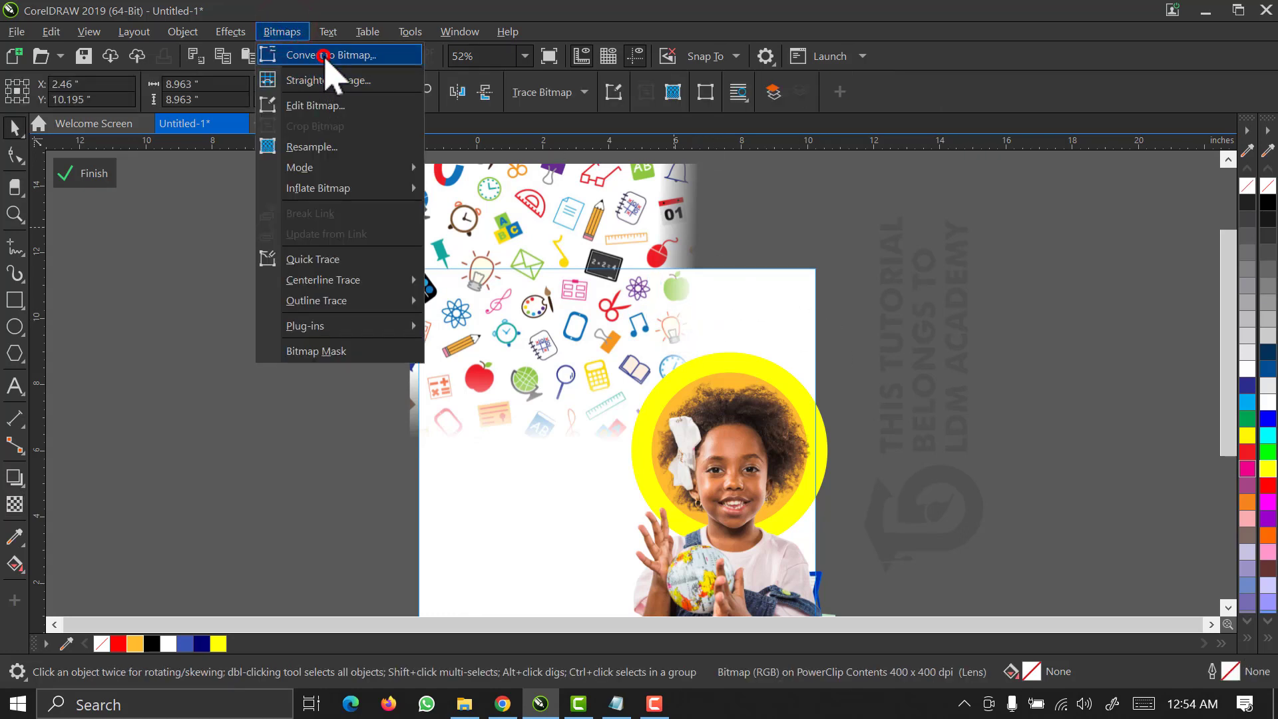
key(Escape)
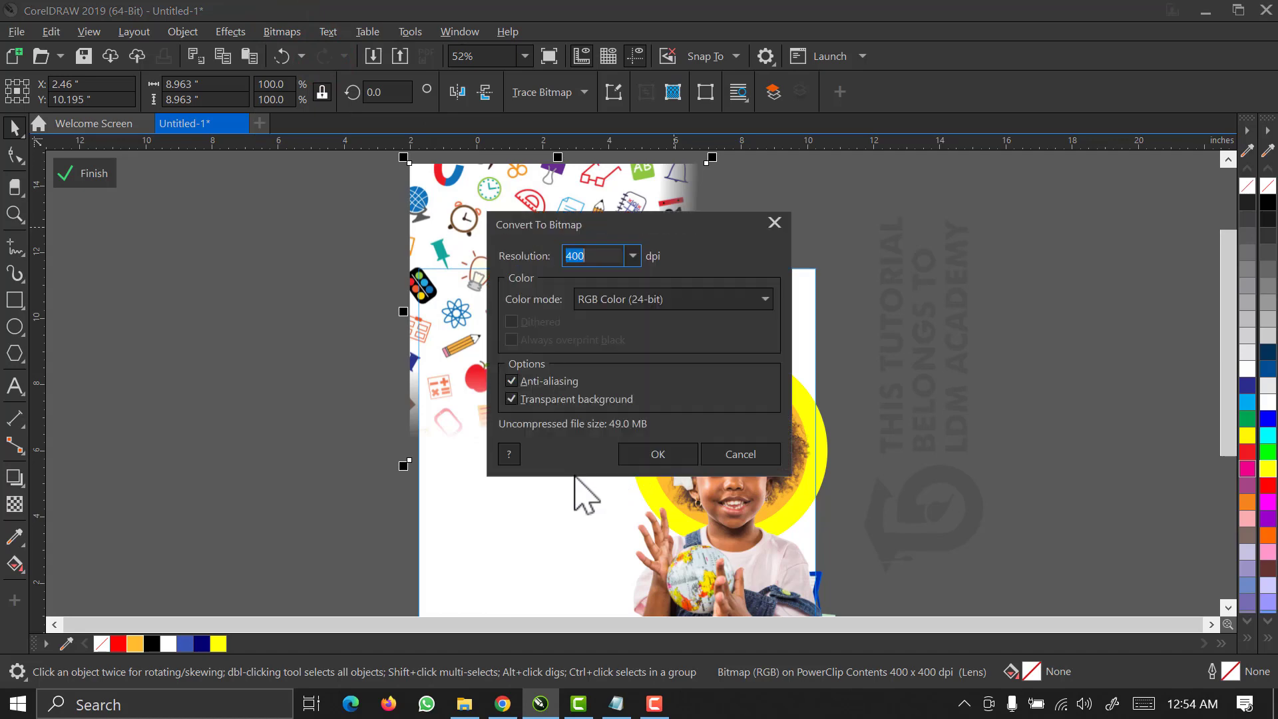
click(654, 454)
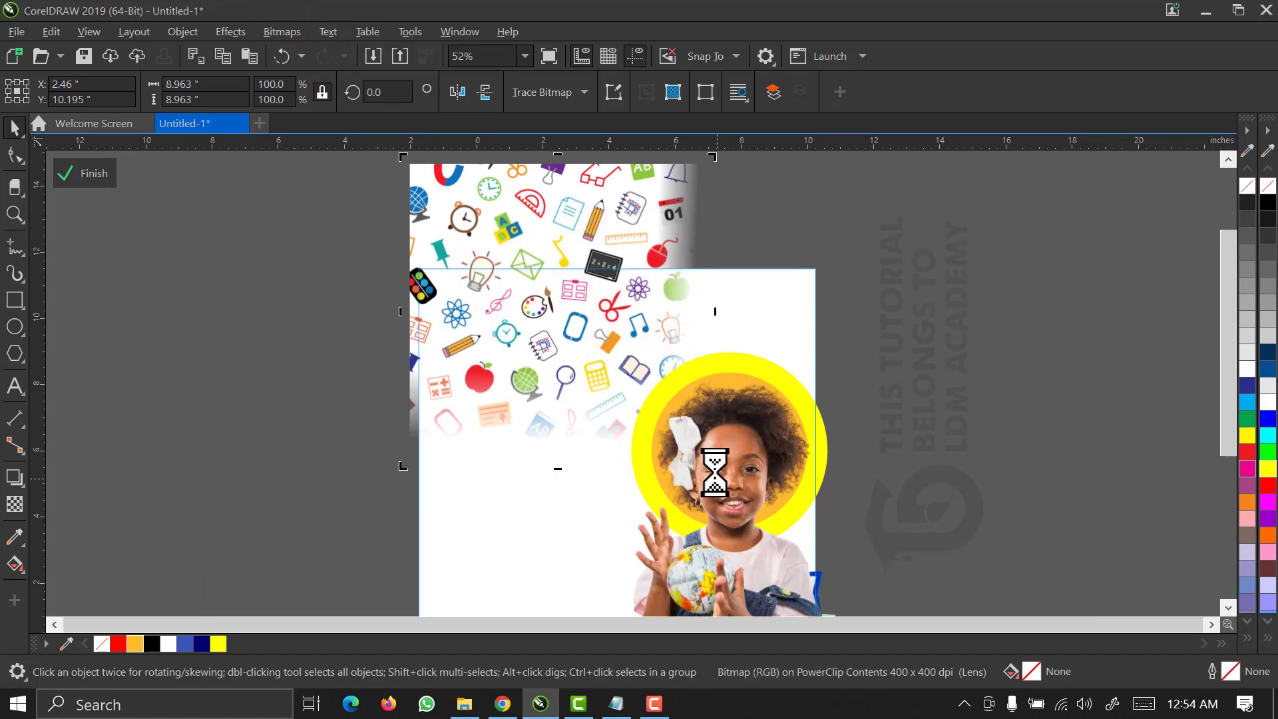
Enlarge the school pattern to about 9.47 inches square and set its transparency merge mode to Overlay.
drag(713, 467, 738, 486)
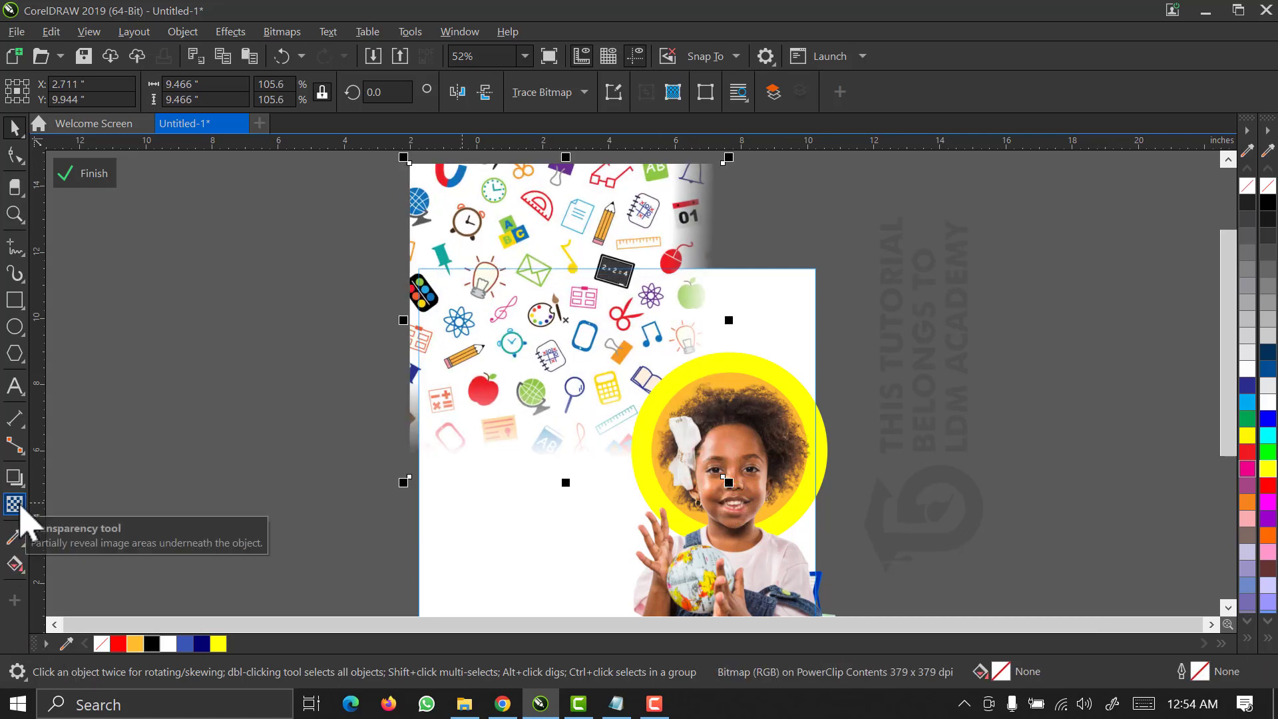
click(18, 508)
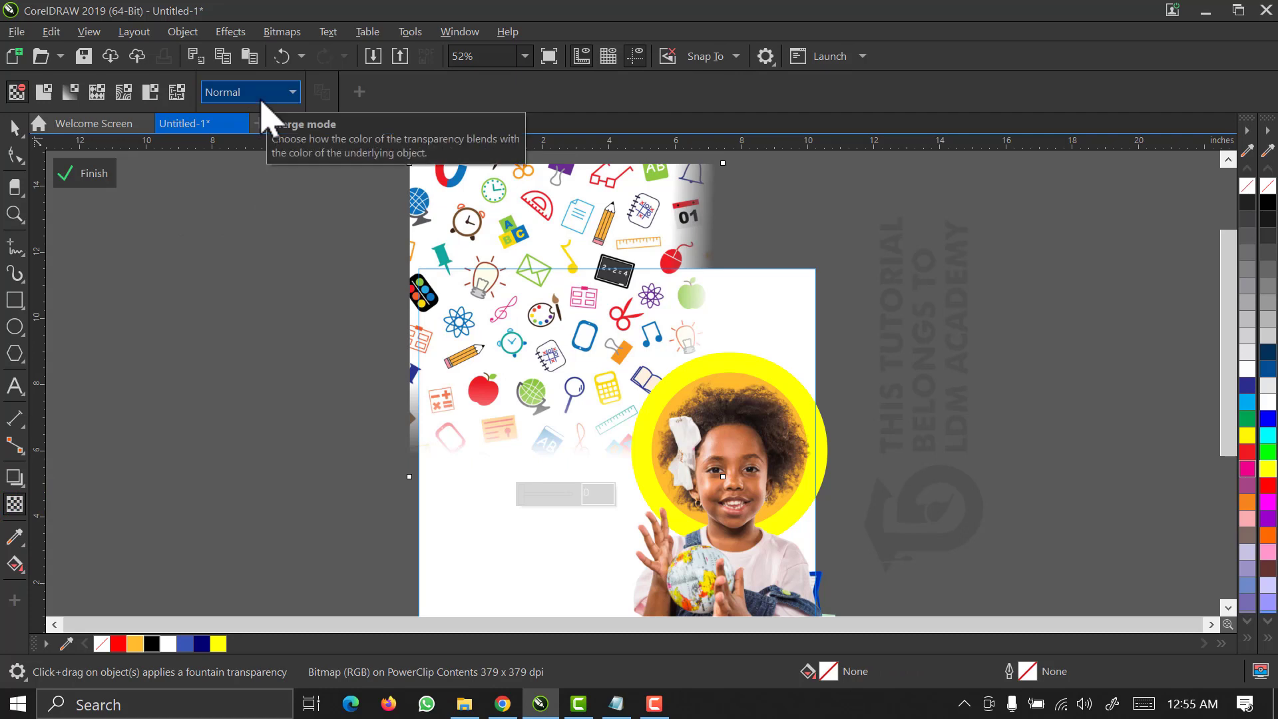
click(262, 100)
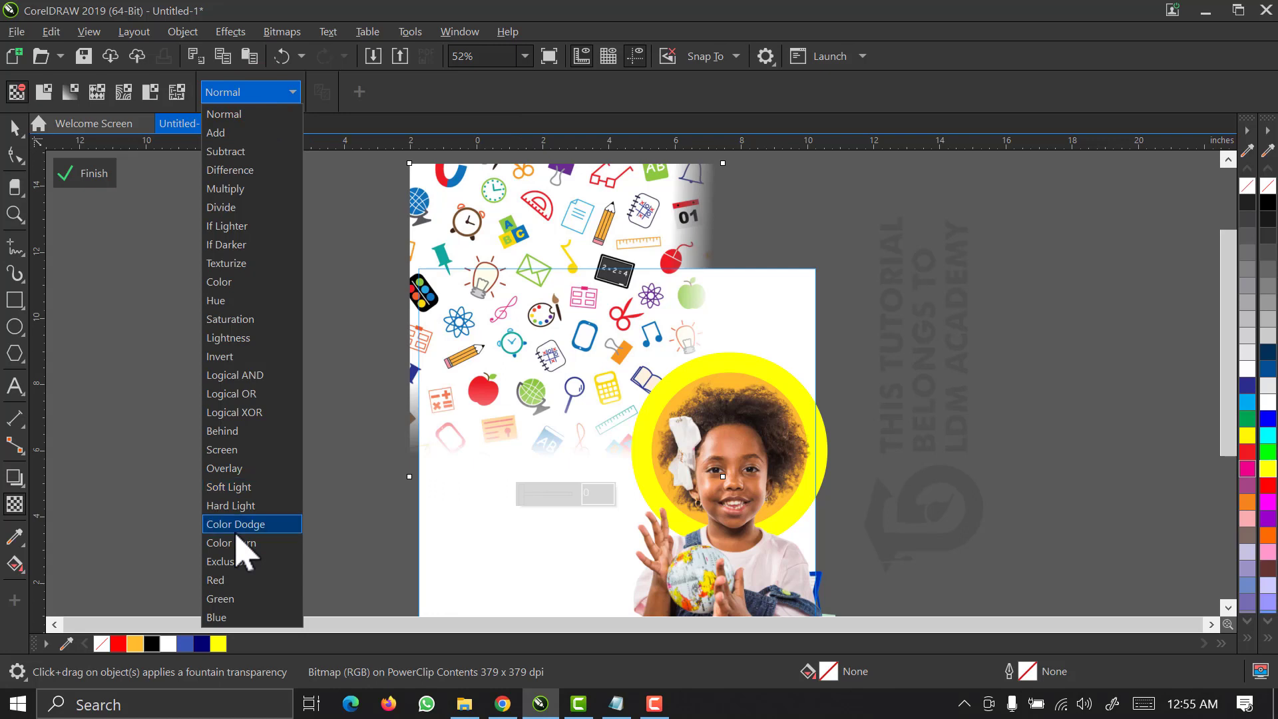
click(235, 470)
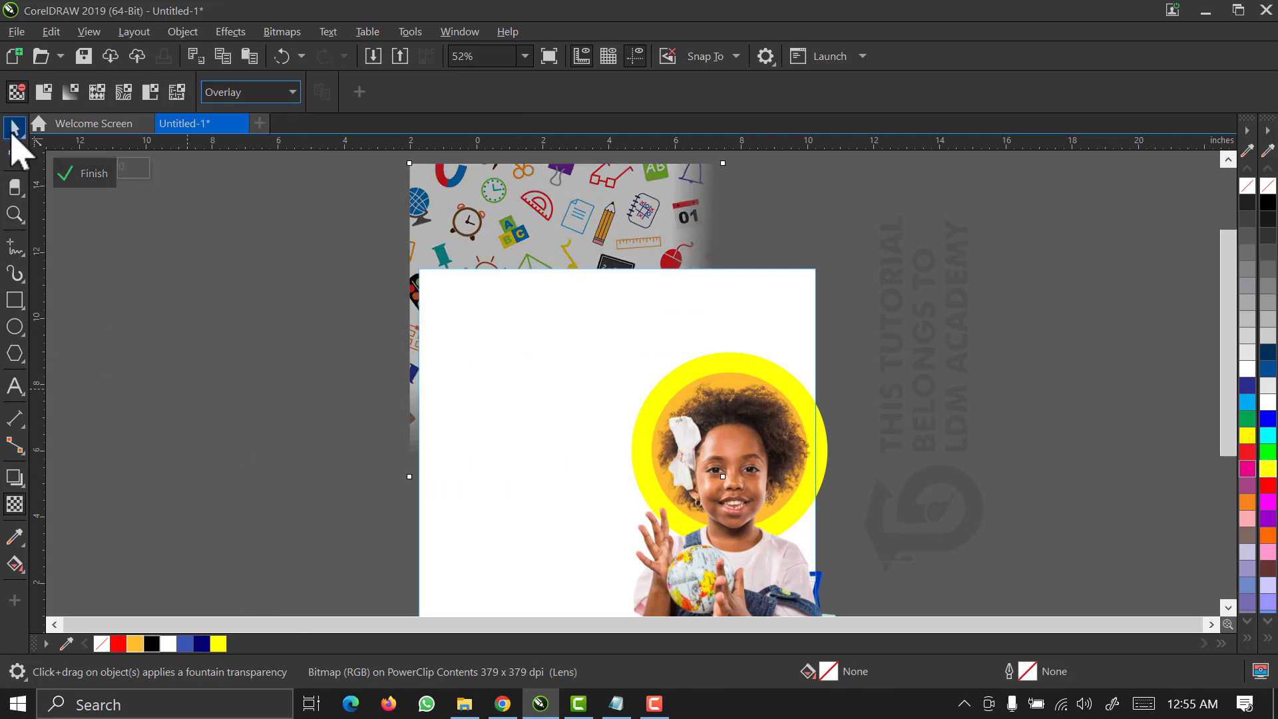
click(15, 127)
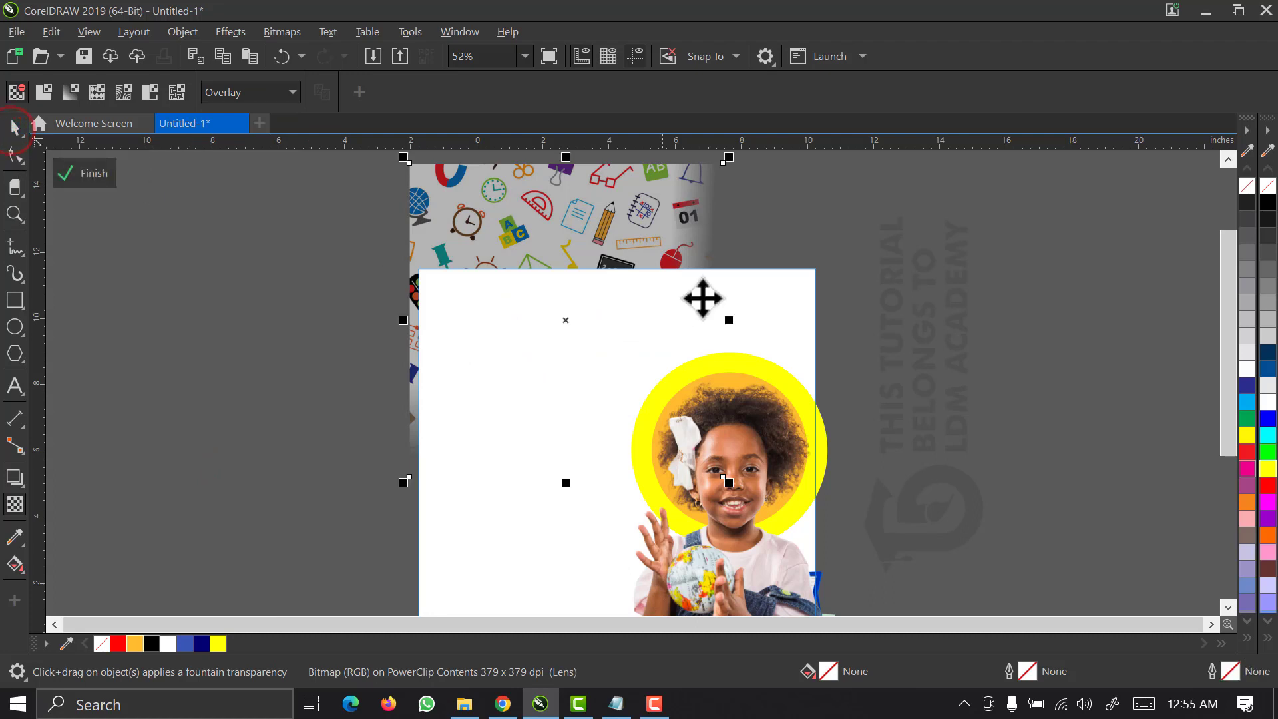
Bring the stack of books at the square's lower-right corner in front of the child photo.
scroll(826, 402, down, 2)
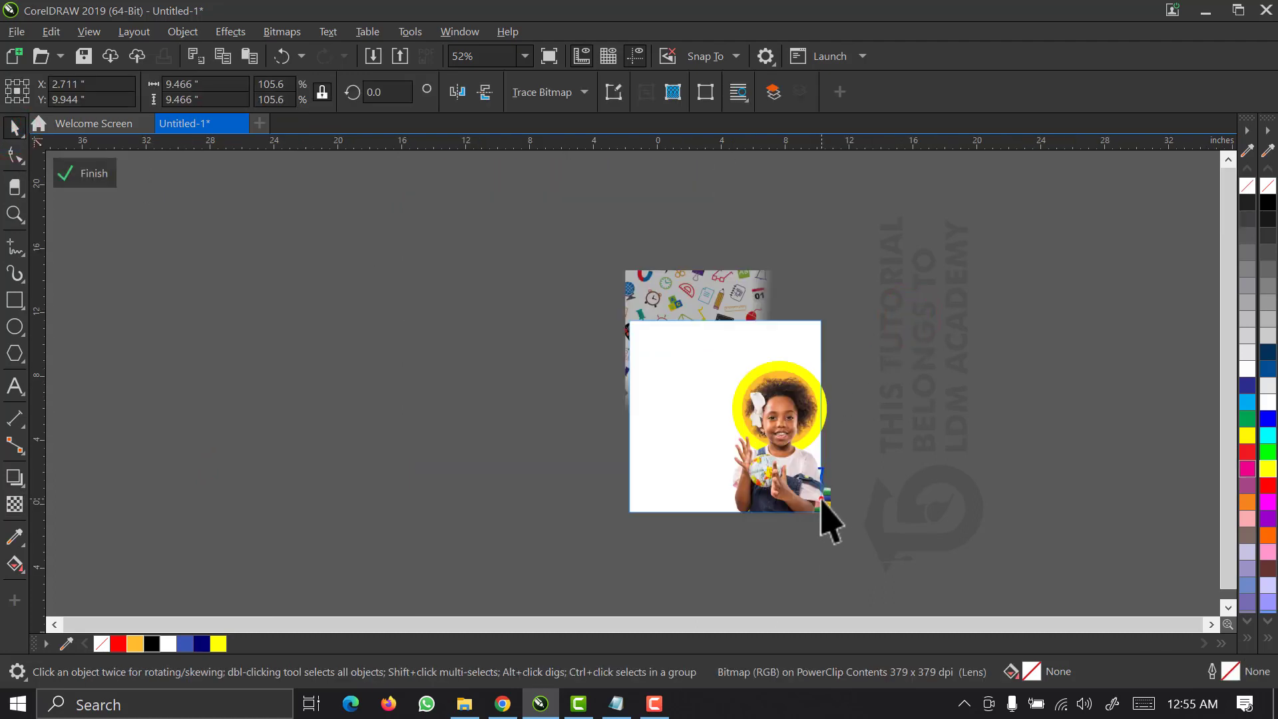
drag(876, 460, 774, 563)
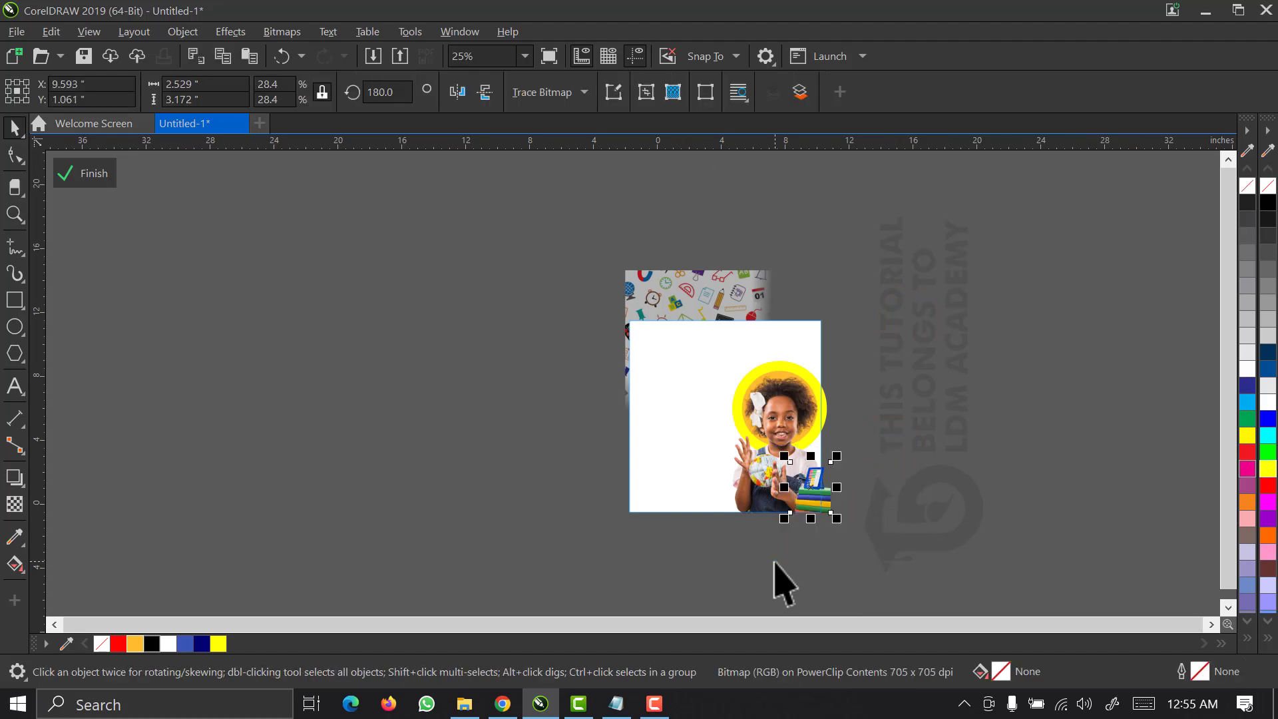
key(z)
click(583, 247)
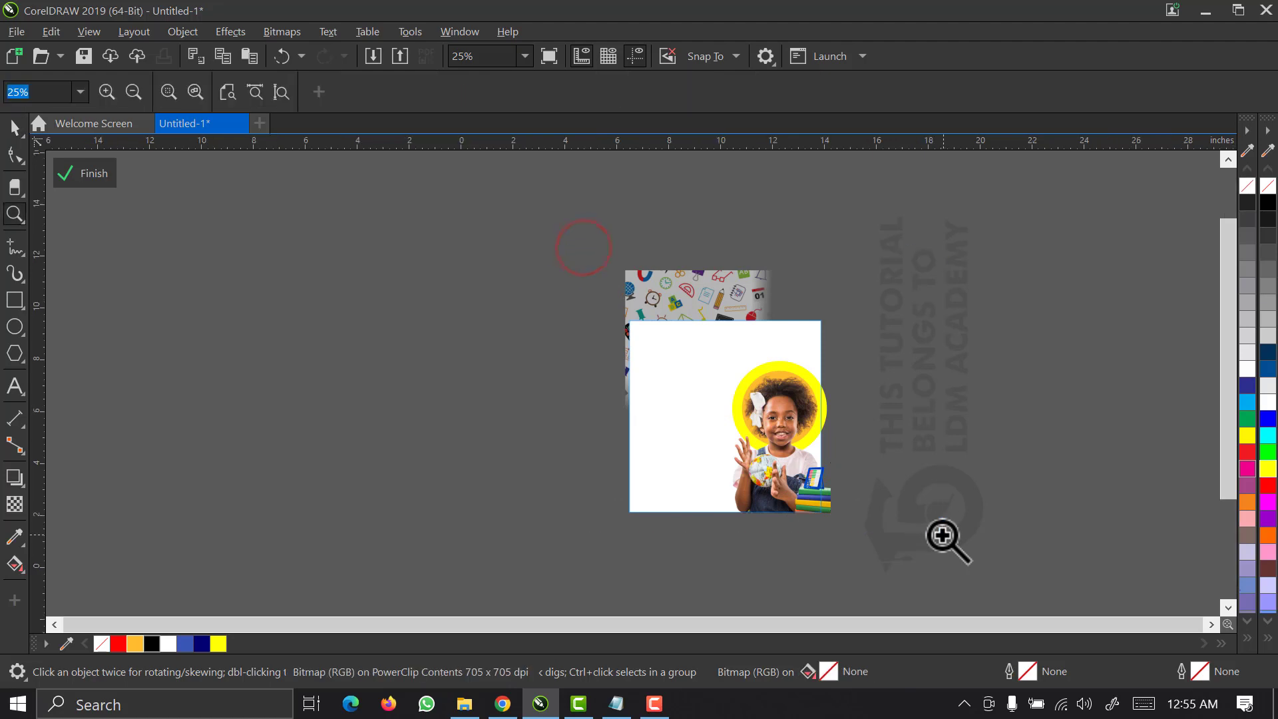
click(716, 562)
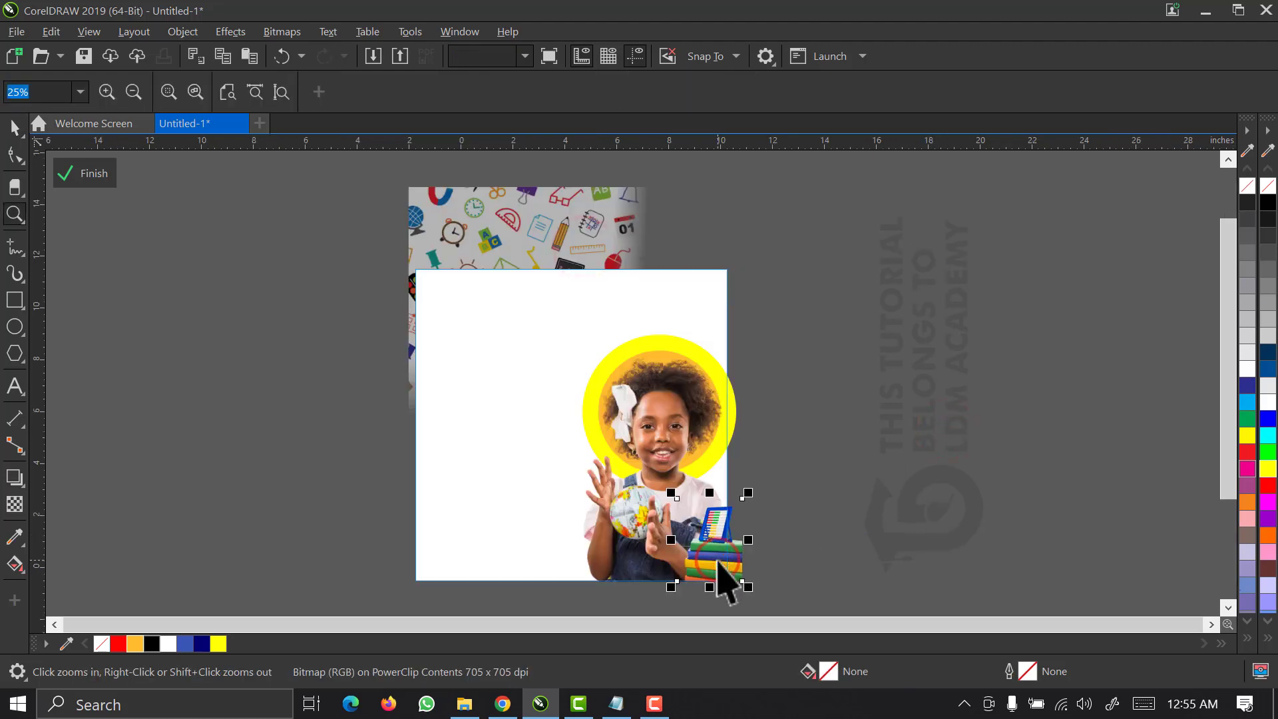
key(space)
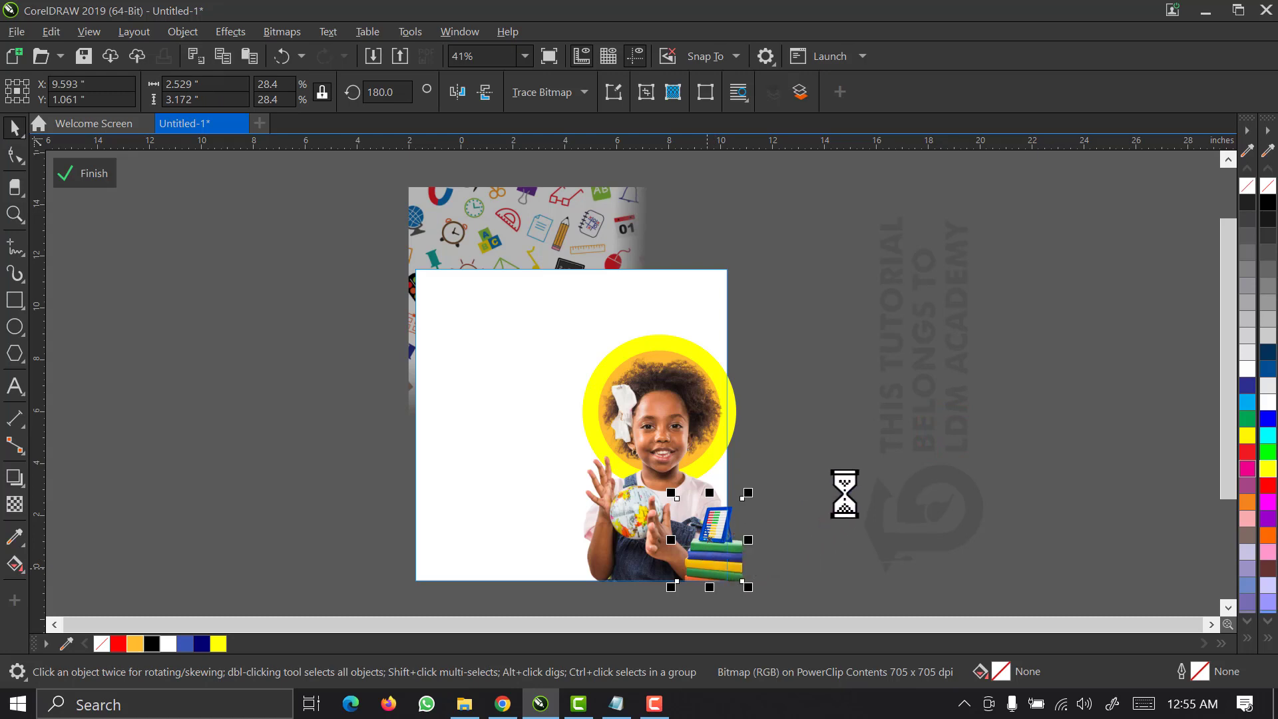
Duplicate the books above the child's head and enlarge the copy to about 6.02 by 7.55 inches.
click(844, 493)
drag(714, 569, 785, 416)
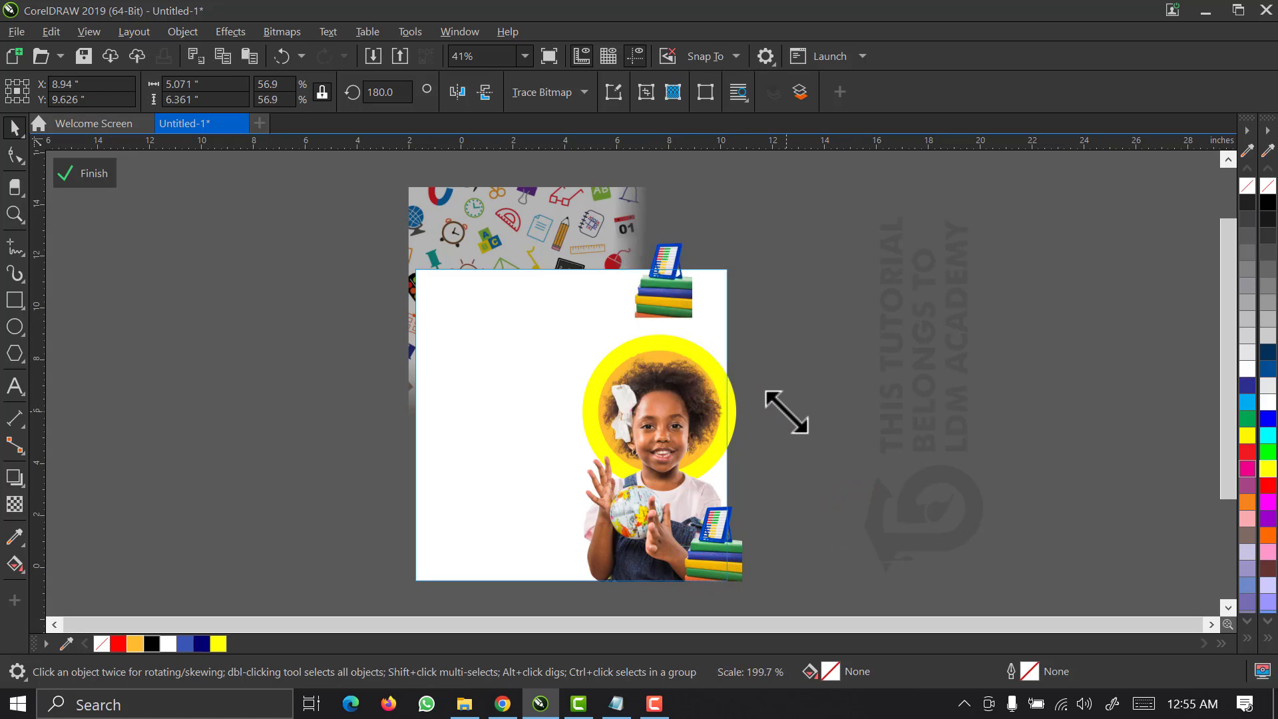
drag(822, 188, 556, 442)
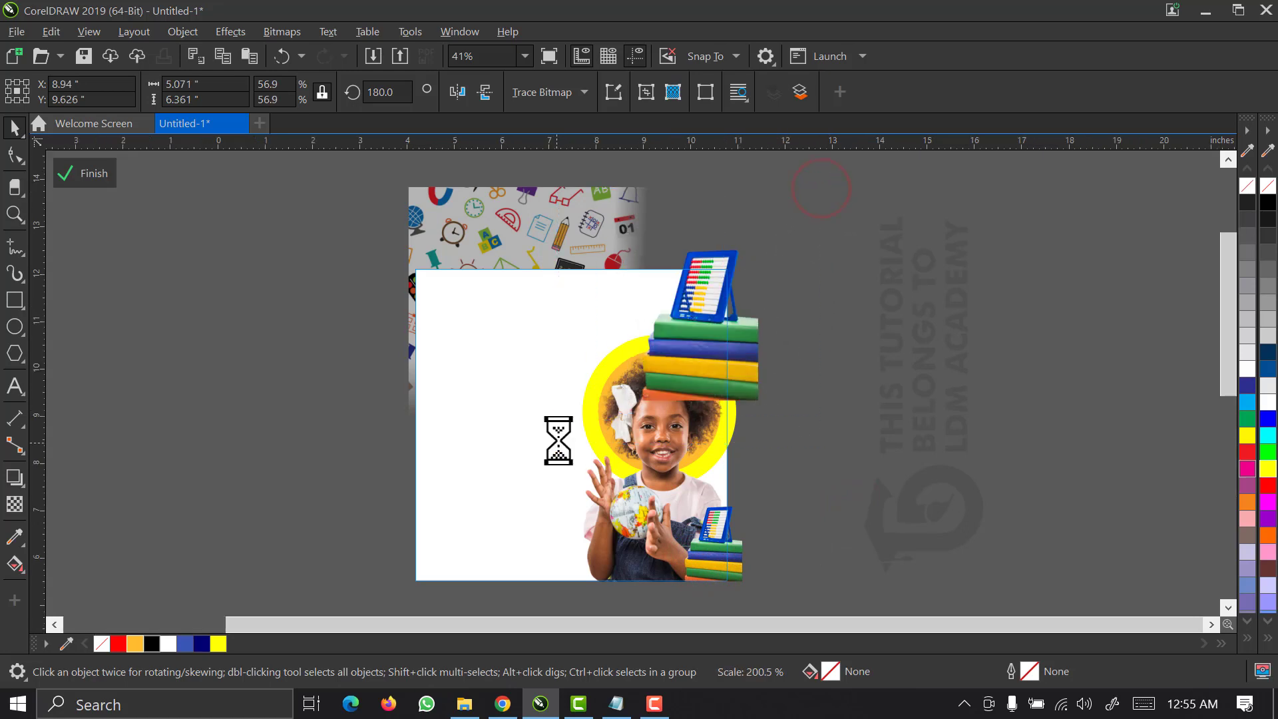
drag(705, 420, 678, 337)
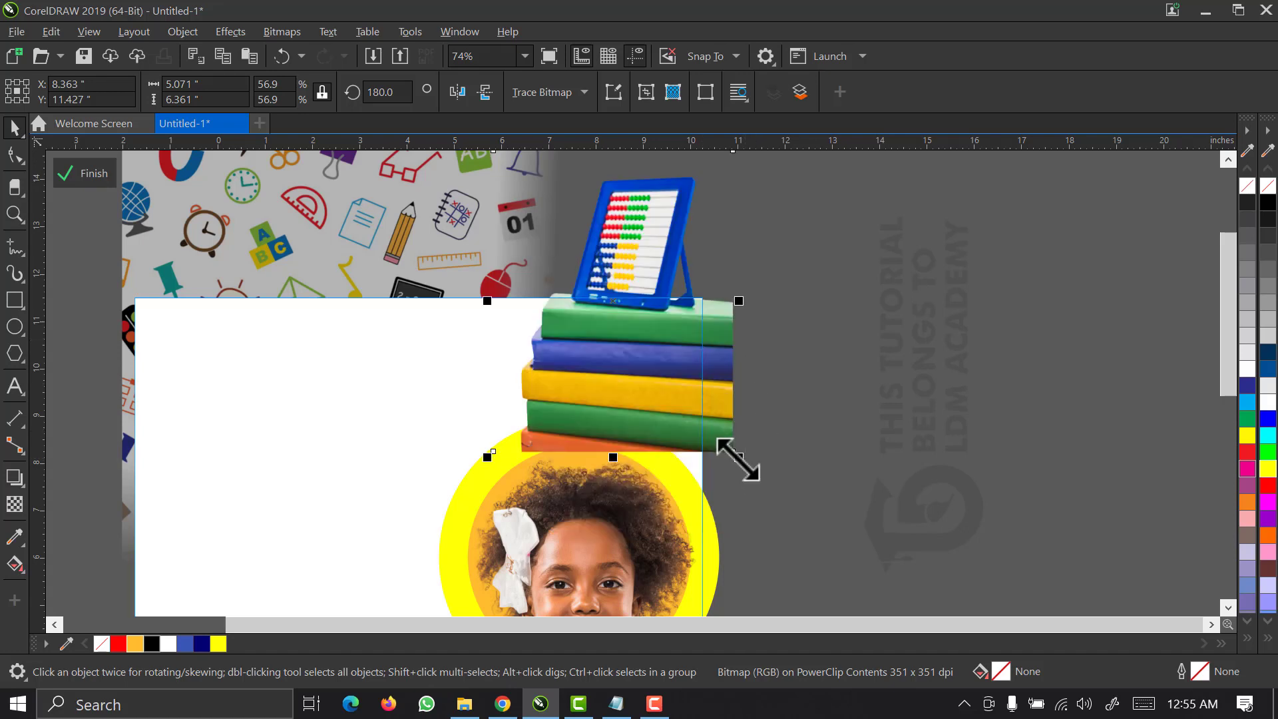
drag(736, 457, 803, 516)
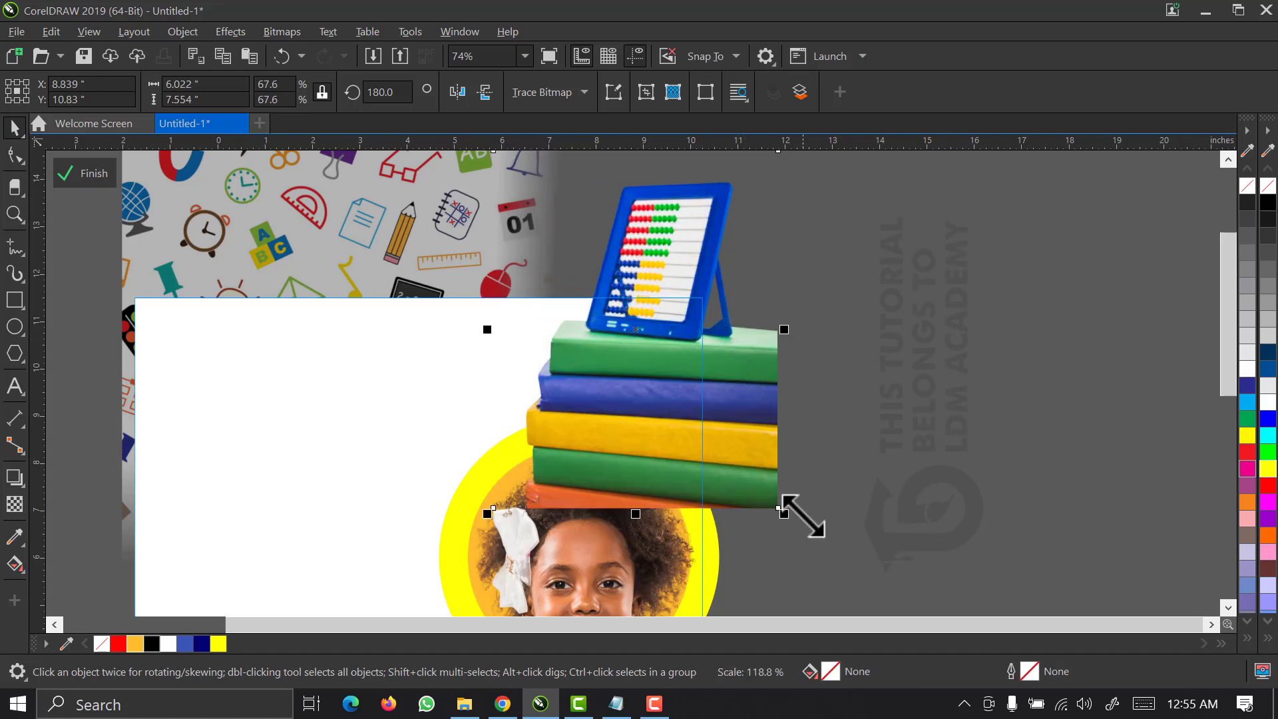
Send the large books copy behind the circles and enlarge it to about 6.89 by 8.64 inches over the square's upper-right corner.
key(ctrl+Page_Down)
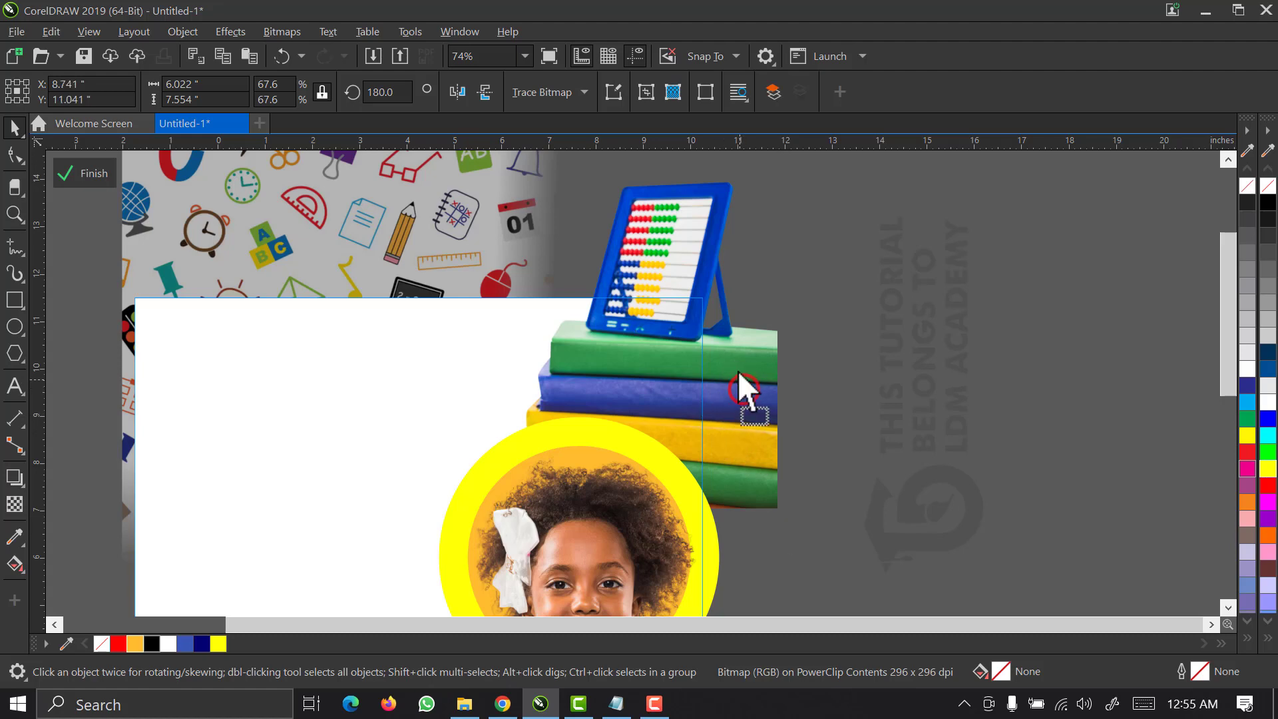
drag(739, 373, 738, 351)
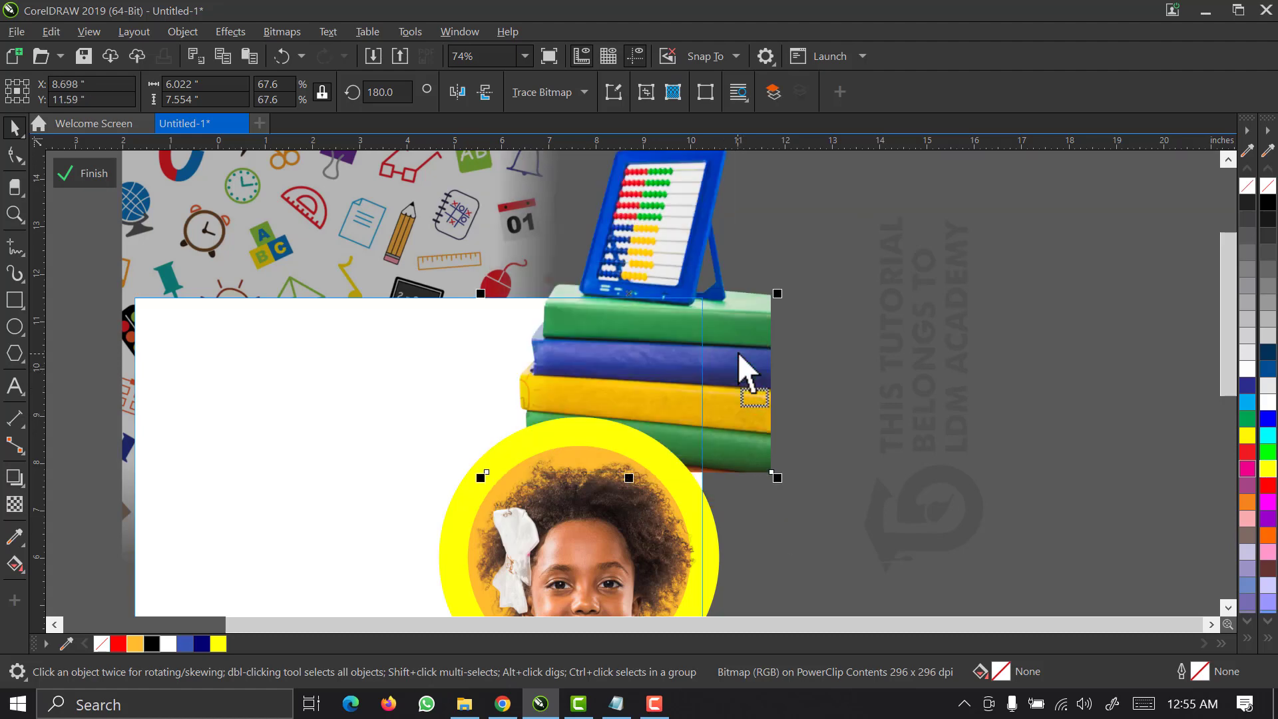
drag(777, 477, 789, 494)
drag(766, 430, 761, 422)
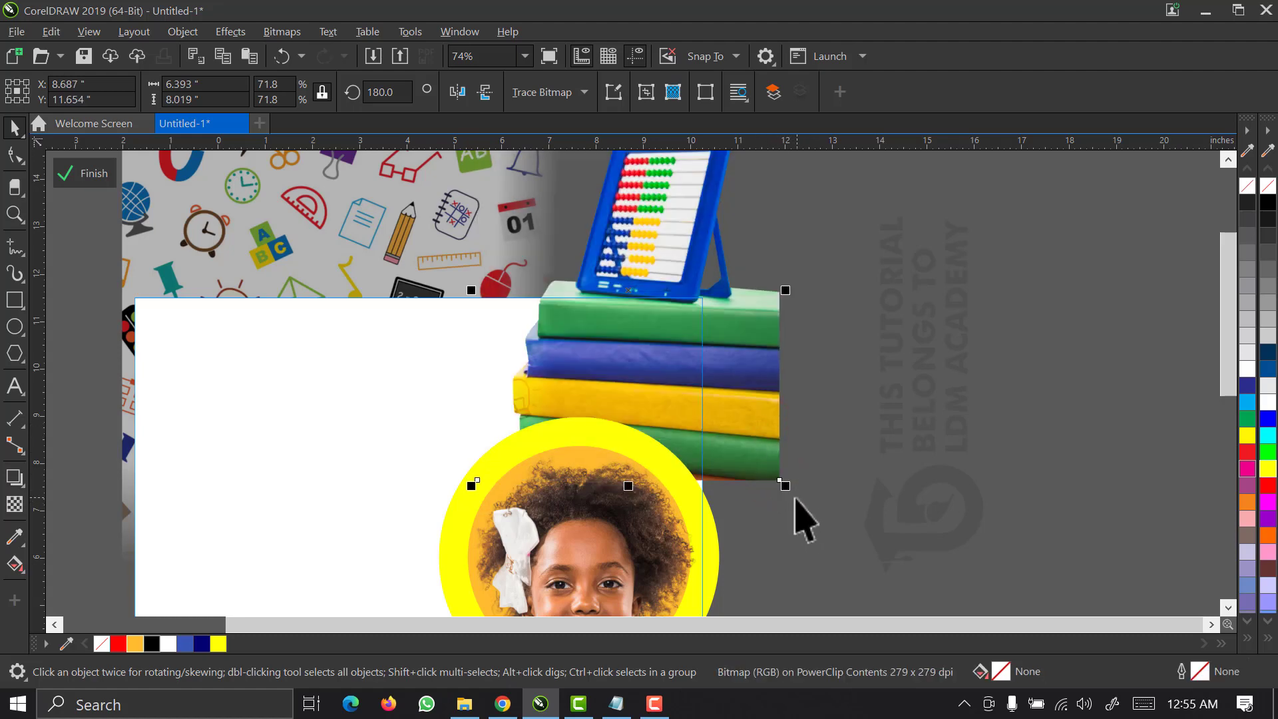
drag(786, 487, 741, 433)
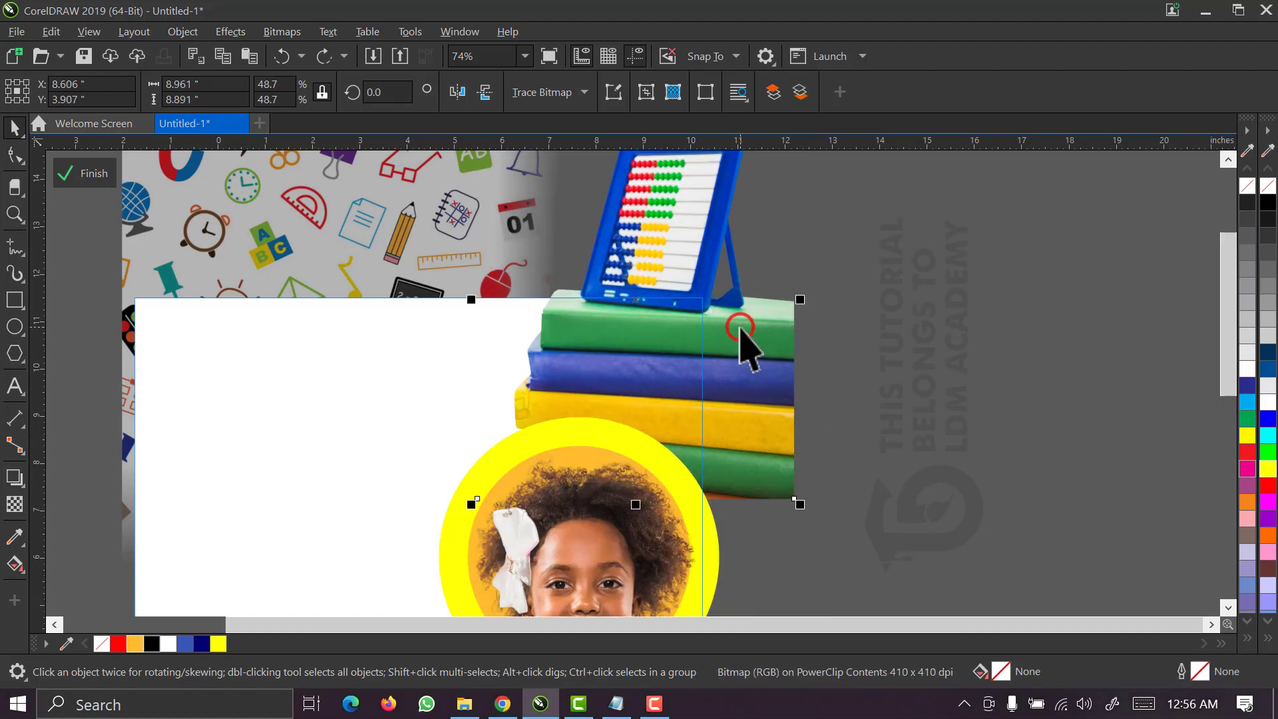
drag(741, 327, 726, 312)
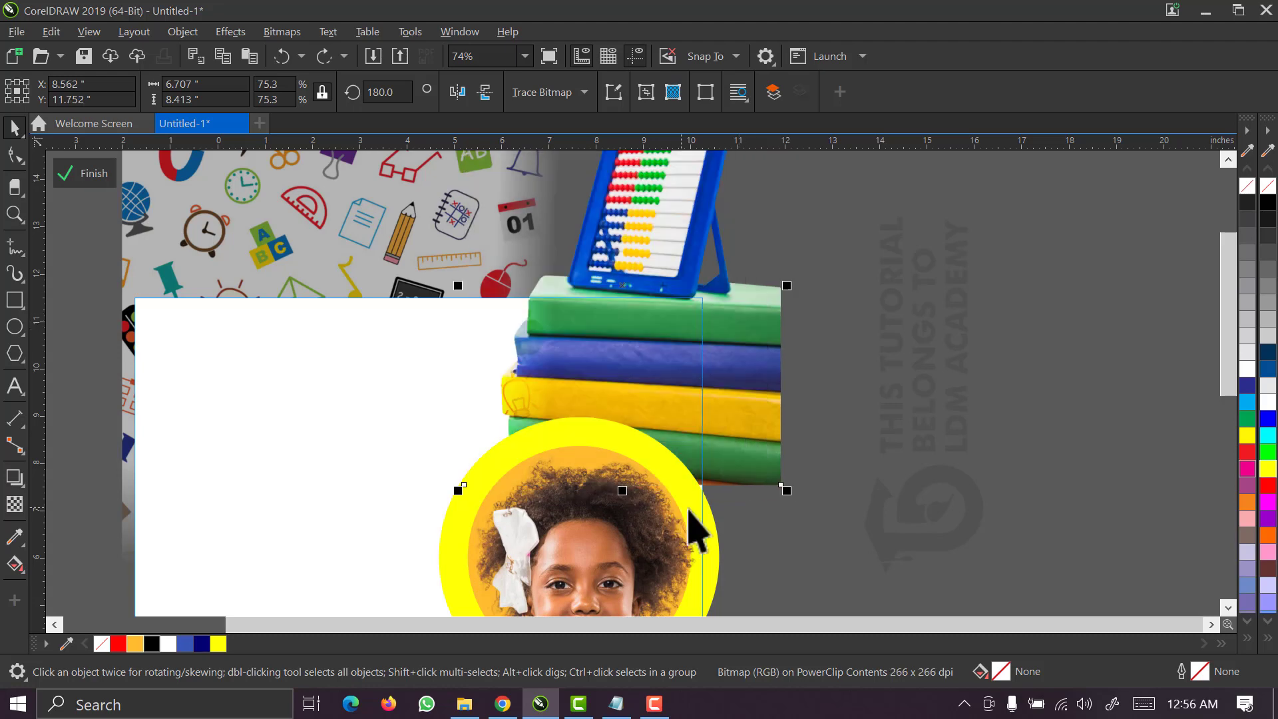
drag(786, 490, 795, 495)
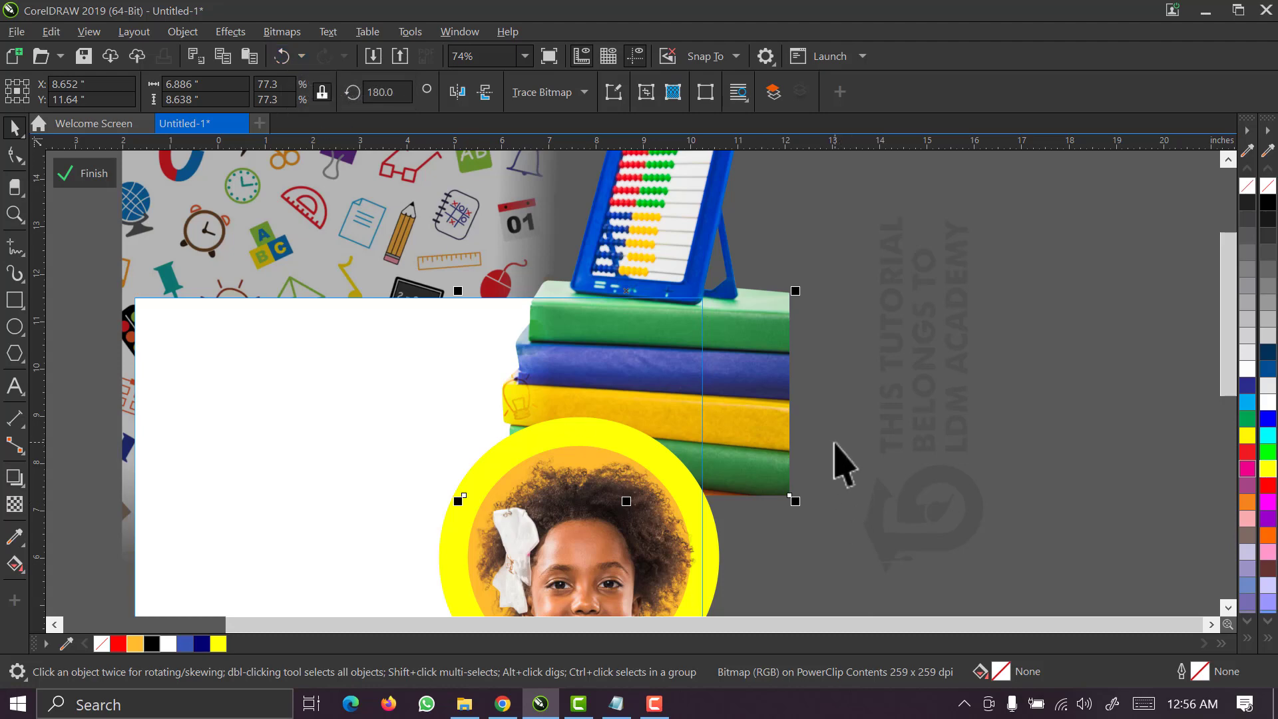
Set the transparency merge mode of the large books copy to Overlay.
click(8, 506)
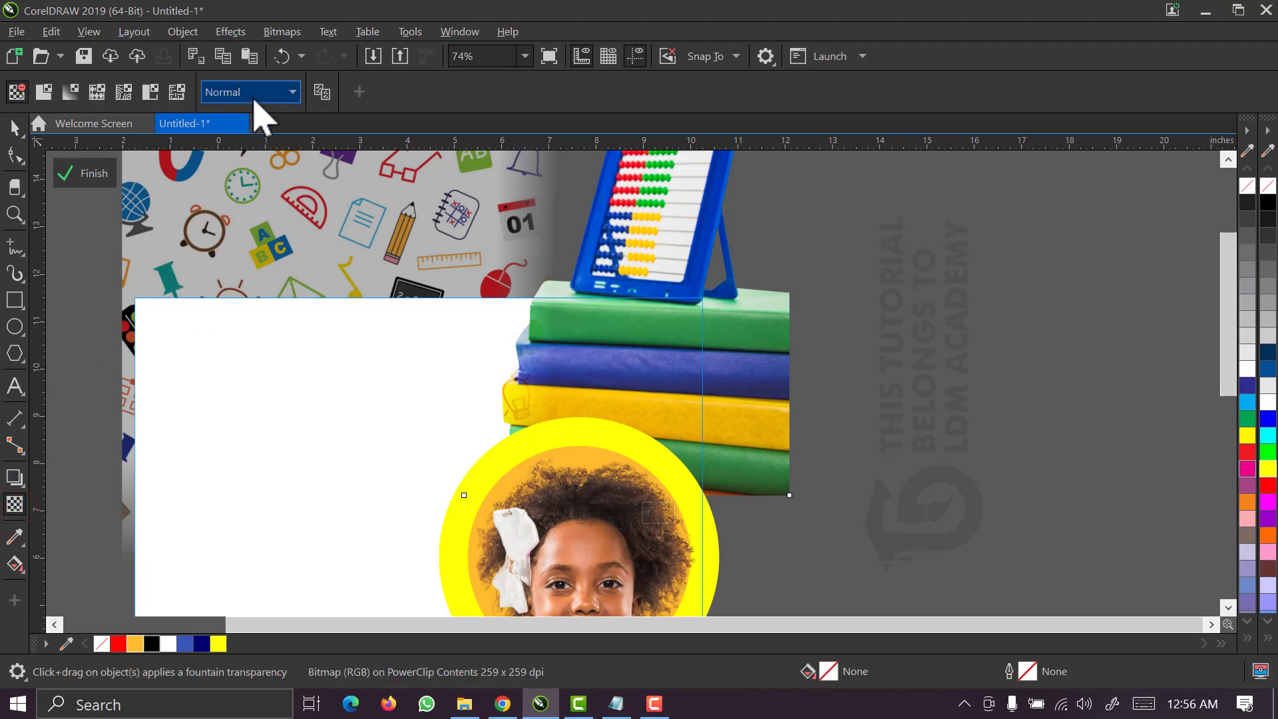
click(253, 98)
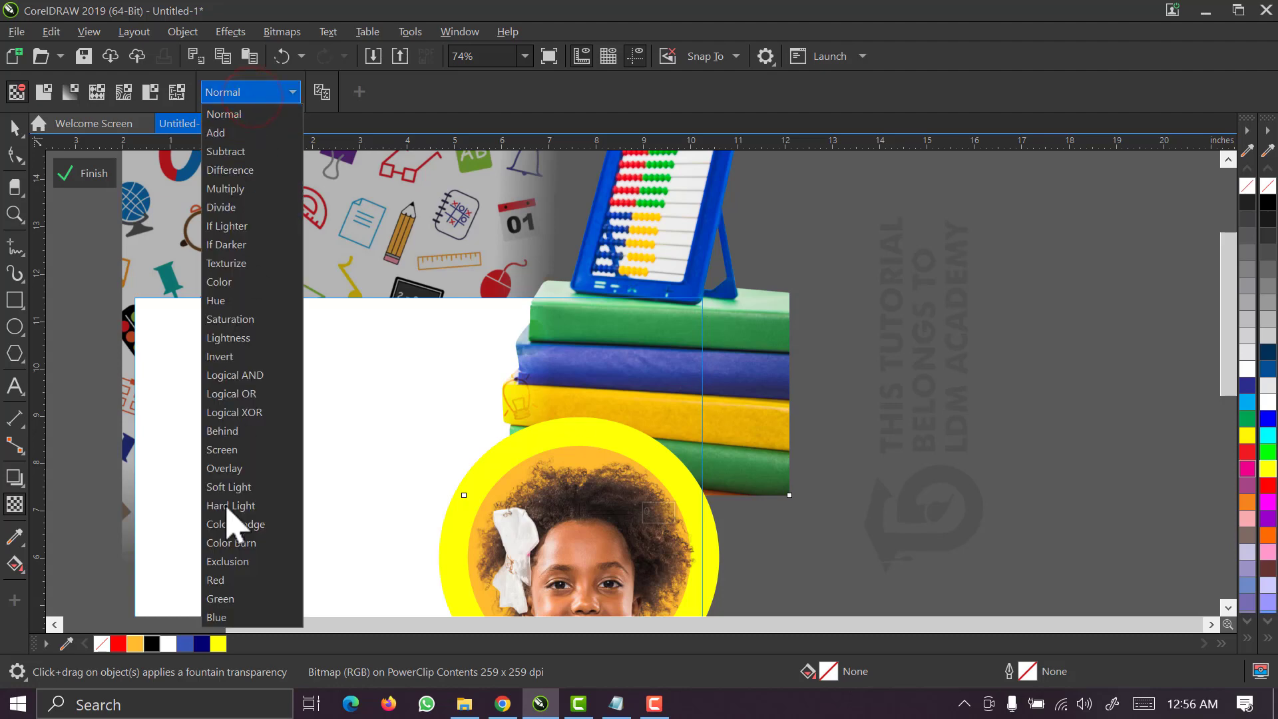
click(224, 467)
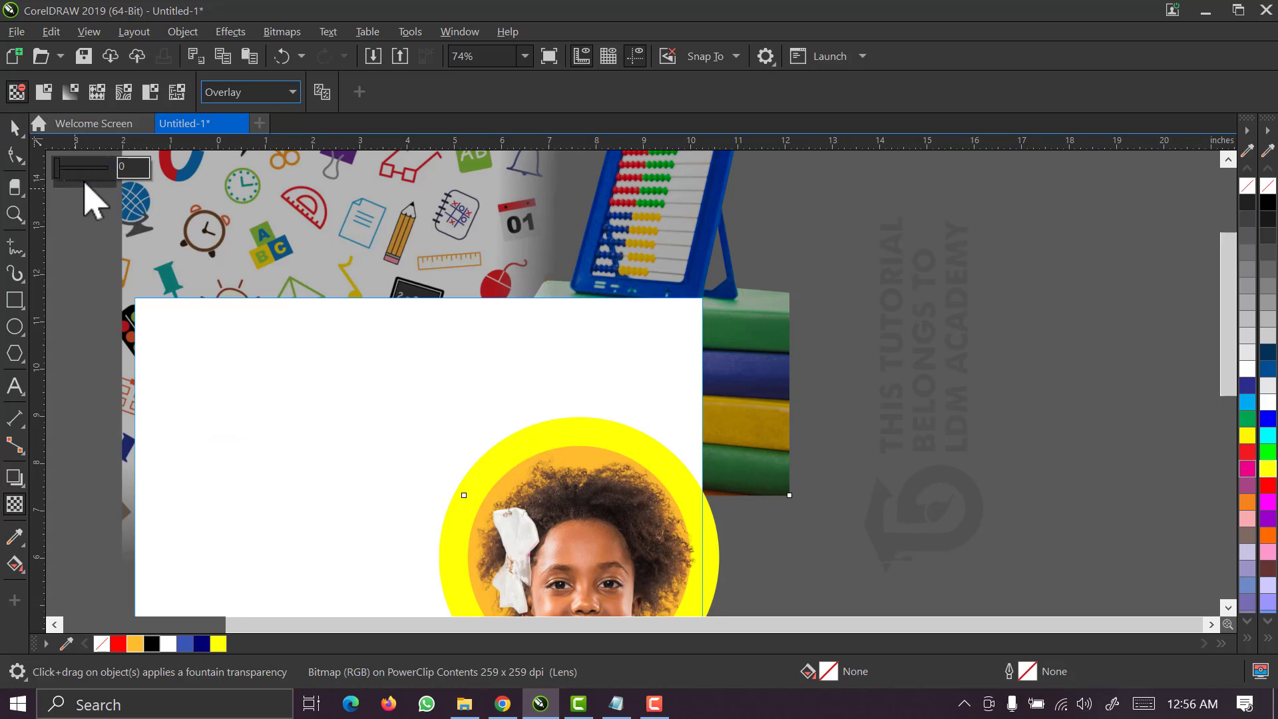
Finish the PowerClip edit, and apply a uniform transparency of 50 to the school-icons image inside the square.
click(80, 178)
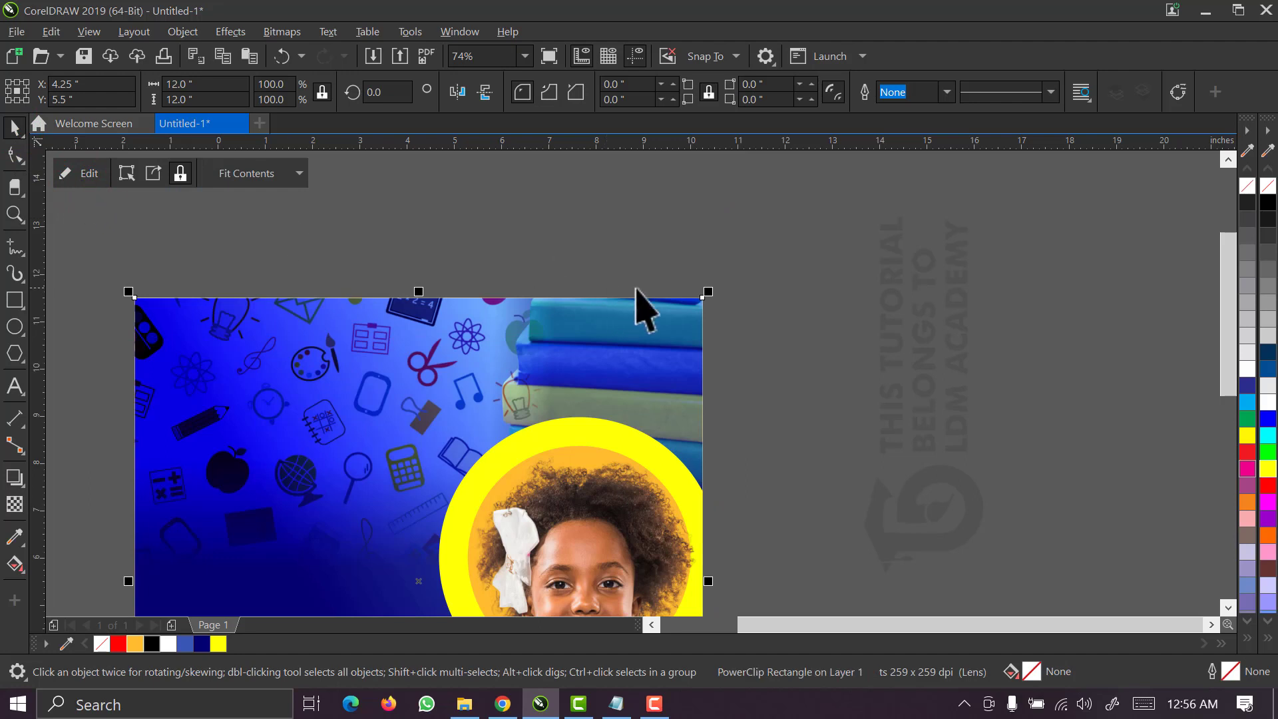
click(802, 310)
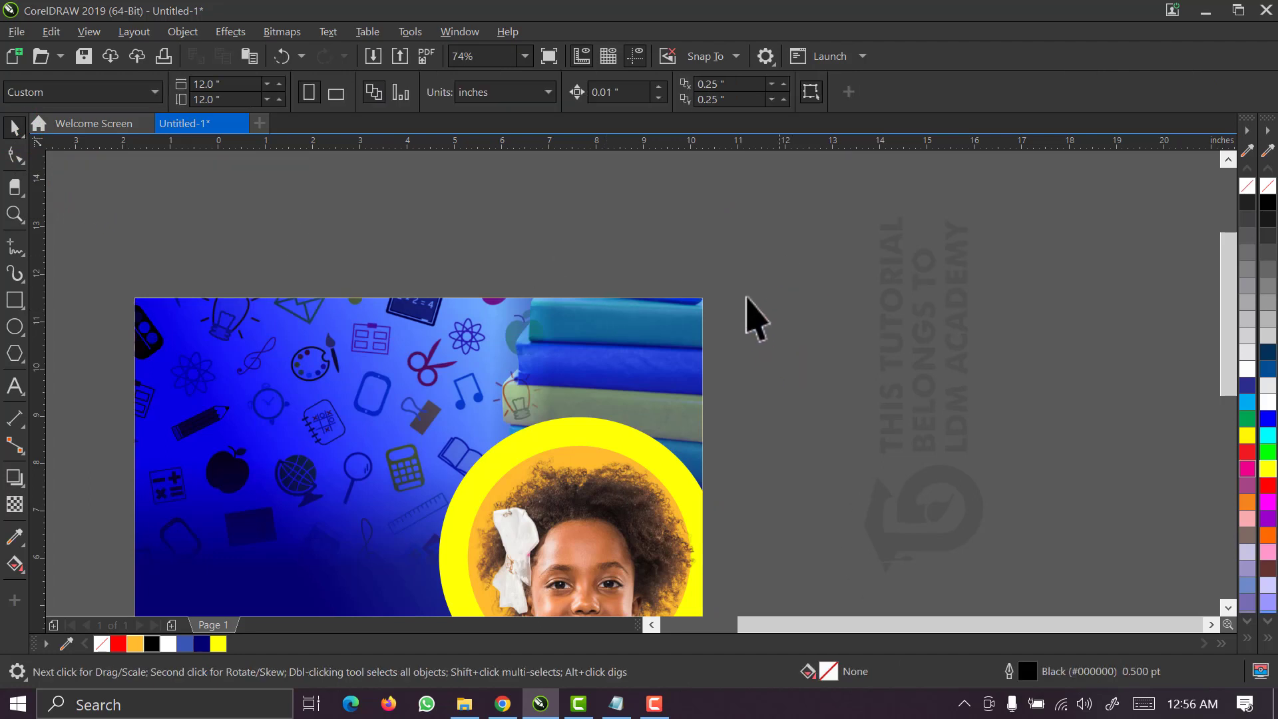
ctrl+click(672, 347)
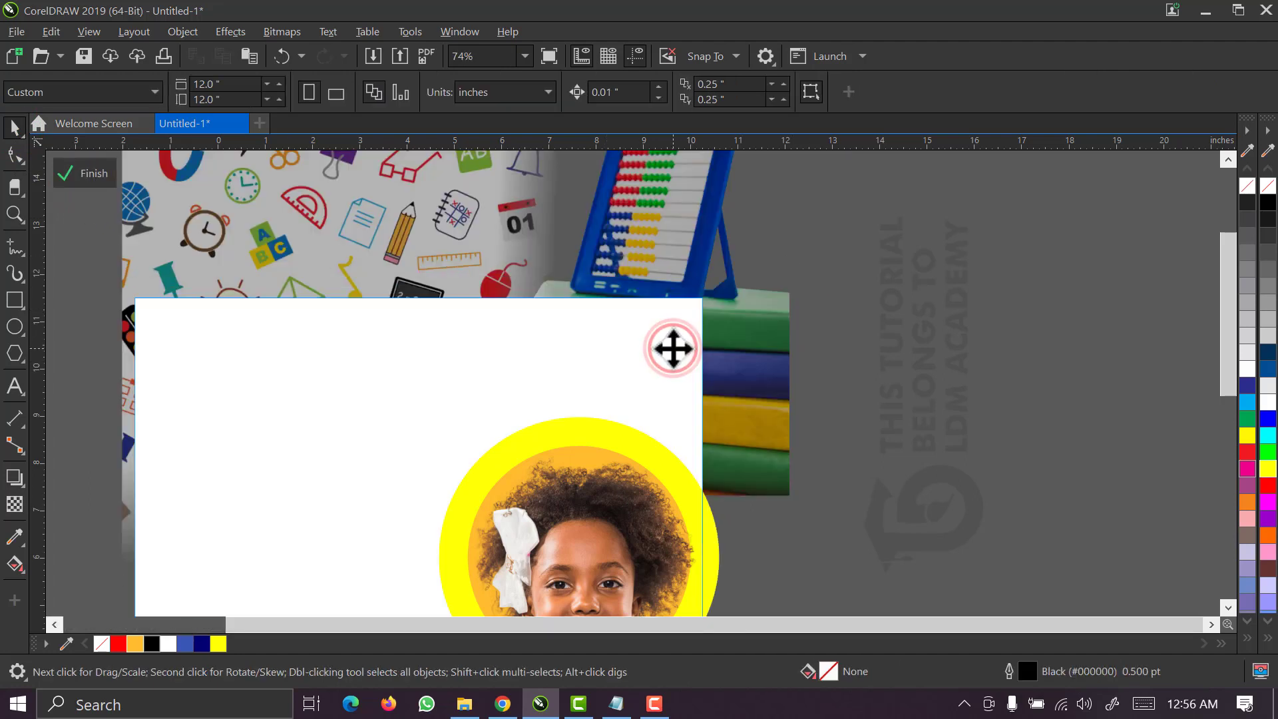
click(334, 248)
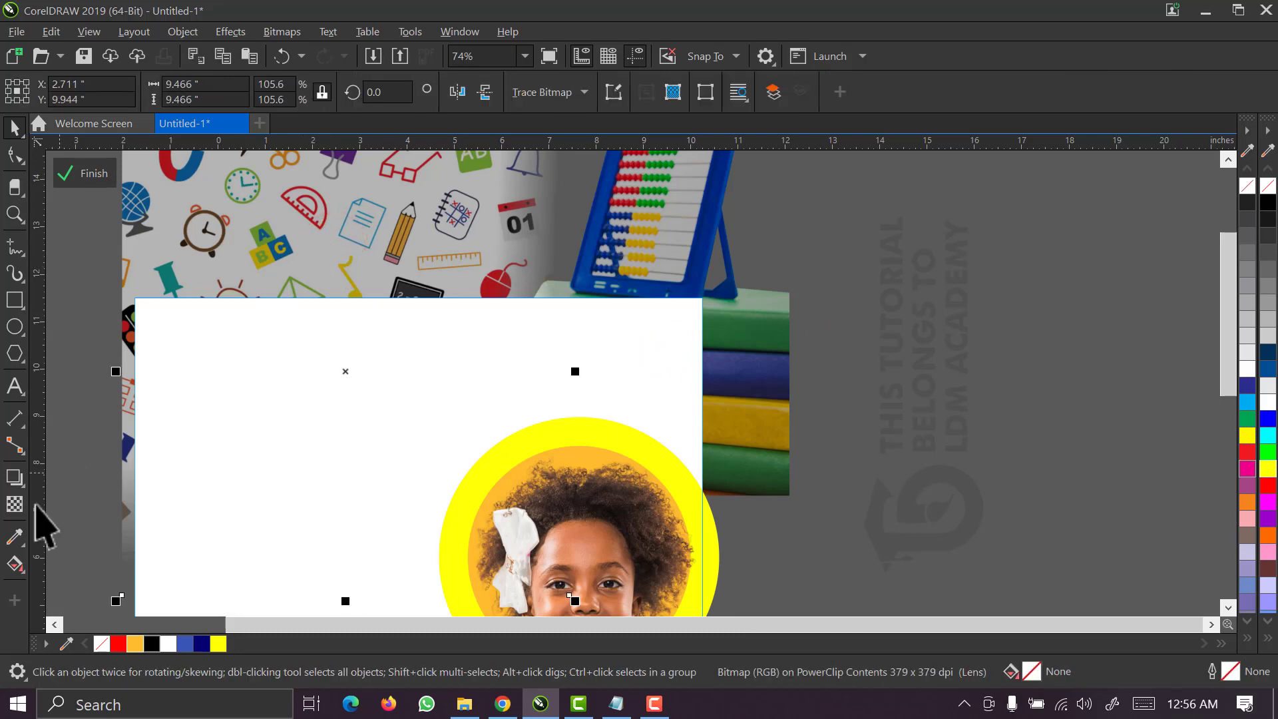
click(14, 511)
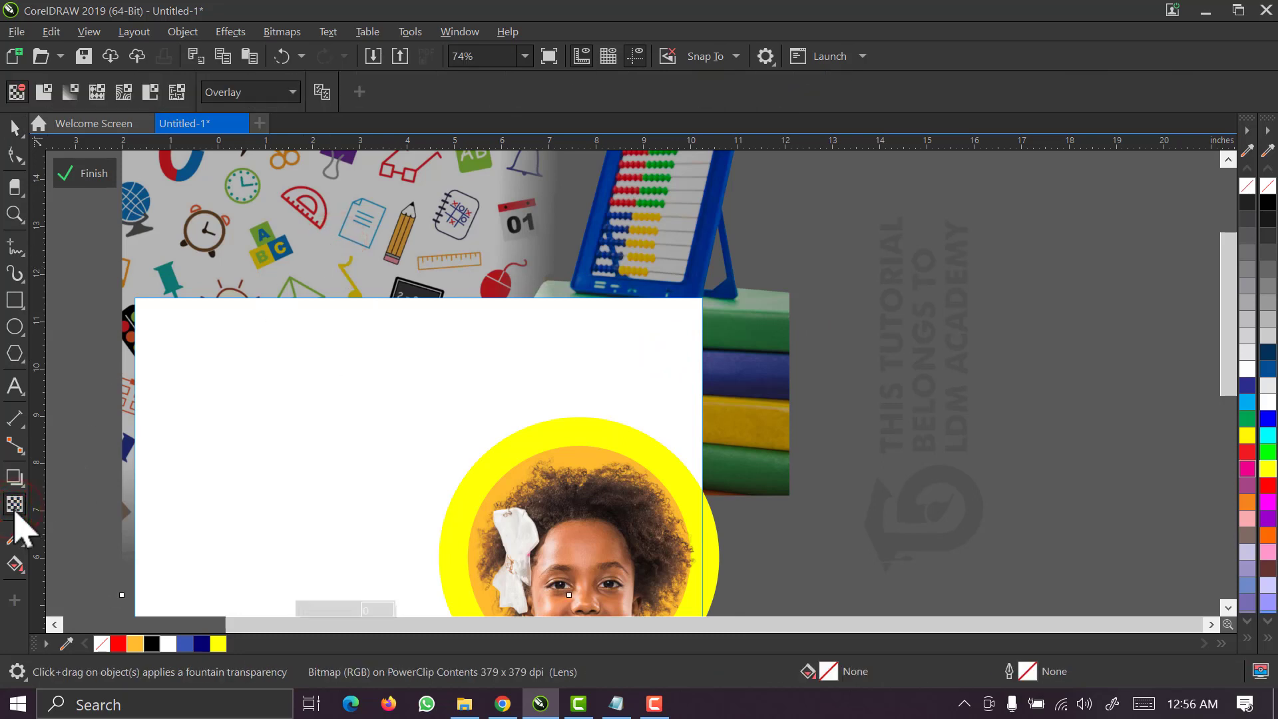
click(43, 93)
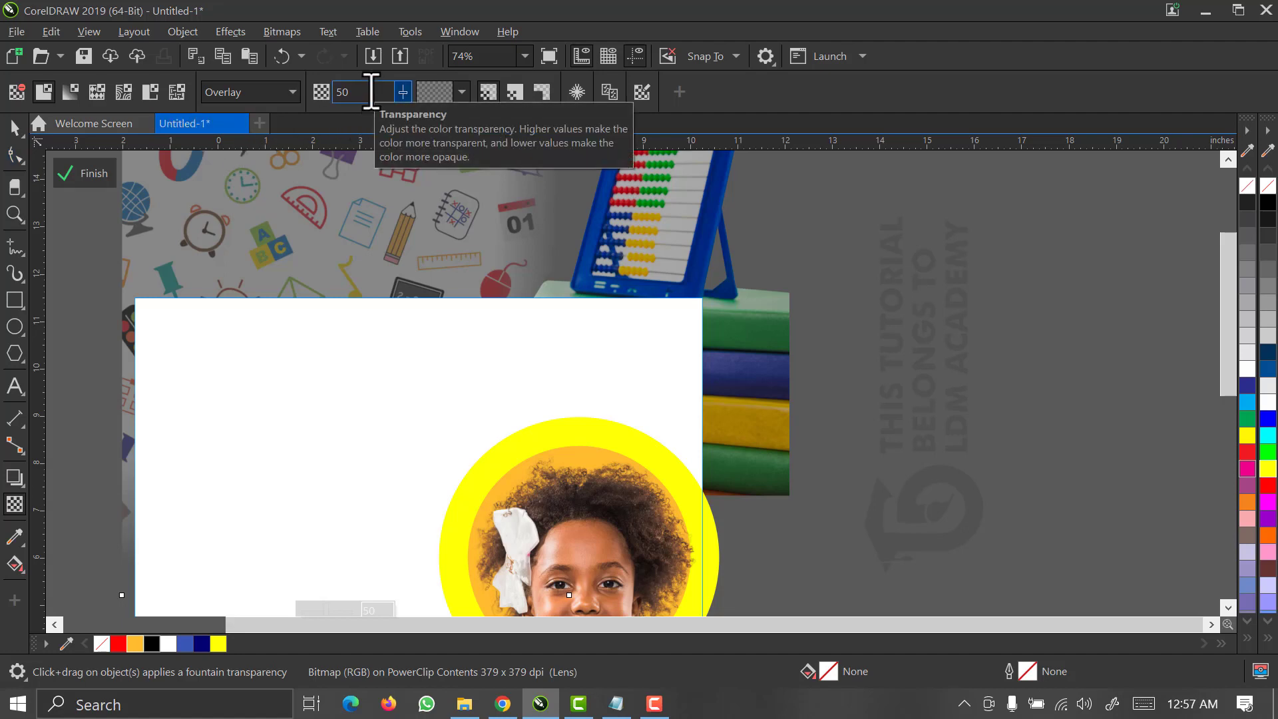
click(14, 128)
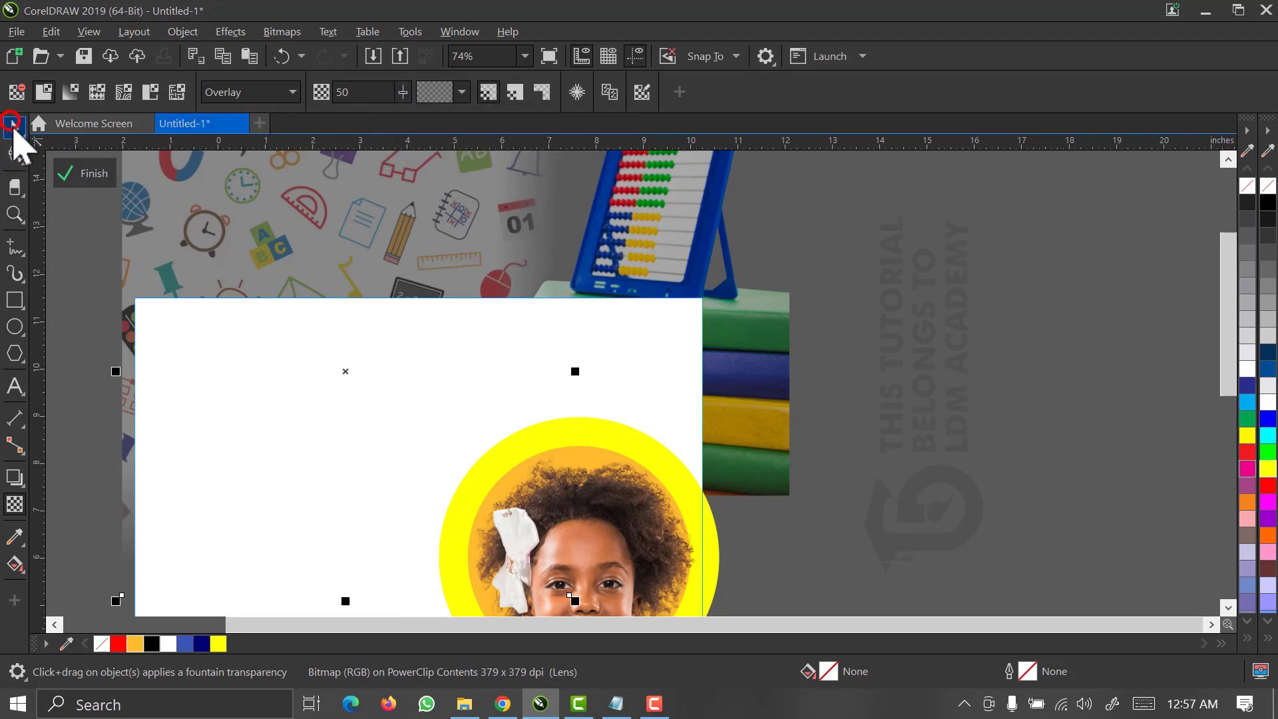
click(87, 177)
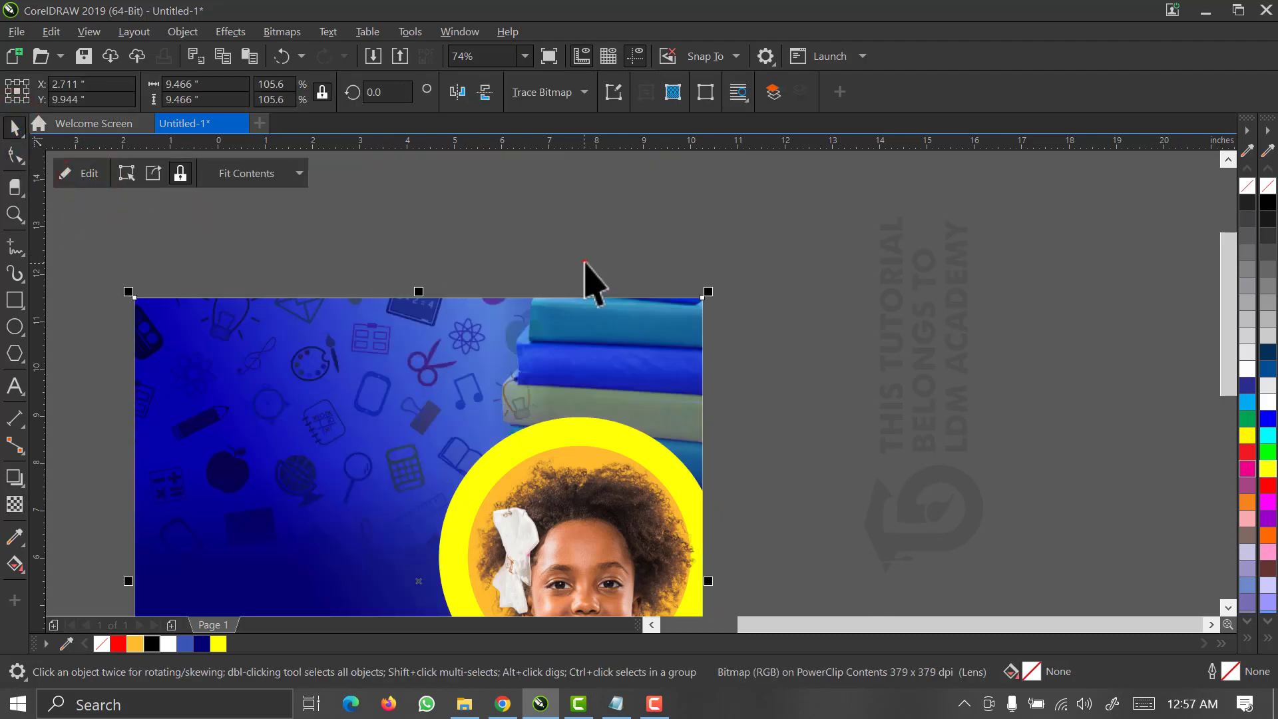
click(584, 263)
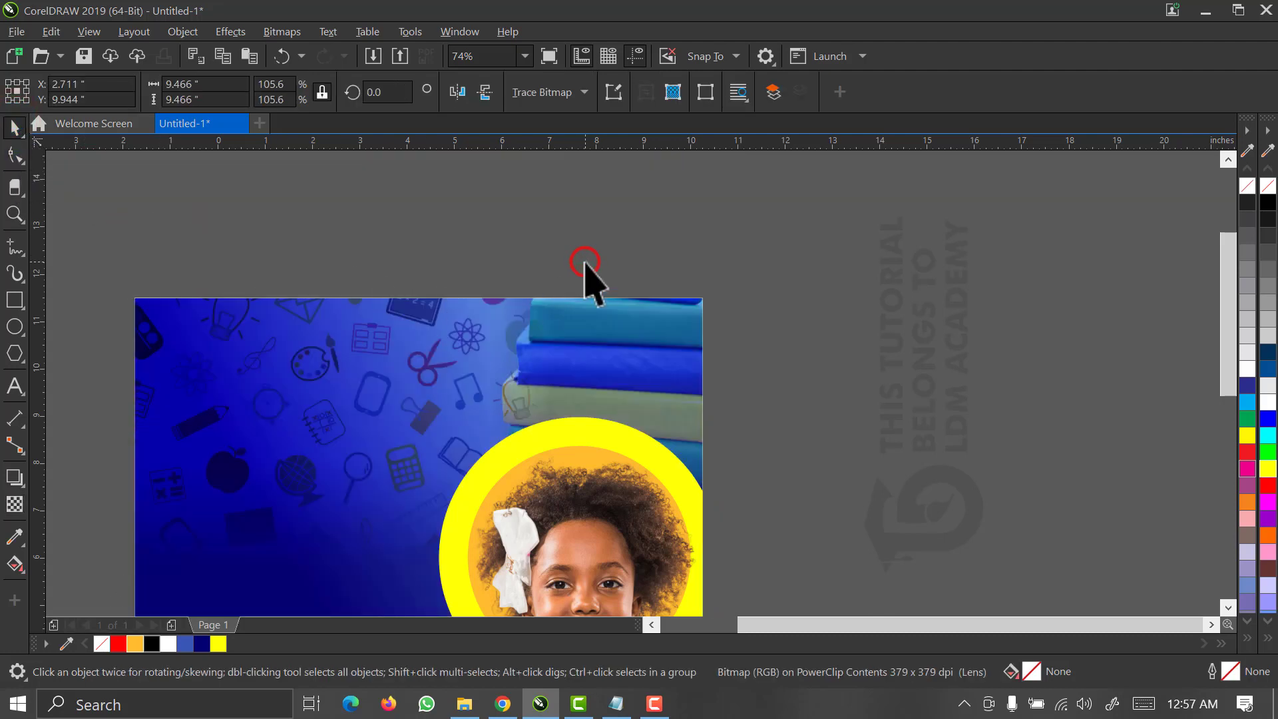
Shift the school-icons image inside the PowerClip slightly left, to an X position of about 2.39 inches.
double_click(577, 333)
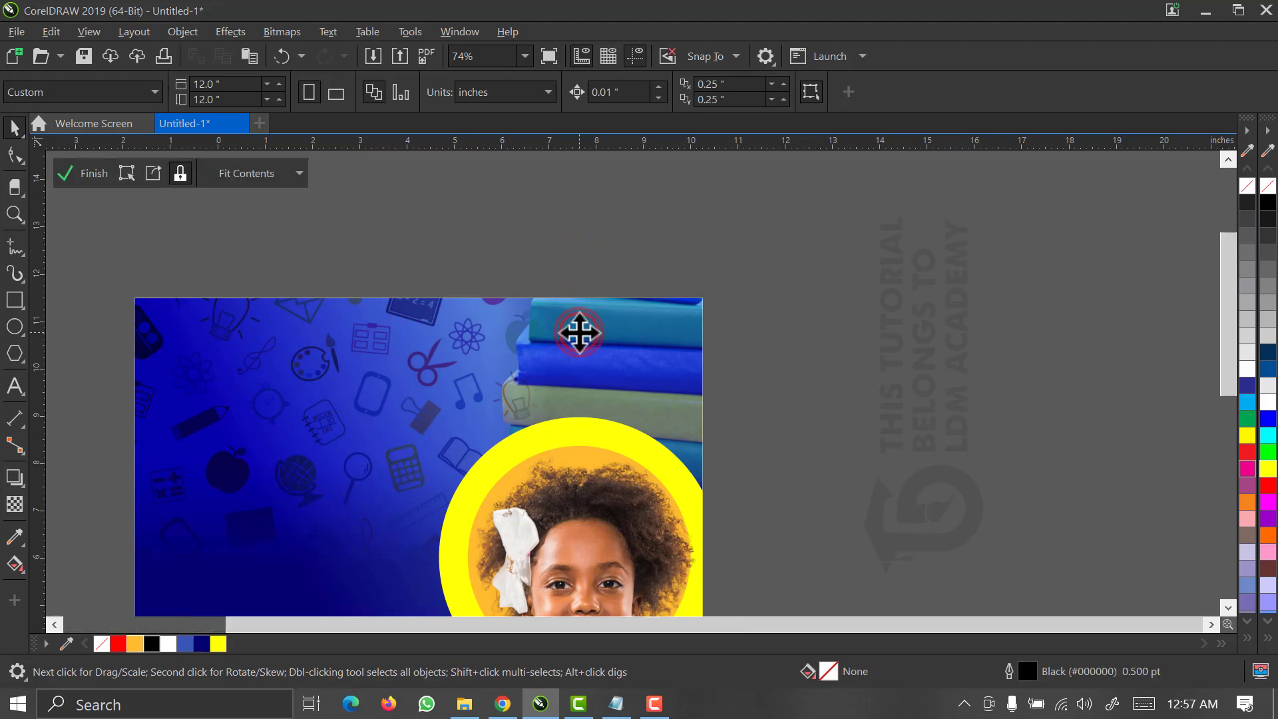
click(400, 257)
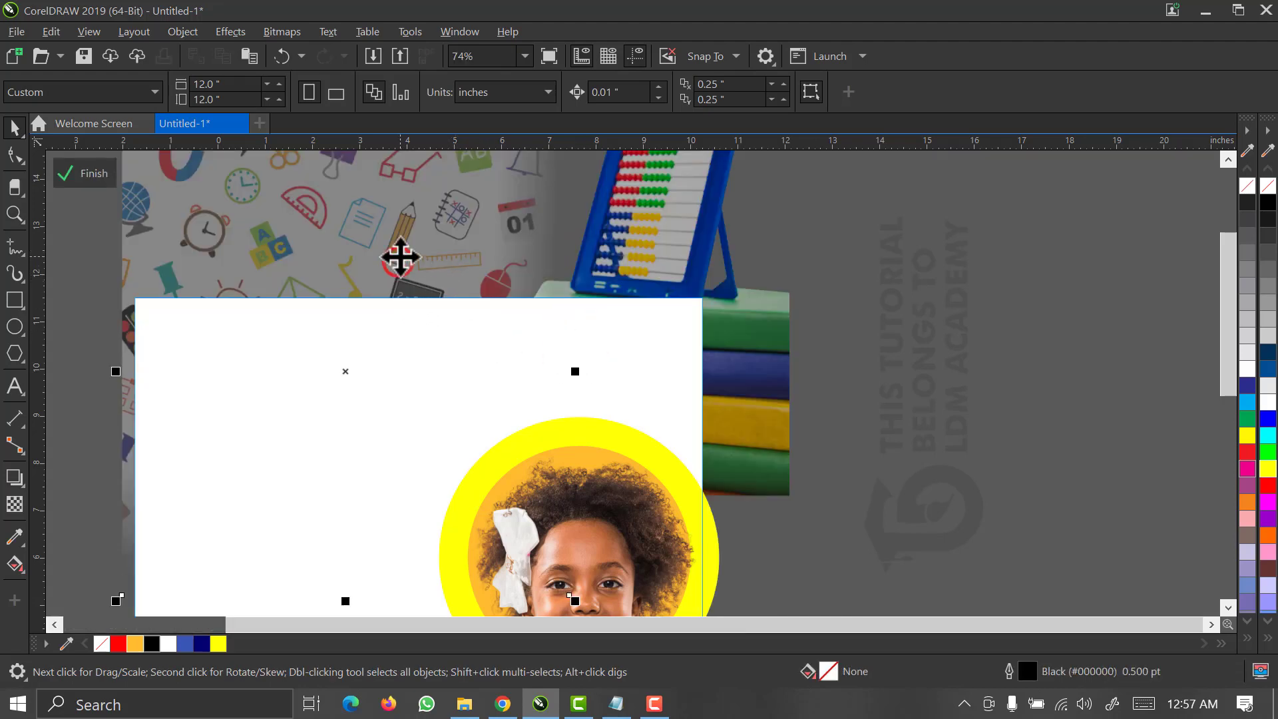
drag(400, 257, 385, 256)
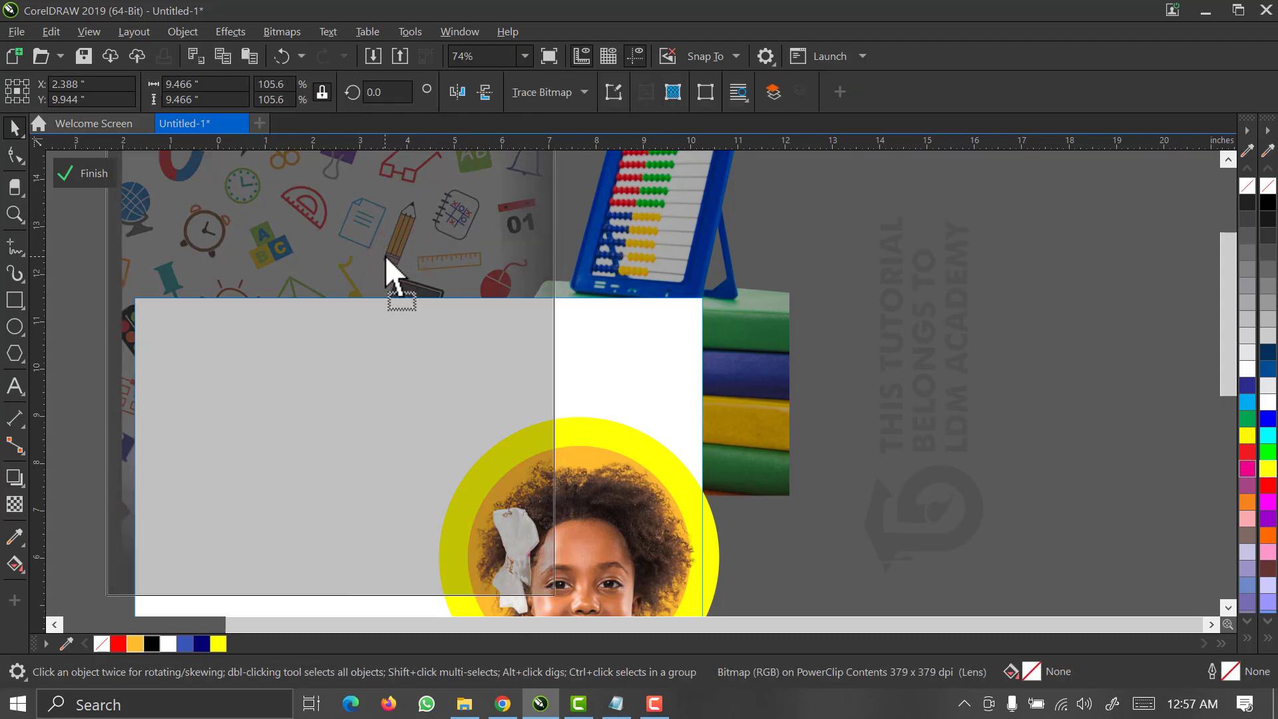
click(90, 174)
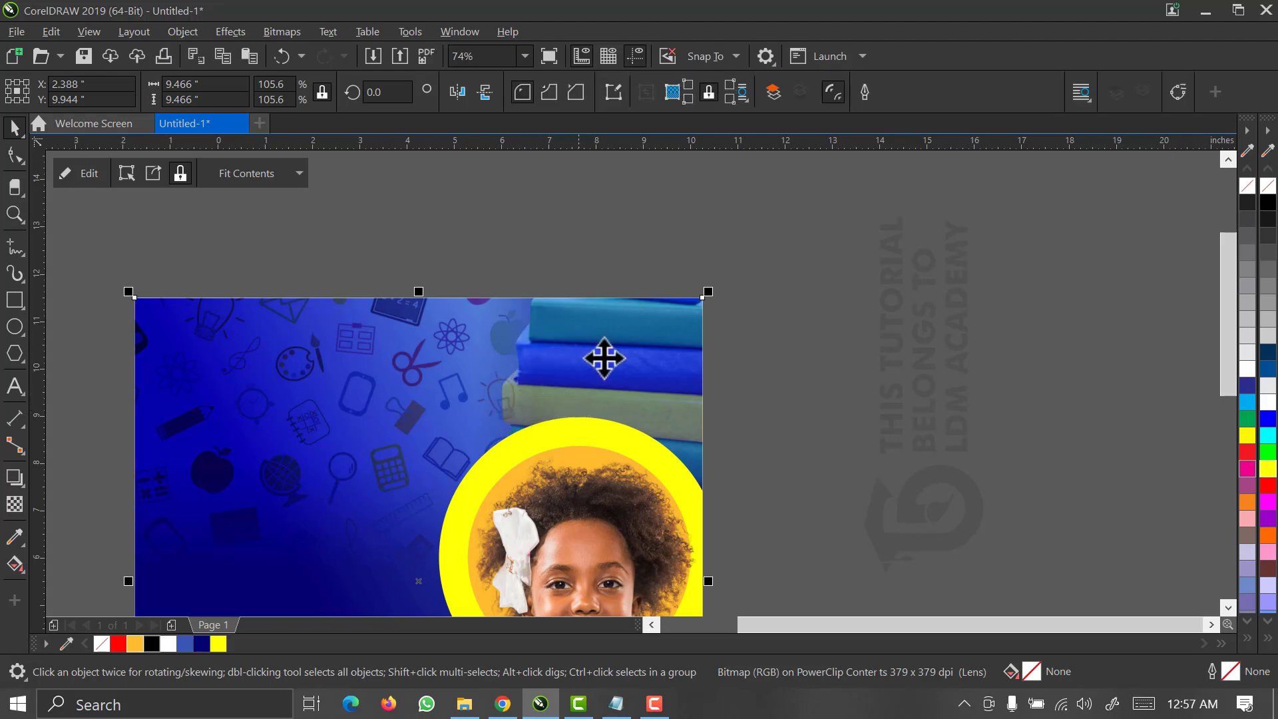
click(834, 360)
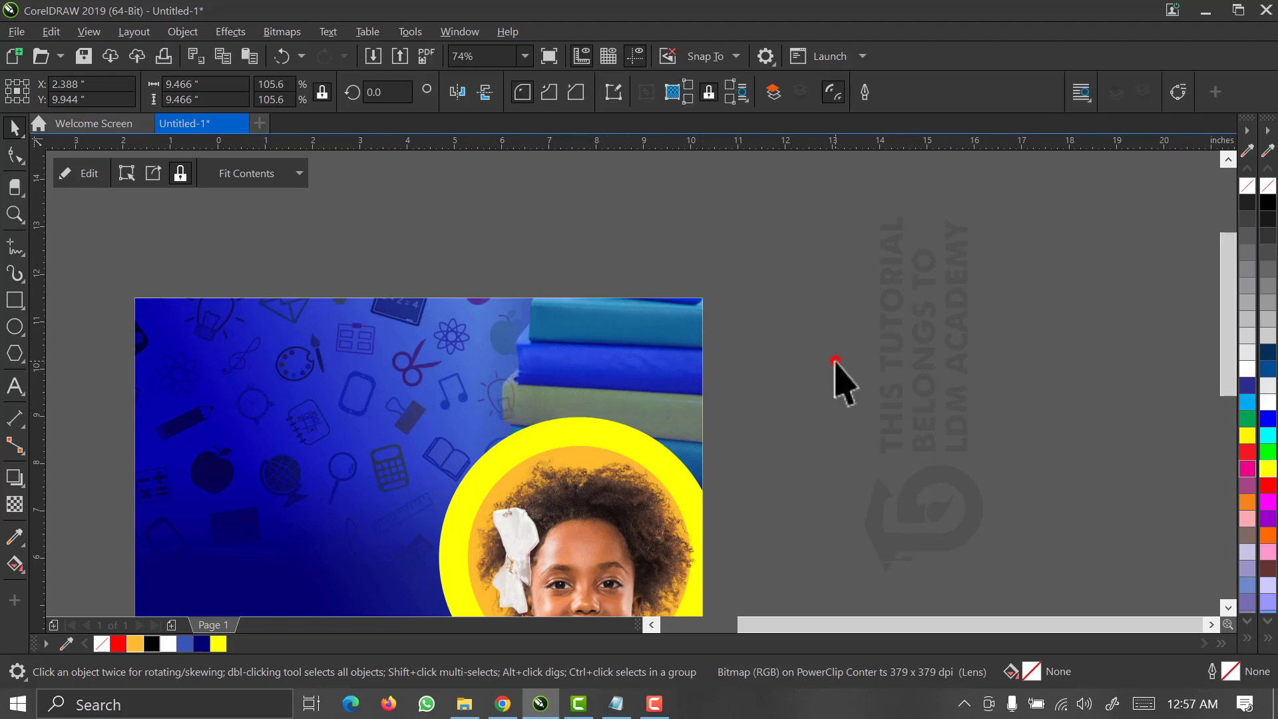
Raise the school-icons image inside the PowerClip to a Y position of about 10.91 inches and finish editing the contents.
click(525, 56)
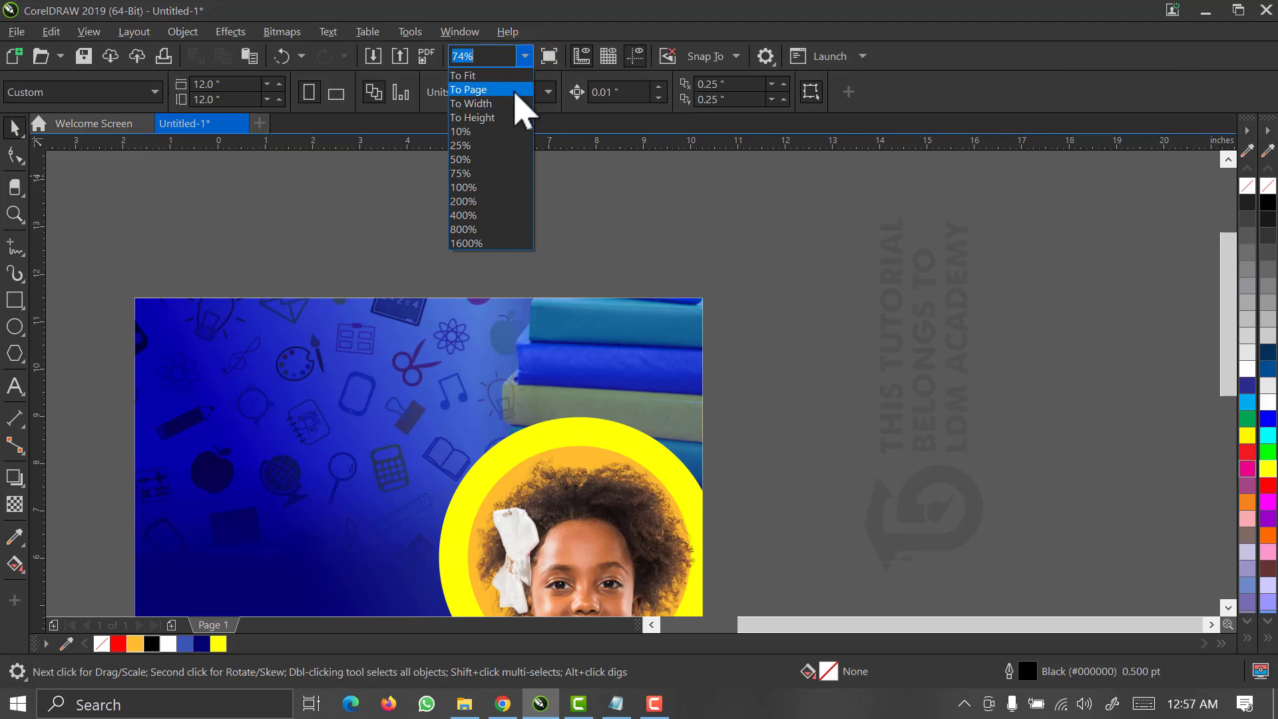
click(516, 90)
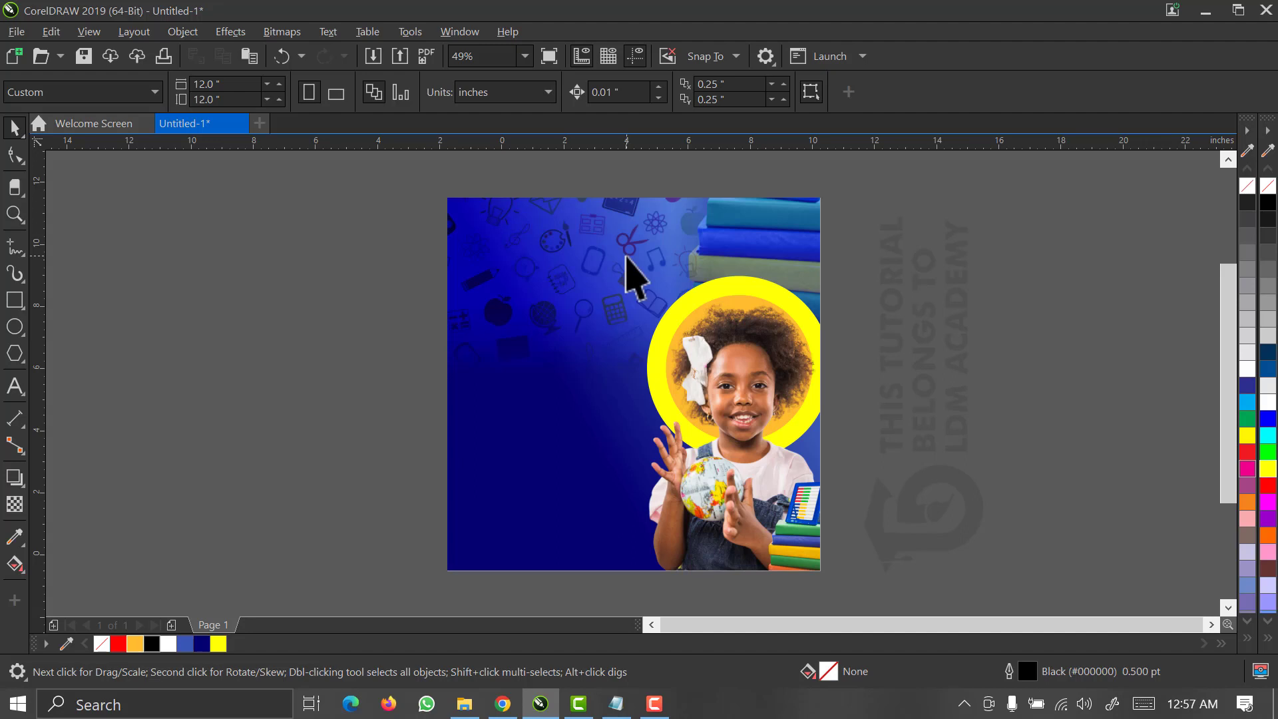
double_click(620, 256)
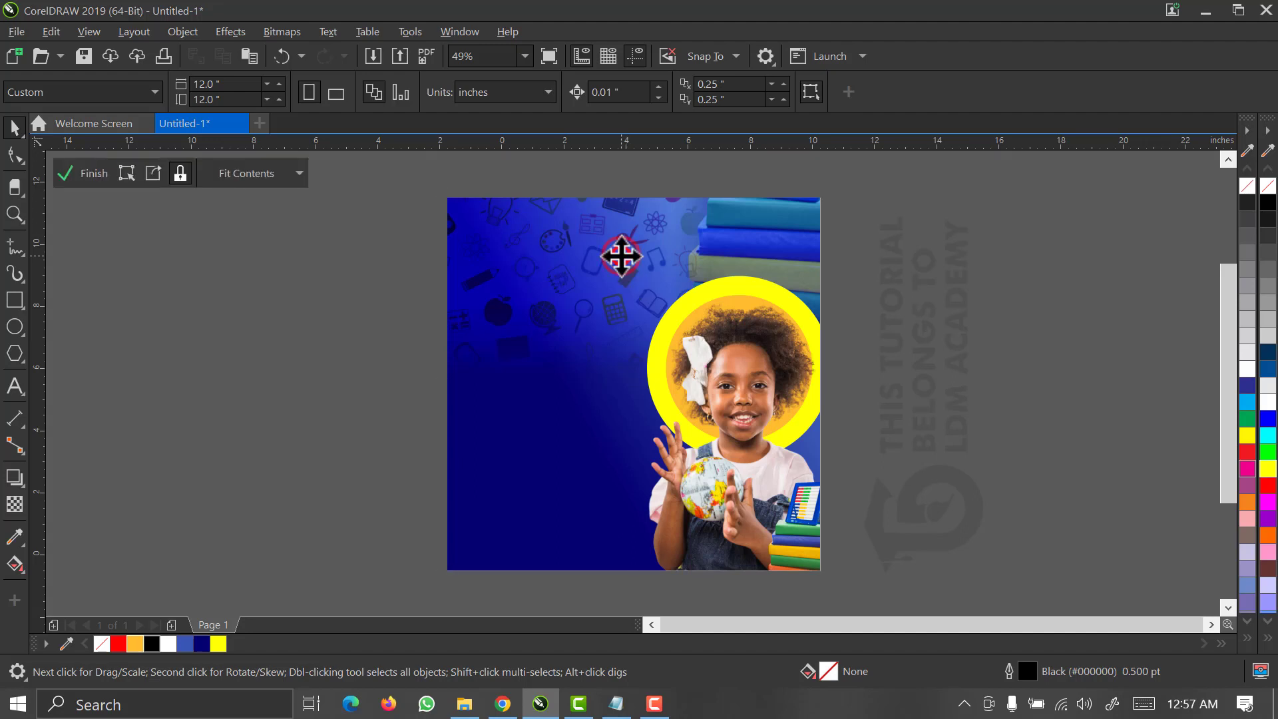
click(566, 241)
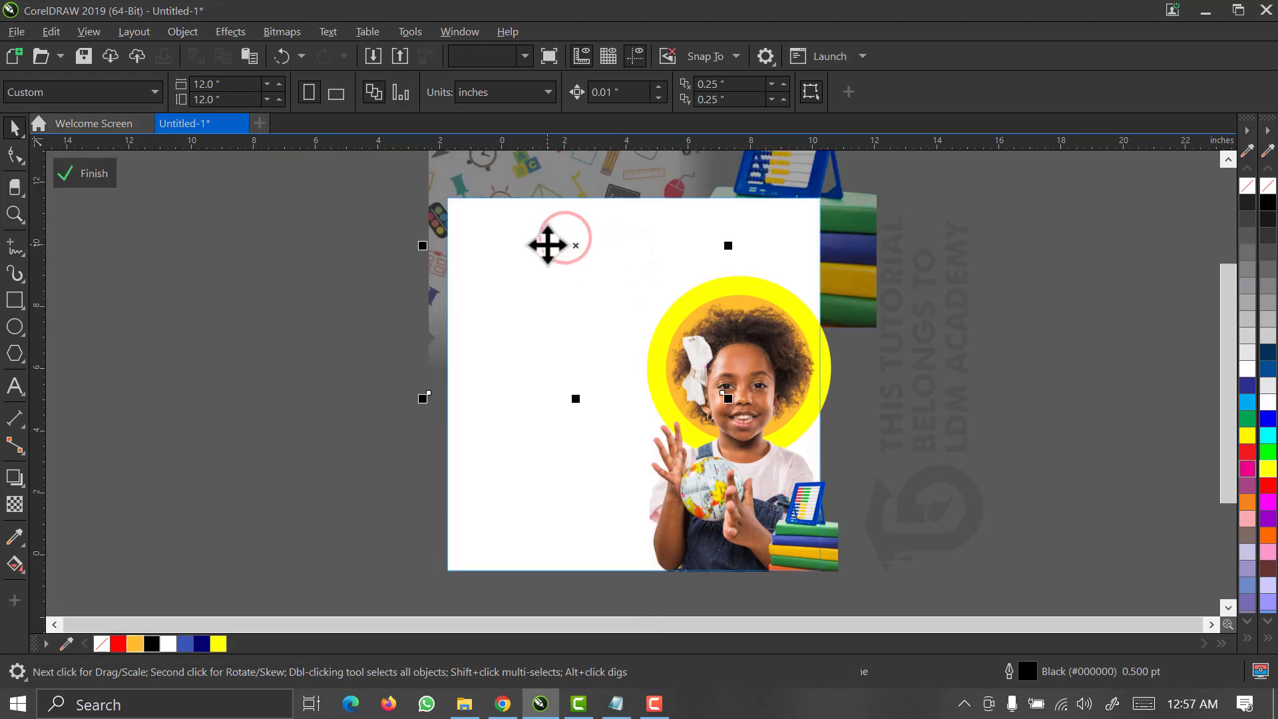
drag(546, 239, 546, 218)
click(546, 218)
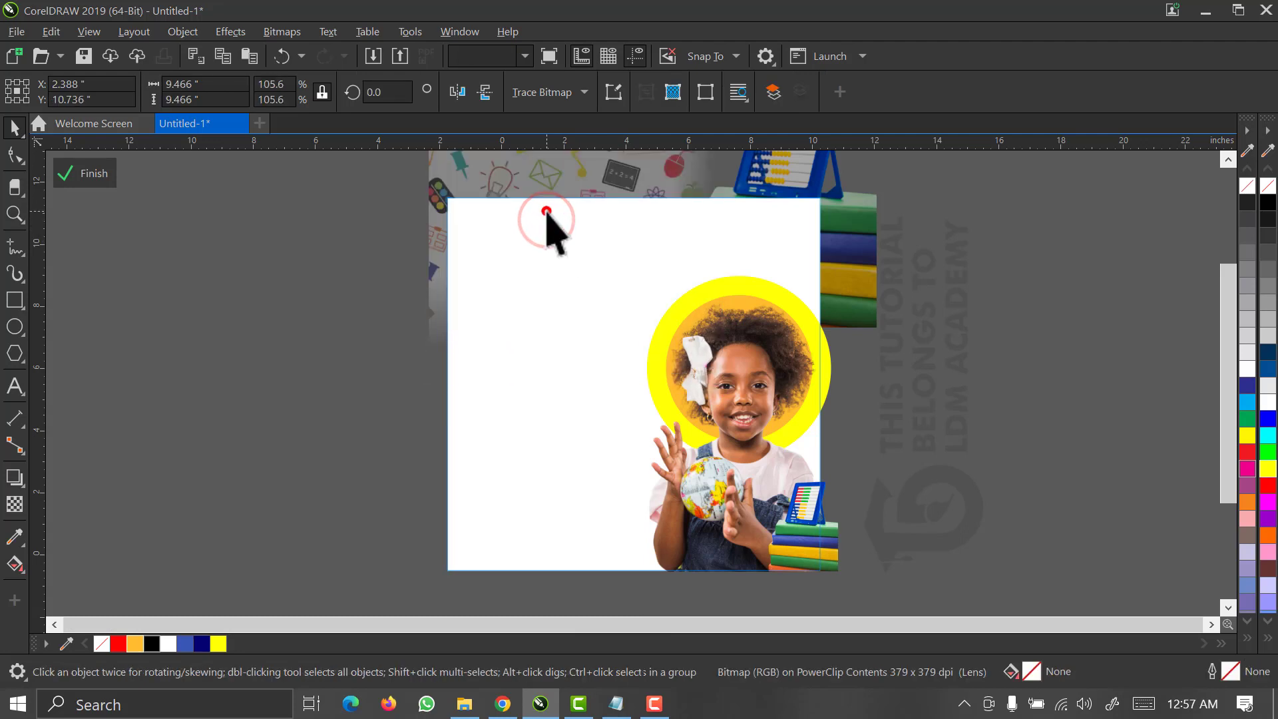
drag(551, 228, 549, 230)
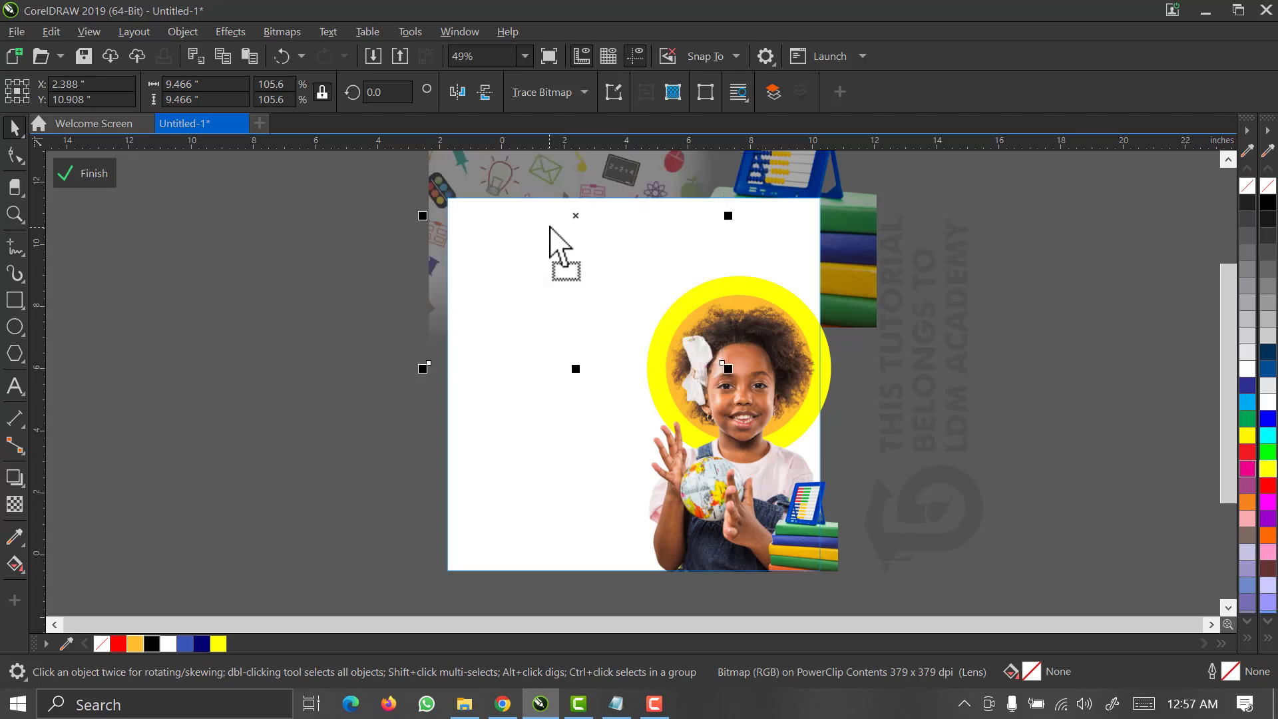
click(85, 172)
click(235, 319)
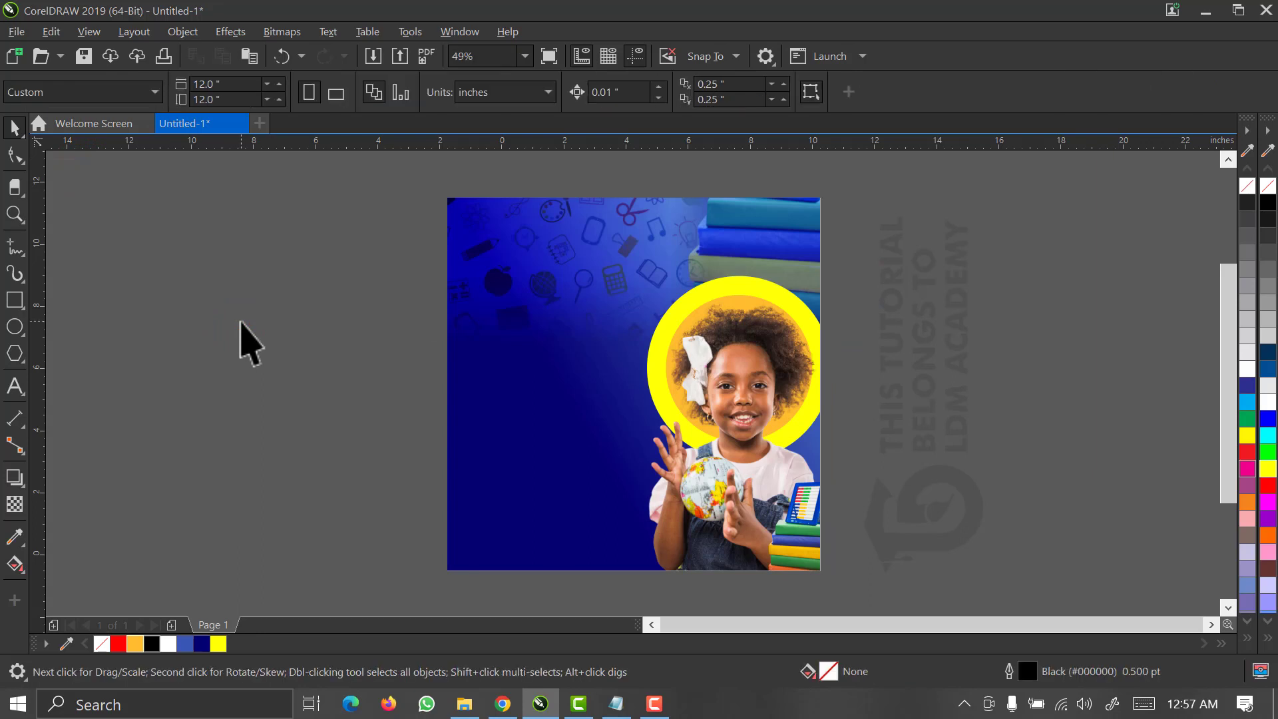
click(638, 349)
click(894, 286)
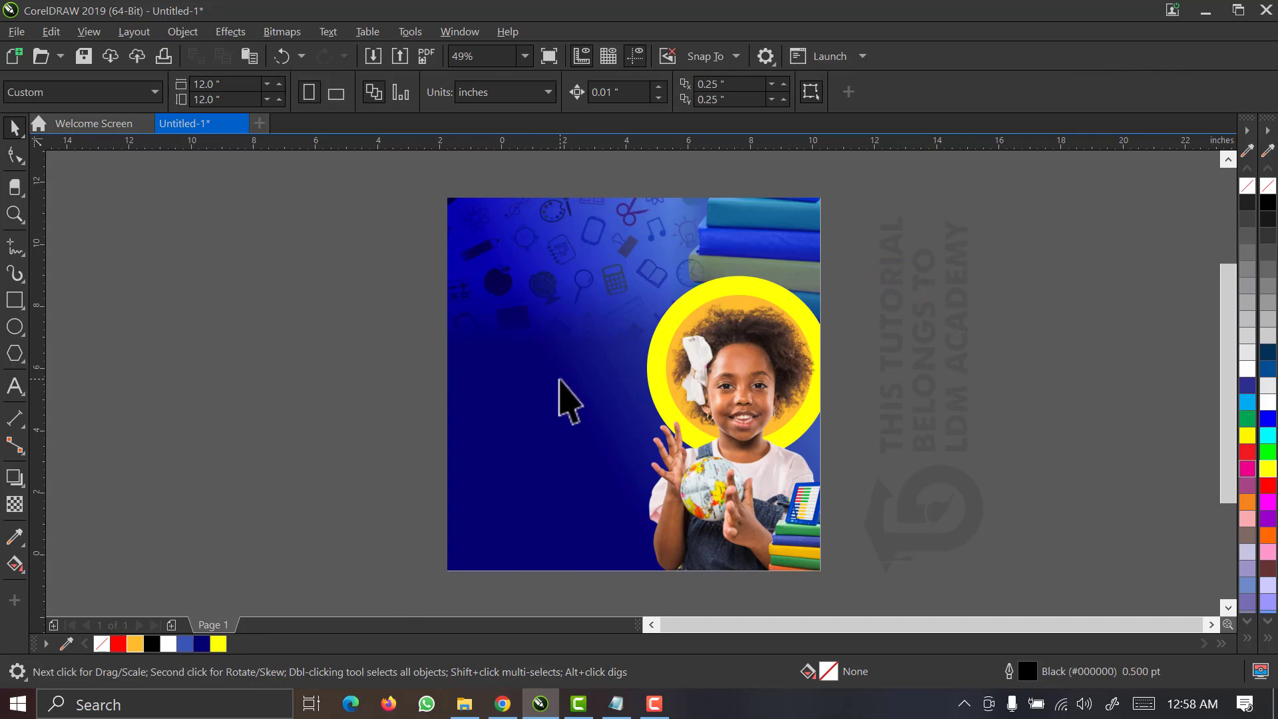
Switch to the TEXT file in Notepad and copy the flyer wording from SCHOOL down to the phone number.
click(629, 705)
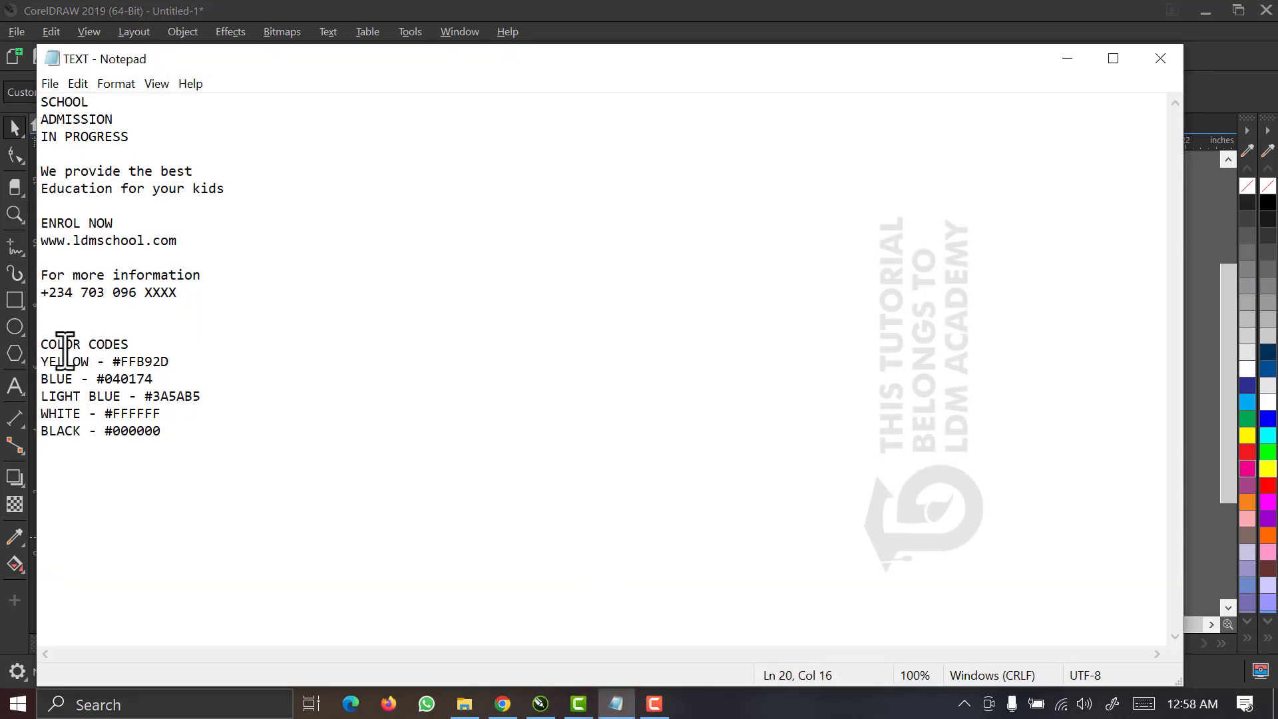
drag(187, 297, 31, 81)
key(ctrl+c)
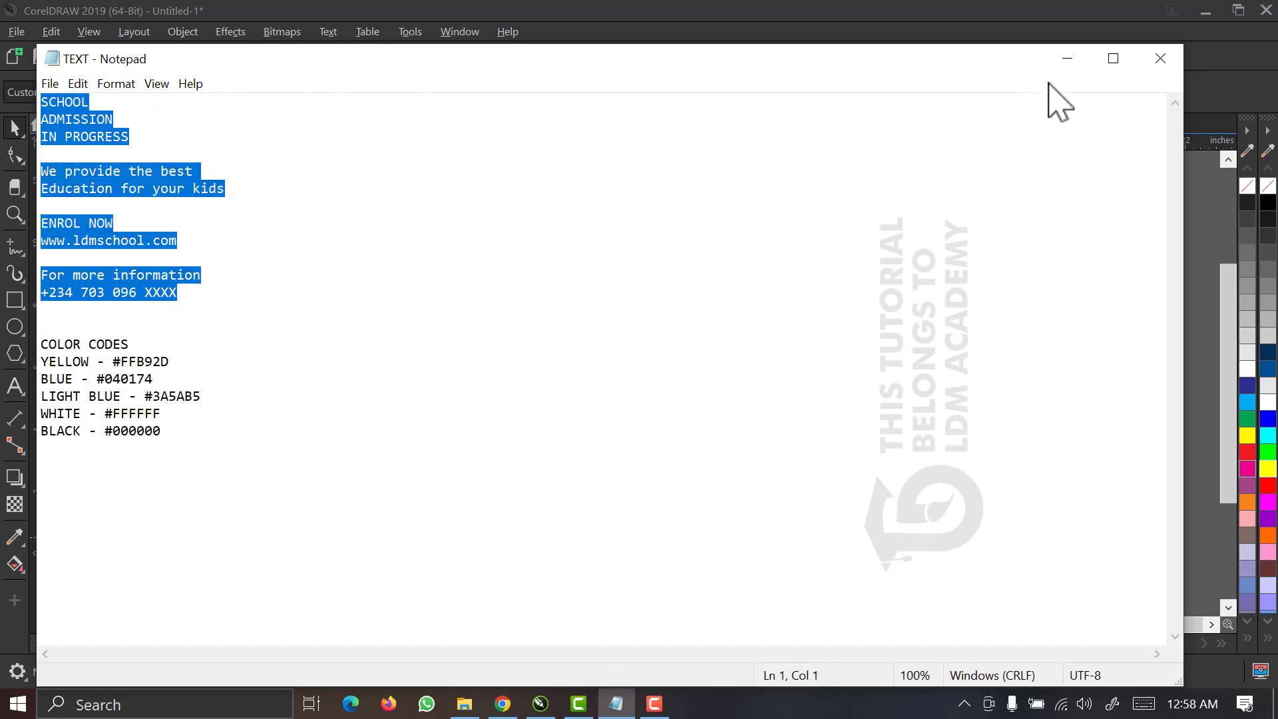
click(1065, 59)
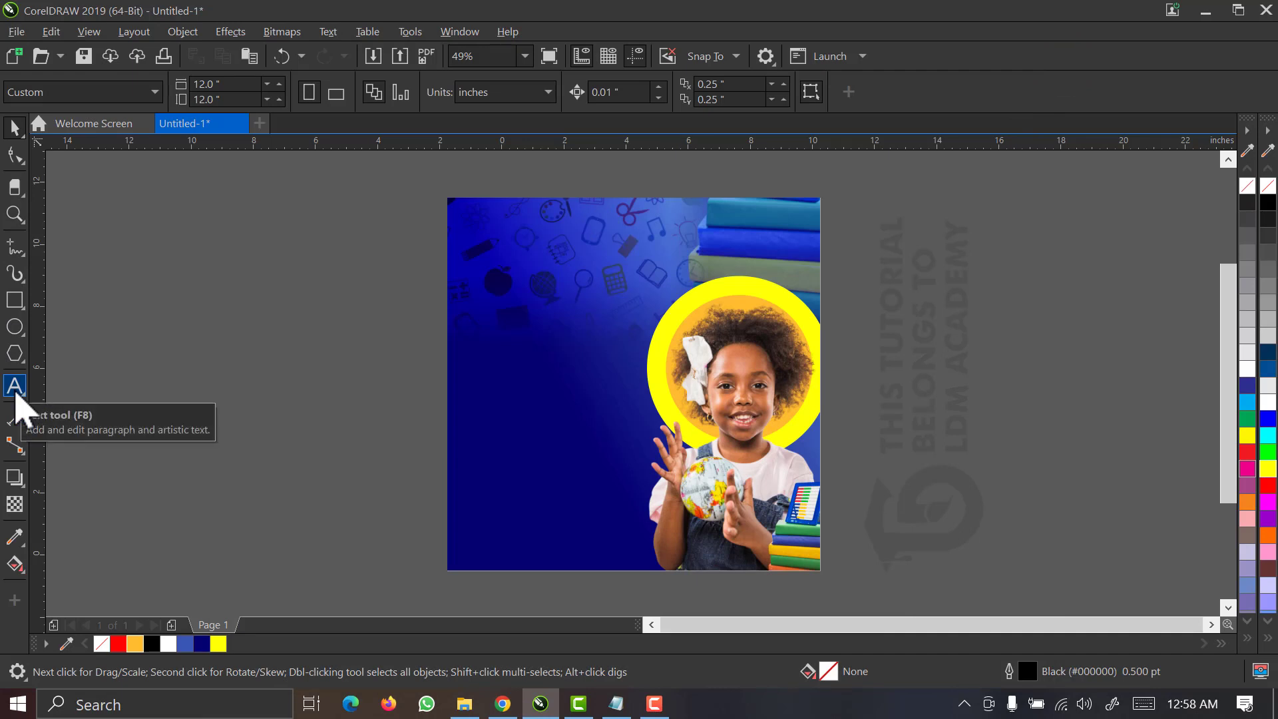
Paste the copied flyer wording in CorelDRAW as artistic text on the empty workspace to the left of the square.
click(15, 388)
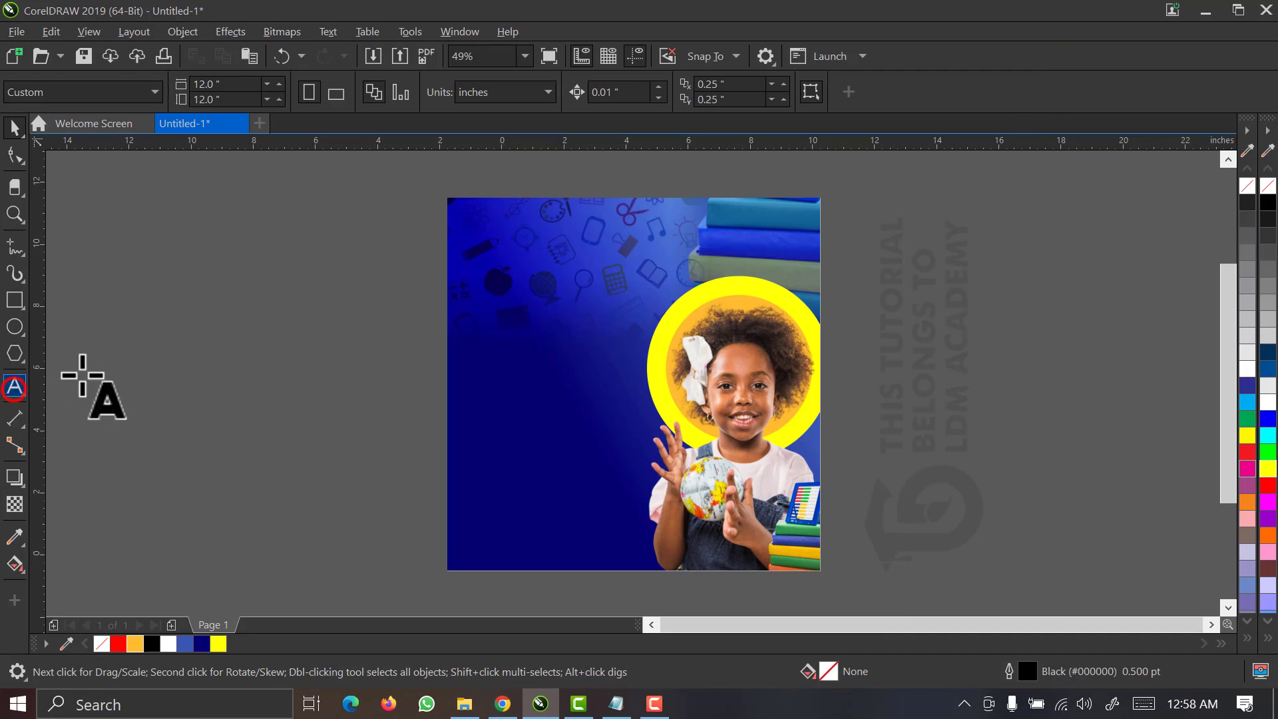
click(191, 319)
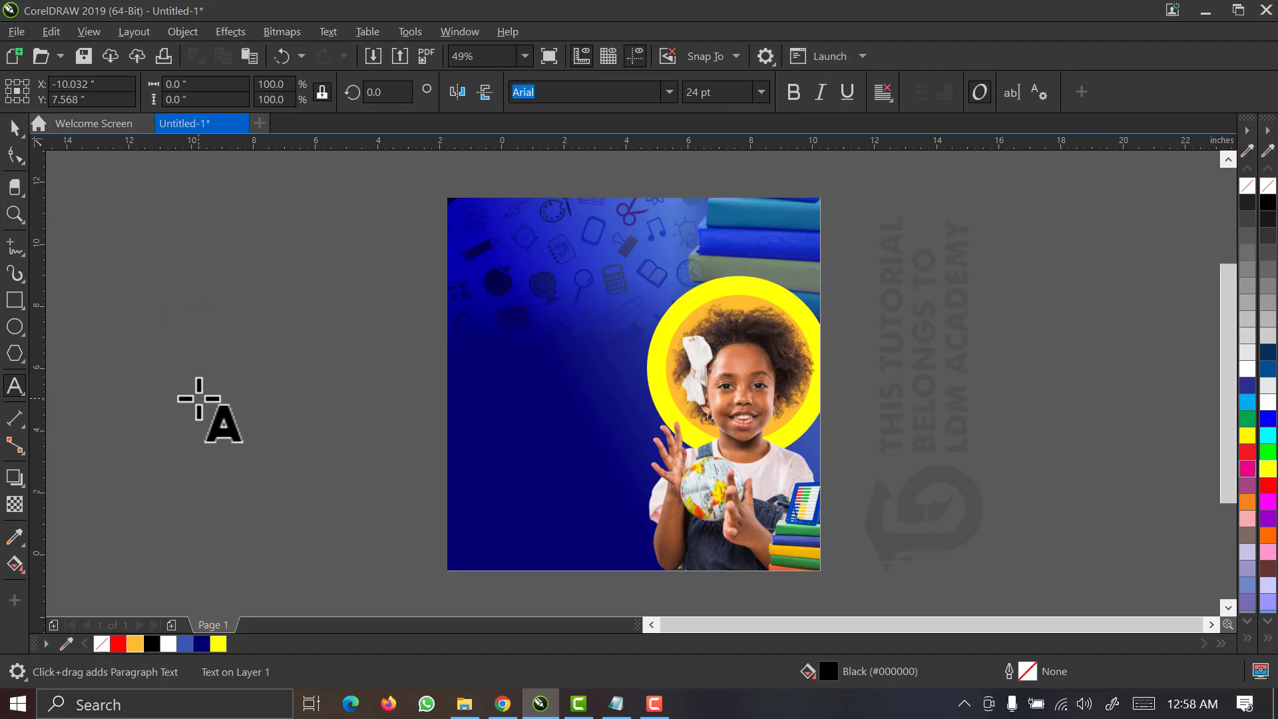
key(ctrl+v)
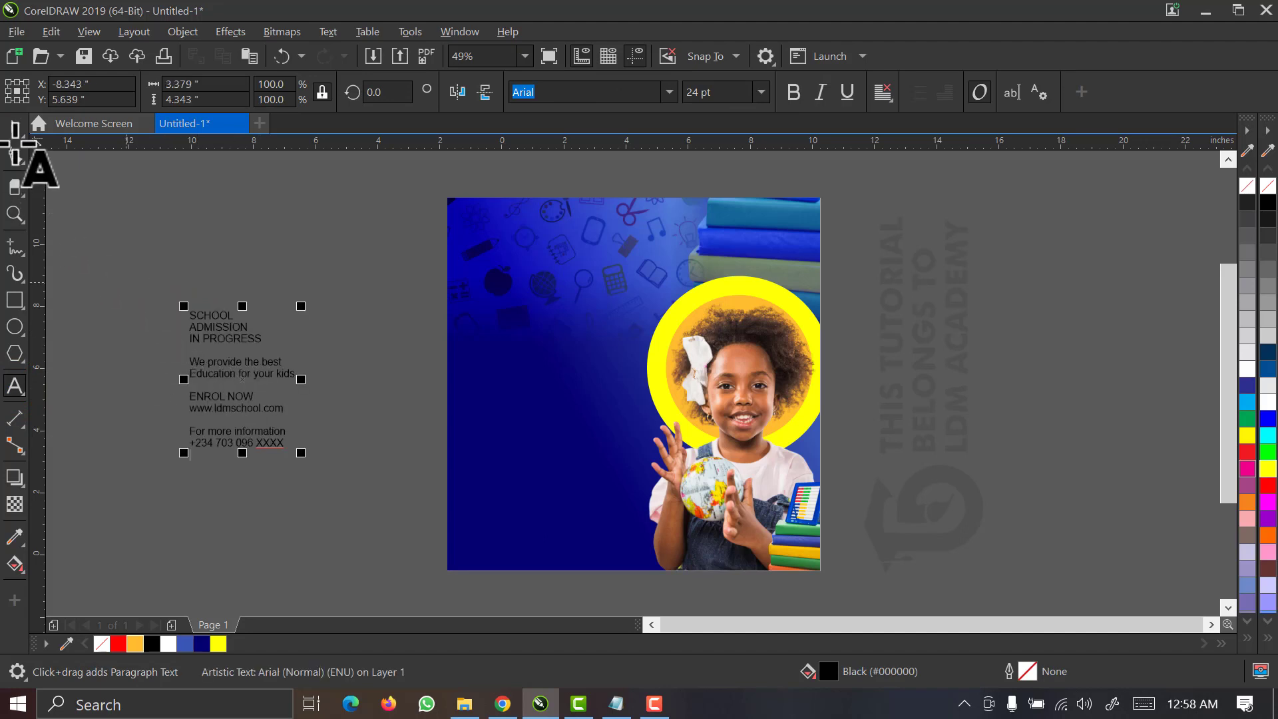
Break the pasted text block into separate lines and move SCHOOL, ADMISSION and IN PROGRESS onto the blue background.
click(13, 129)
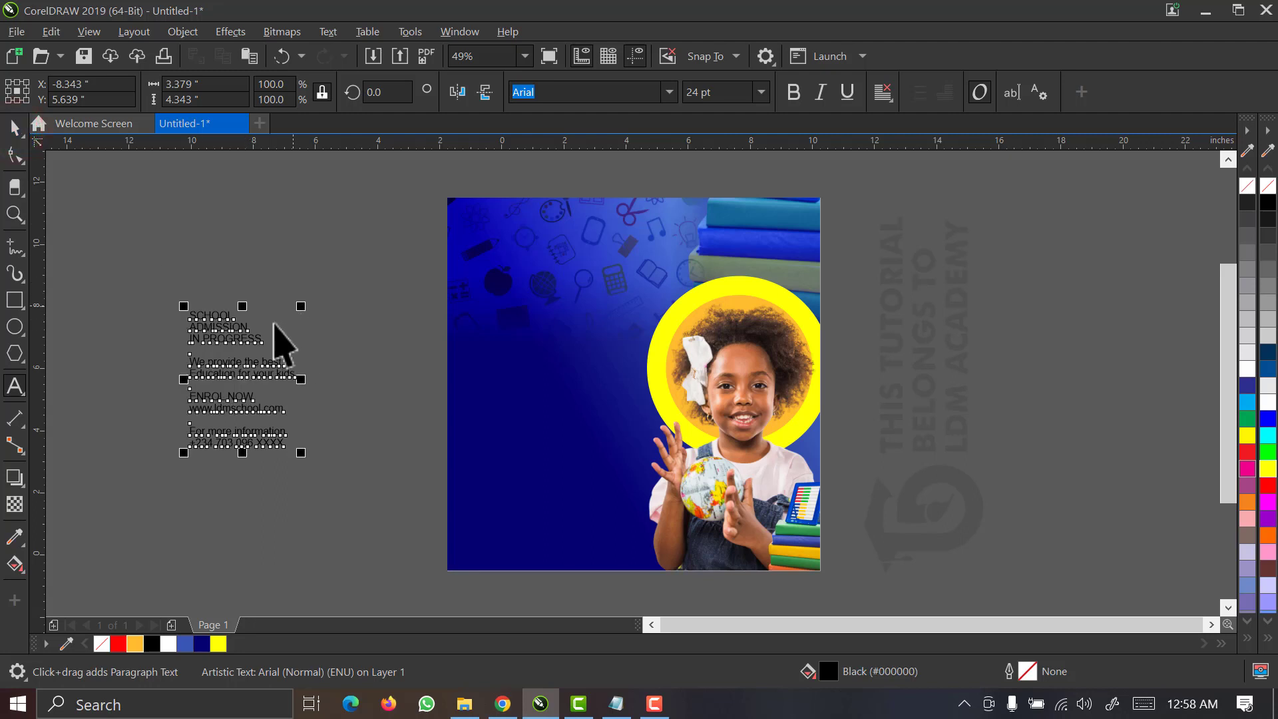
key(ctrl+space)
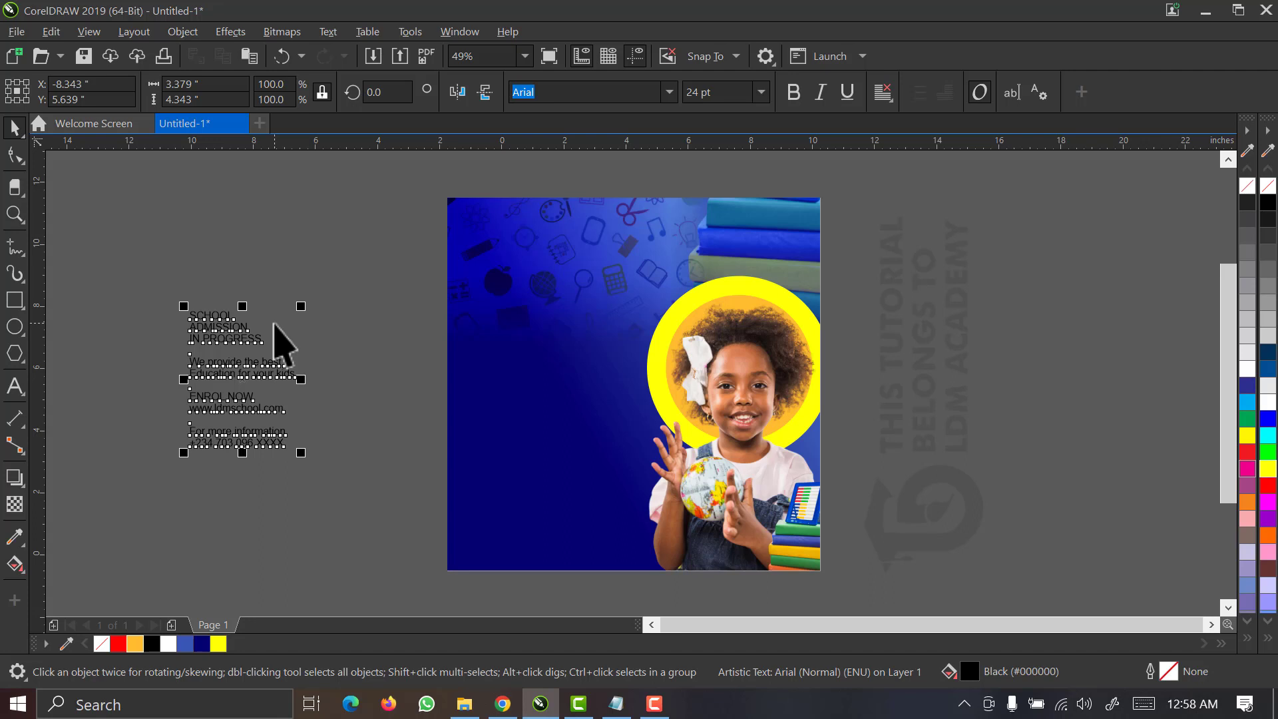
drag(309, 274, 518, 338)
key(Escape)
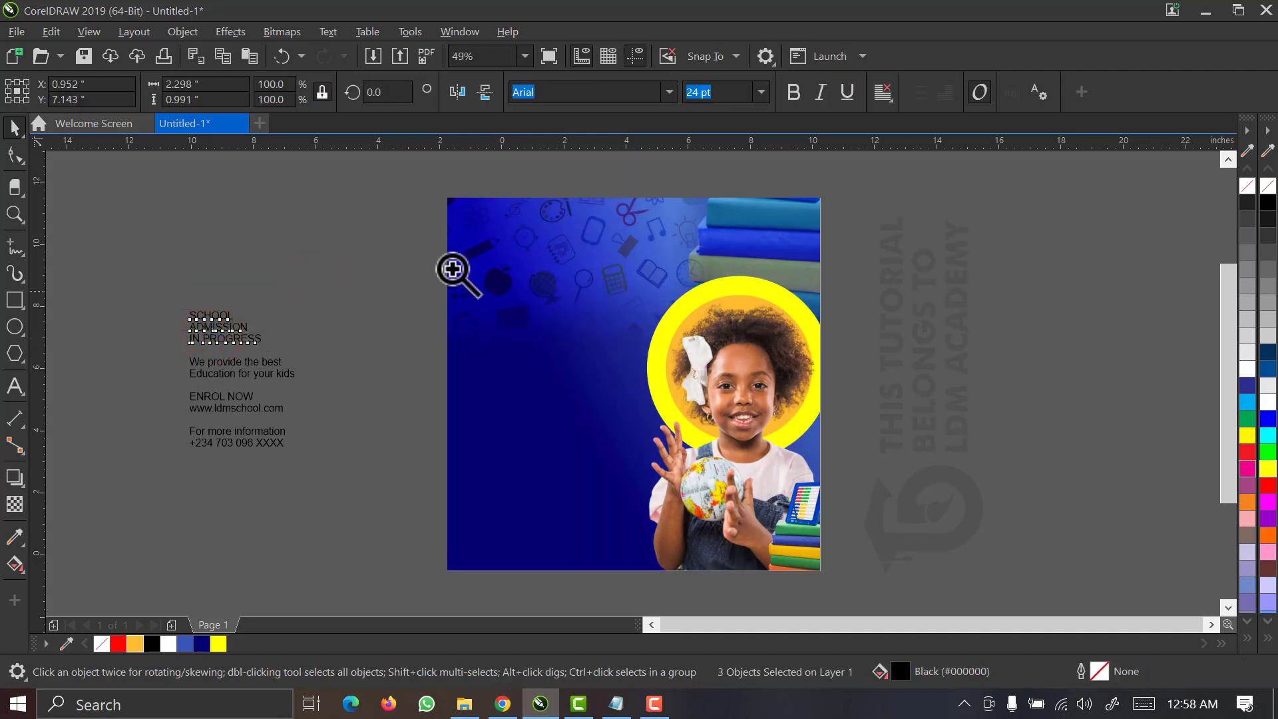
drag(414, 203, 885, 452)
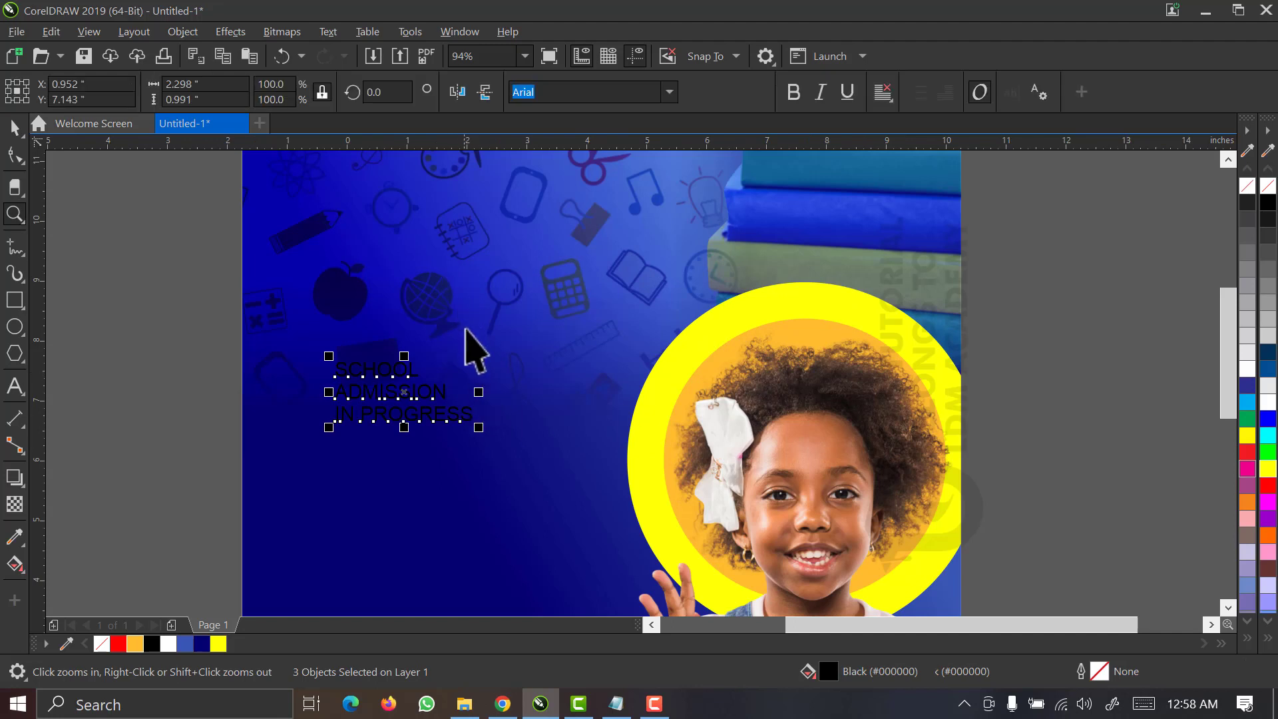
Set the font of the SCHOOL, ADMISSION and IN PROGRESS lines to Galano Grotesque Alt ExtraBold.
click(669, 92)
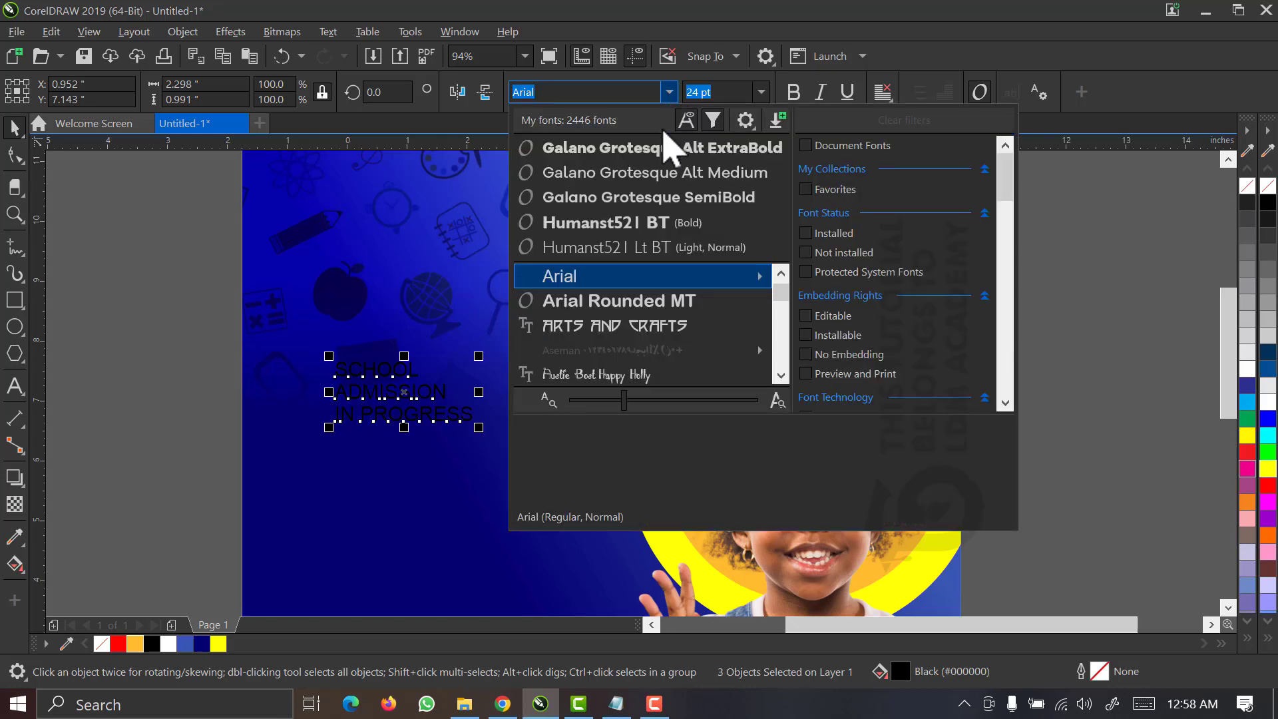
mouse_move(659, 152)
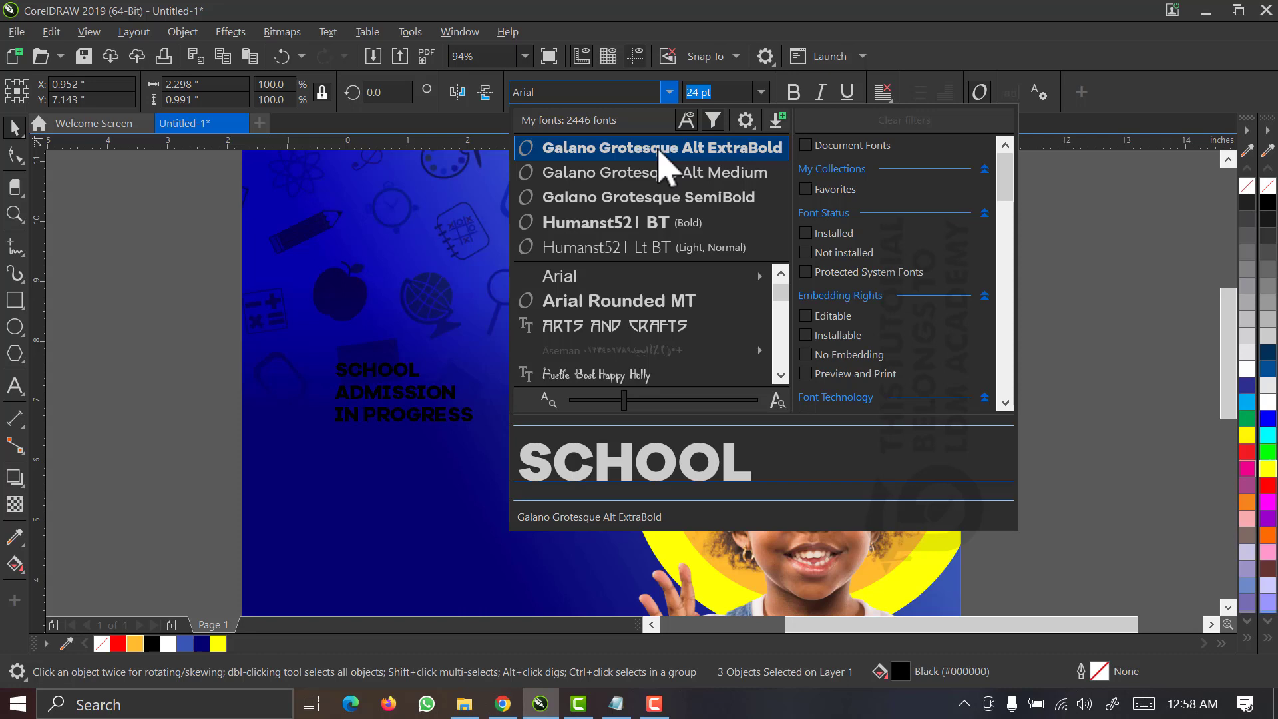
click(658, 149)
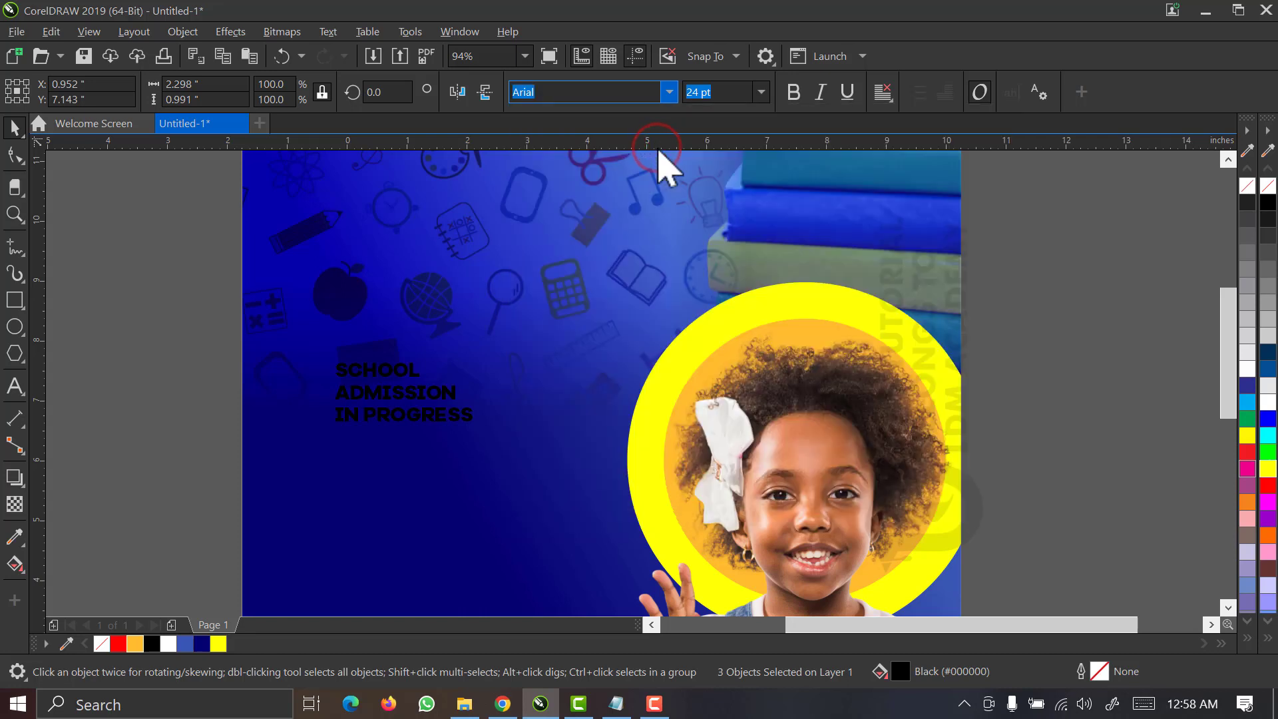
click(189, 349)
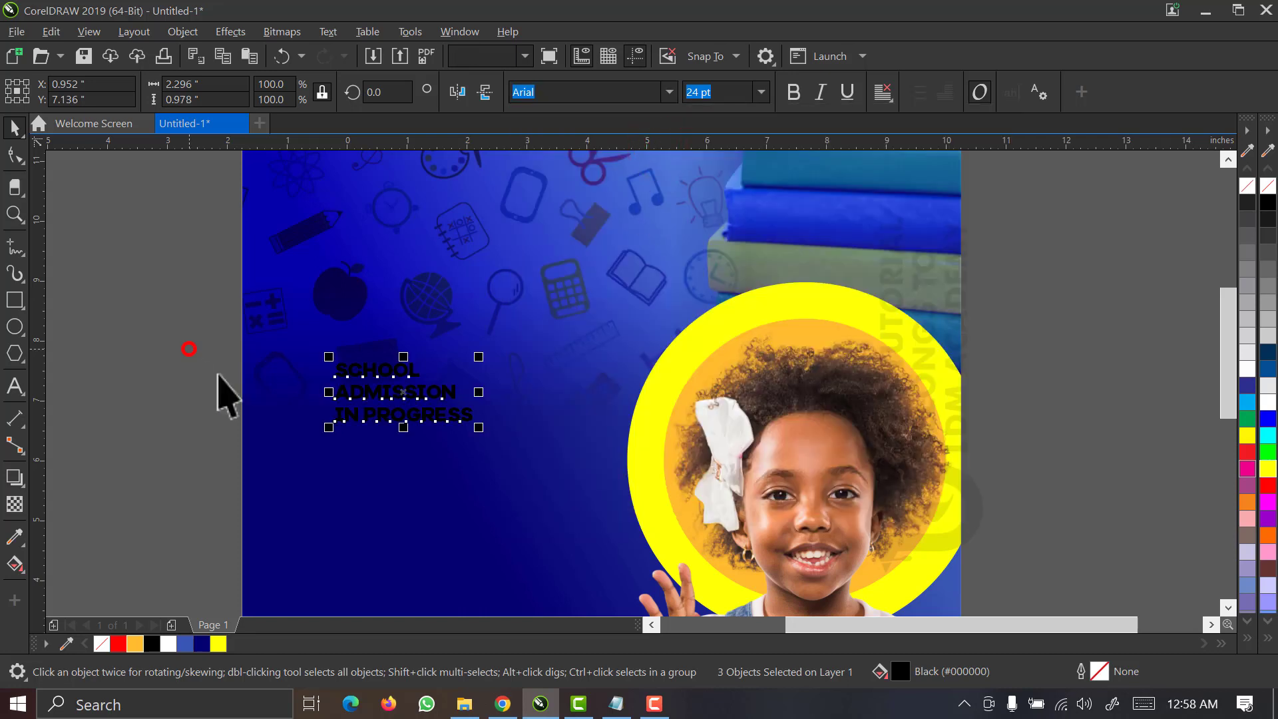
Move IN PROGRESS down away from the other lines and enlarge SCHOOL and ADMISSION together to about 4.9 inches wide.
drag(382, 414, 396, 484)
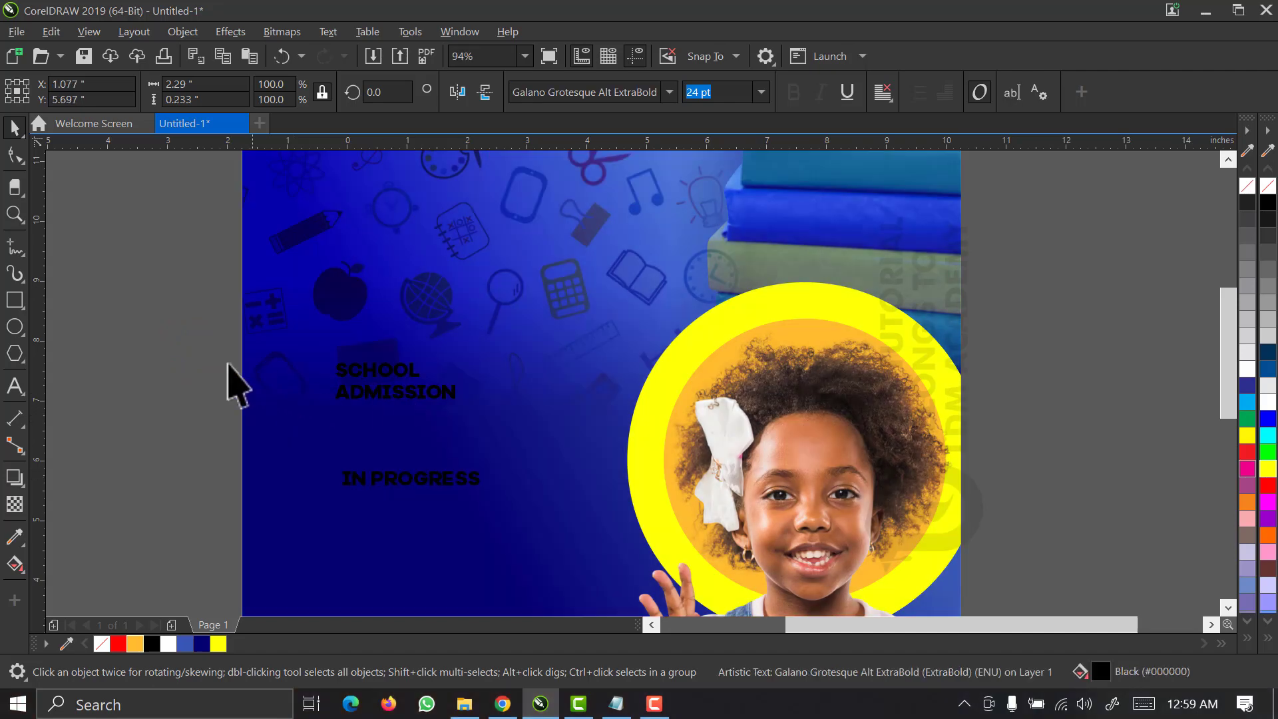
drag(180, 312, 501, 436)
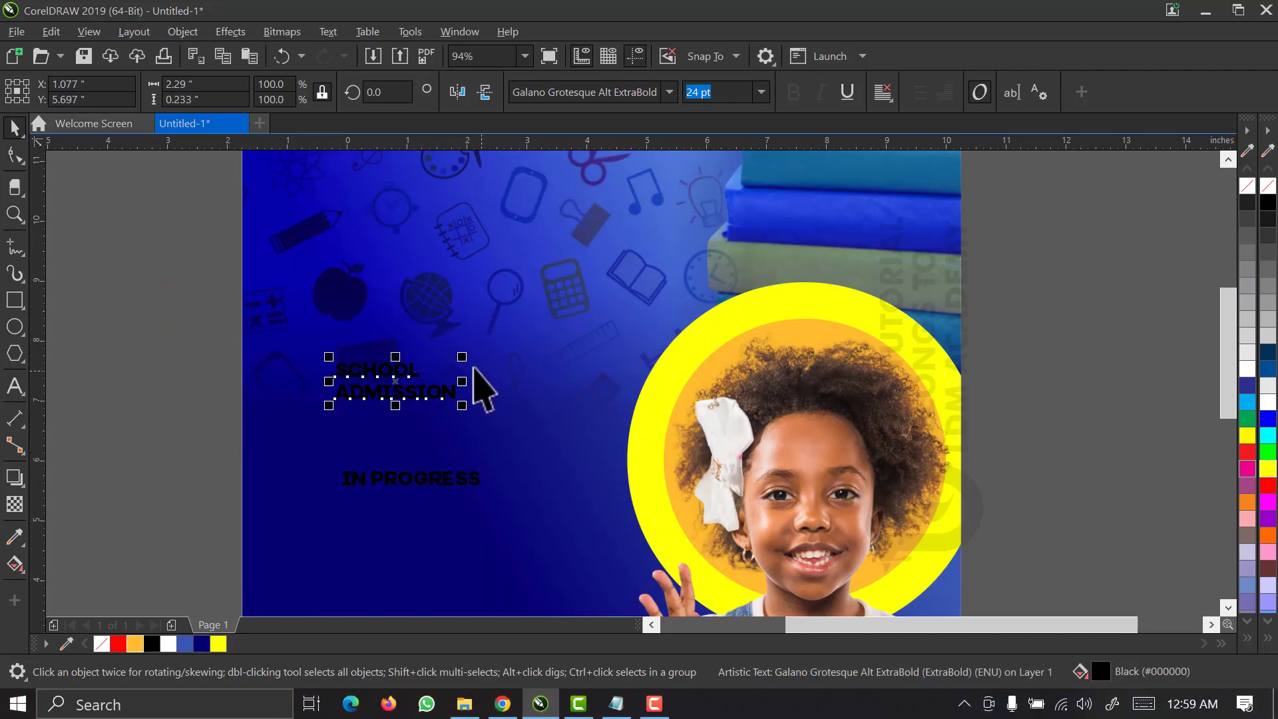
drag(462, 356, 633, 271)
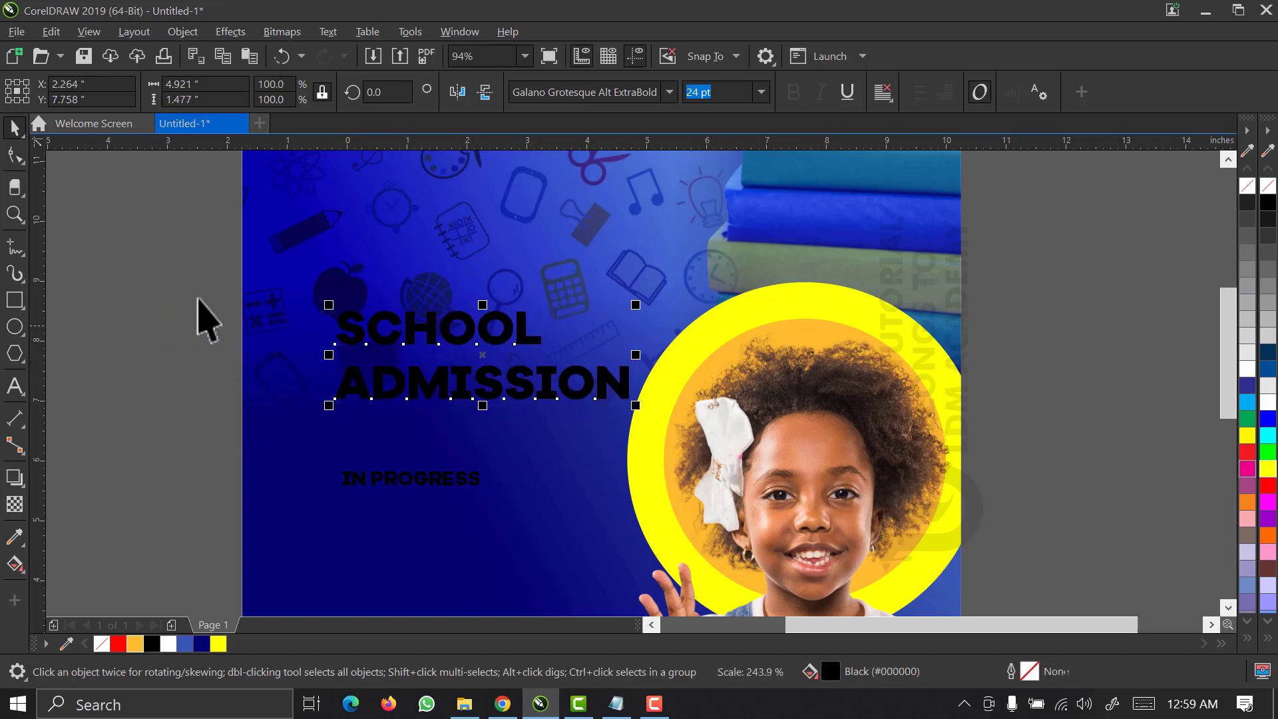
Enlarge SCHOOL to match the width of ADMISSION and position it close above that line.
click(195, 293)
click(436, 333)
drag(549, 299, 396, 466)
key(z)
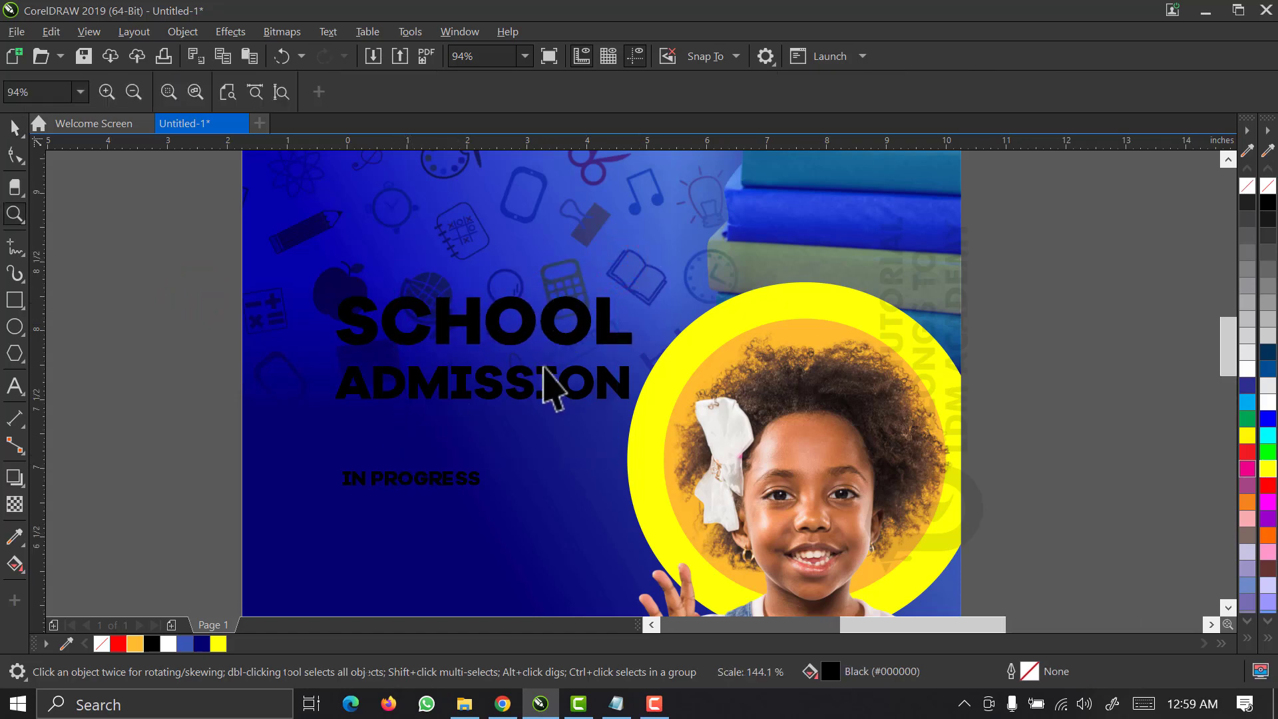
click(556, 353)
drag(558, 330, 558, 358)
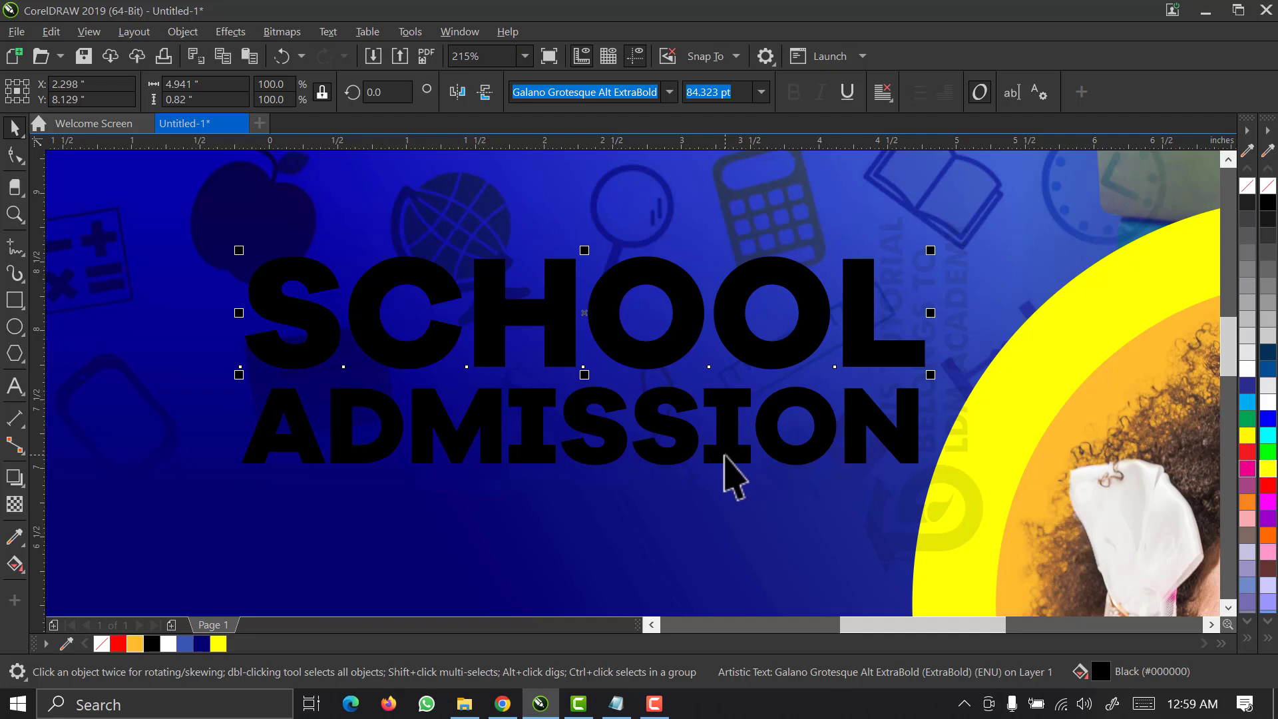
Condense SCHOOL and ADMISSION horizontally, scale them up to about 5 by 1.9 inches and fill them with white.
shift+click(723, 456)
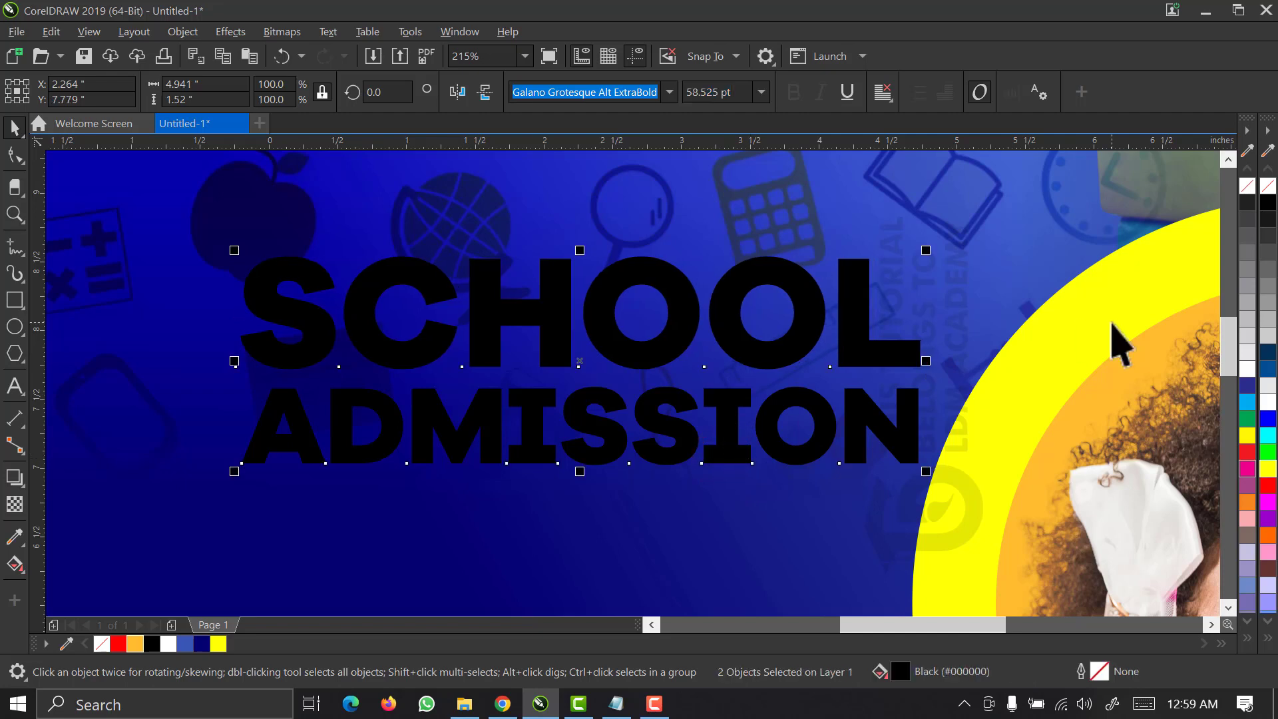
drag(917, 363, 784, 370)
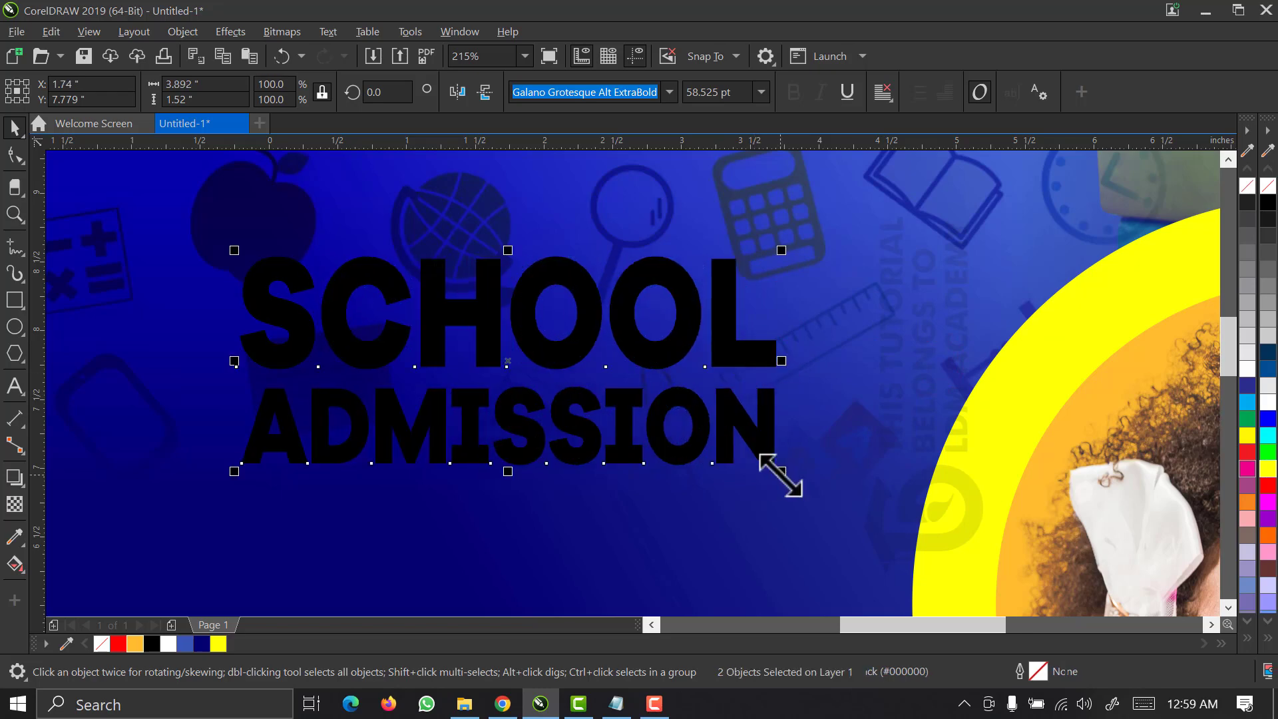
drag(775, 471, 1258, 409)
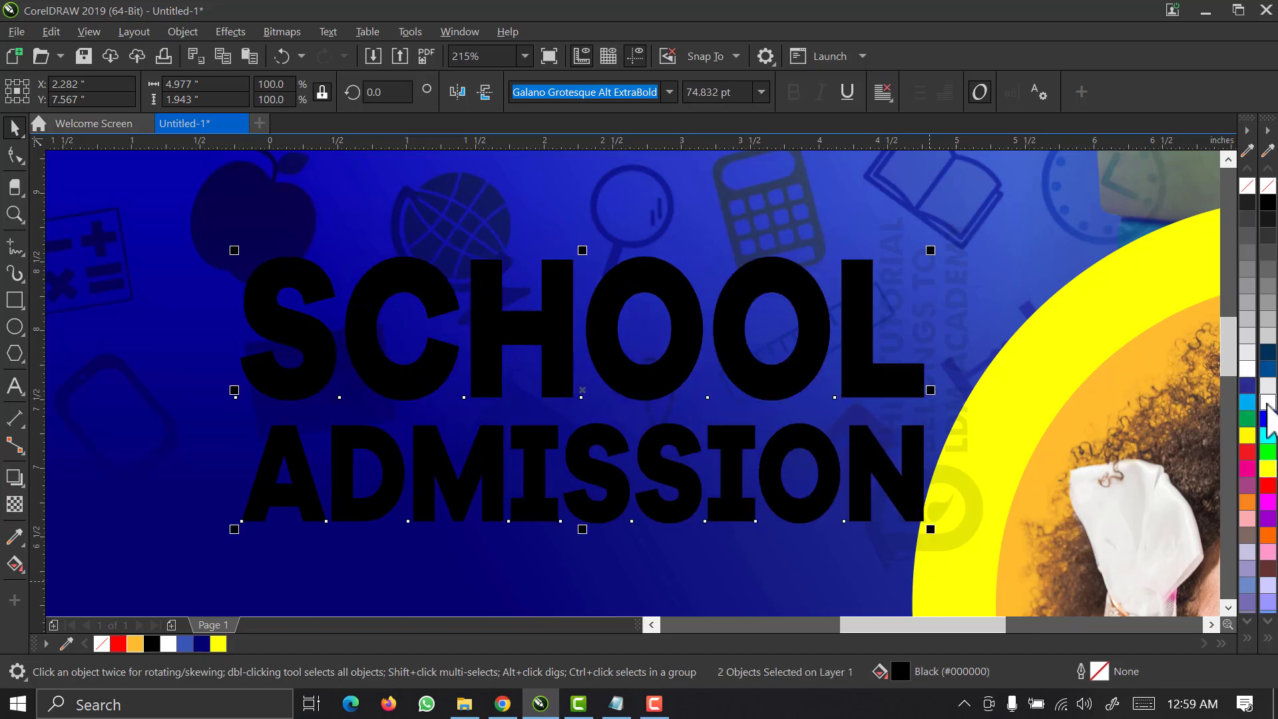
click(1267, 404)
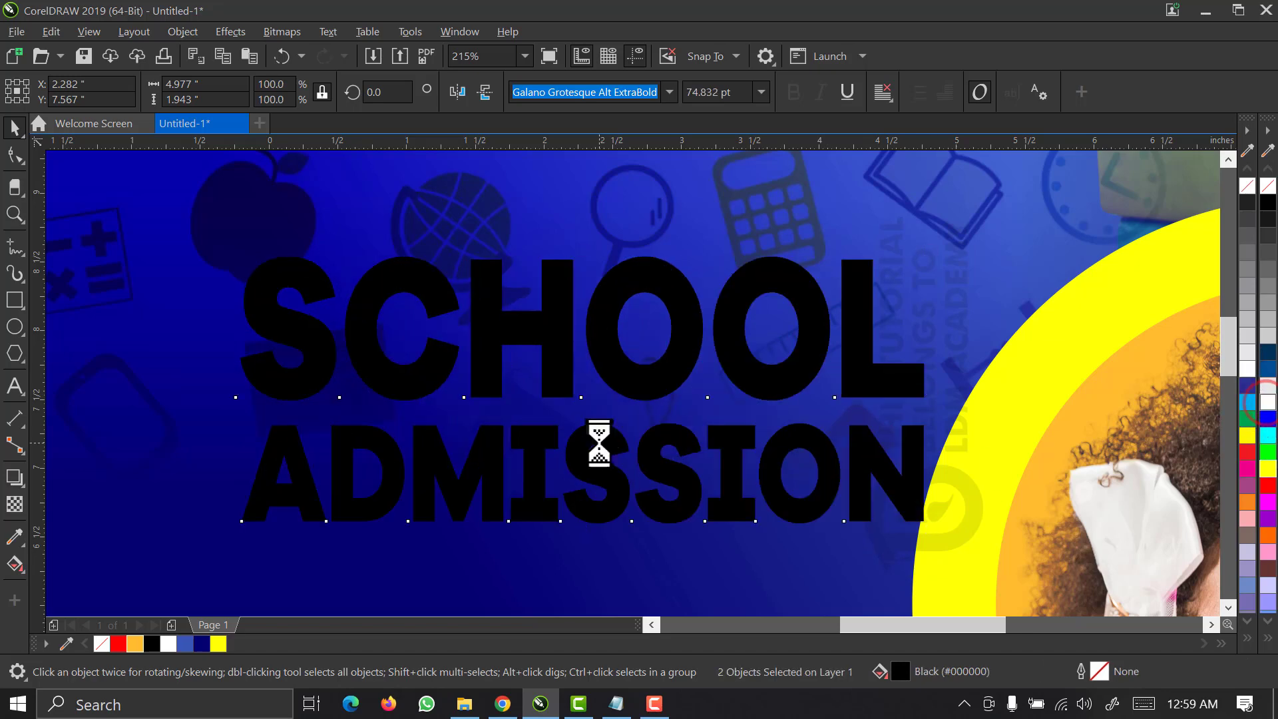
Move SCHOOL and ADMISSION nearer the flyer's left edge, condense them further and scale them up to about 5.2 by 2.5 inches.
scroll(599, 443, down, 3)
key(z)
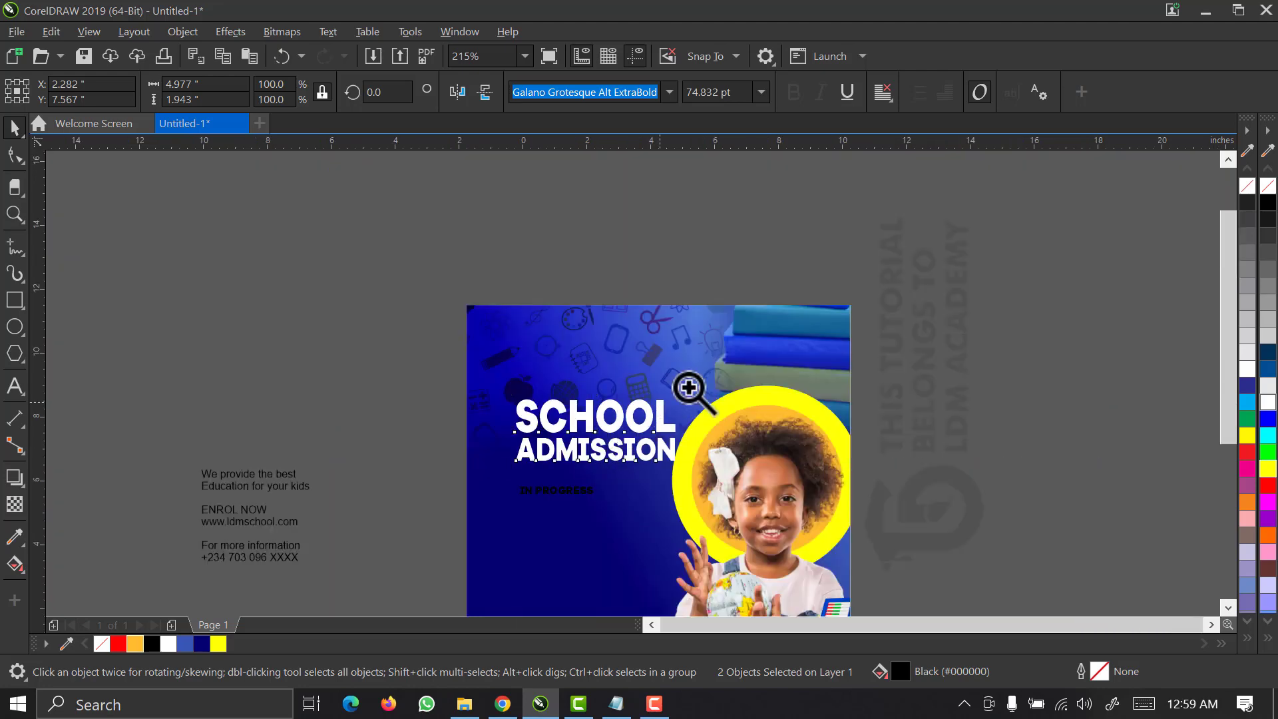
drag(800, 318, 394, 582)
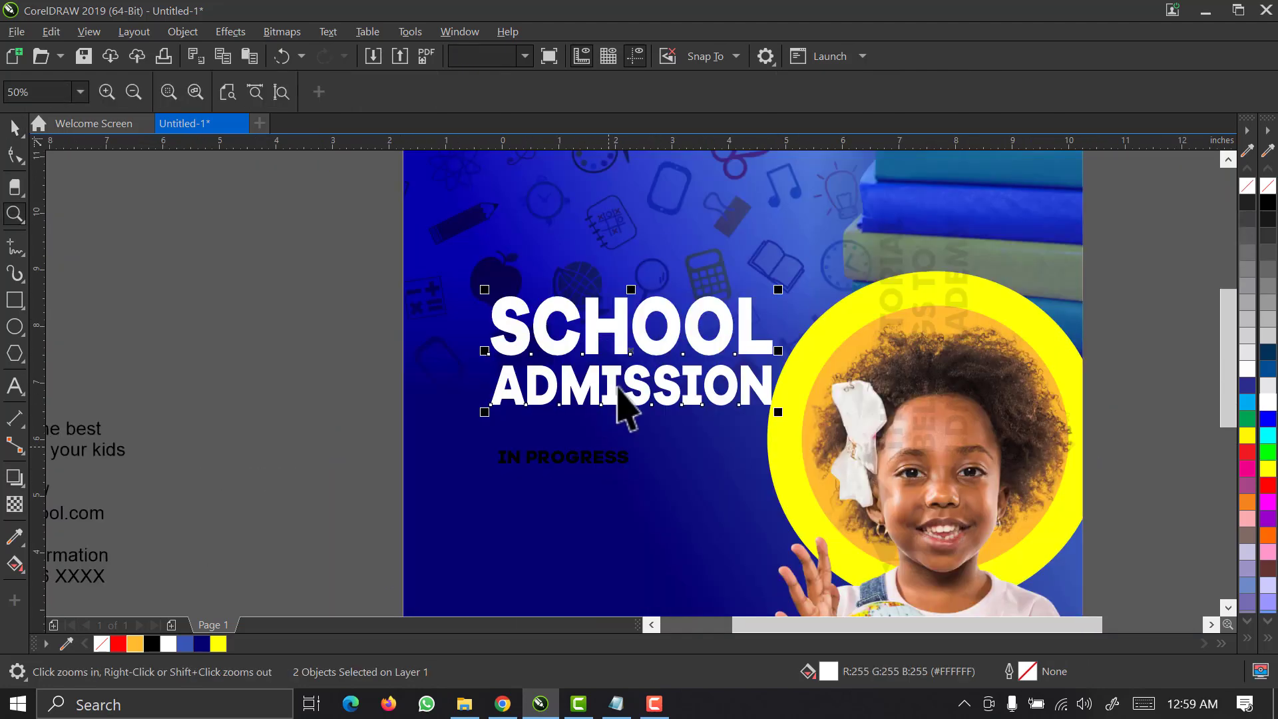
key(space)
drag(629, 348, 600, 414)
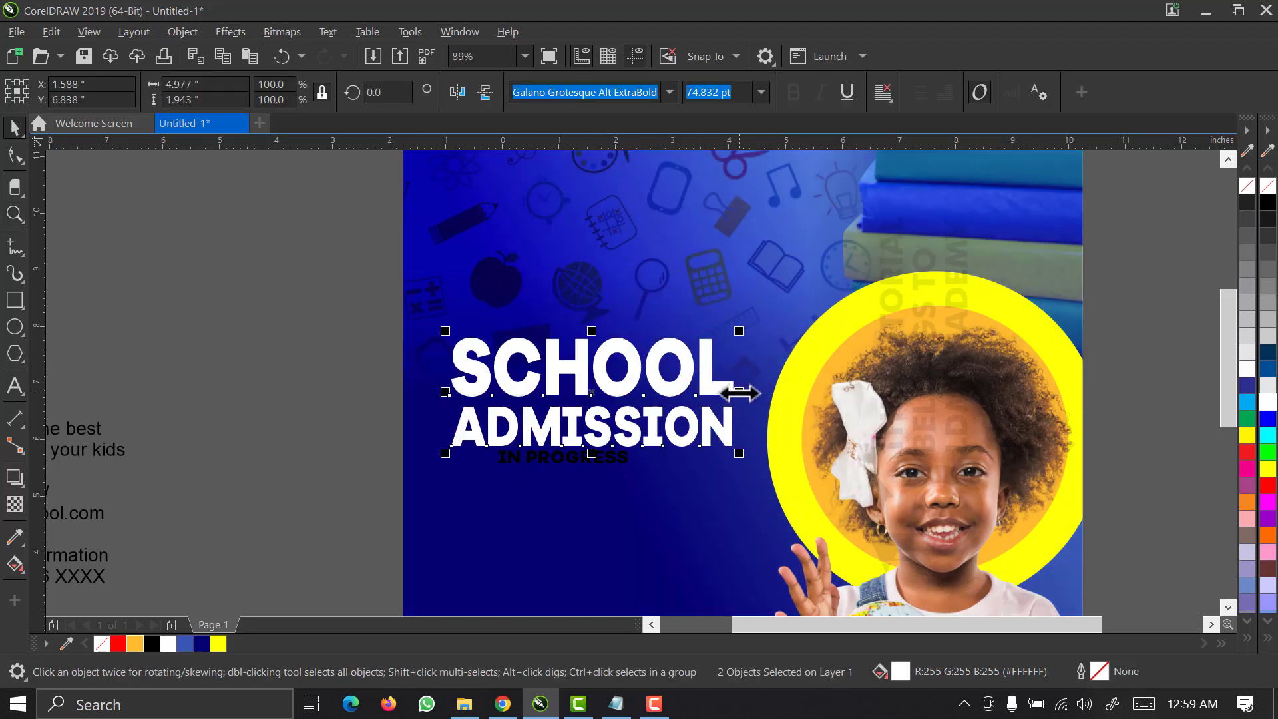
drag(739, 393, 687, 392)
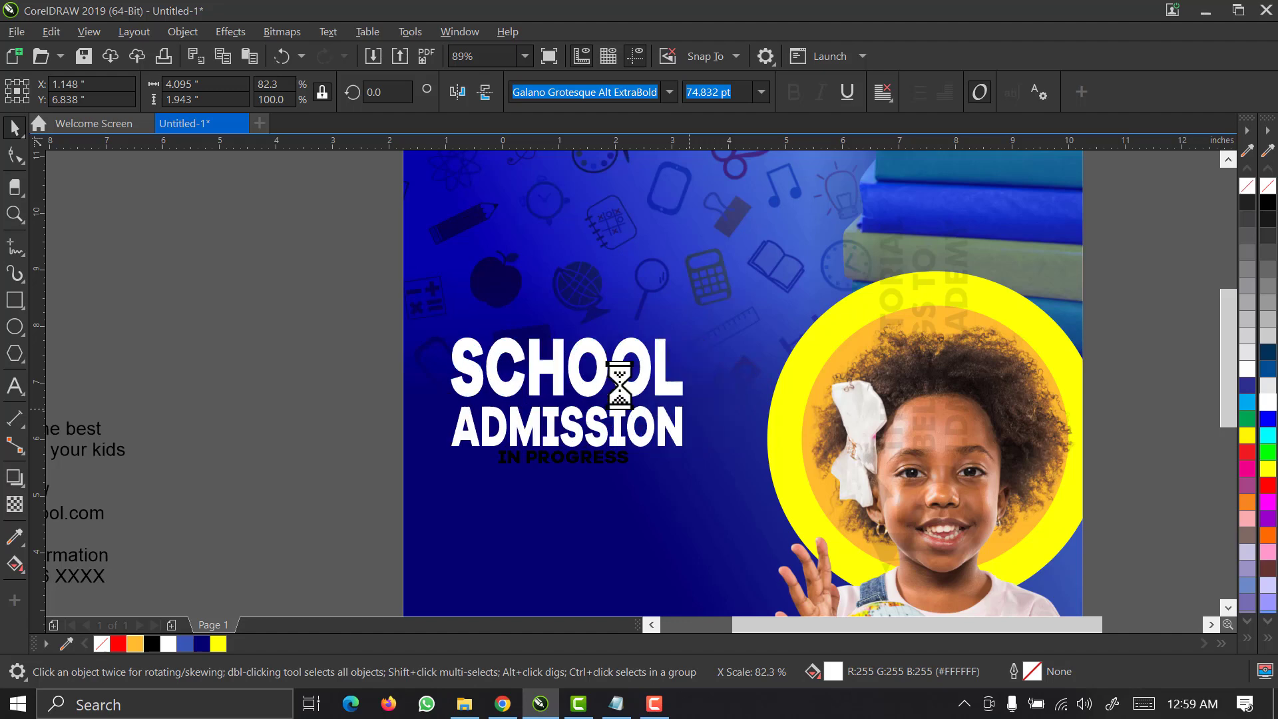
drag(686, 326, 750, 289)
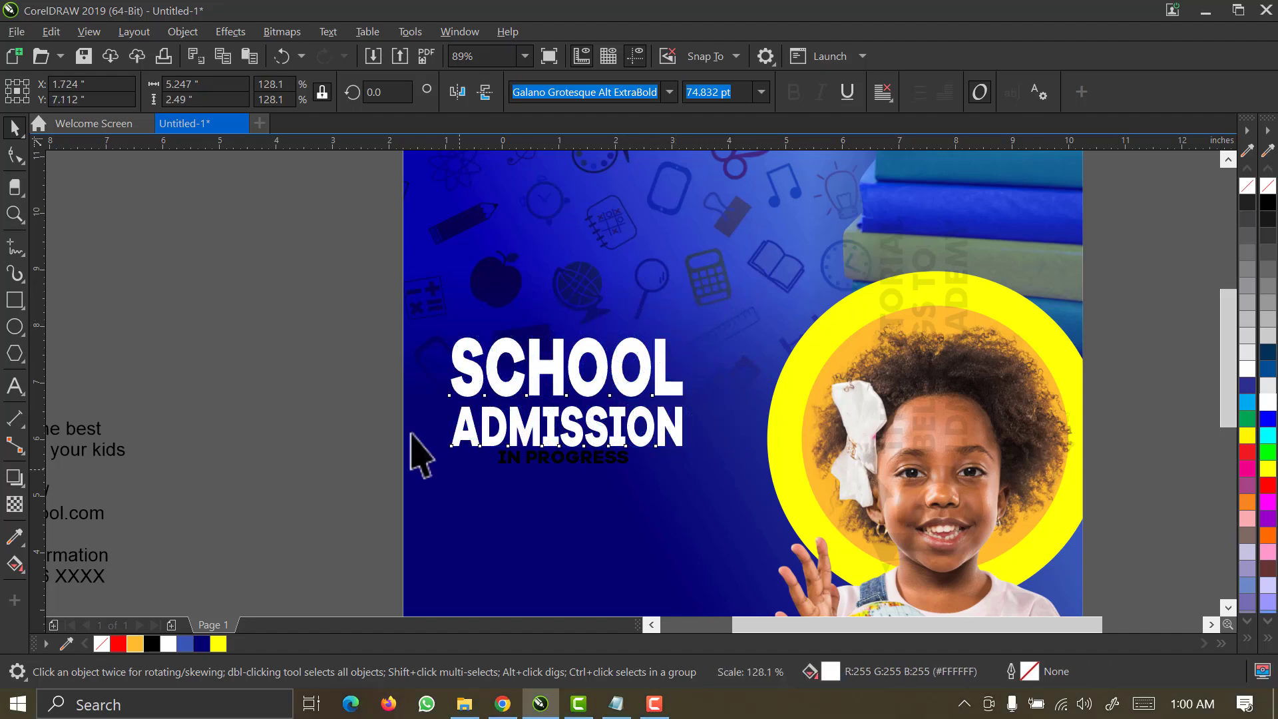
Enlarge IN PROGRESS to about 3.8 inches wide and fill it with white.
drag(361, 506, 746, 397)
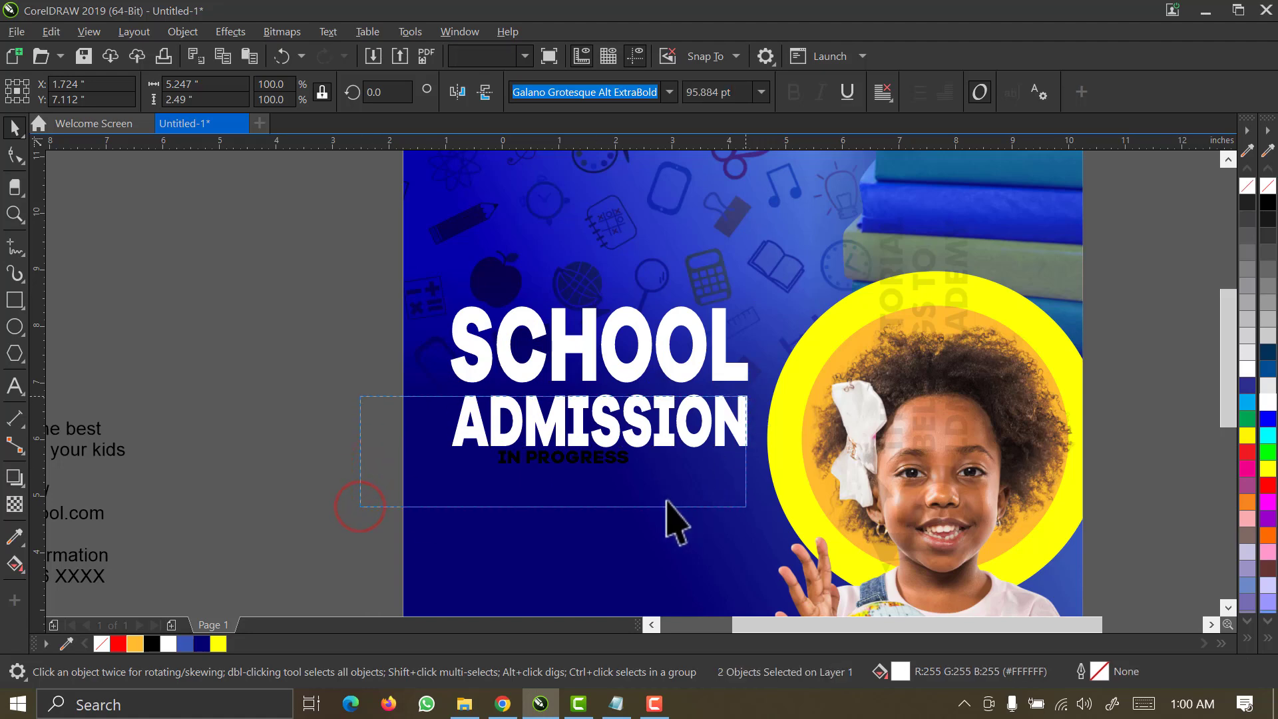
key(Delete)
drag(636, 467, 722, 499)
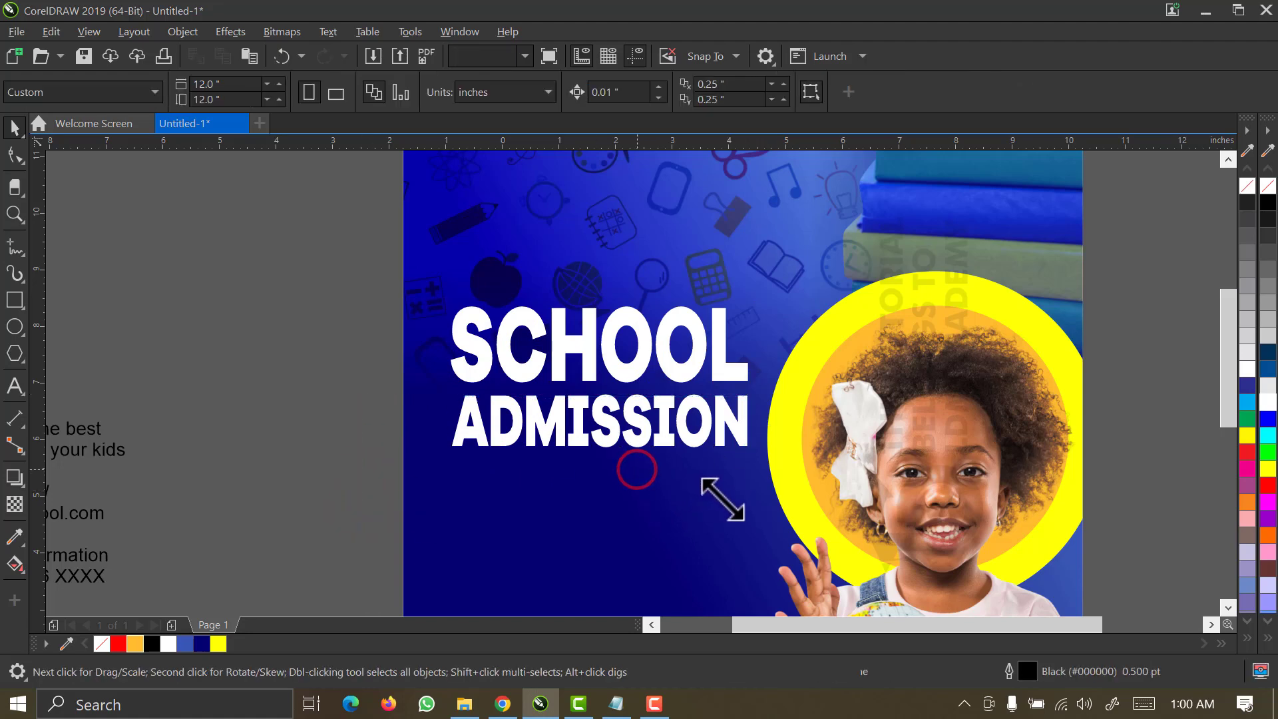
key(ctrl+z)
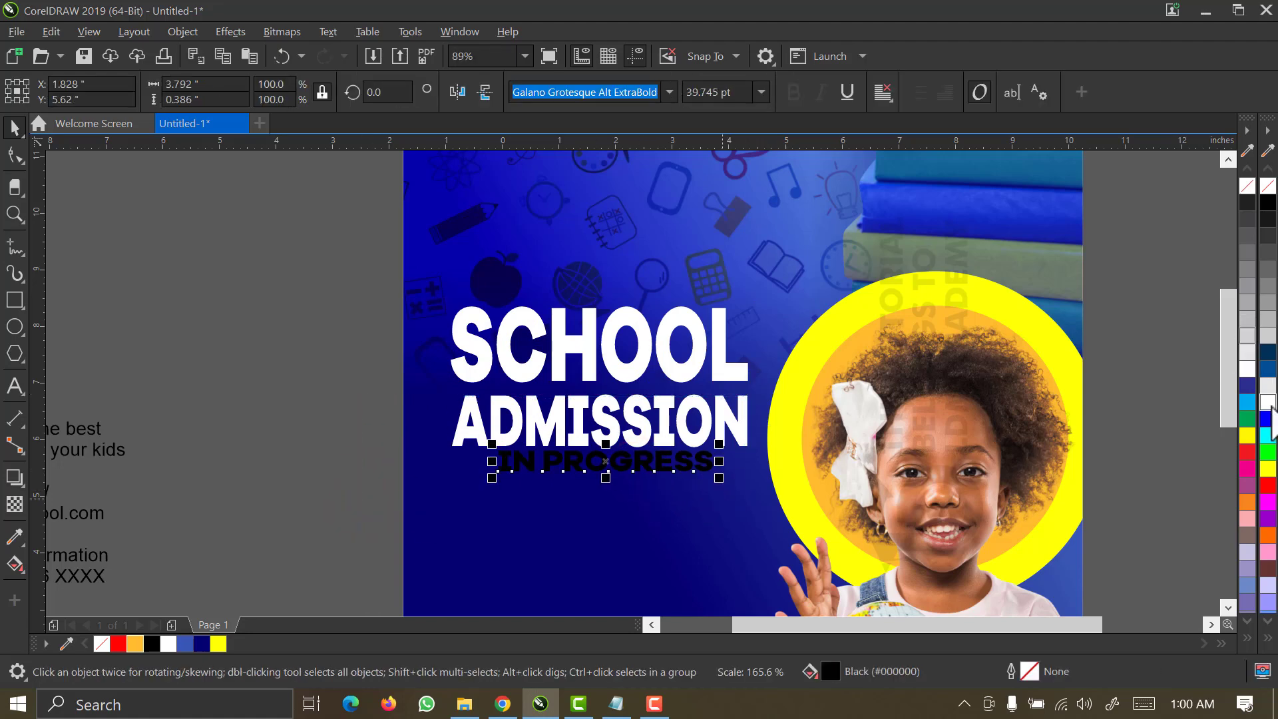
click(1268, 402)
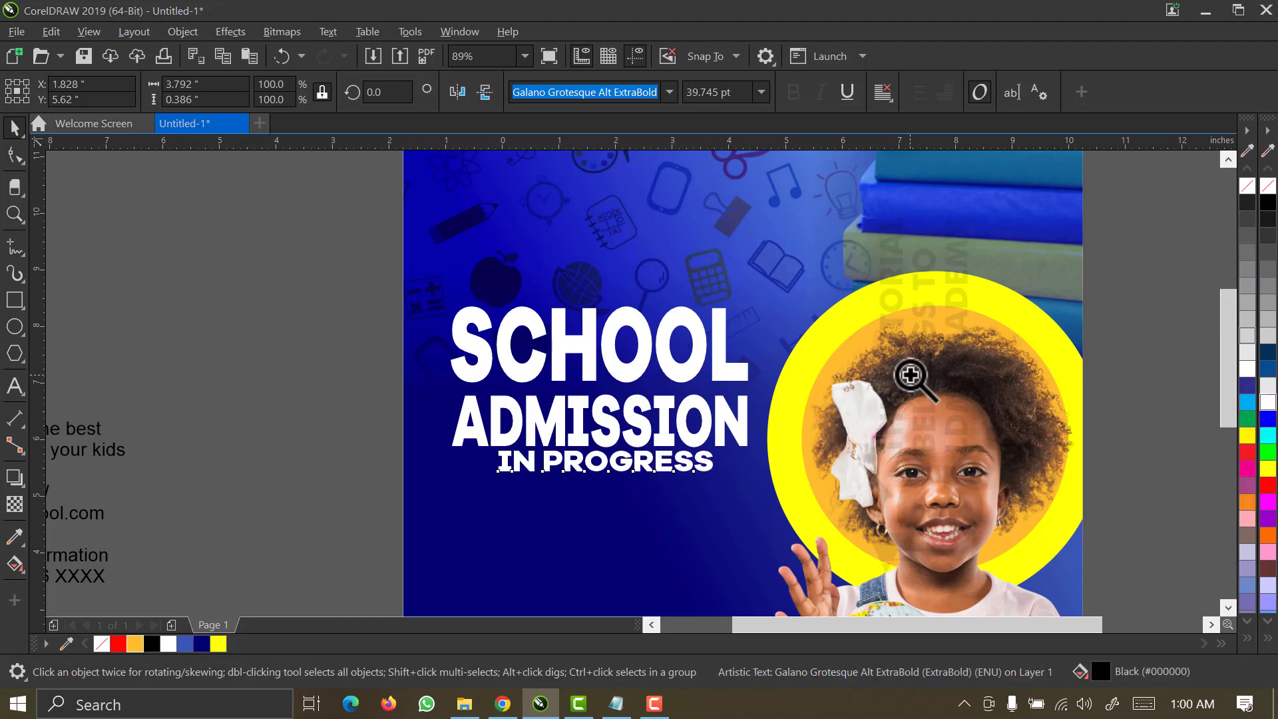
Position IN PROGRESS centred just beneath ADMISSION with a small gap between the lines.
drag(911, 375, 378, 563)
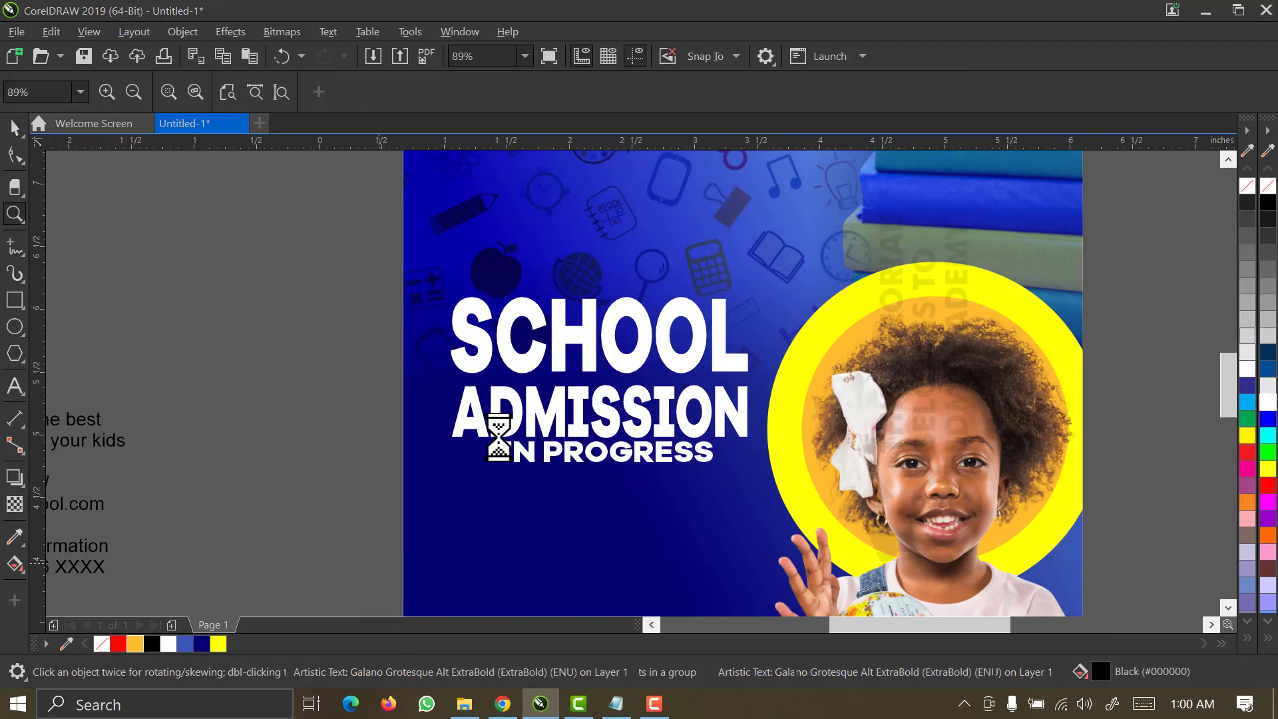
key(space)
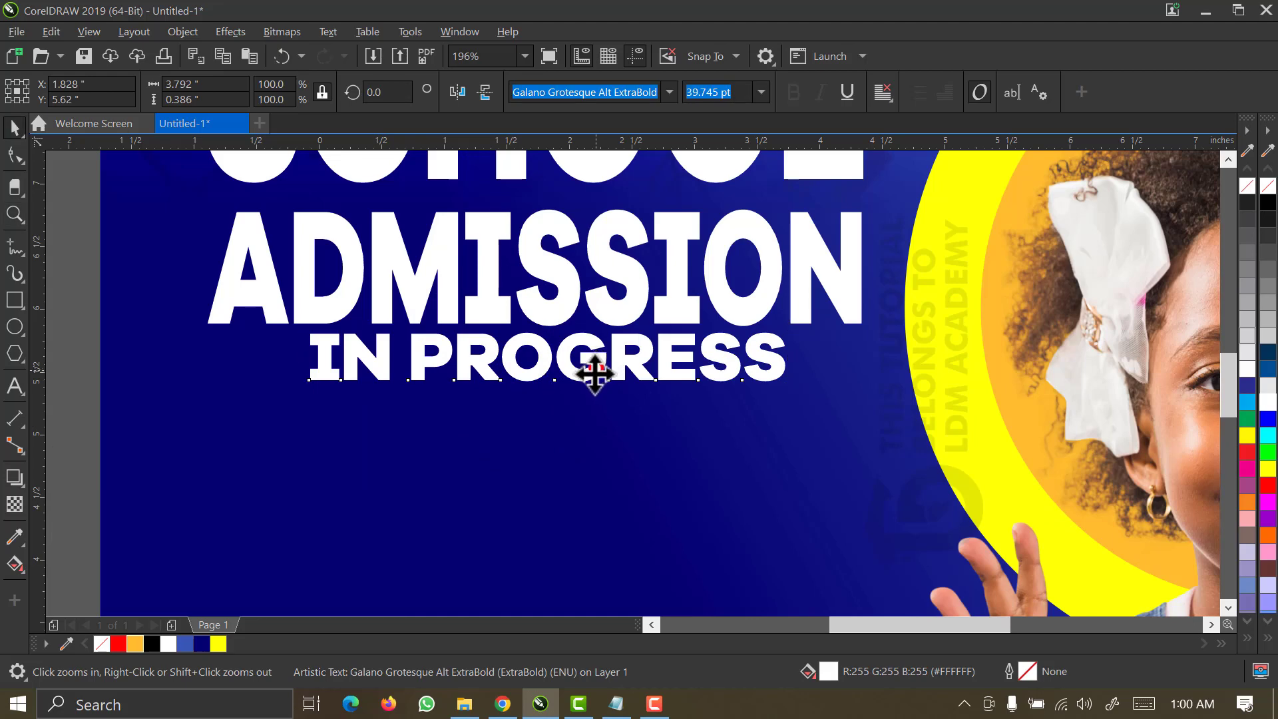
drag(594, 374, 594, 397)
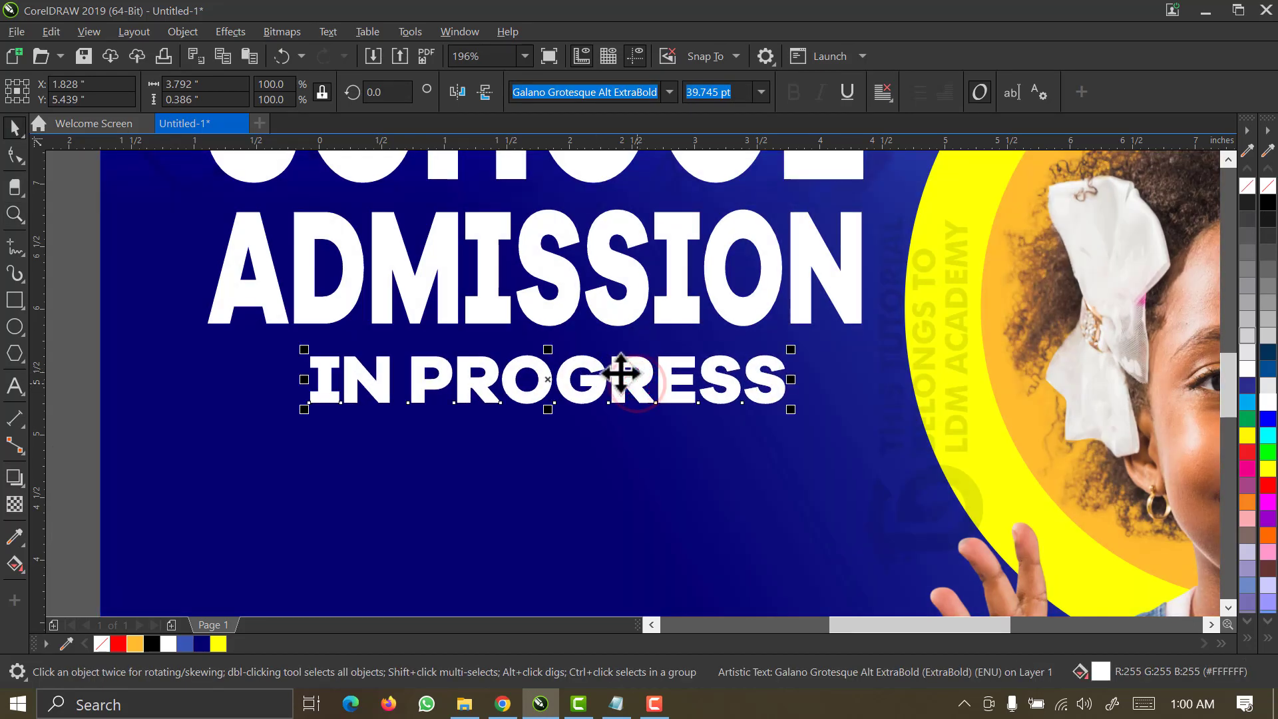
drag(615, 368, 618, 350)
drag(617, 361, 618, 369)
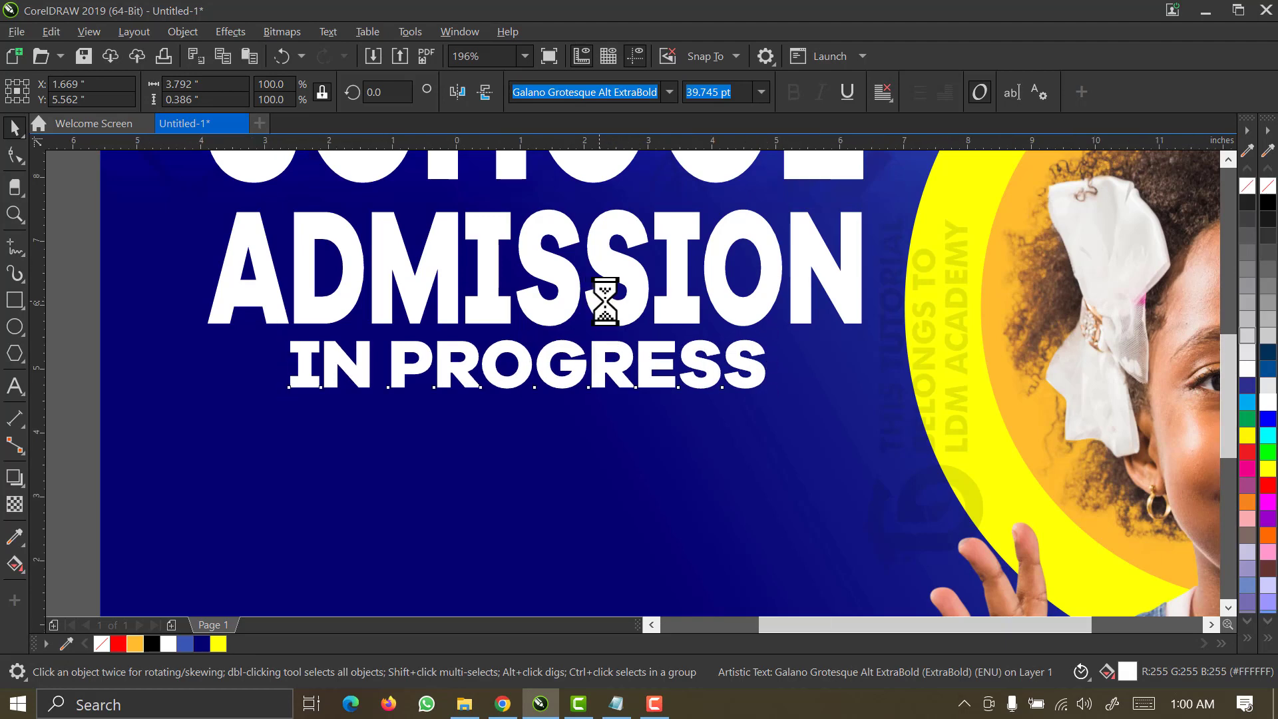
Move the three heading lines together up by about 0.85 inches on the flyer.
scroll(605, 300, down, 2)
scroll(609, 299, down, 2)
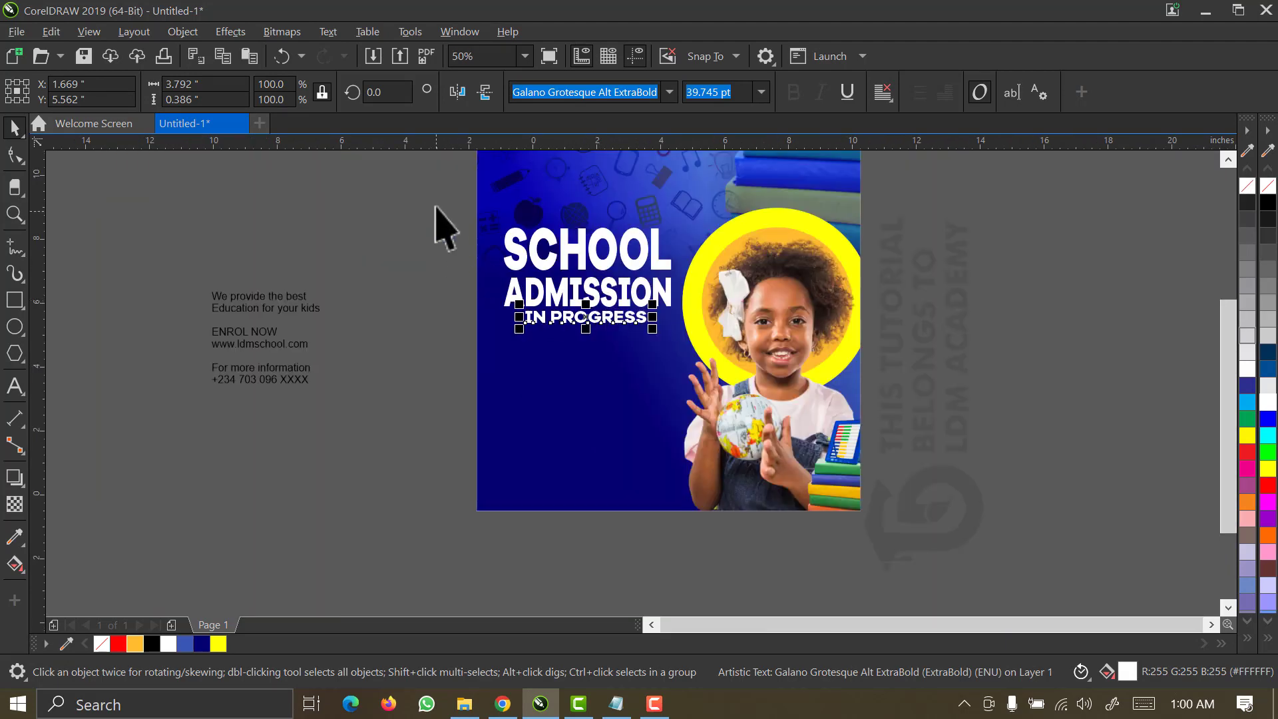
drag(434, 199, 710, 374)
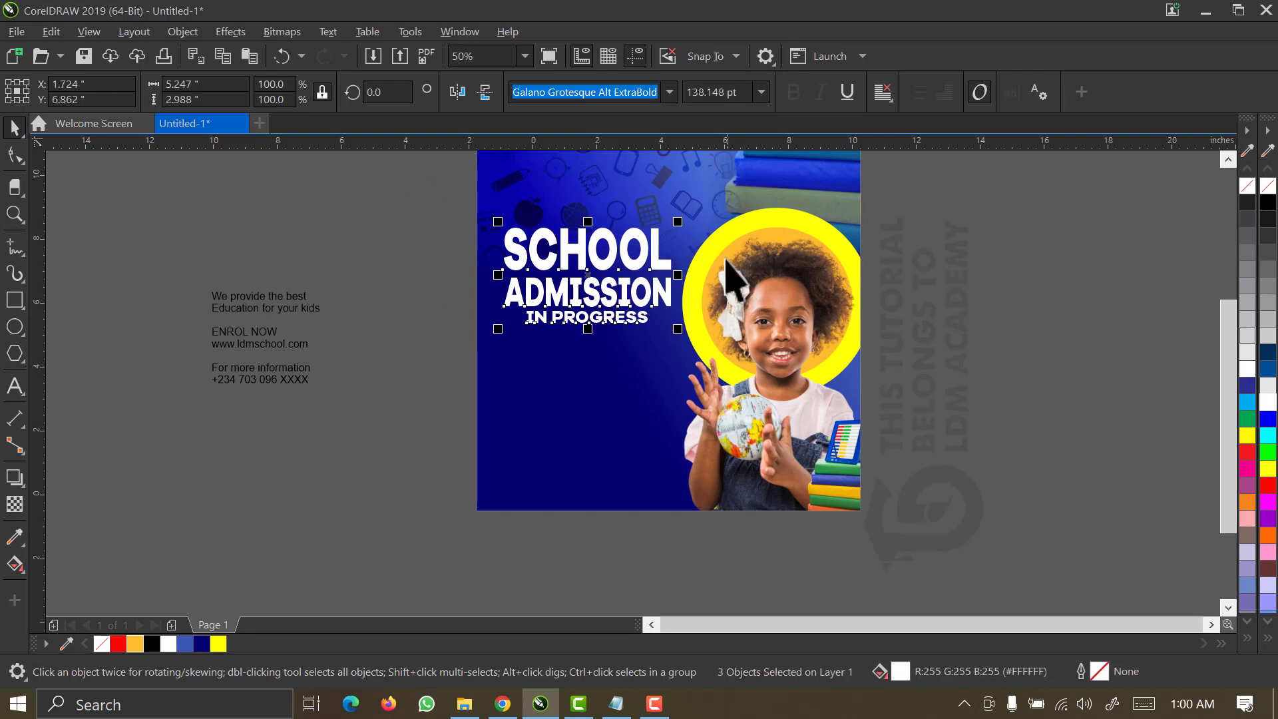
drag(585, 297, 591, 259)
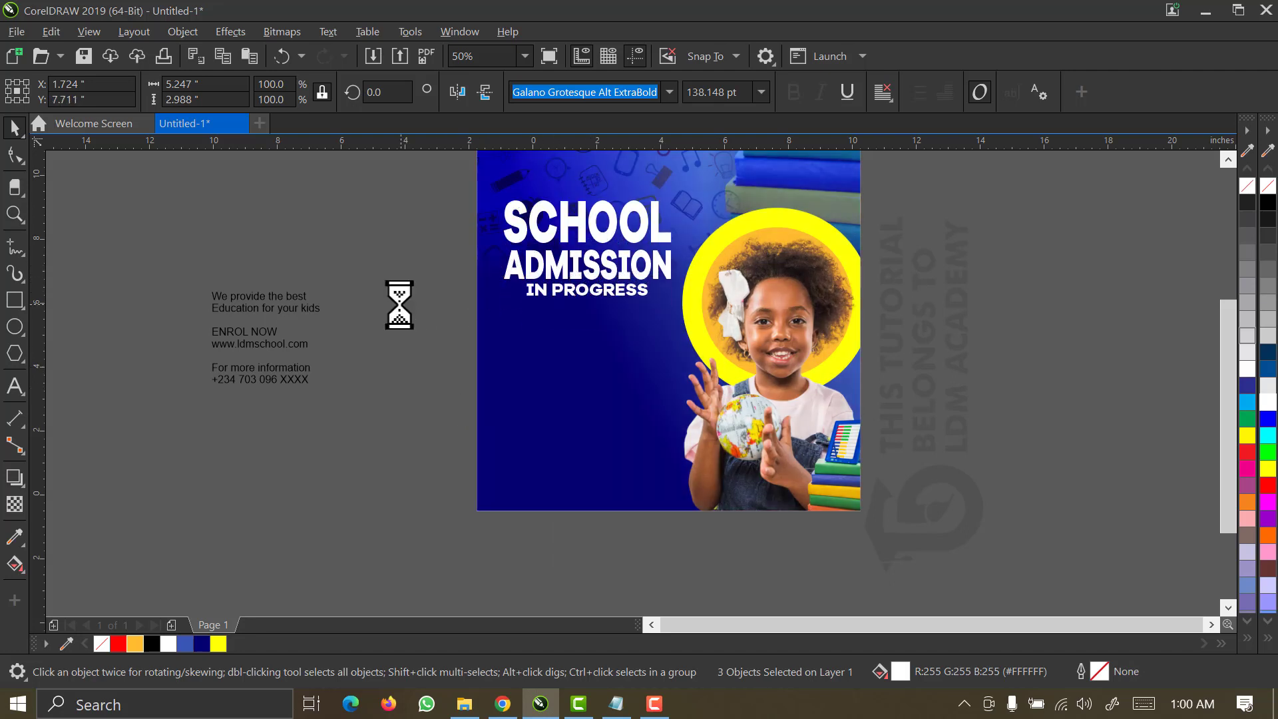
Place the two-line tagline beneath IN PROGRESS at about 28 pt and set it in white Galano Grotesque SemiBold.
drag(157, 253, 346, 336)
drag(270, 305, 647, 358)
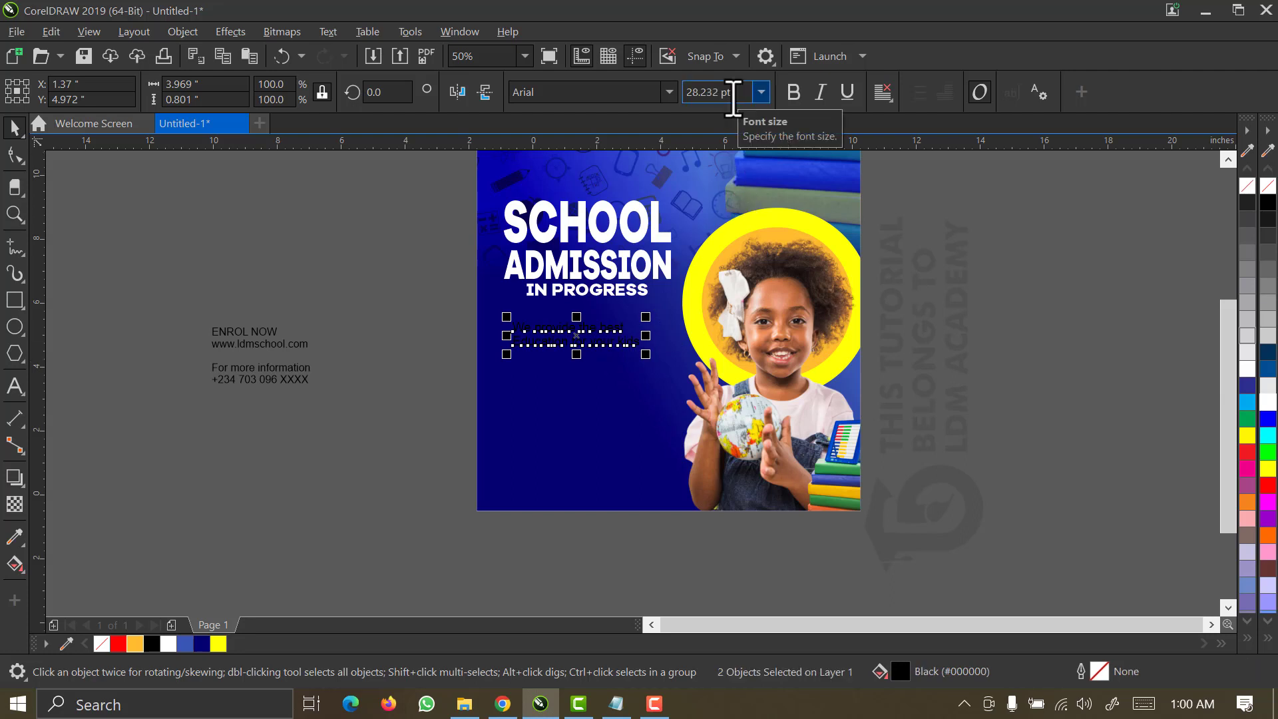
click(669, 92)
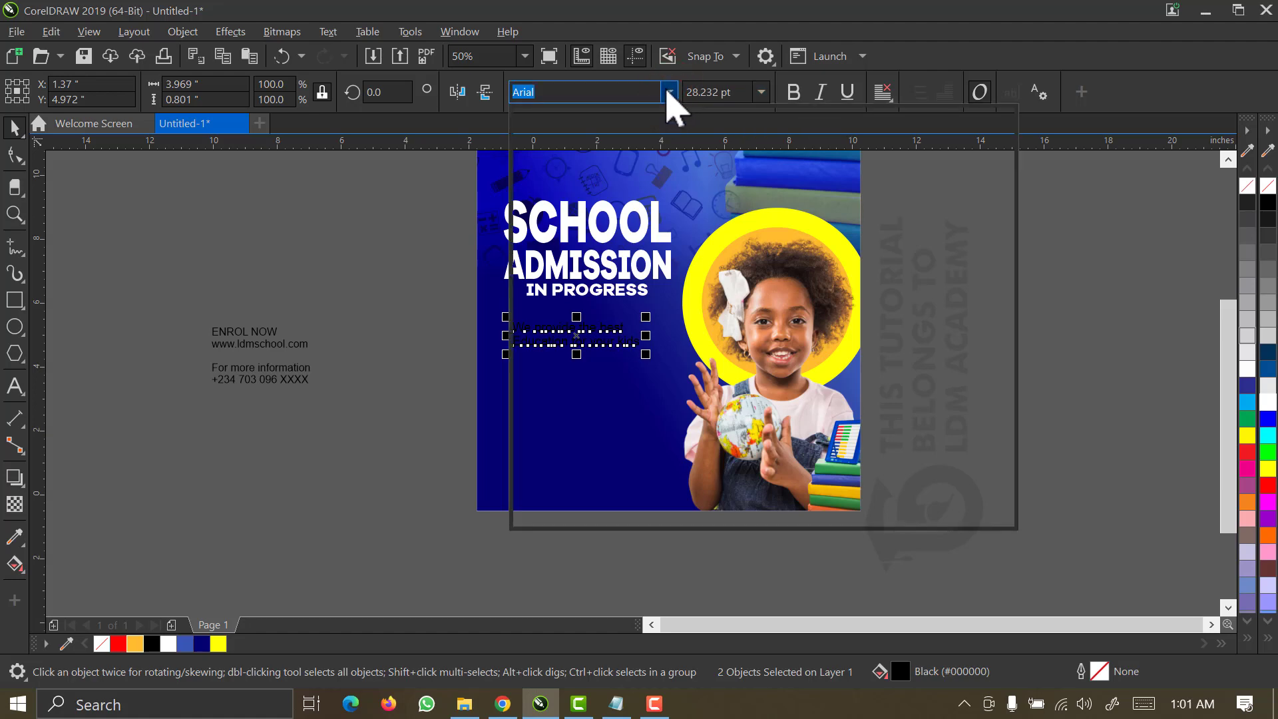
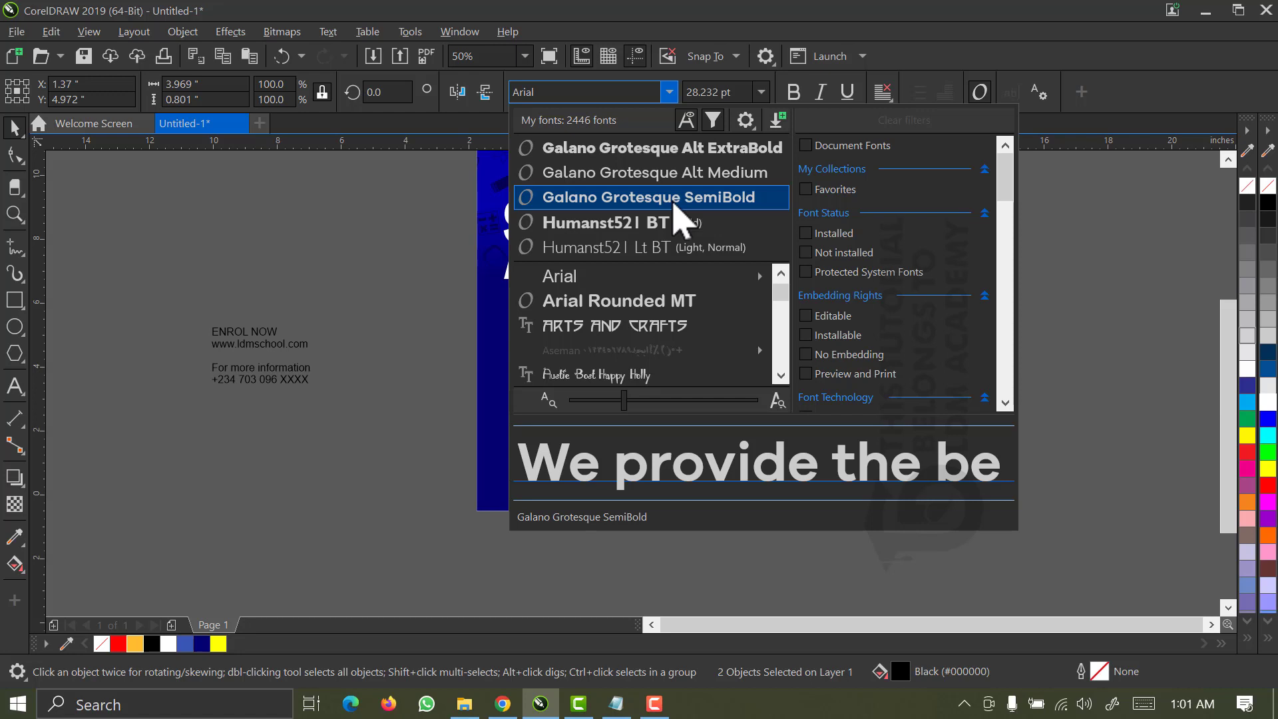
click(673, 205)
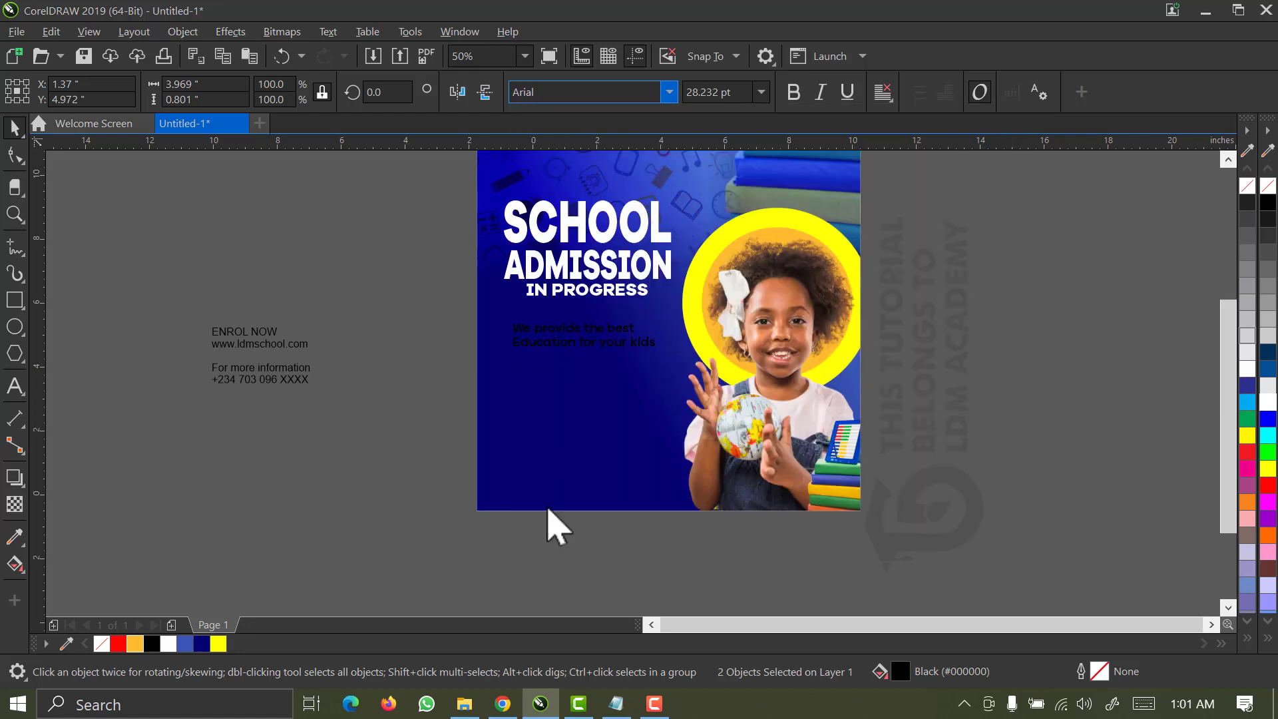
click(167, 645)
click(364, 358)
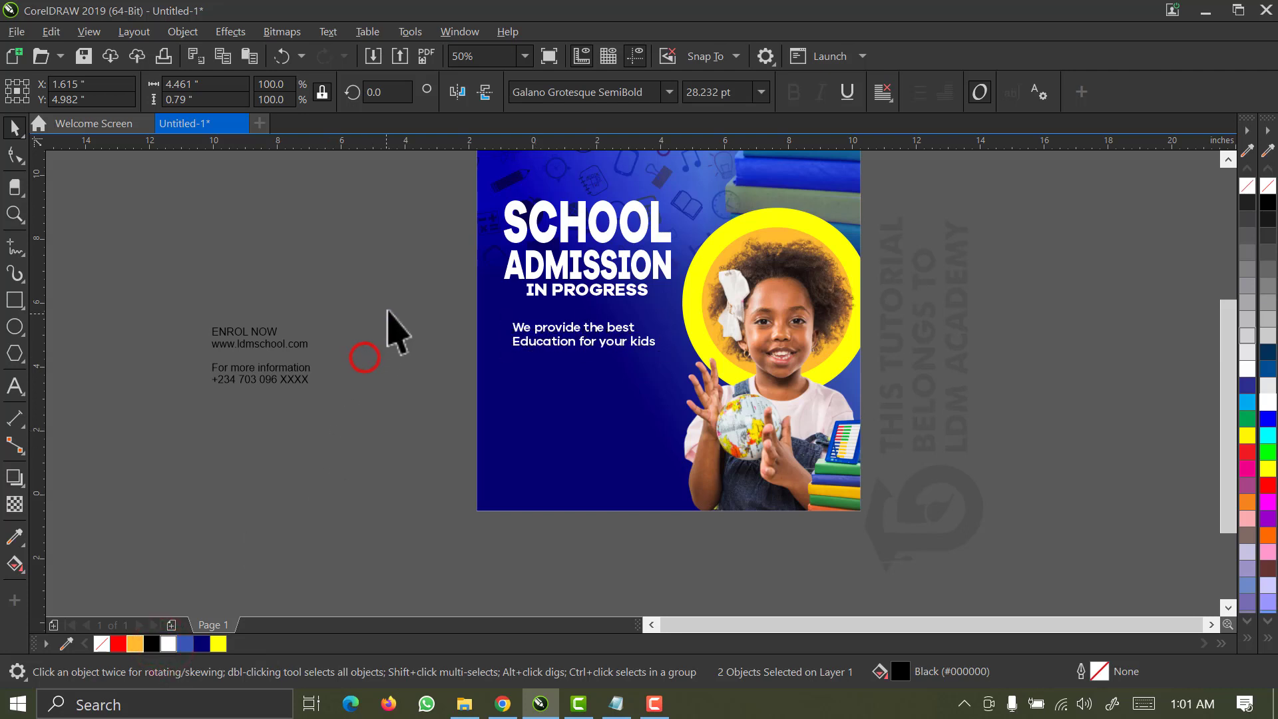
Change the font of both tagline lines to Galano Grotesque Alt Medium.
drag(393, 302, 744, 426)
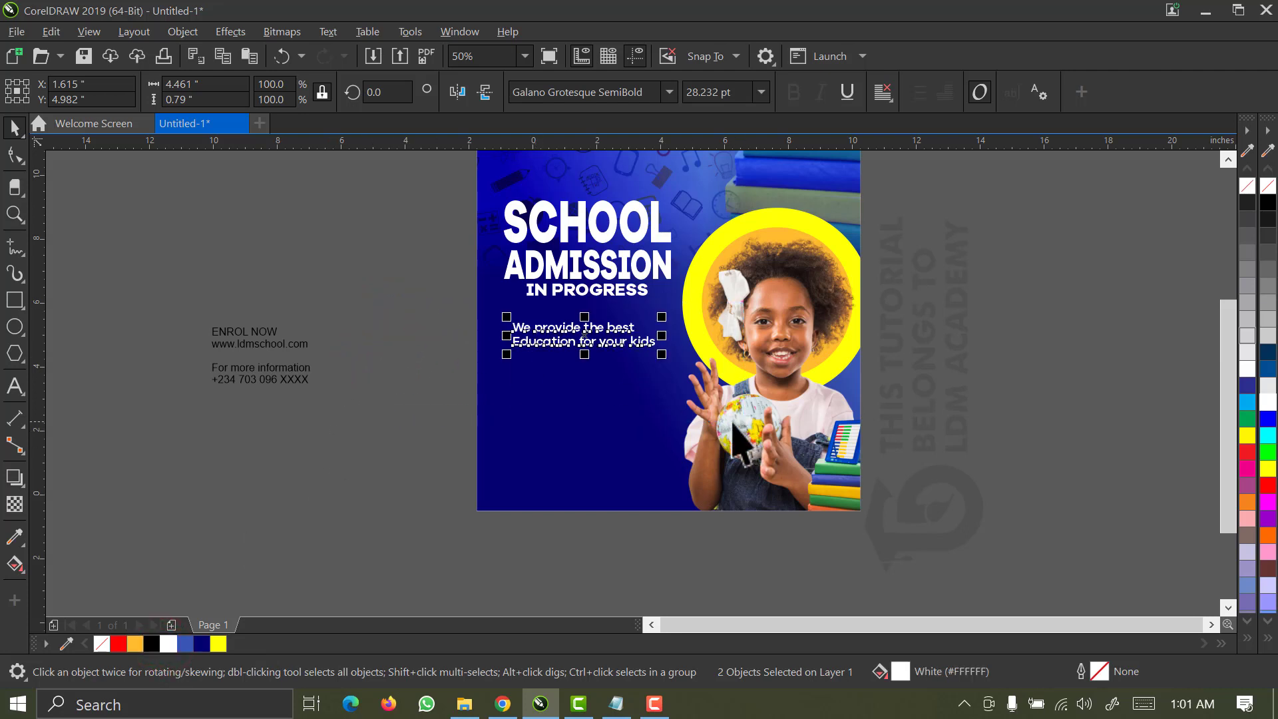
click(668, 91)
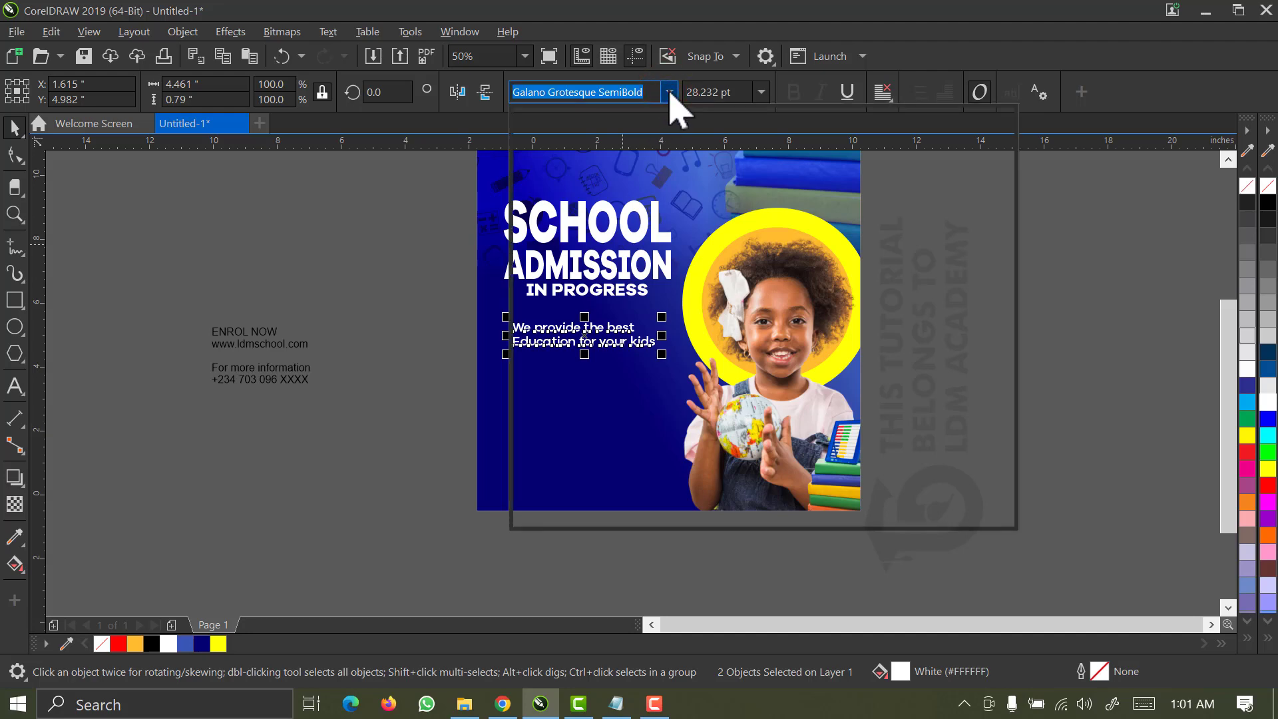
click(670, 92)
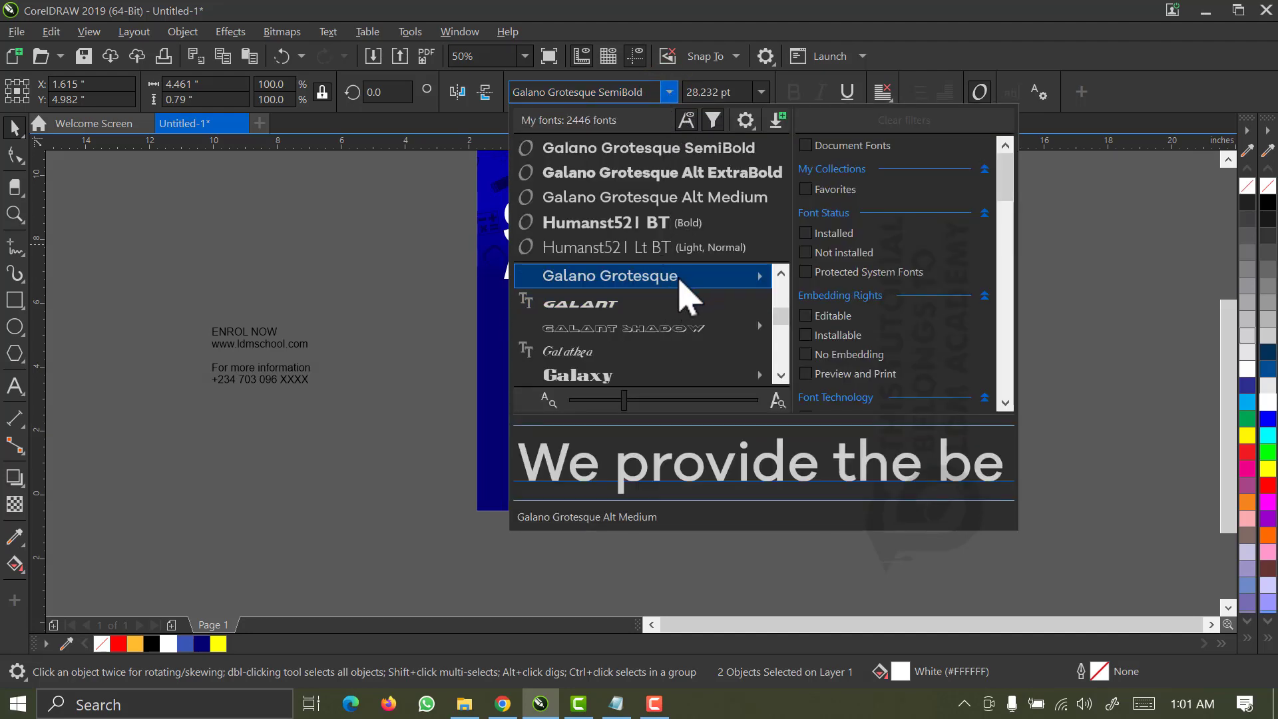
mouse_move(762, 283)
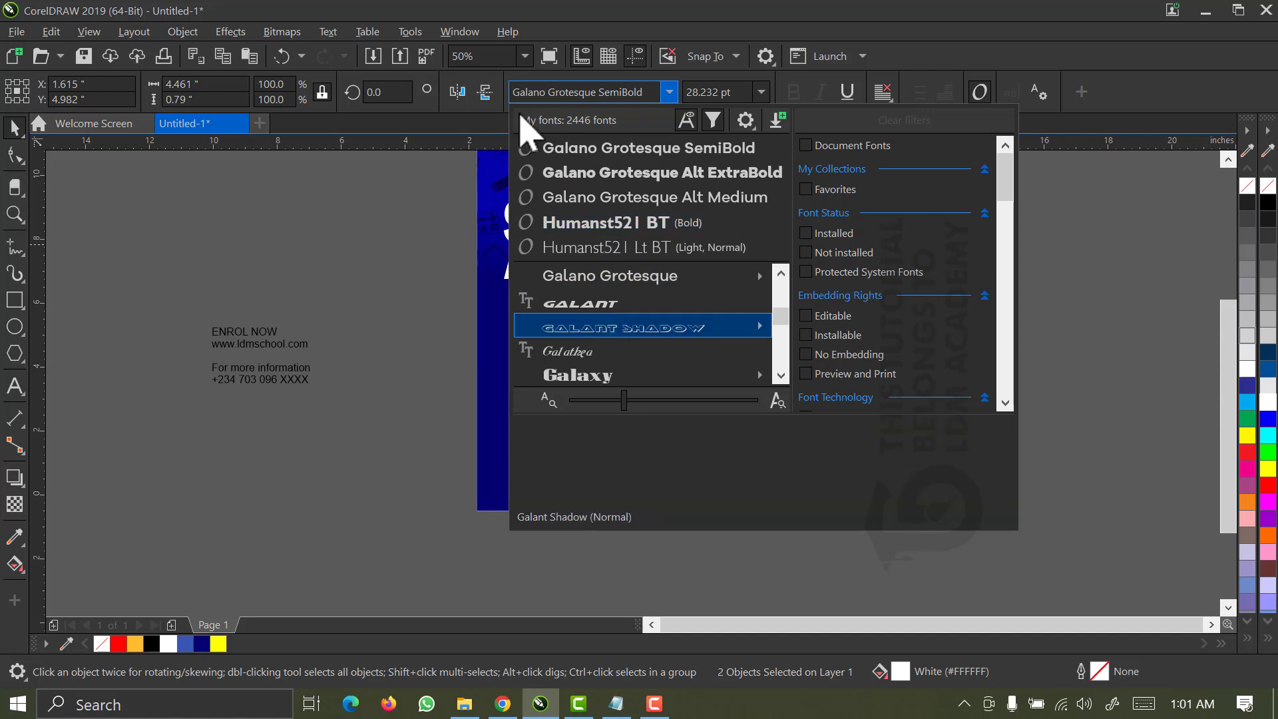
click(534, 92)
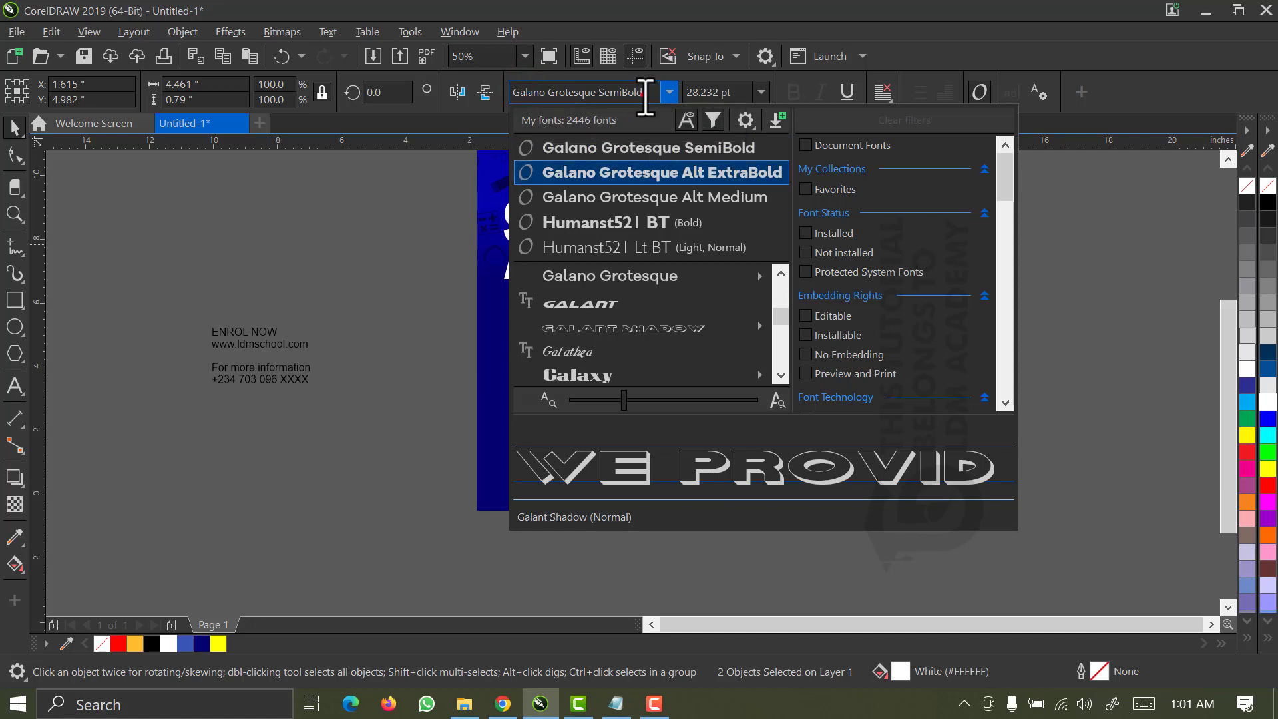
drag(643, 93, 470, 116)
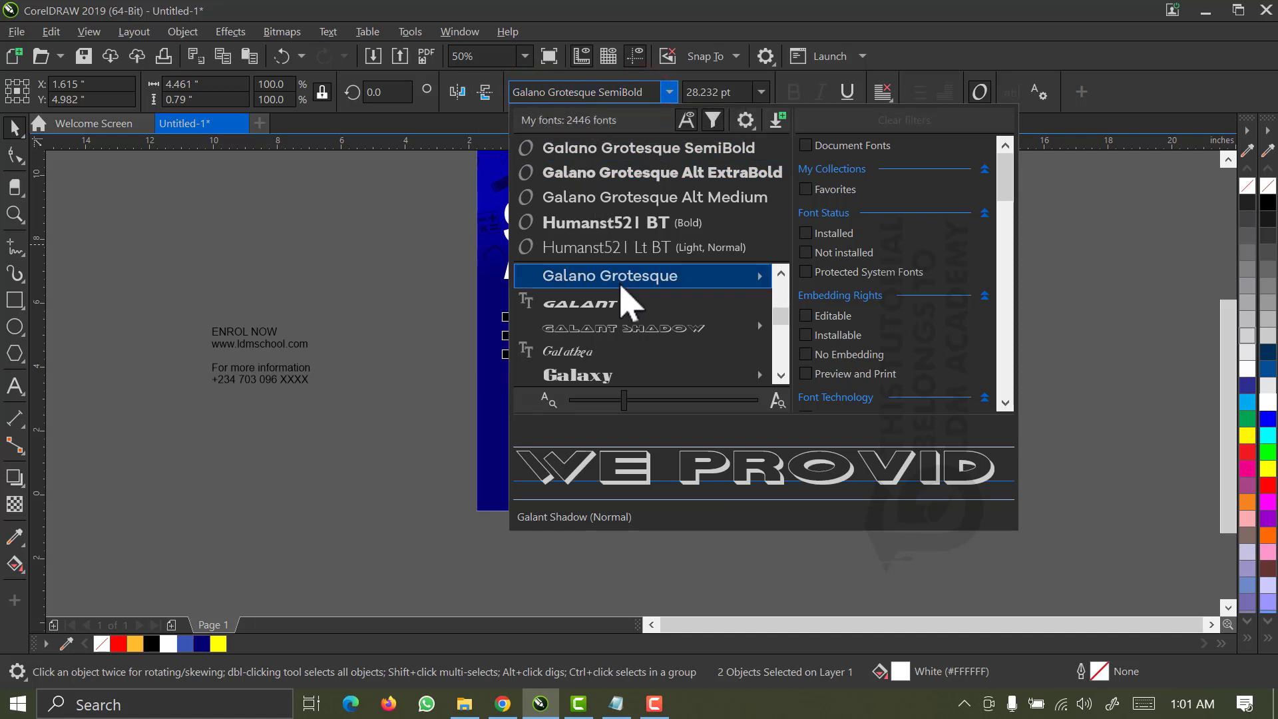
mouse_move(712, 287)
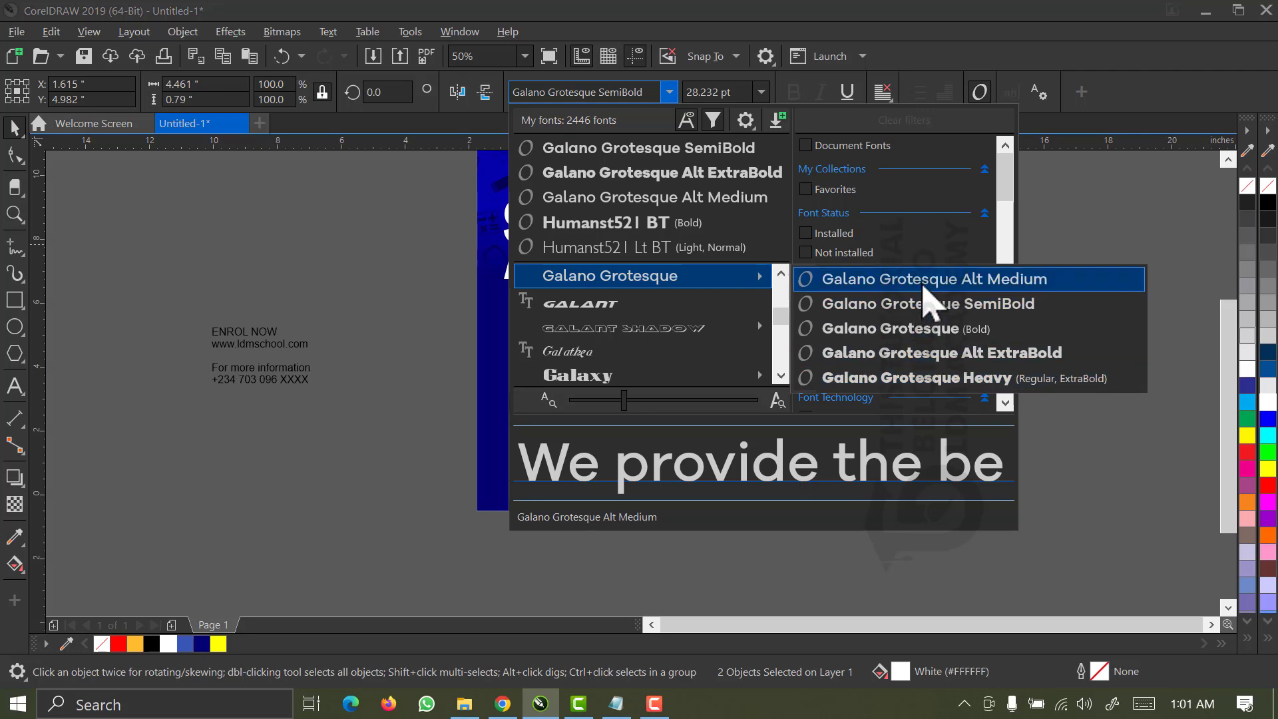
click(923, 285)
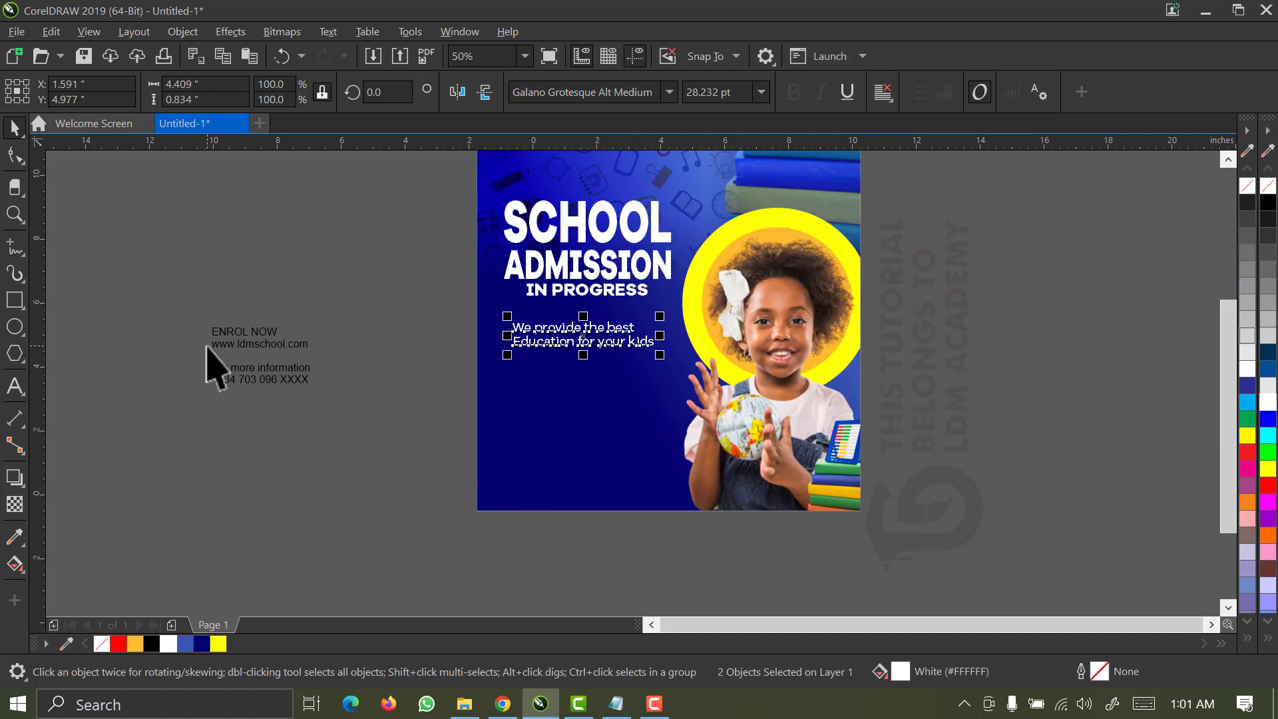
Move ENROL NOW and the website address together onto the flyer's blue area beneath the tagline.
drag(198, 298, 609, 384)
scroll(609, 385, down, 2)
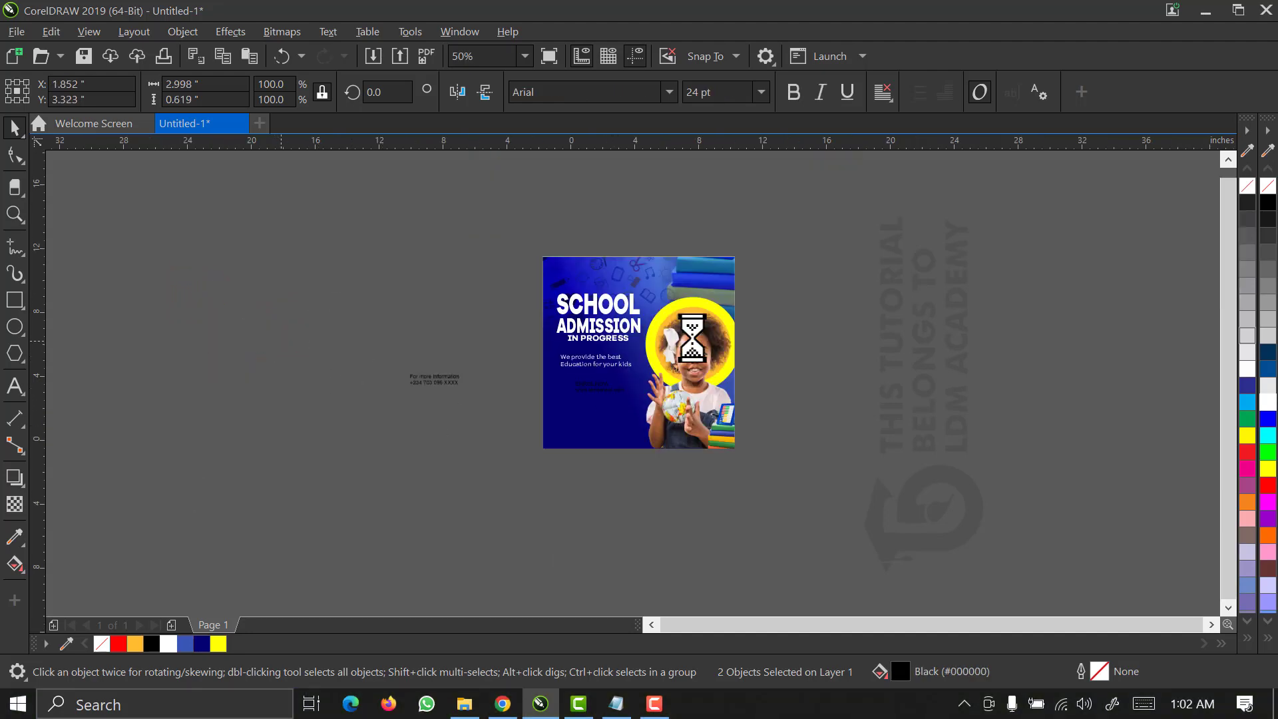
key(z)
scroll(733, 260, down, 2)
drag(742, 252, 624, 405)
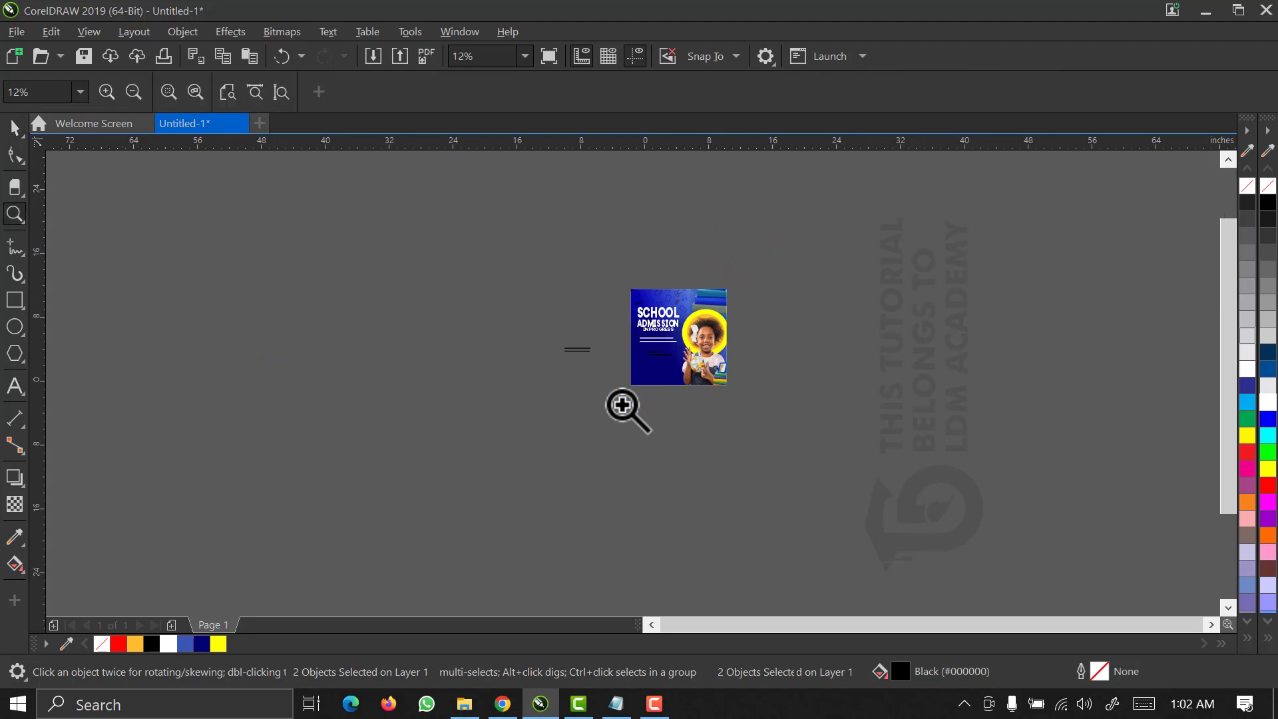
drag(436, 342, 825, 562)
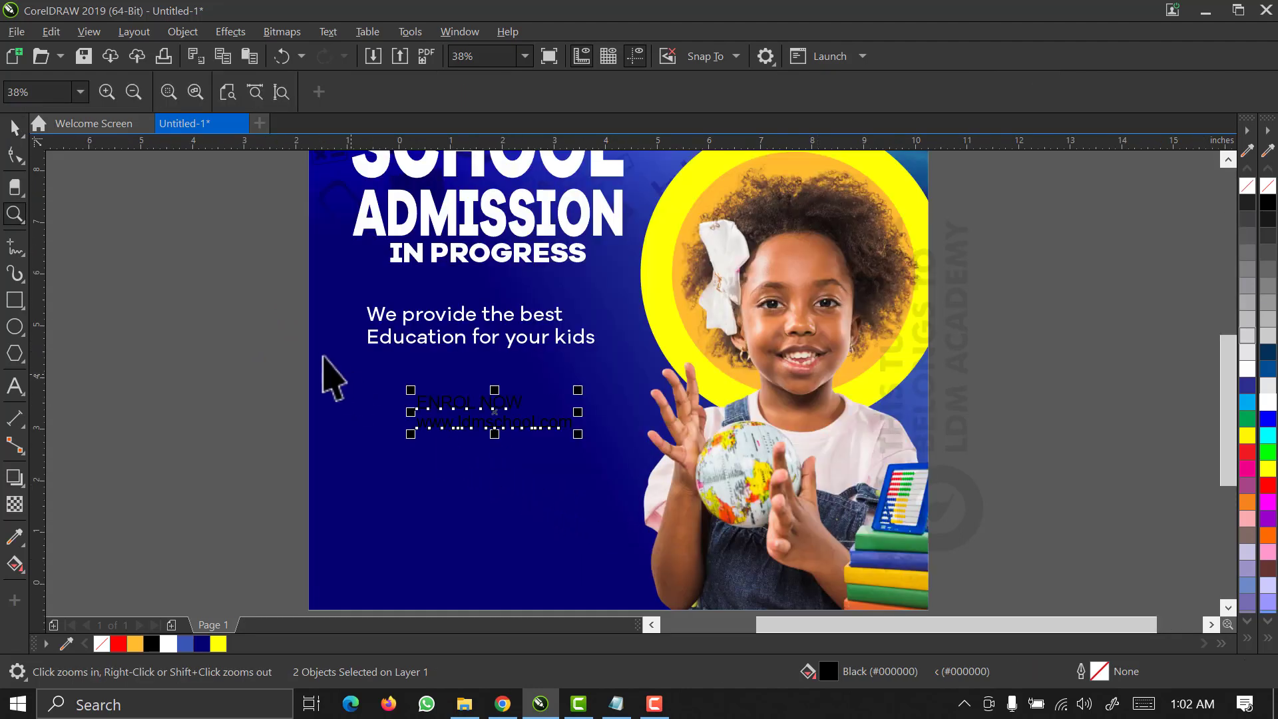
key(space)
click(393, 340)
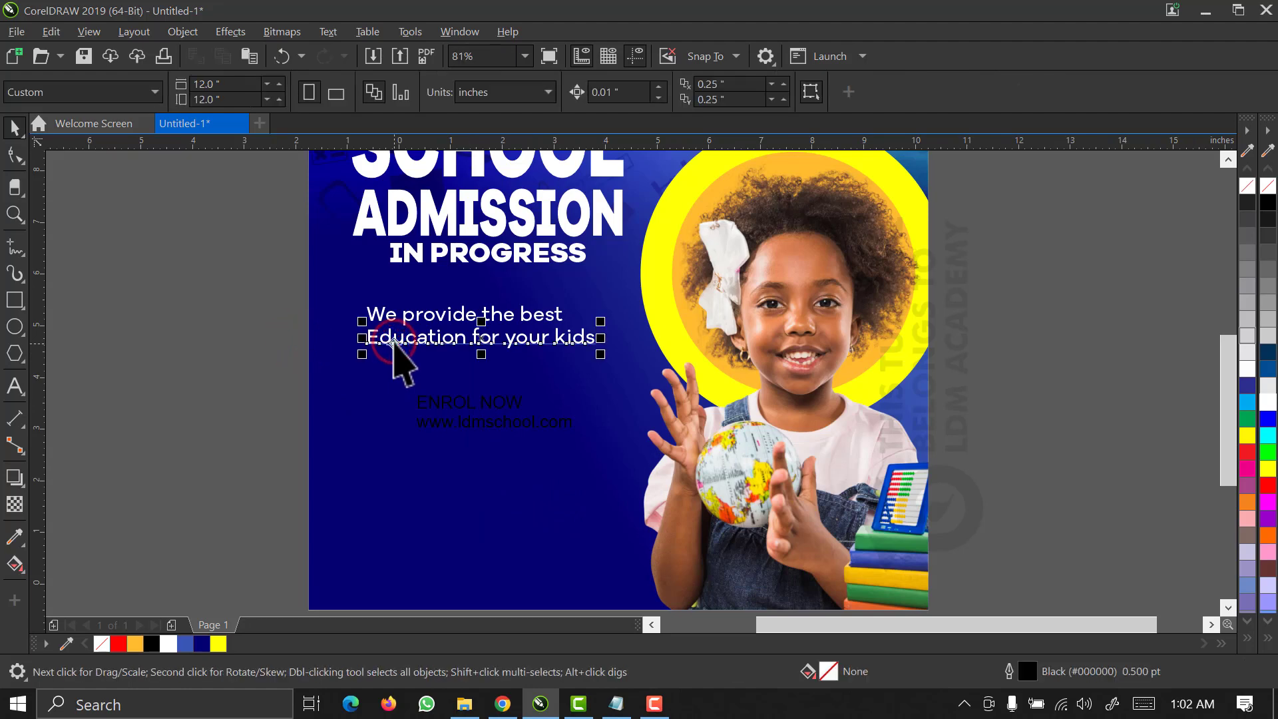
click(393, 338)
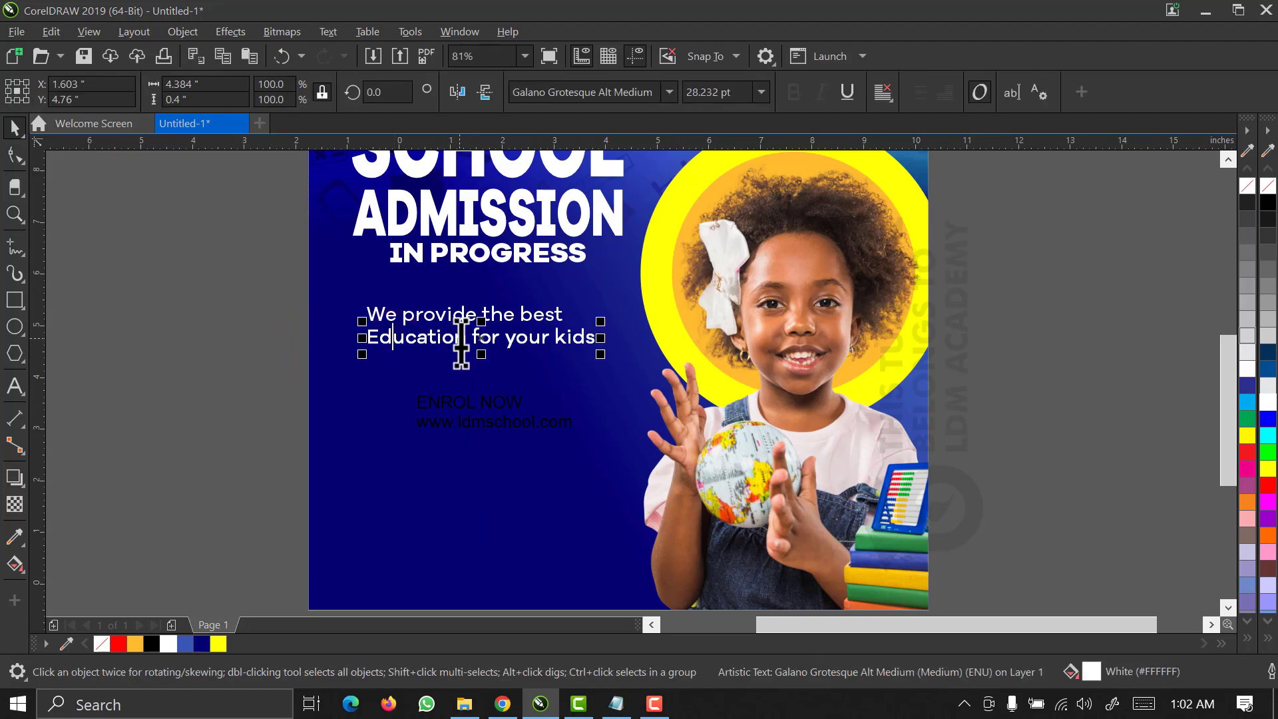
click(14, 126)
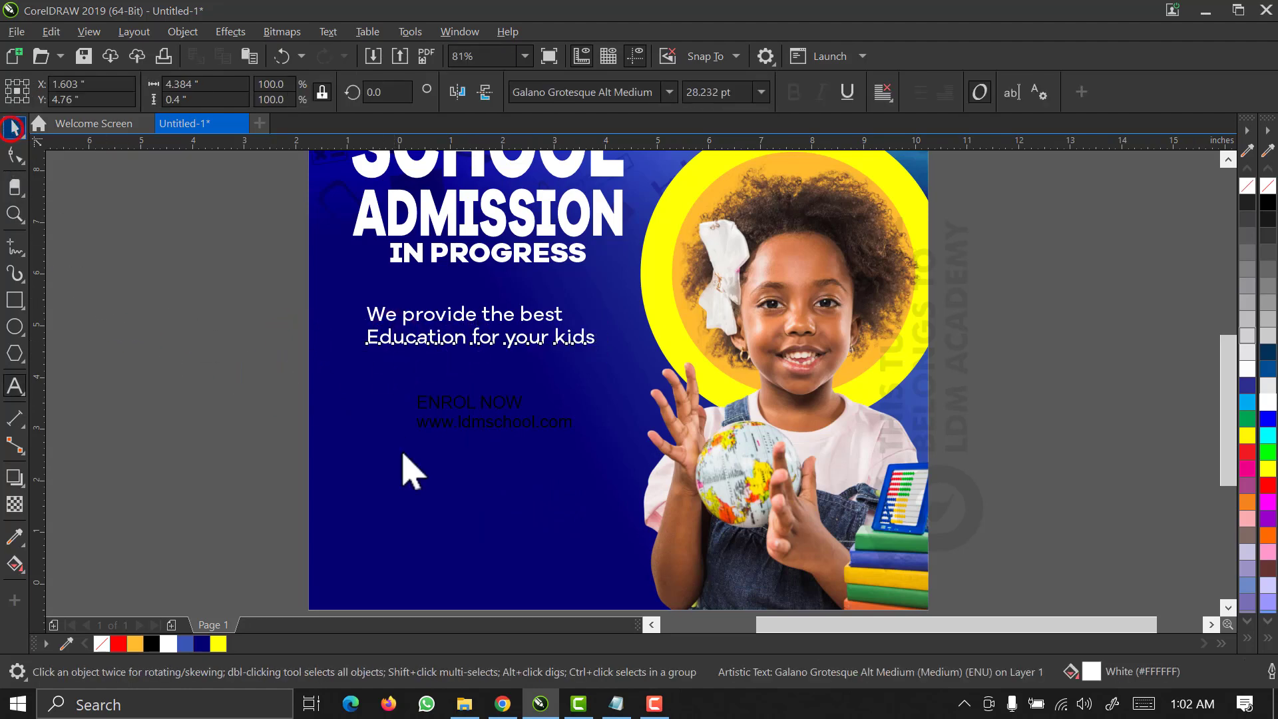
Enlarge ENROL NOW and the website address to about 4.0 by 0.8 inches and move them lower on the flyer.
click(449, 405)
drag(222, 368, 662, 511)
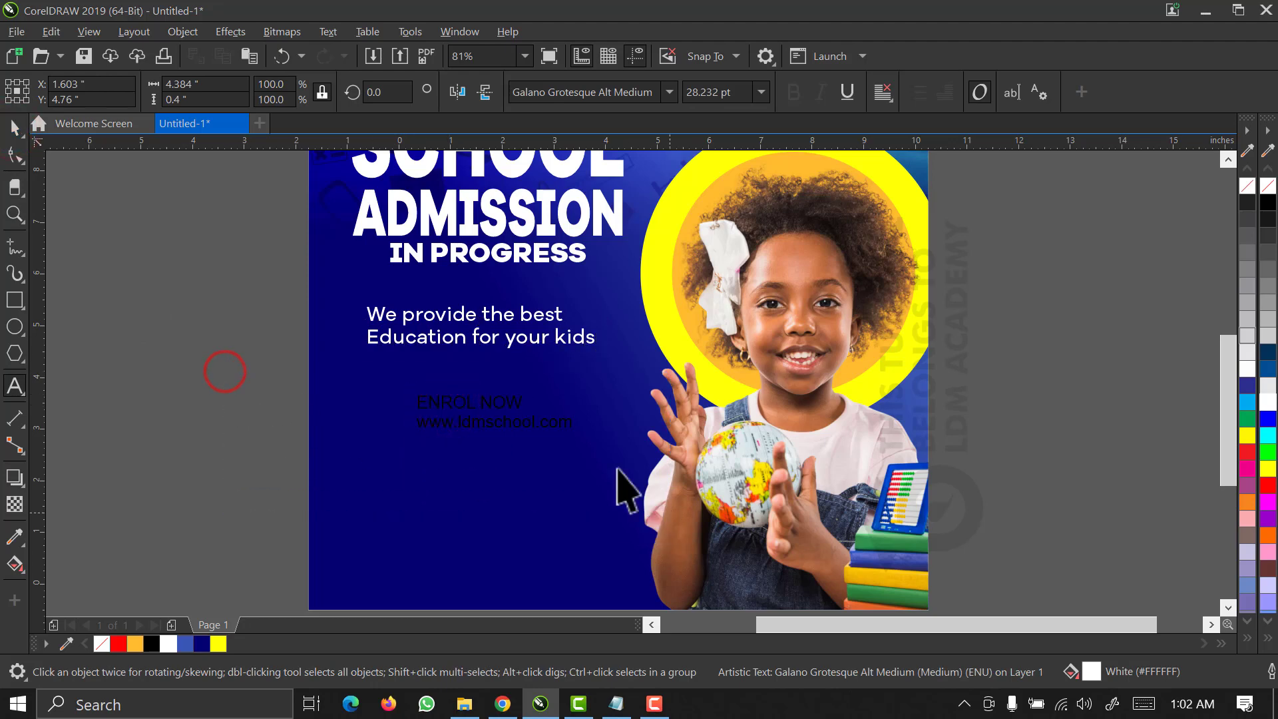
drag(577, 433, 605, 451)
drag(440, 418, 438, 455)
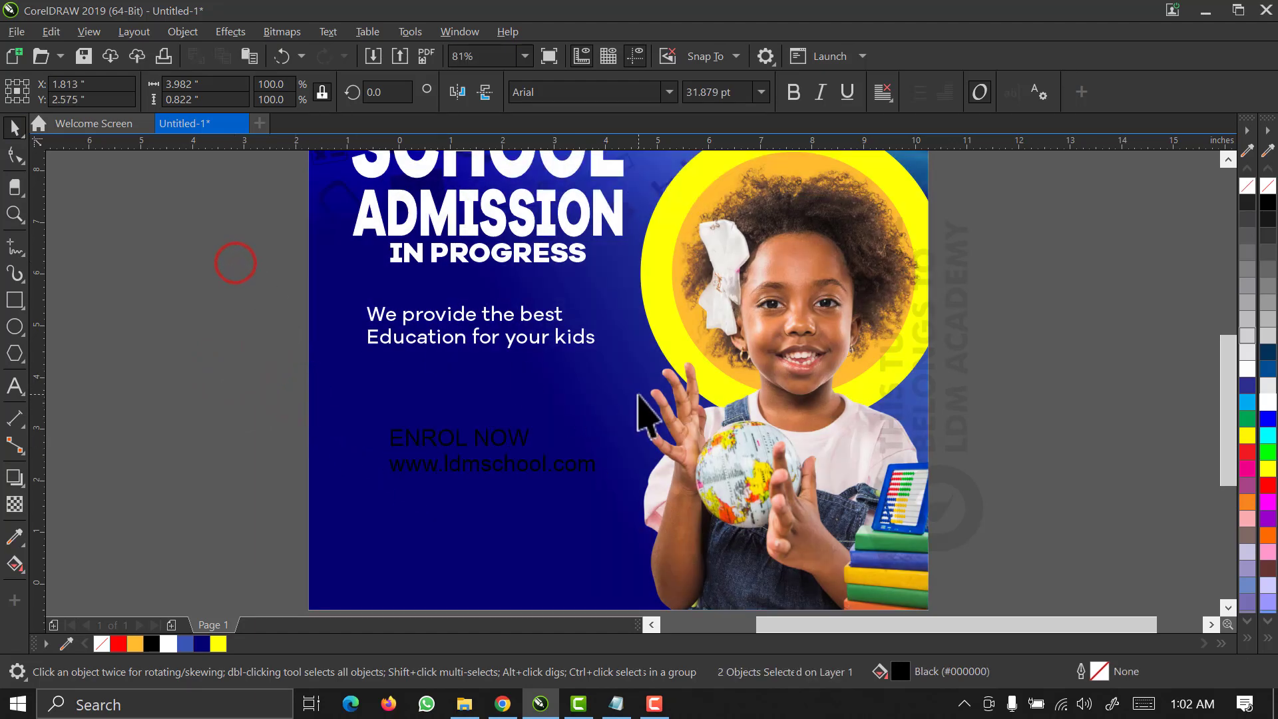
key(Escape)
click(120, 338)
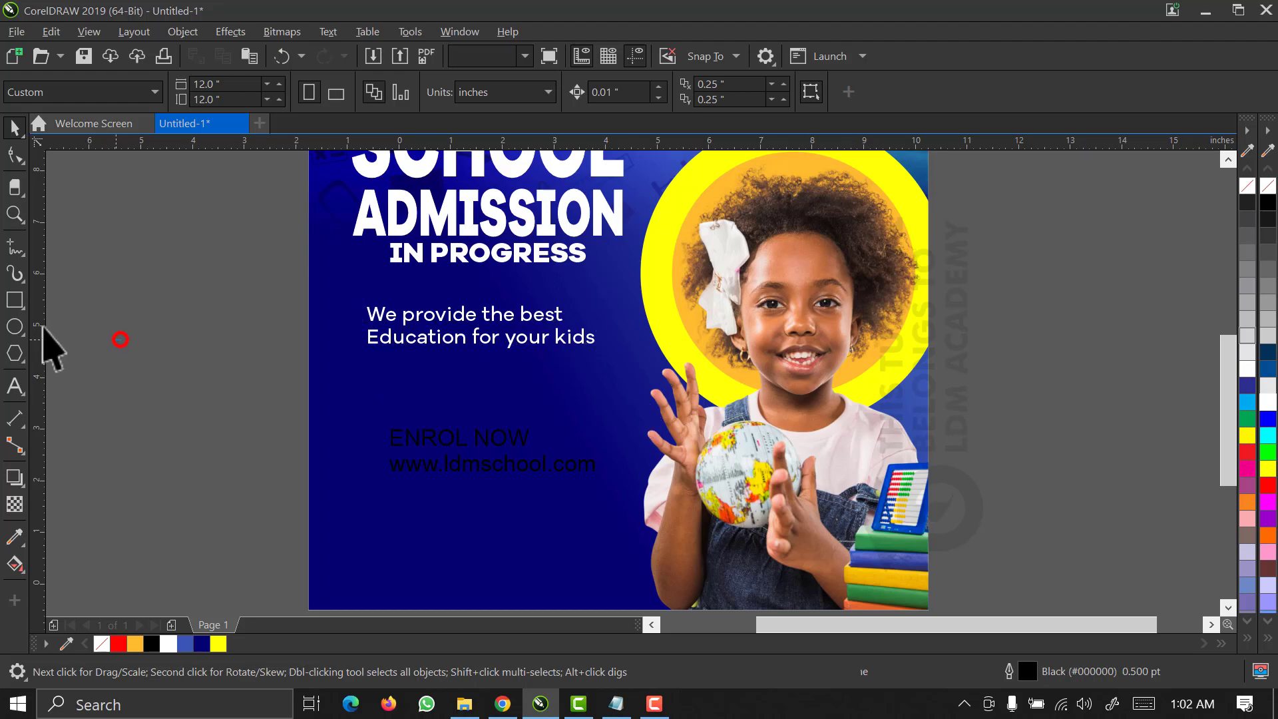
Draw a rectangle about 3.9 by 0.85 inches between the tagline and ENROL NOW.
click(14, 301)
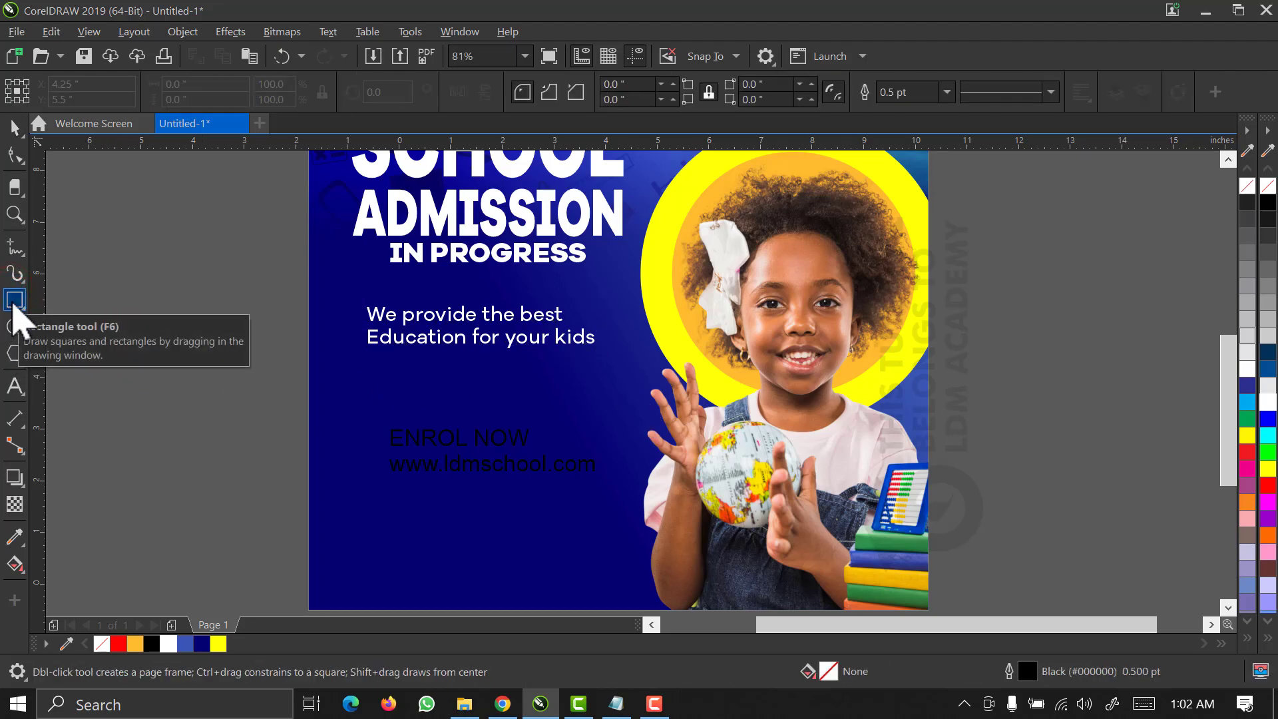
click(385, 376)
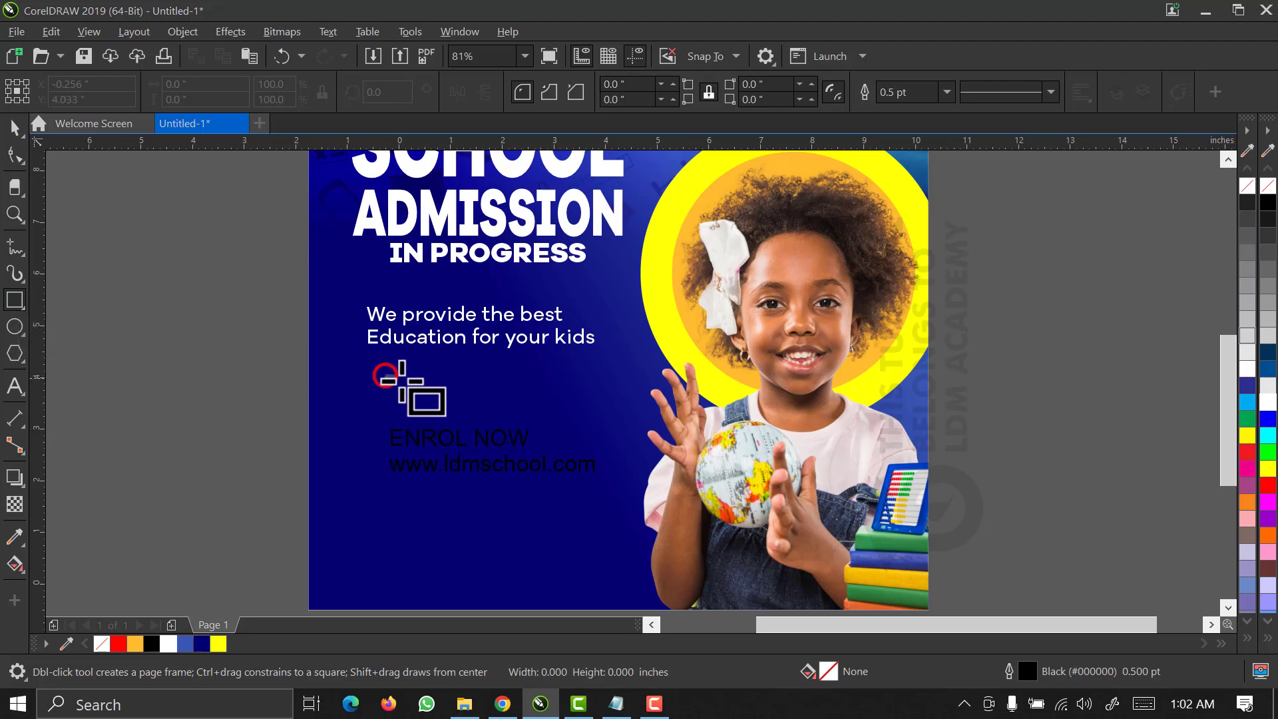
drag(402, 380, 591, 421)
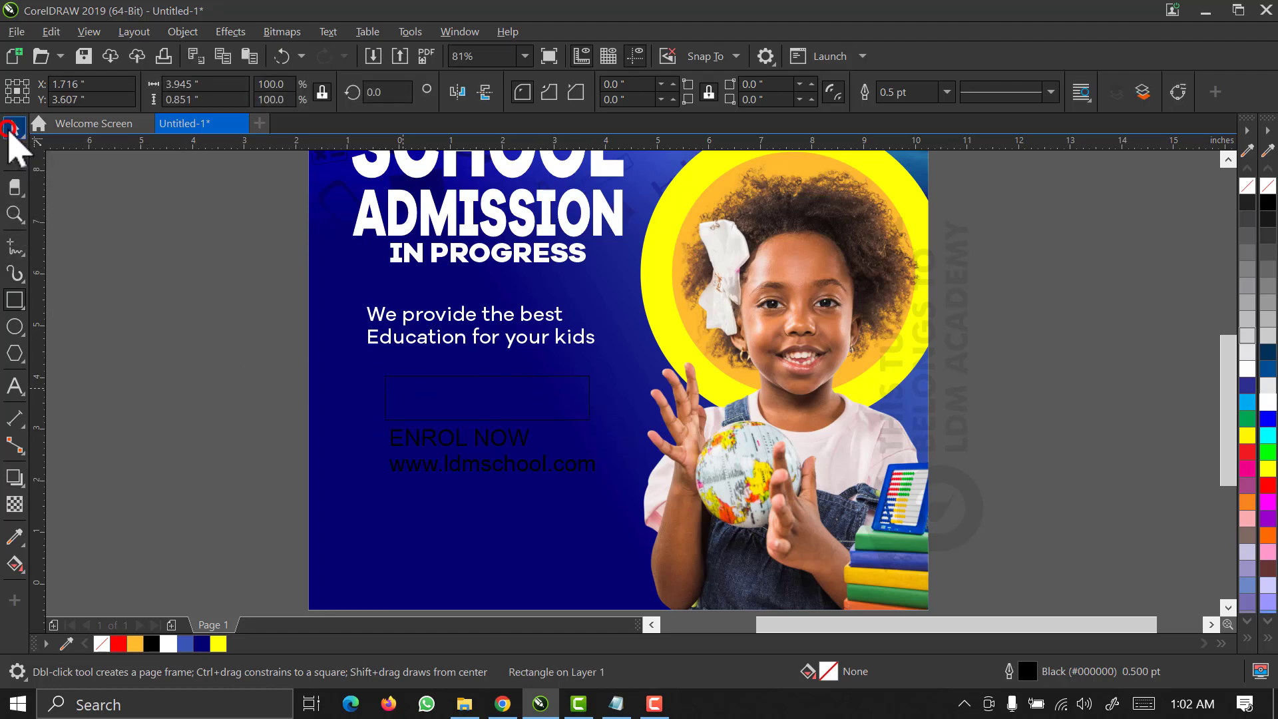
click(13, 128)
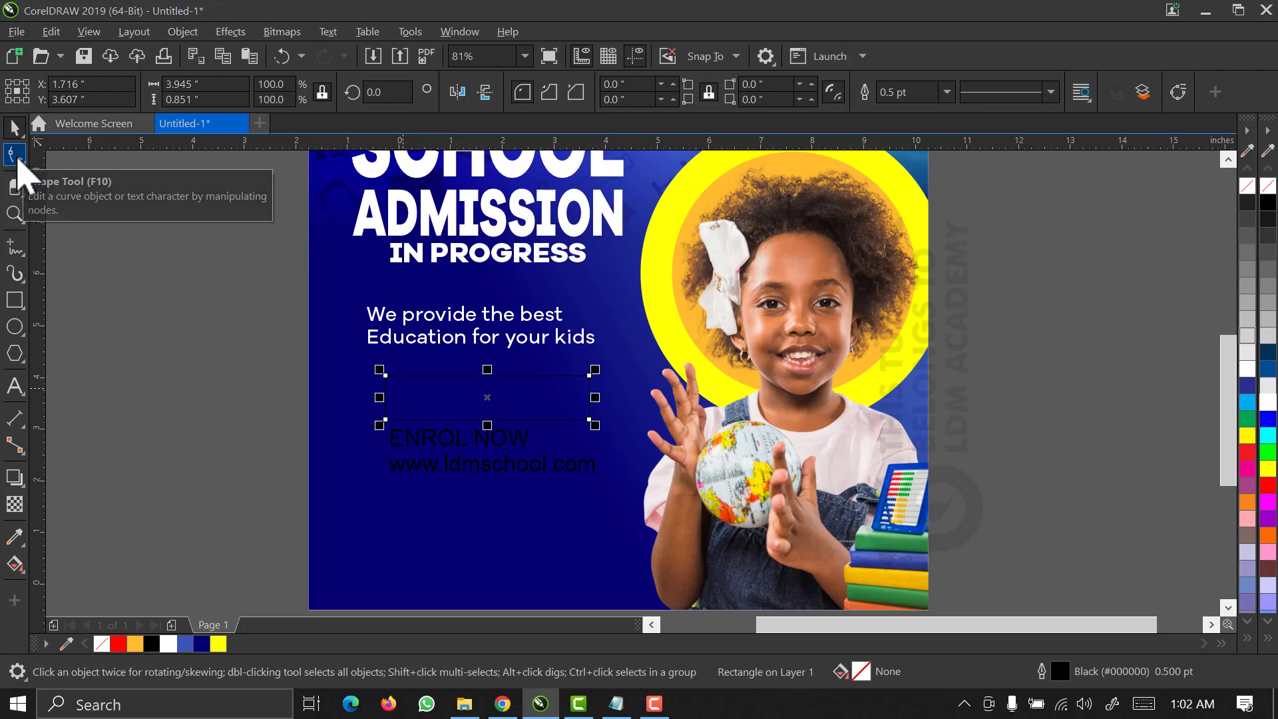
Round the rectangle's corners to a 0.425-inch radius and widen it symmetrically to about 4.3 inches.
click(16, 157)
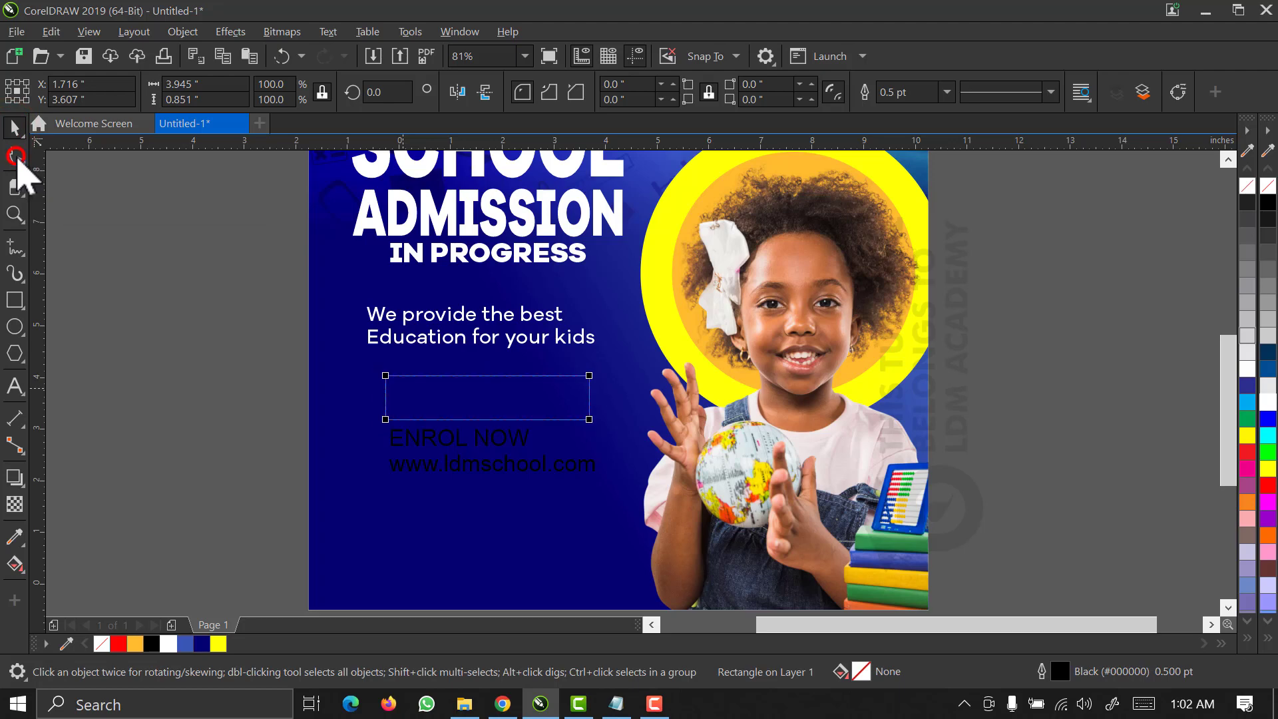
scroll(422, 416, up, 2)
scroll(370, 370, up, 2)
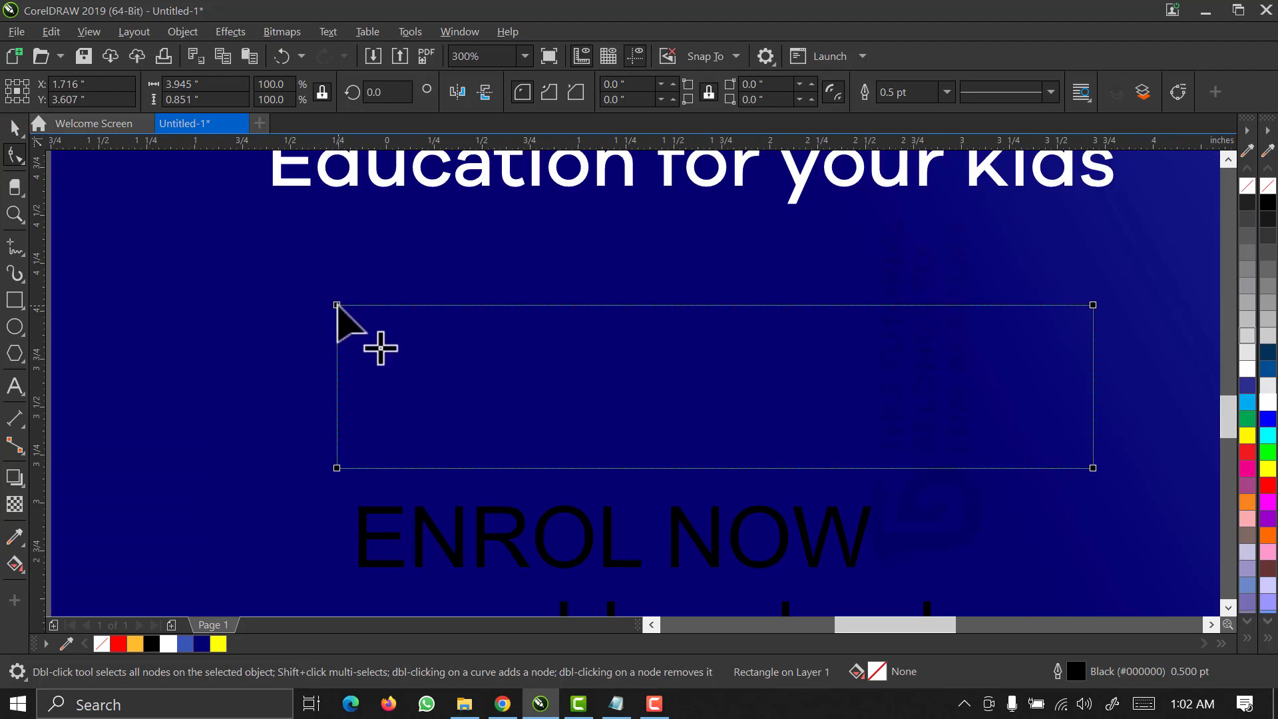
drag(337, 305, 422, 305)
click(765, 428)
scroll(763, 414, down, 2)
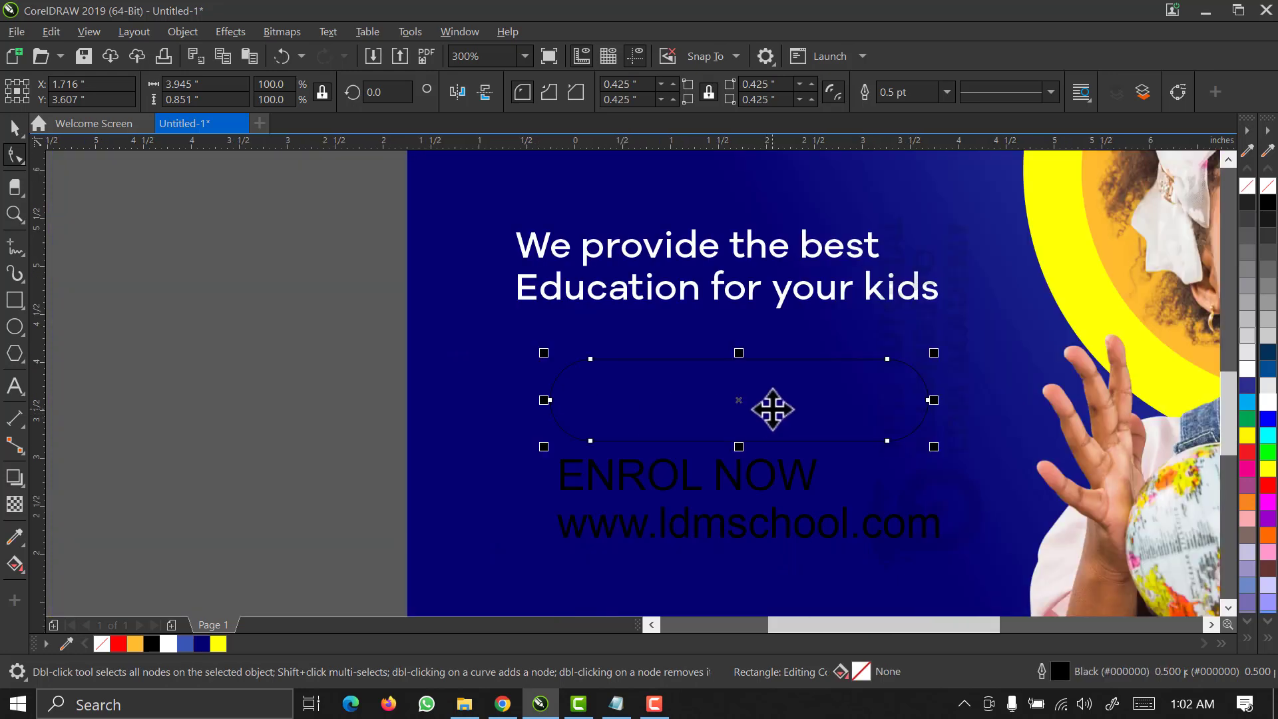
key(space)
mouse_move(938, 397)
mouse_down()
mouse_move(952, 396)
mouse_move(940, 402)
mouse_up()
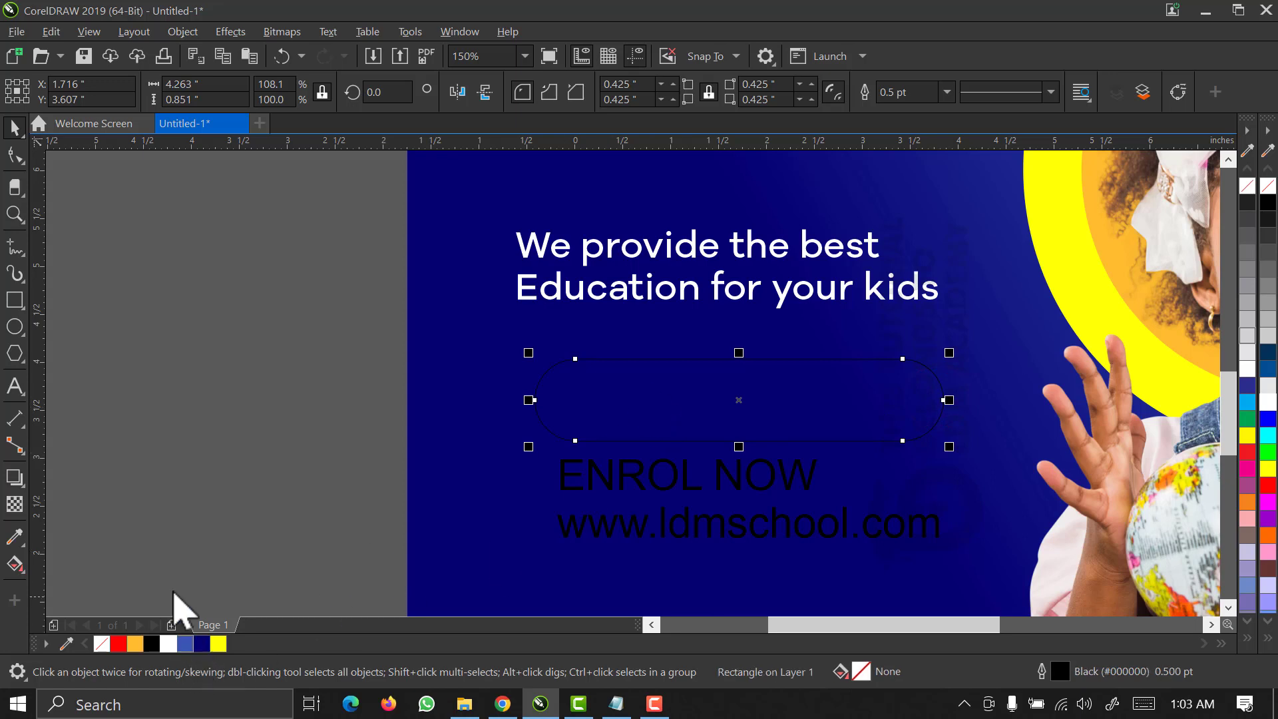
Fill the rounded rectangle with orange-yellow #FFB92D and remove its outline.
click(135, 642)
click(163, 506)
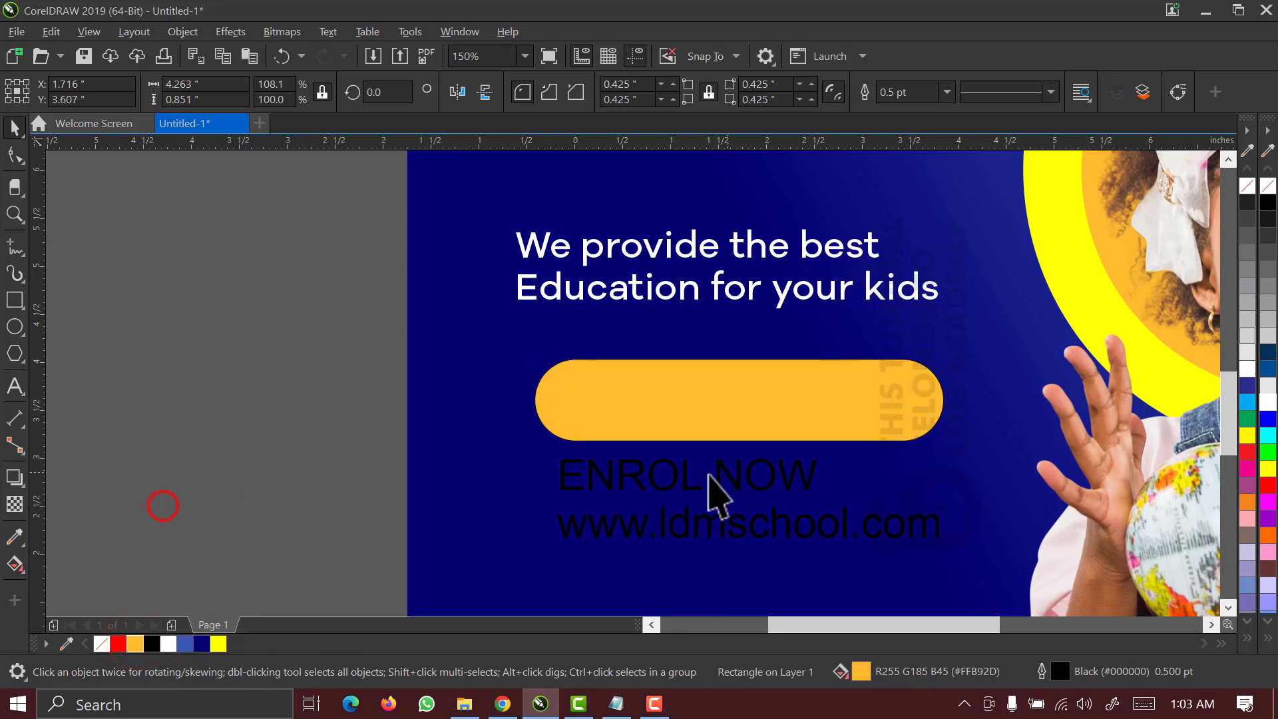
click(649, 421)
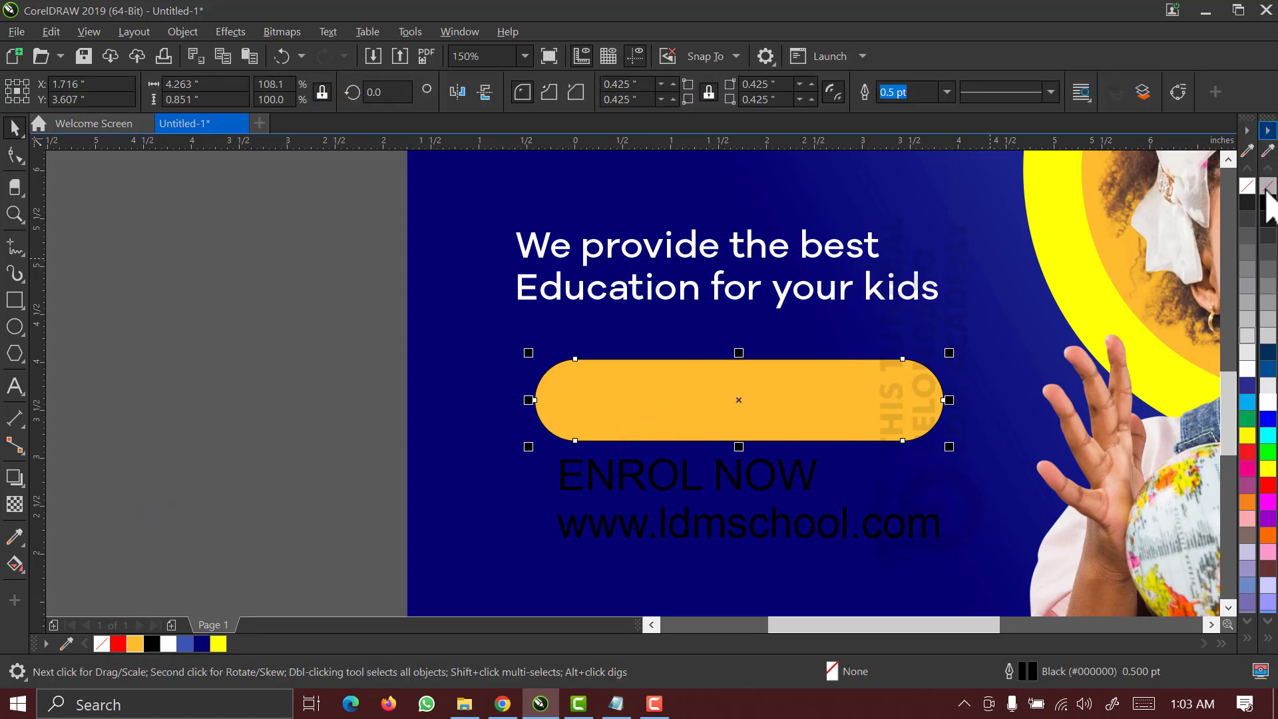
click(155, 415)
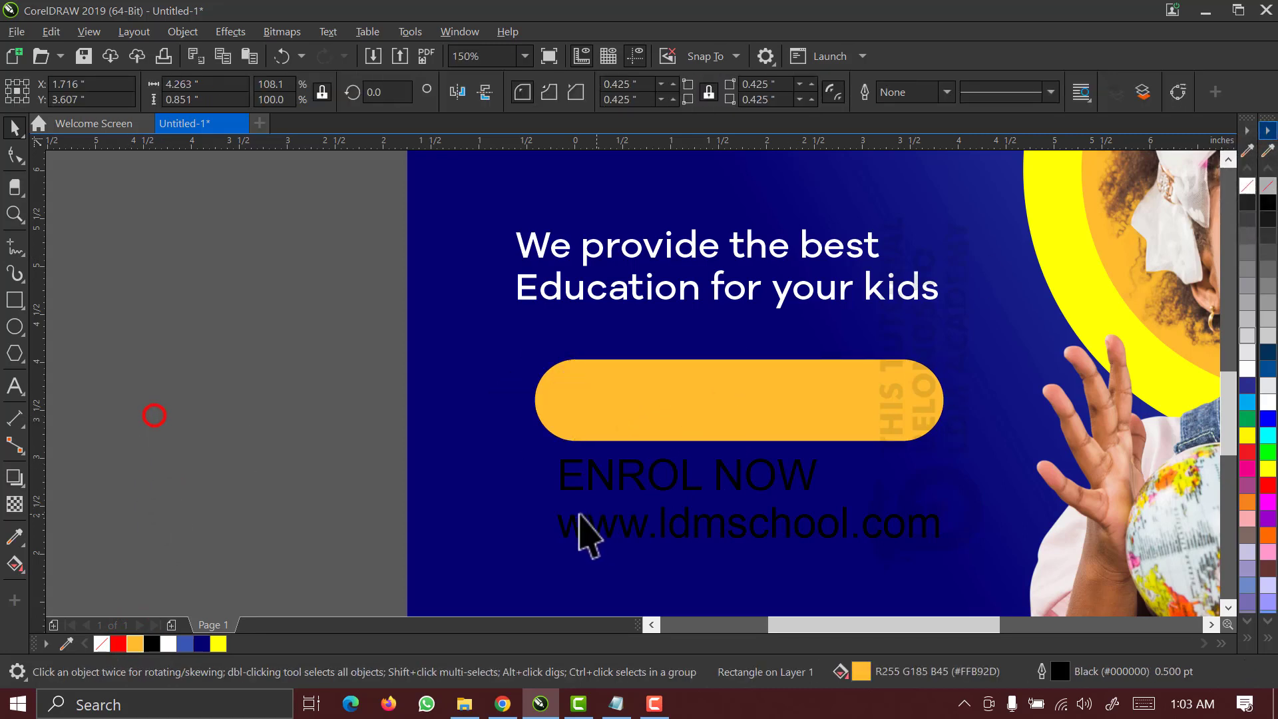
Centre ENROL NOW on the orange rounded rectangle and fill the text with white.
click(602, 479)
drag(602, 479, 654, 399)
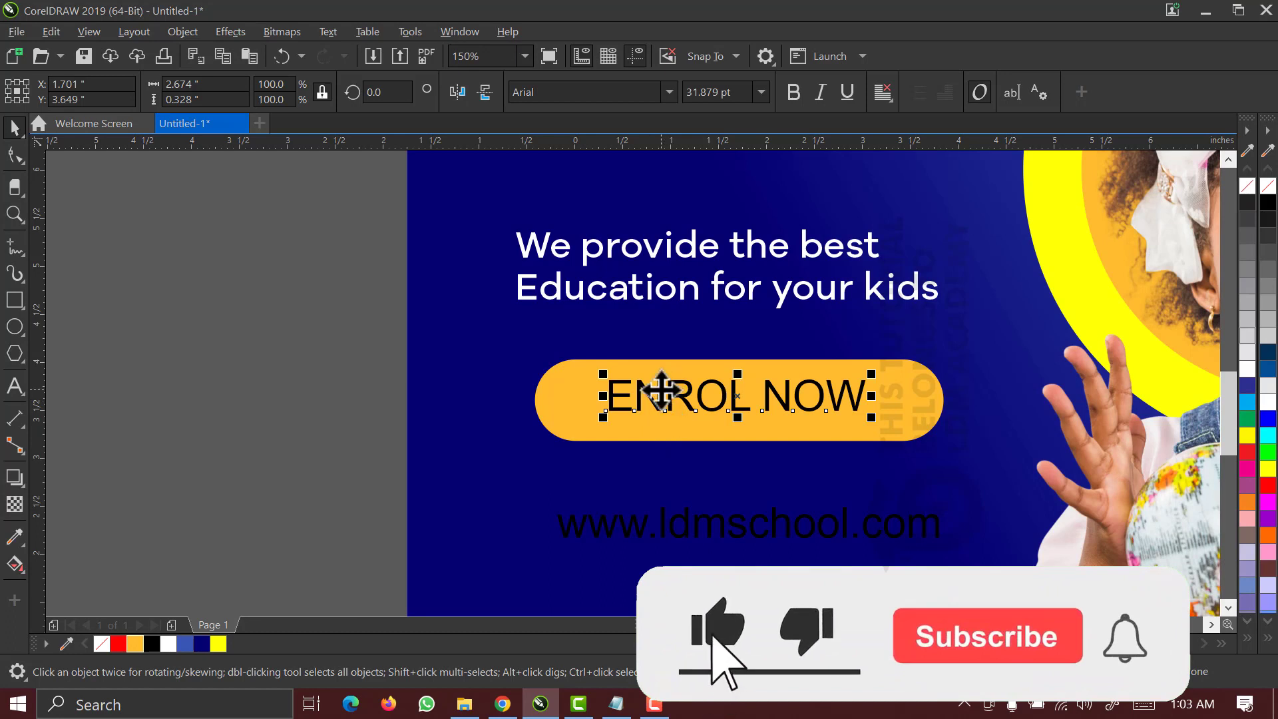
click(1268, 401)
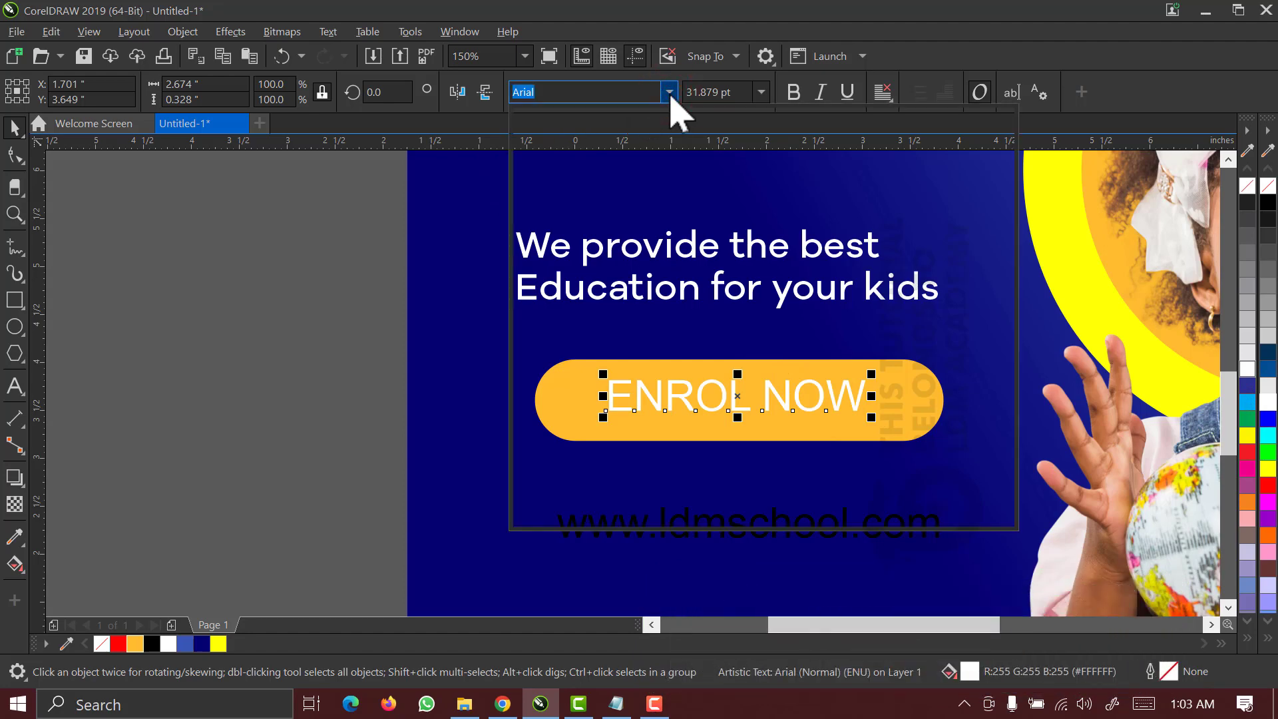
Set ENROL NOW in Galano Grotesque Alt ExtraBold and enlarge it to about 45 pt.
click(669, 93)
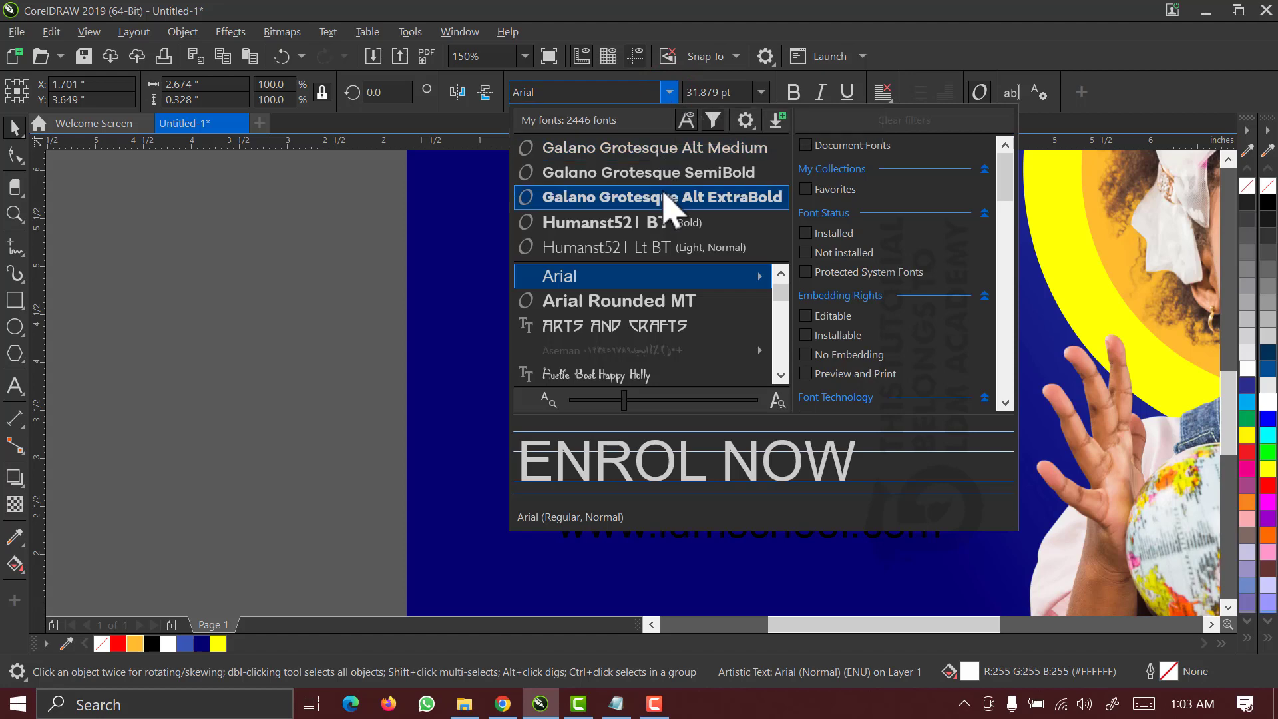
click(662, 197)
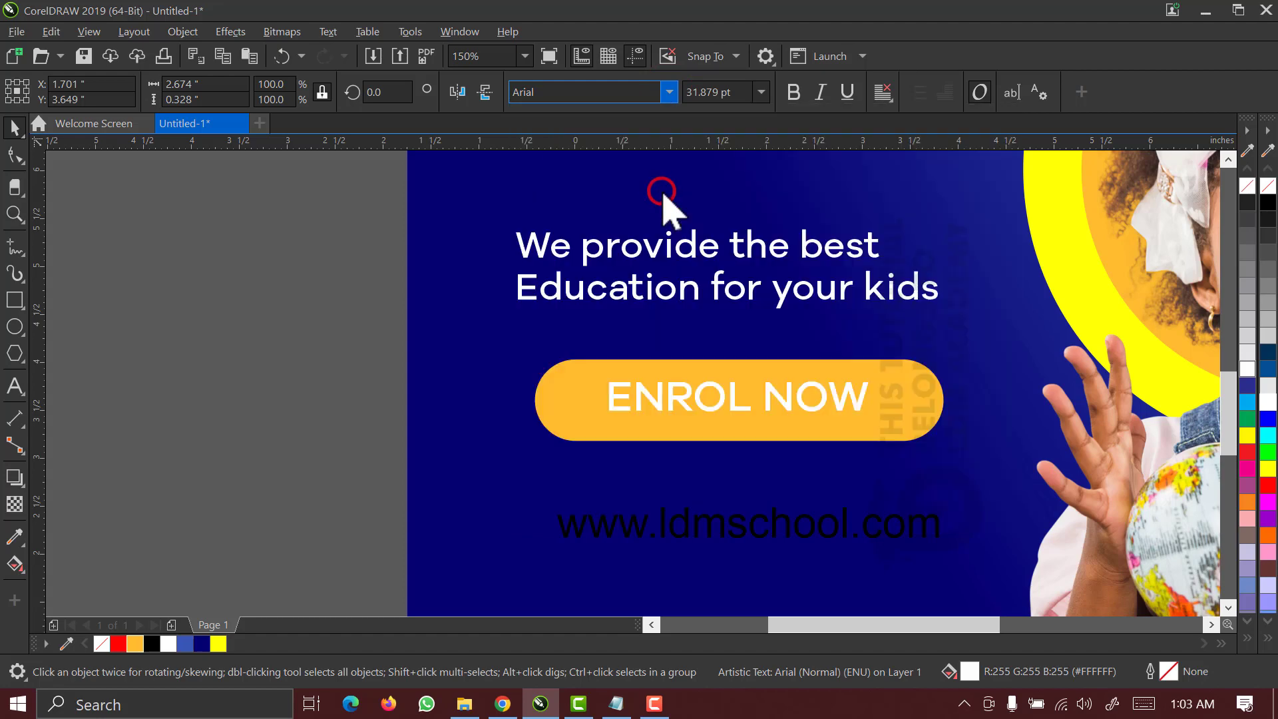
click(855, 404)
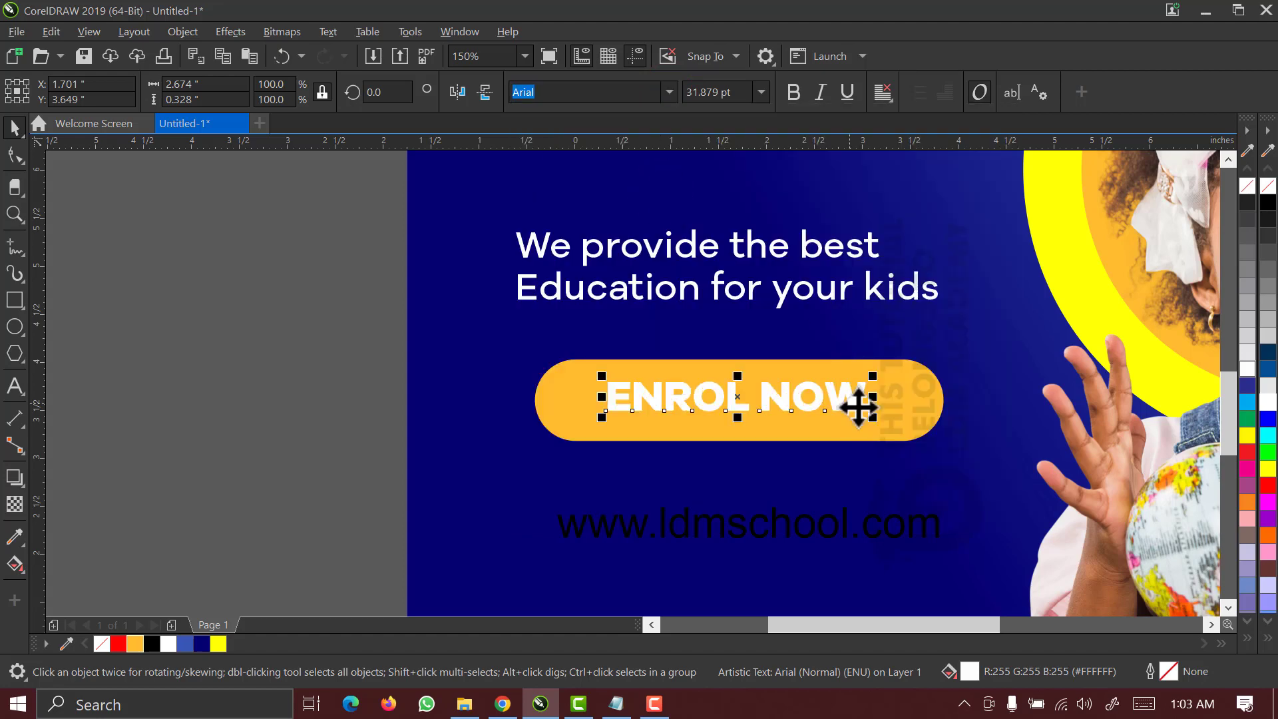
drag(876, 397, 905, 406)
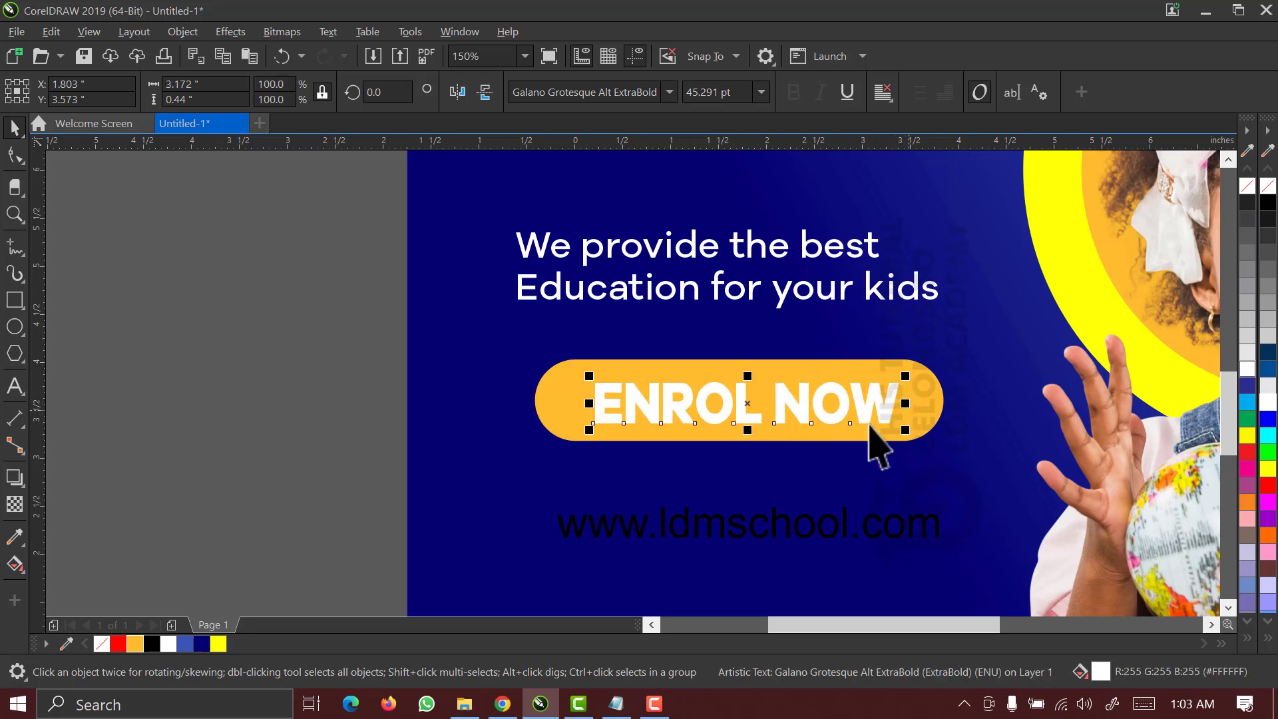
Centre the enlarged ENROL NOW text on the orange rounded rectangle.
drag(329, 332, 1089, 531)
drag(1105, 499, 1104, 499)
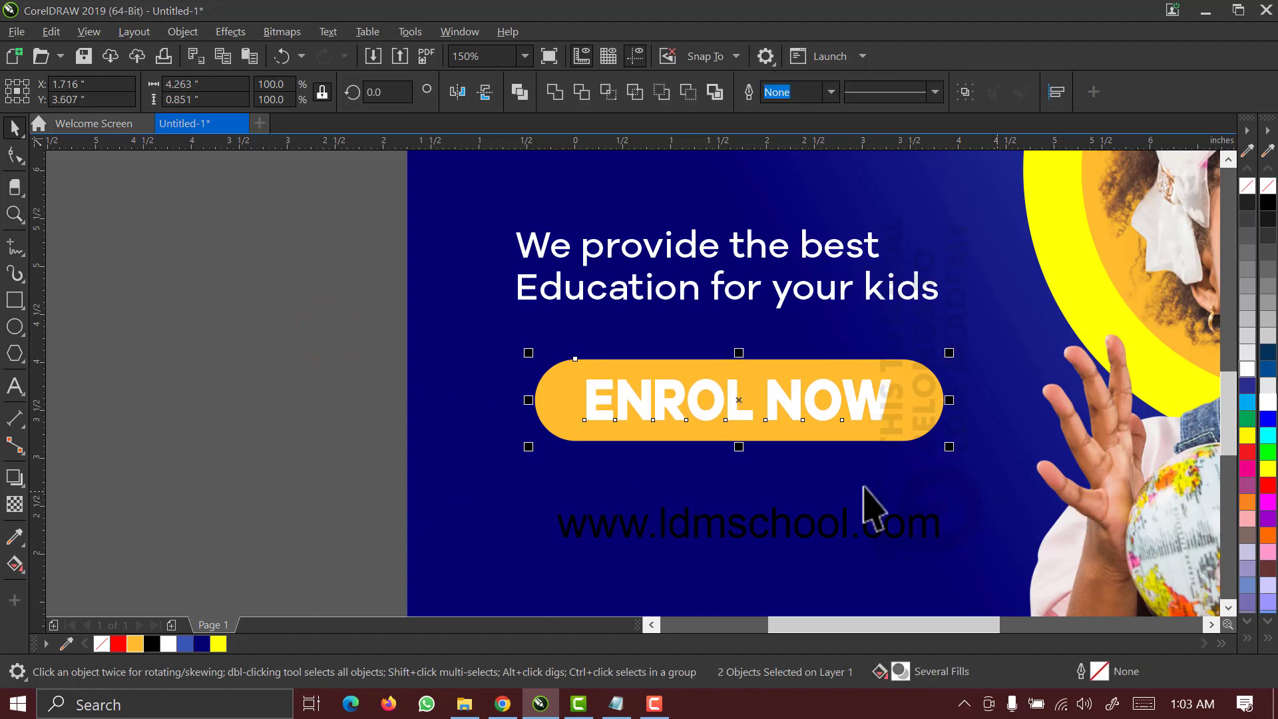
scroll(733, 497, down, 1)
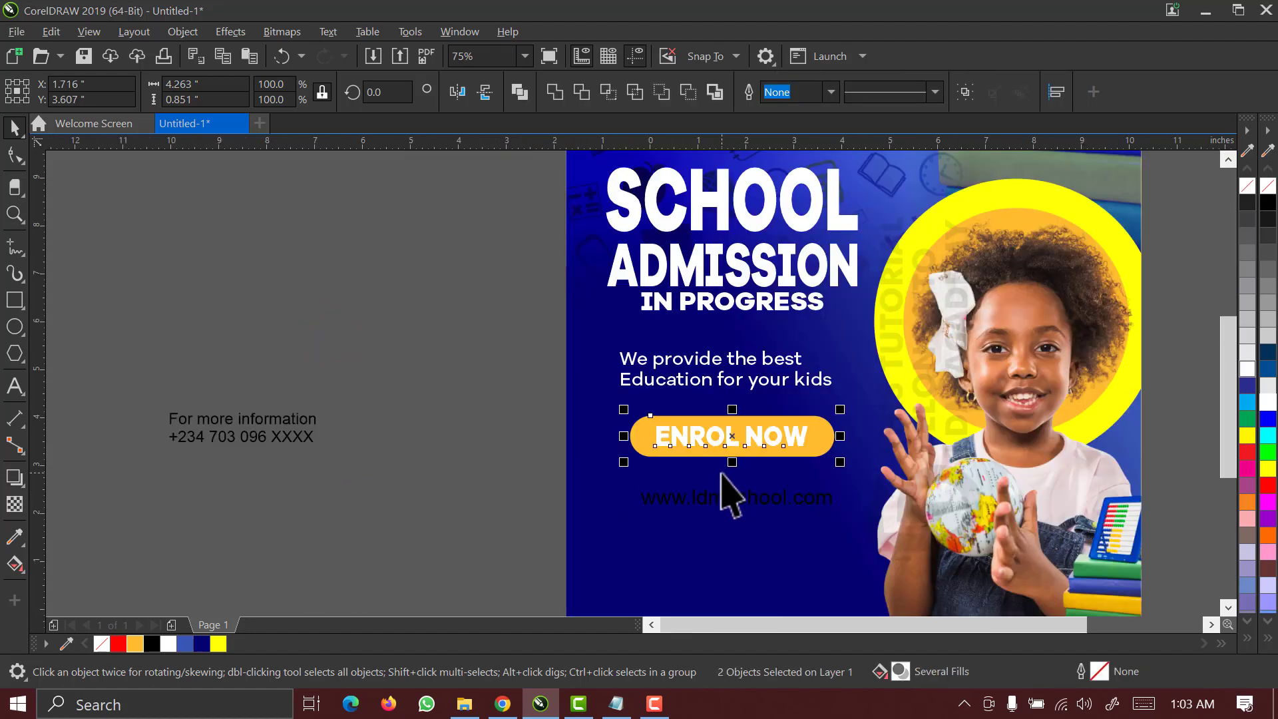
click(523, 445)
click(675, 500)
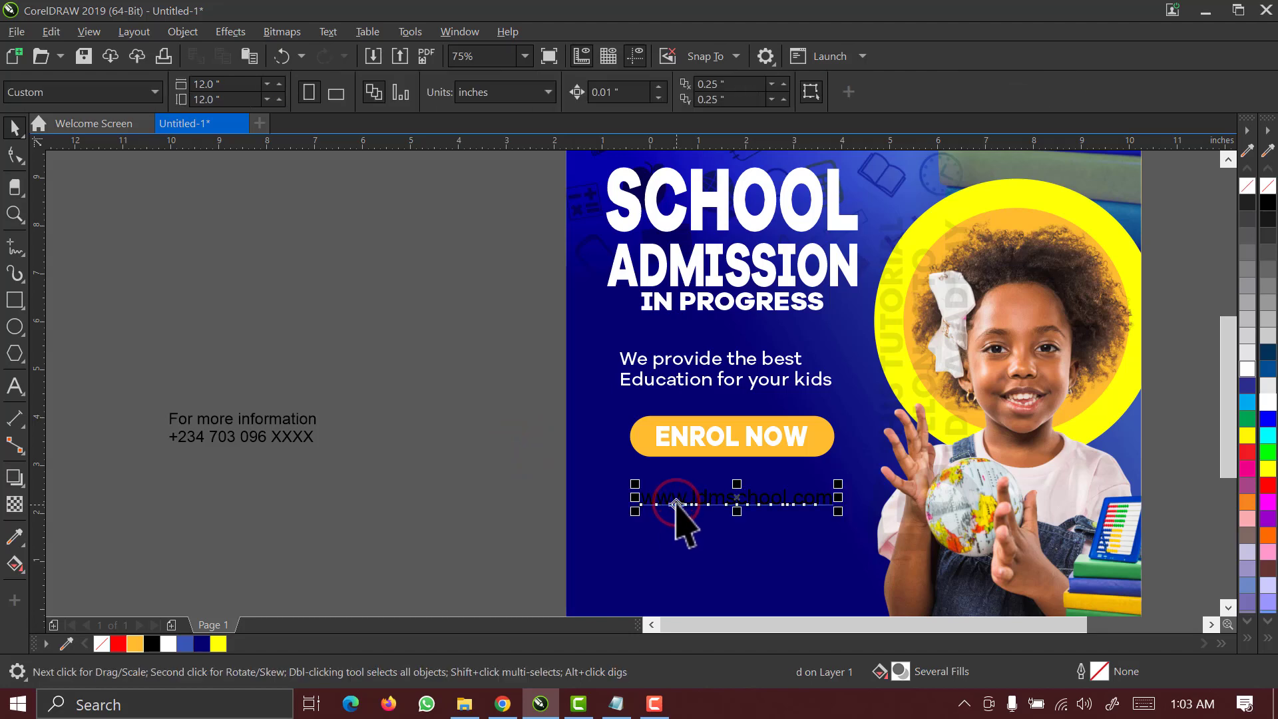
drag(676, 499, 676, 482)
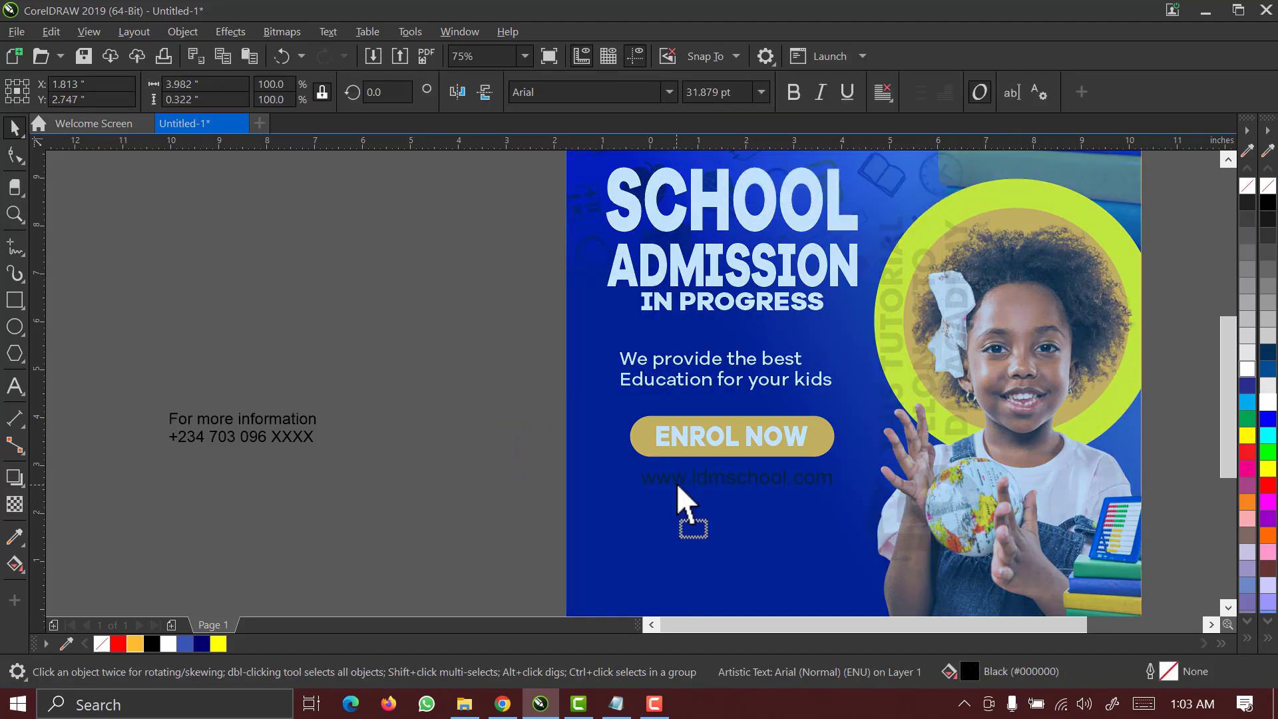
Set both tagline lines to a font size of 30 pt.
click(683, 384)
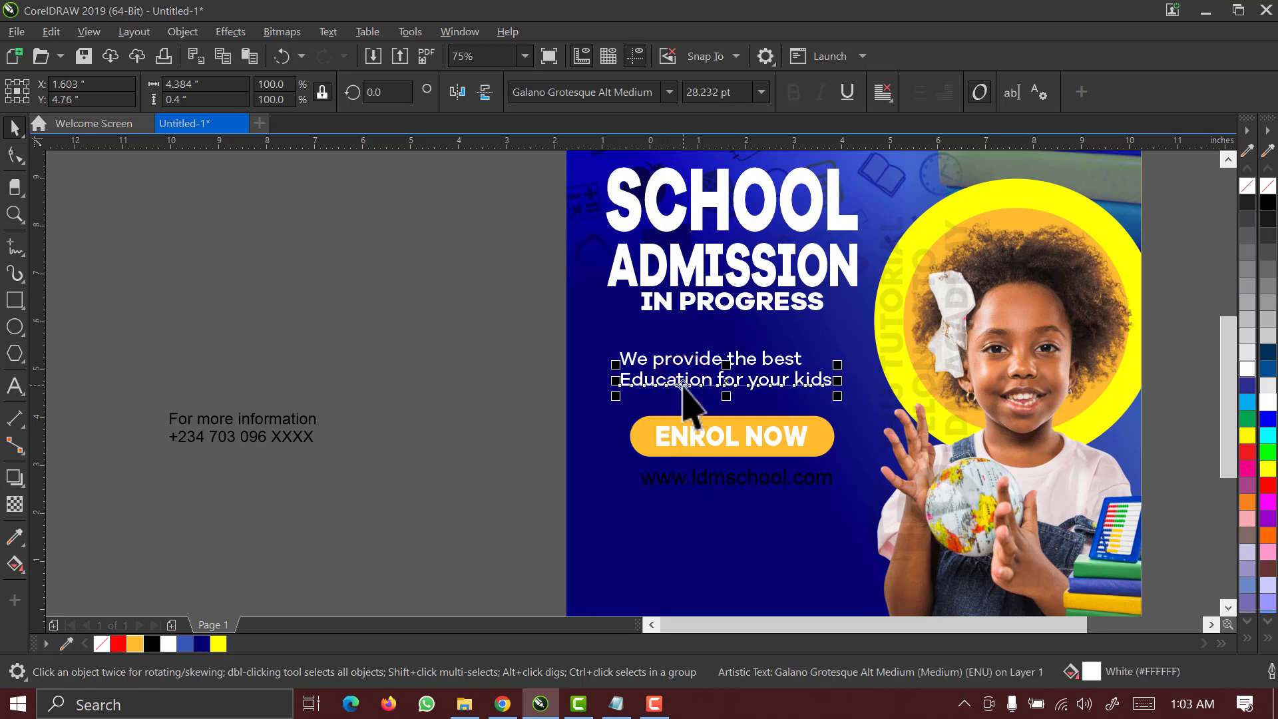
drag(505, 331, 907, 406)
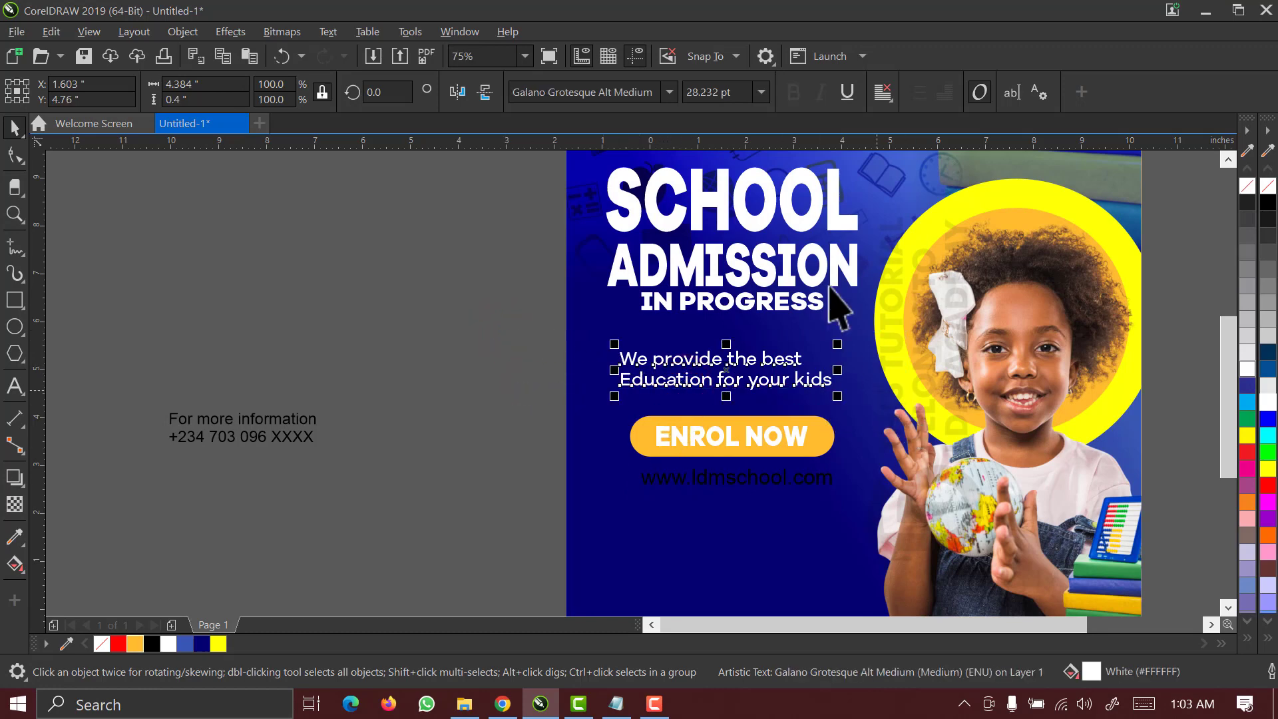
click(736, 92)
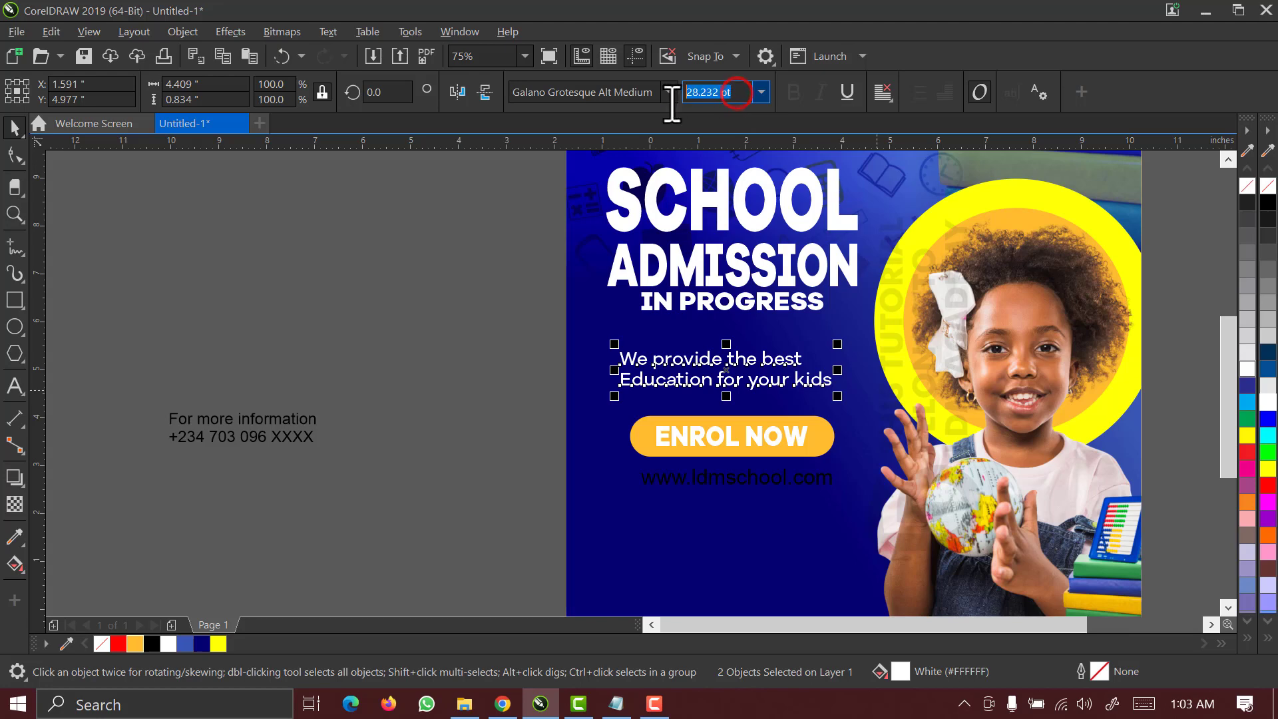
text(30)
key(Return)
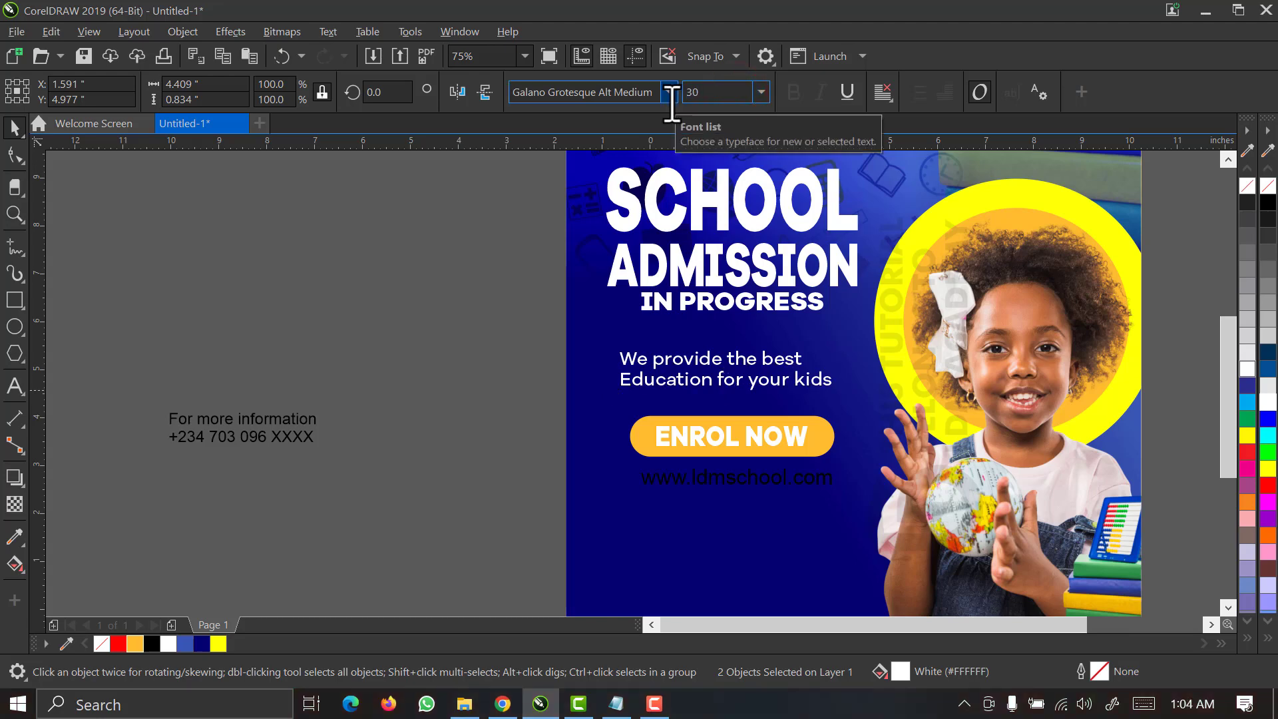
click(732, 479)
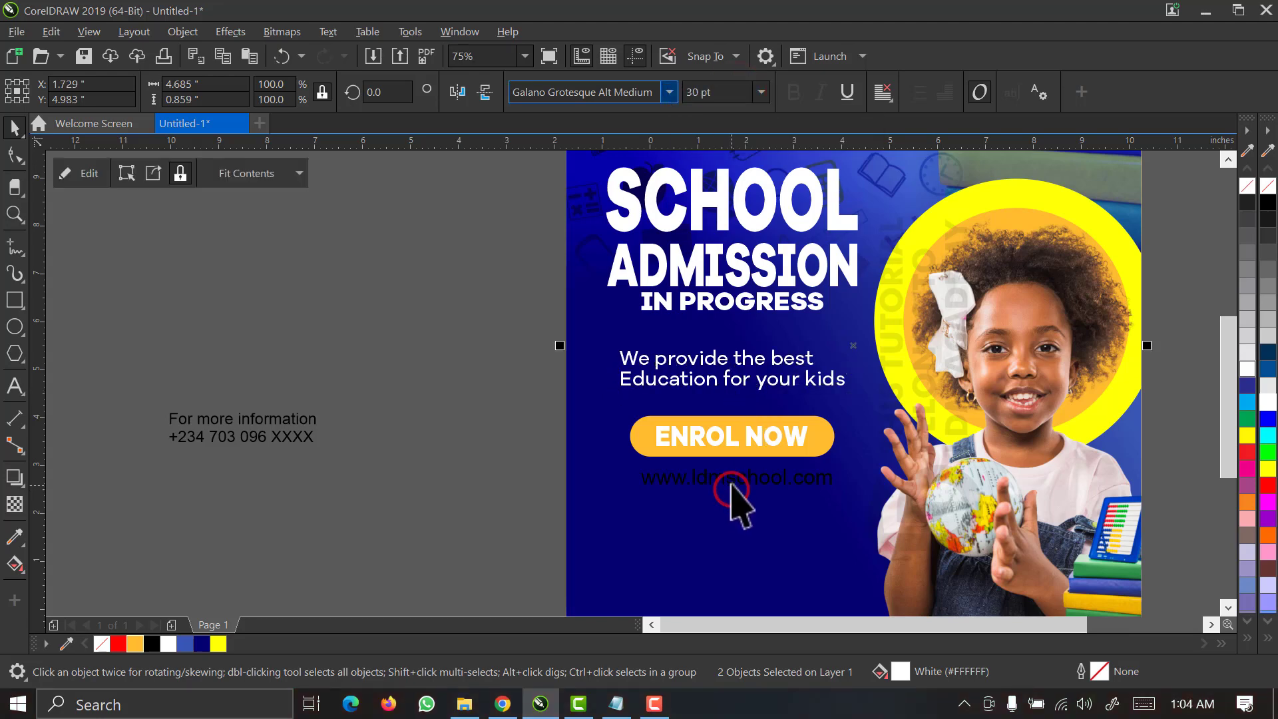
click(736, 92)
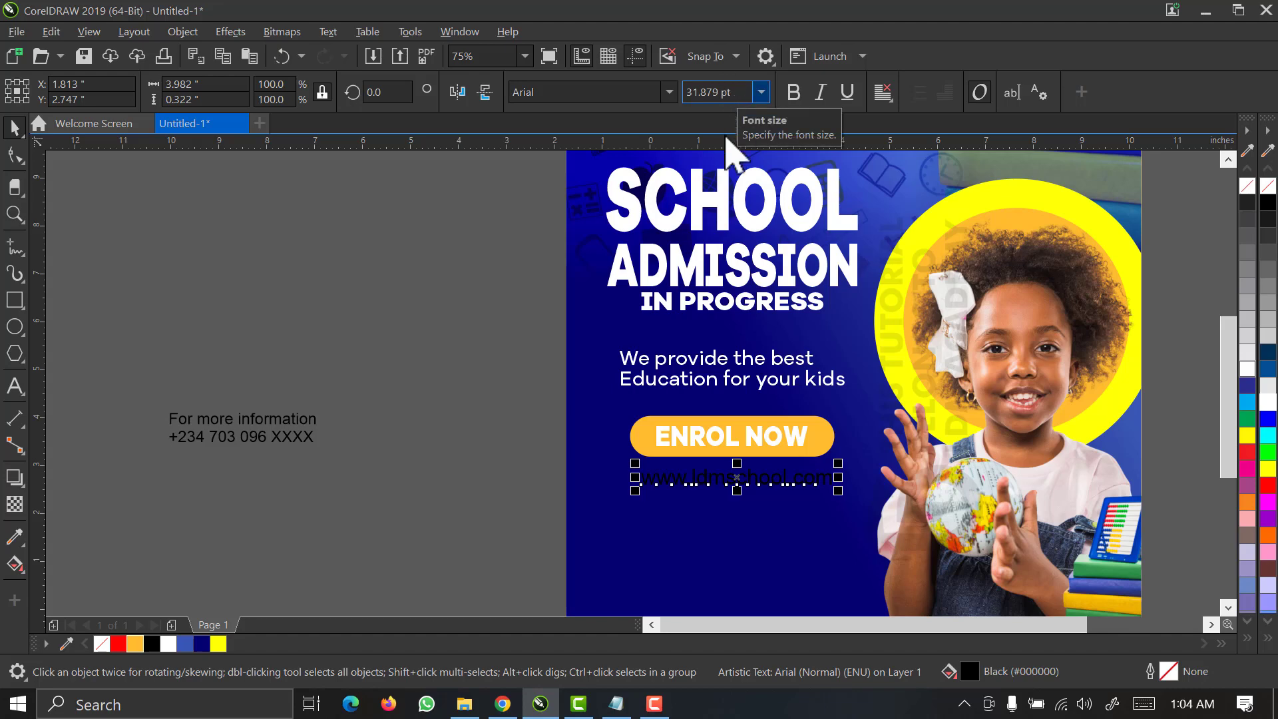
click(1267, 402)
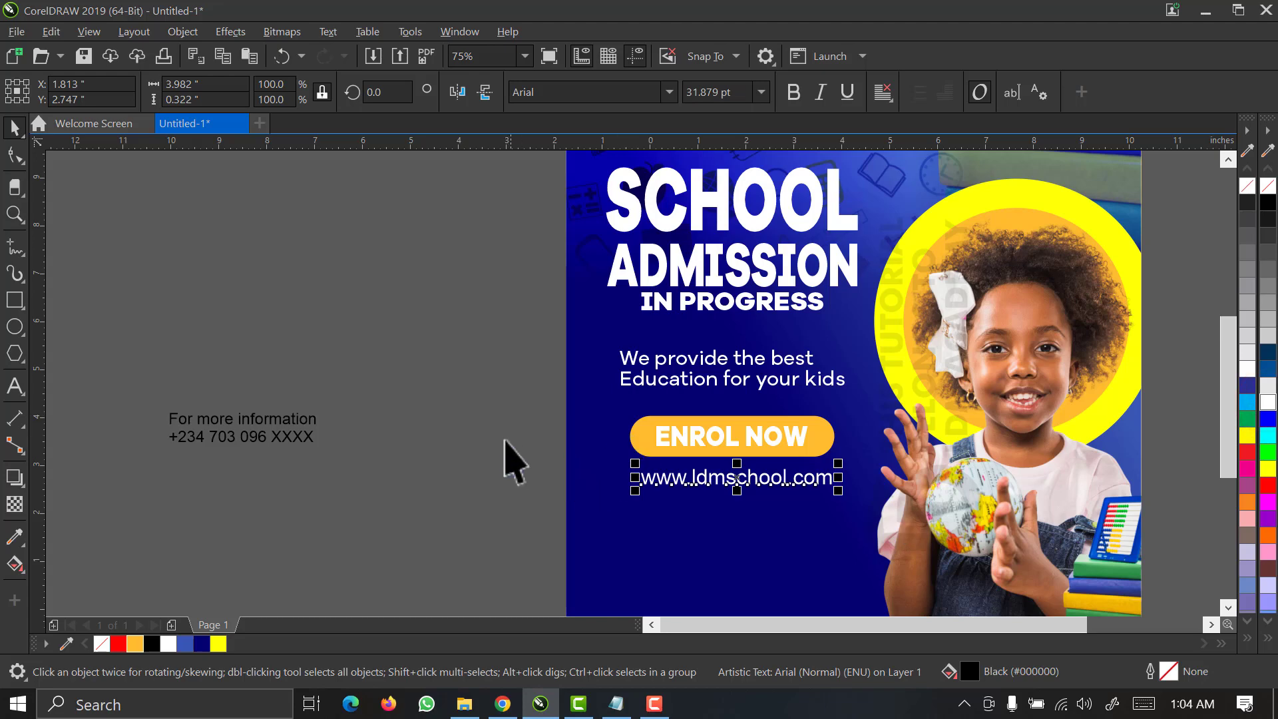
Draw a rectangle about 7.9 by 1.7 inches across the flyer's lower-left edge, filled white with no outline.
scroll(504, 439, down, 1)
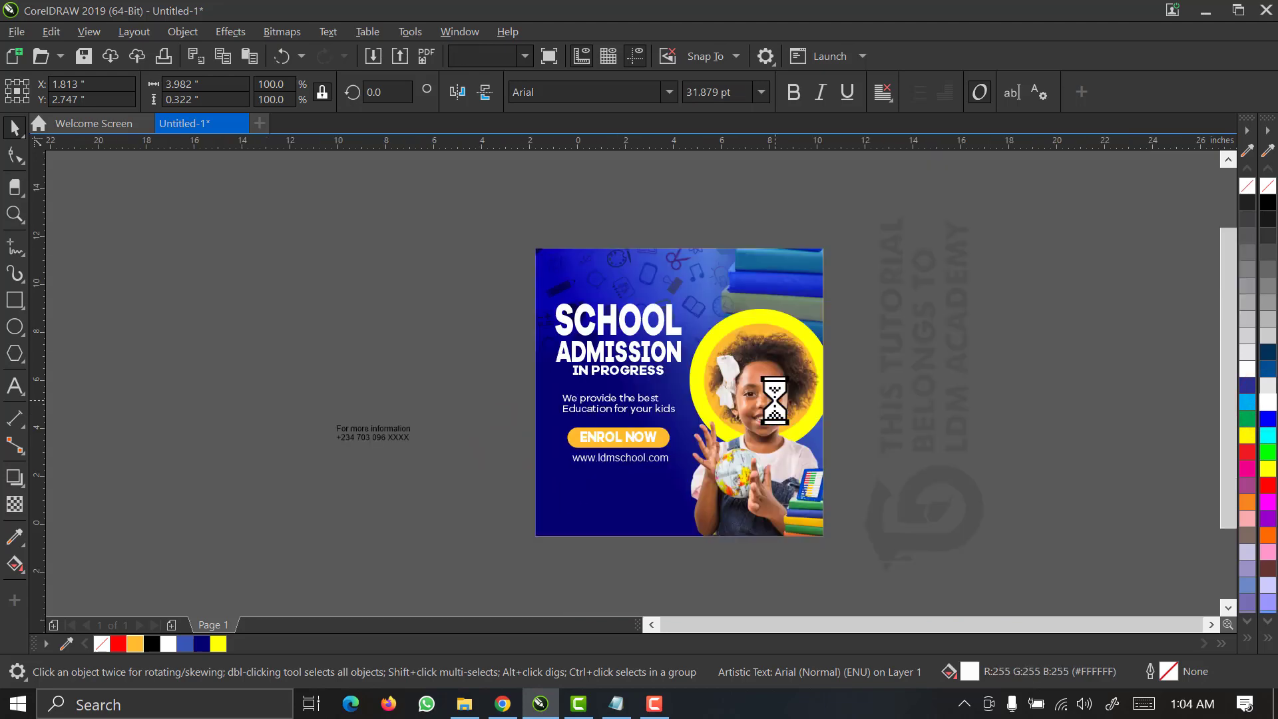
key(z)
drag(876, 233, 436, 544)
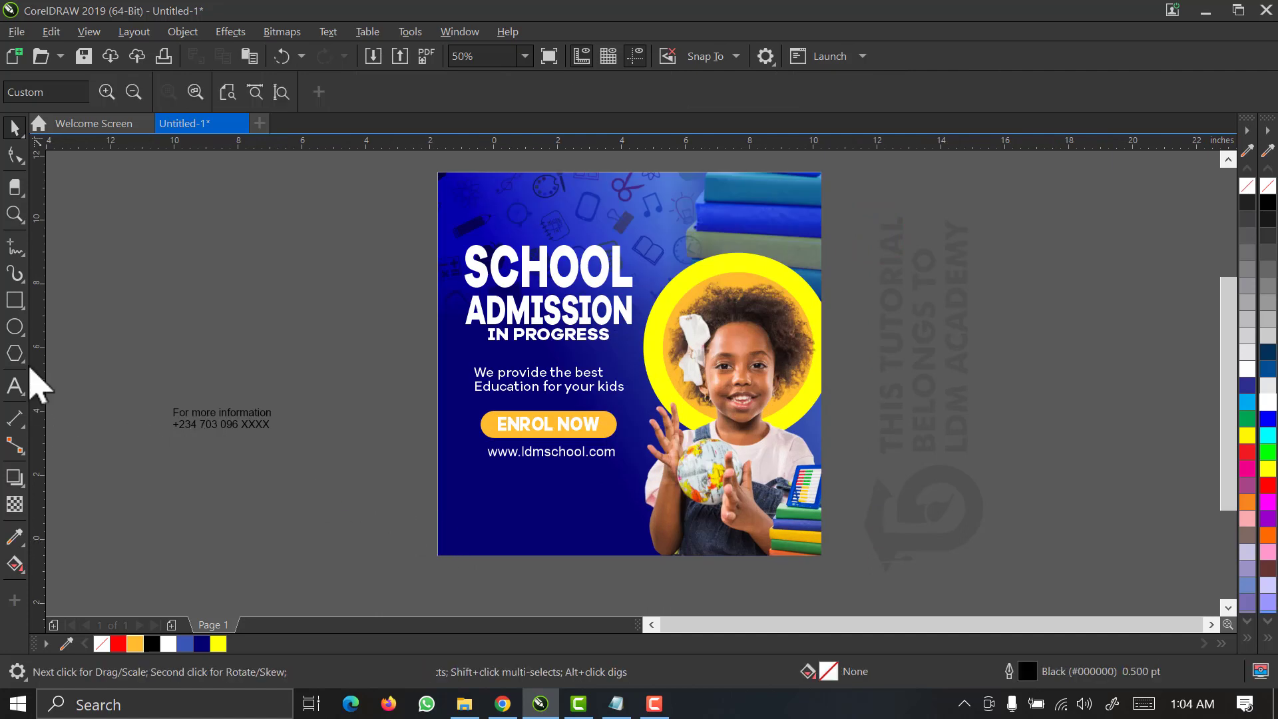
click(15, 300)
drag(277, 488, 532, 541)
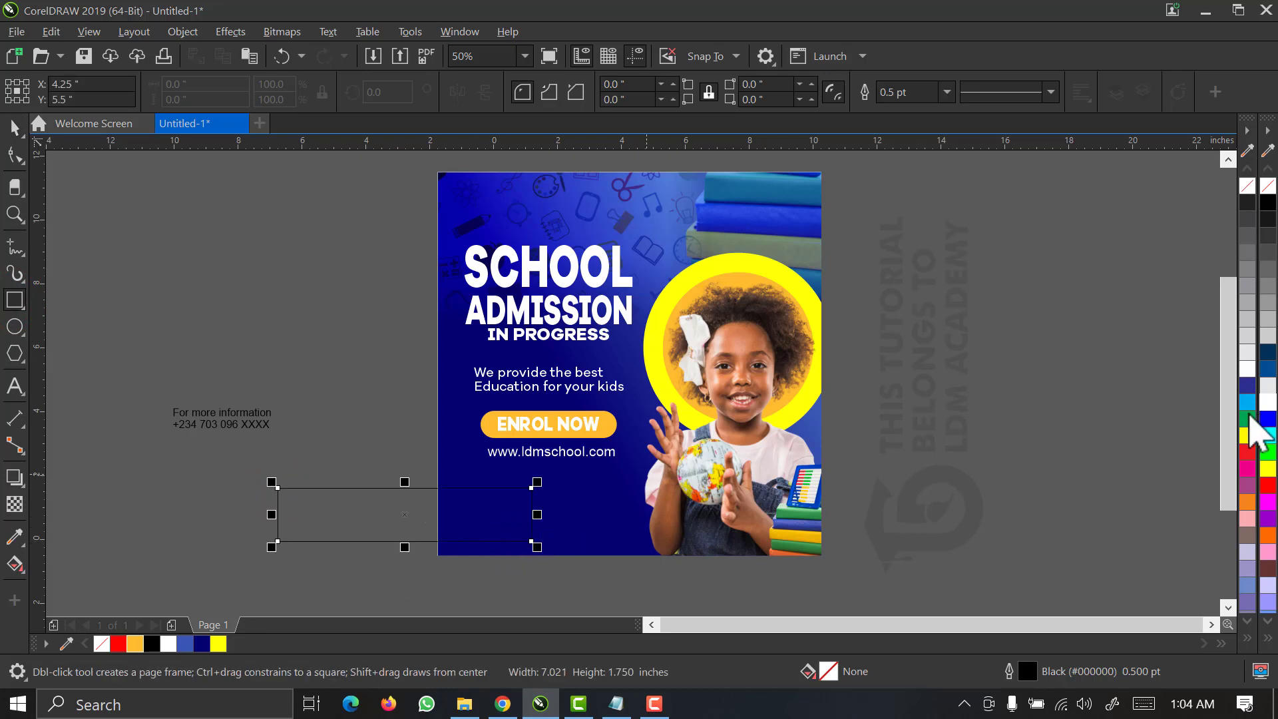
key(space)
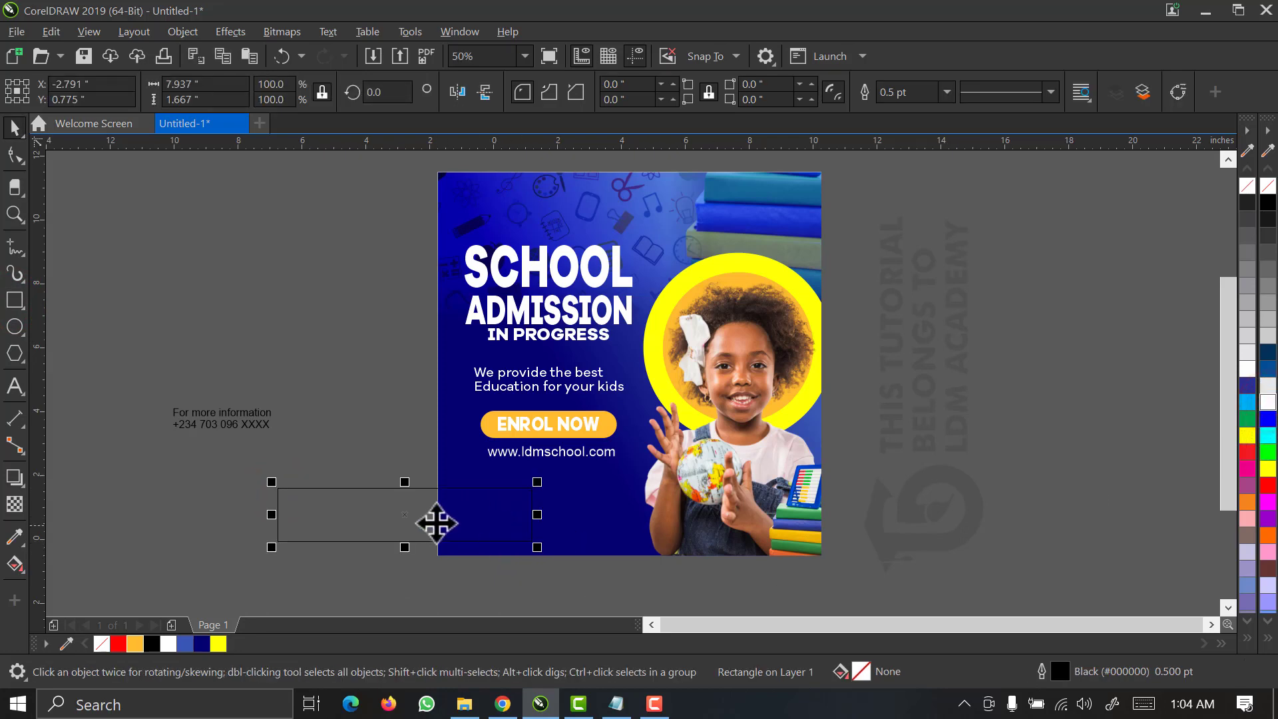
right_click(1264, 187)
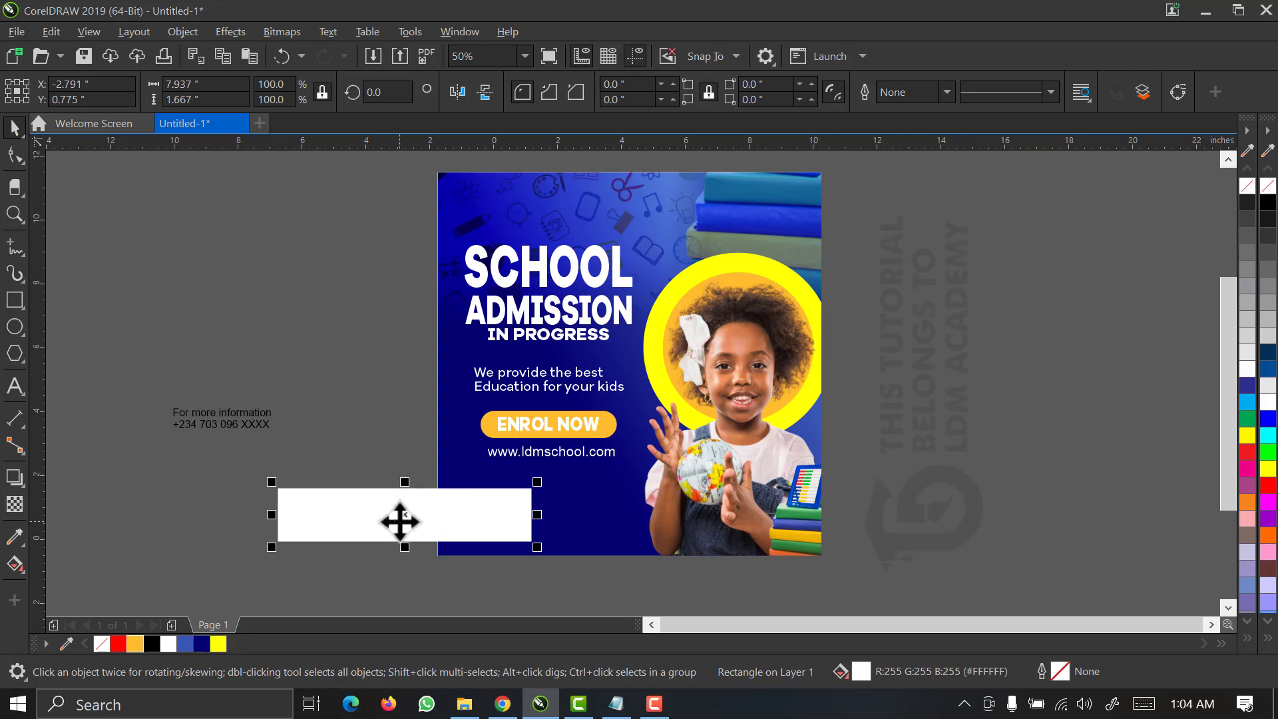
PowerClip the white rectangle inside the flyer background and open the frame's contents for editing.
drag(400, 521, 571, 515)
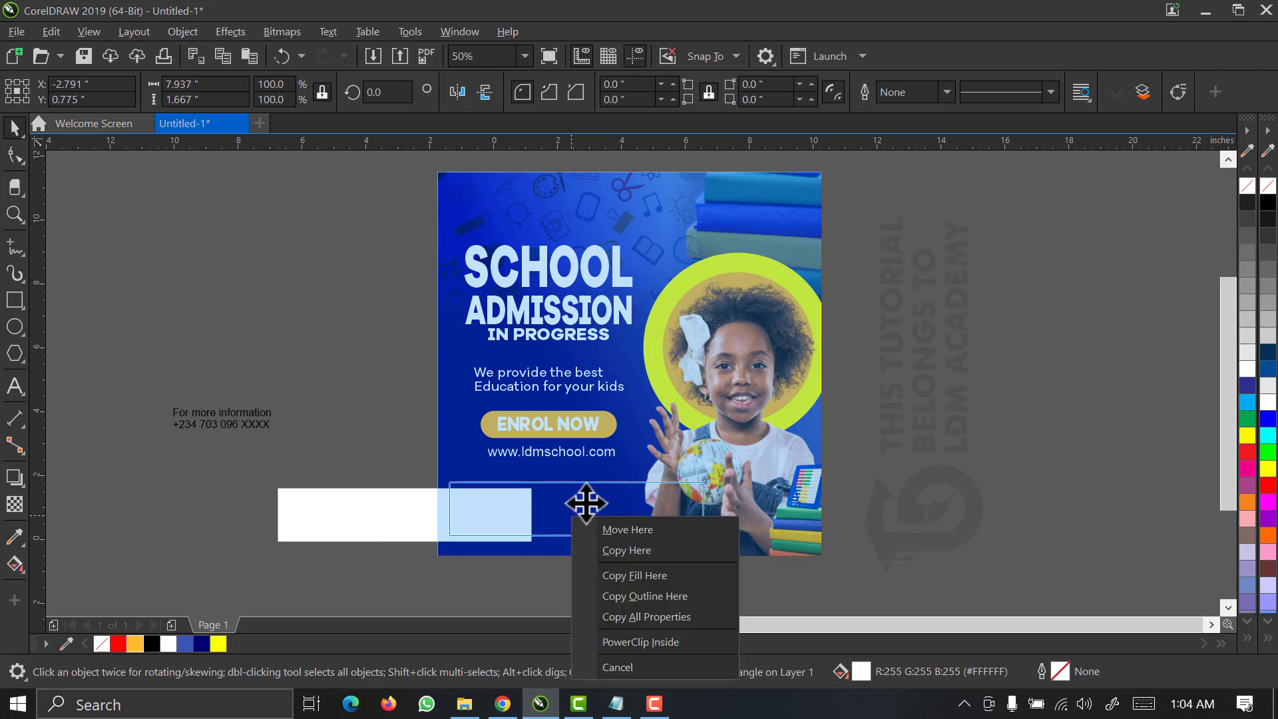
click(681, 648)
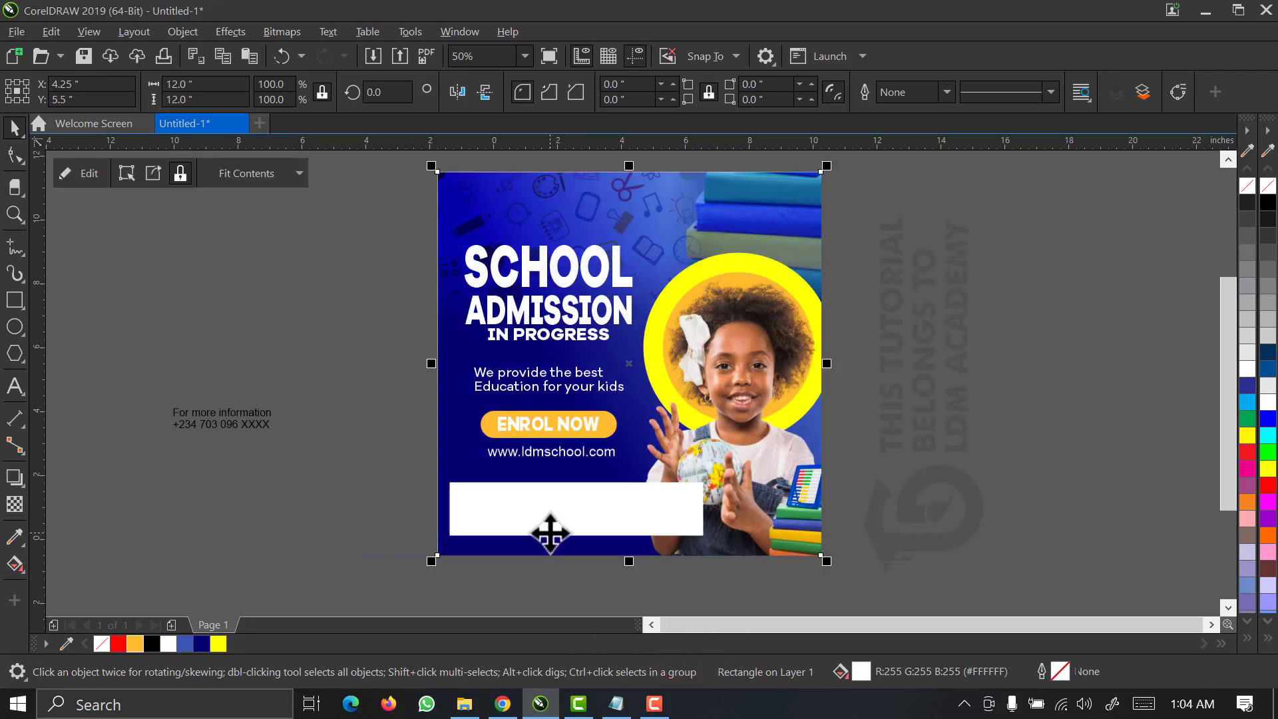
right_click(550, 533)
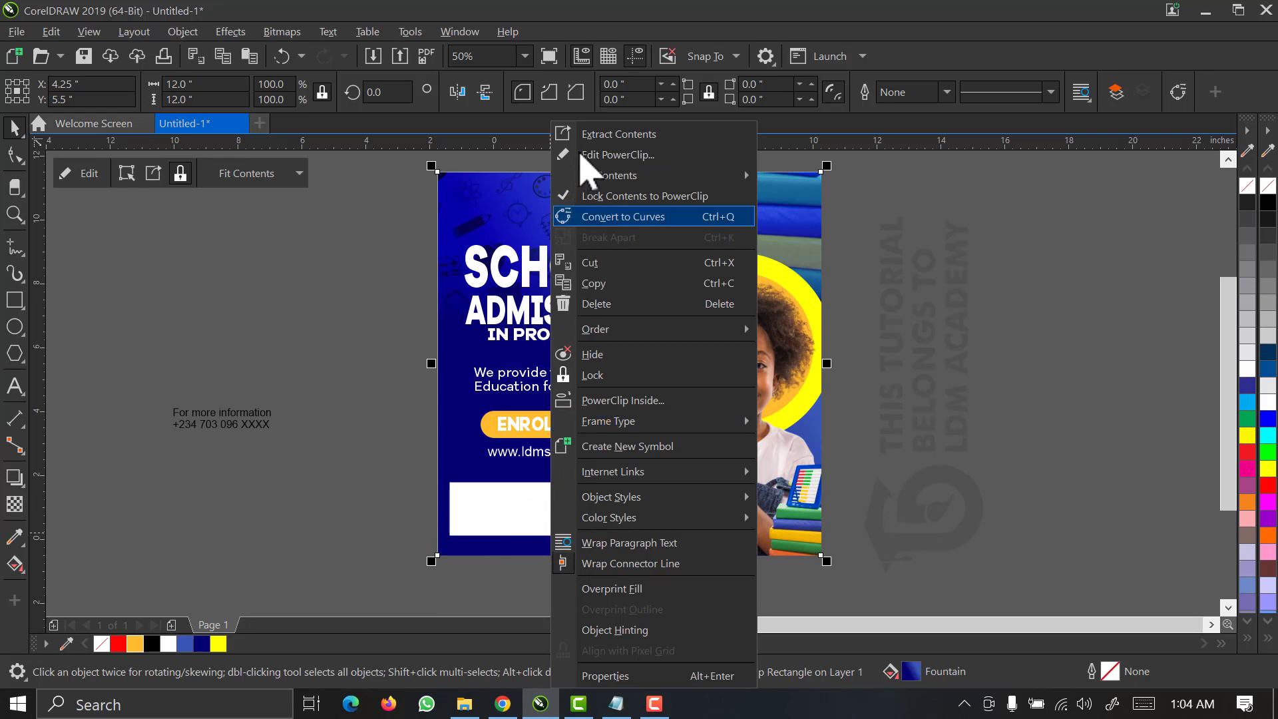
click(587, 157)
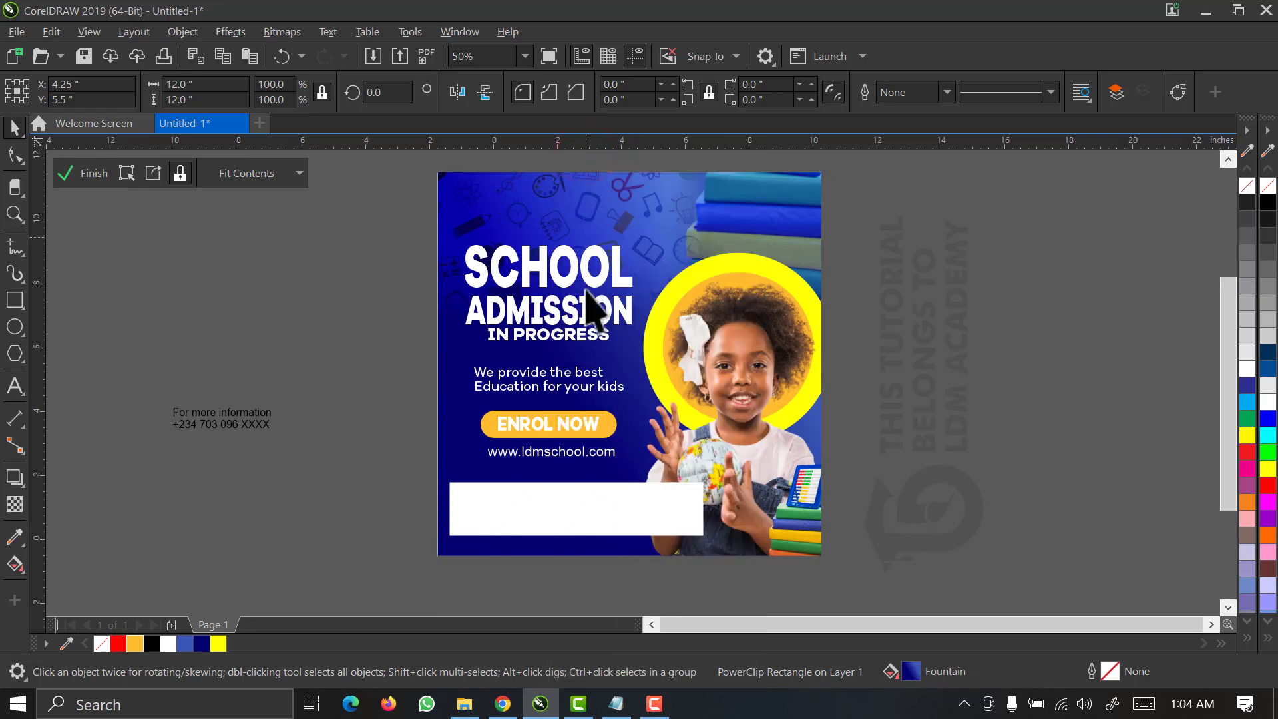
Place the white rectangle behind the girl at the flyer's lower-left corner, widen it to about 9.5 inches, and finish editing the PowerClip.
click(633, 511)
drag(633, 508, 612, 544)
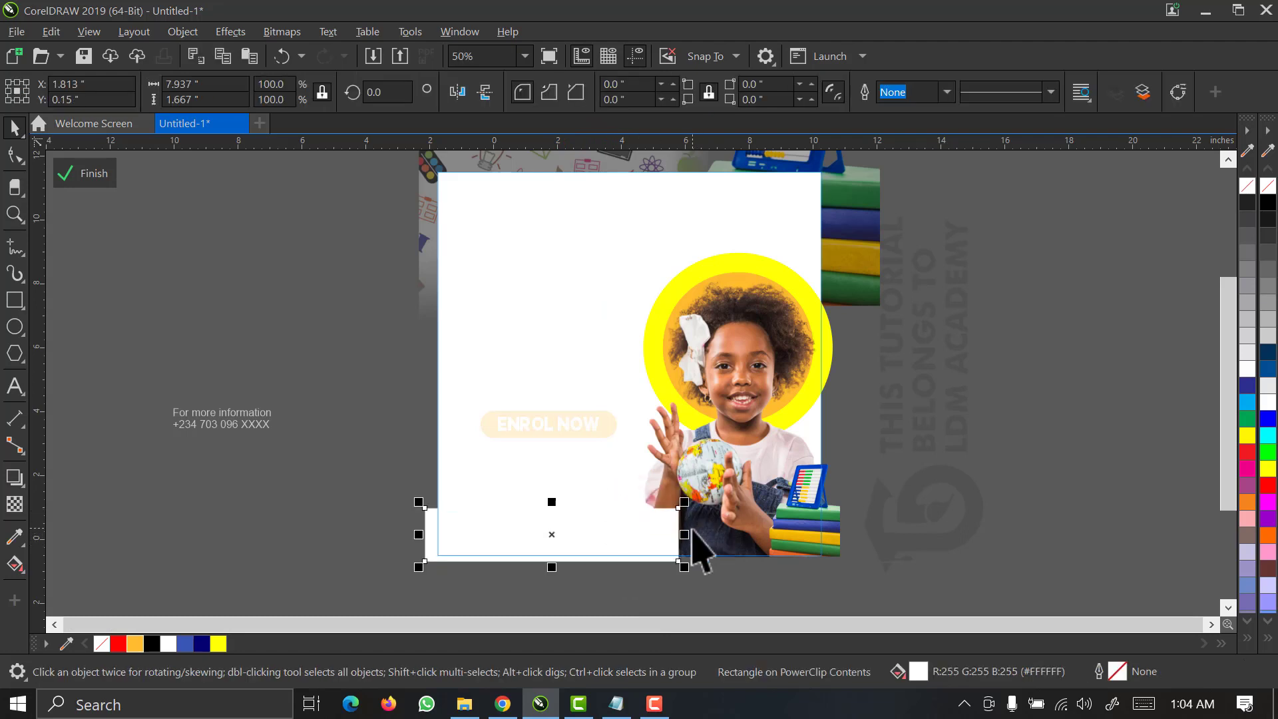
drag(686, 532, 738, 532)
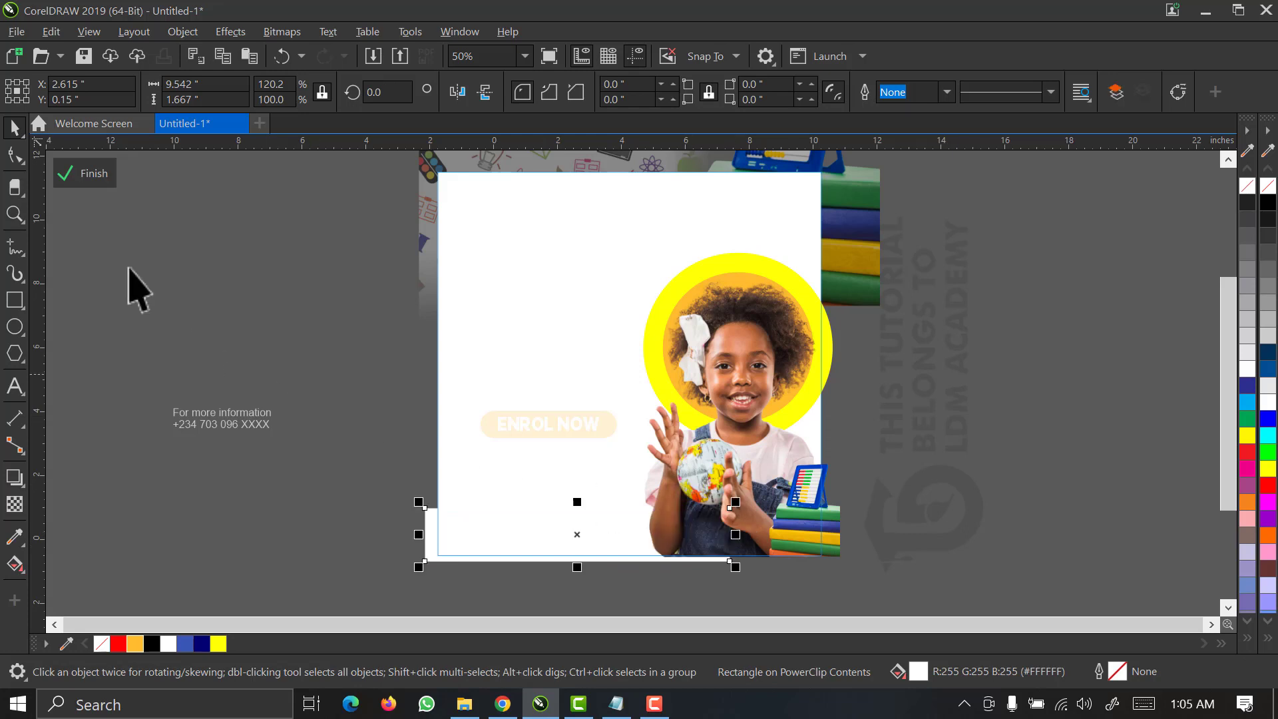
click(94, 174)
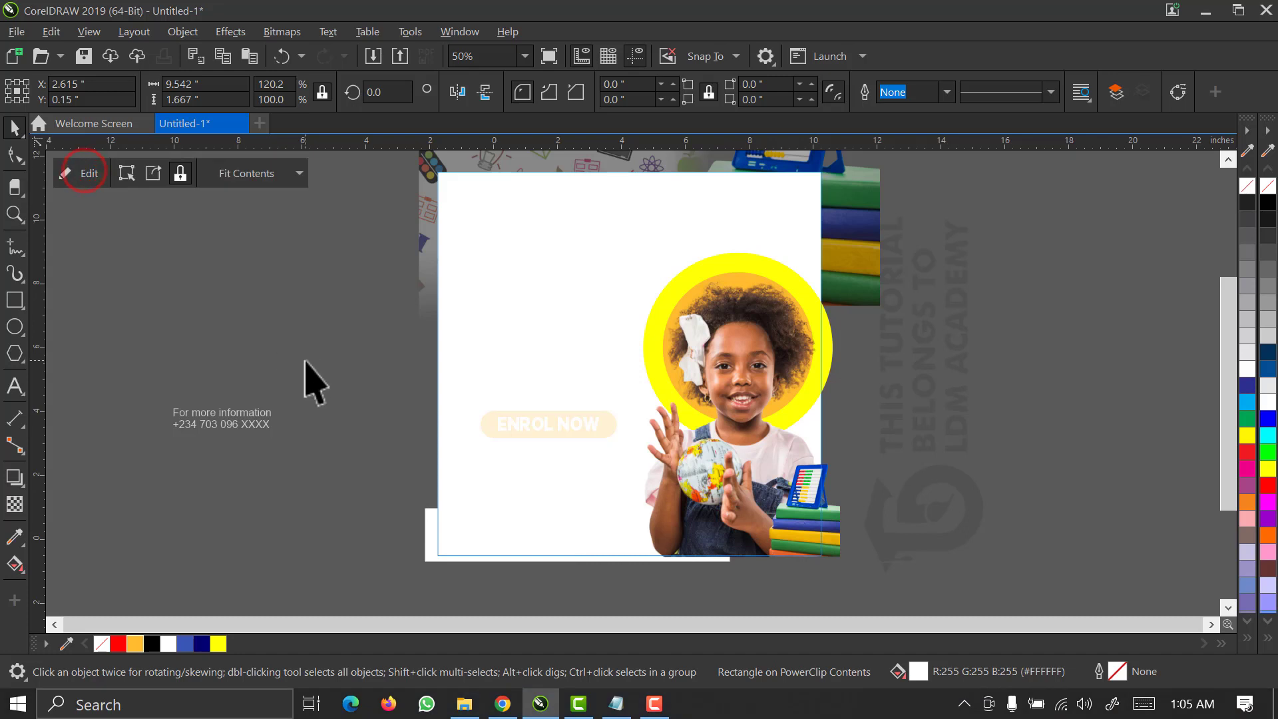
Move the For more information line and the phone number together onto the white strip at the flyer's bottom.
drag(120, 379, 355, 506)
drag(509, 533, 552, 530)
click(341, 444)
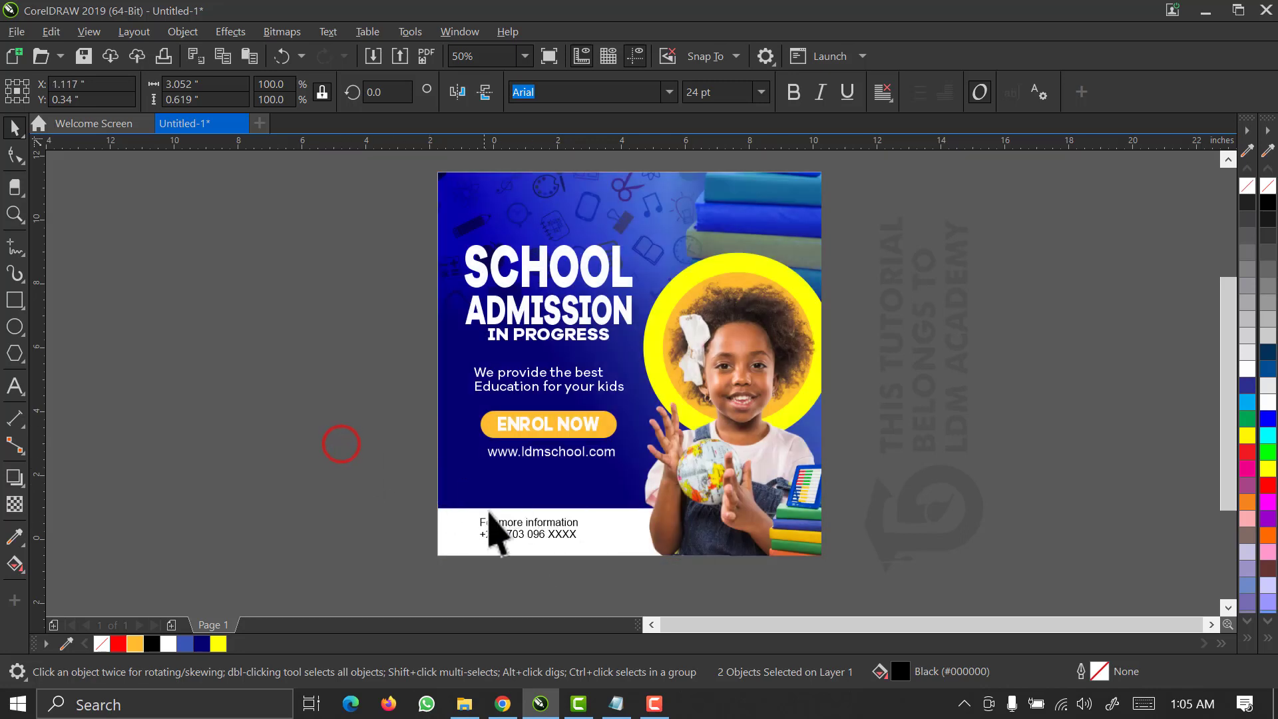
click(506, 527)
Extend the white strip inside the PowerClip upward to a height of about 2.1 inches and finish editing.
double_click(625, 536)
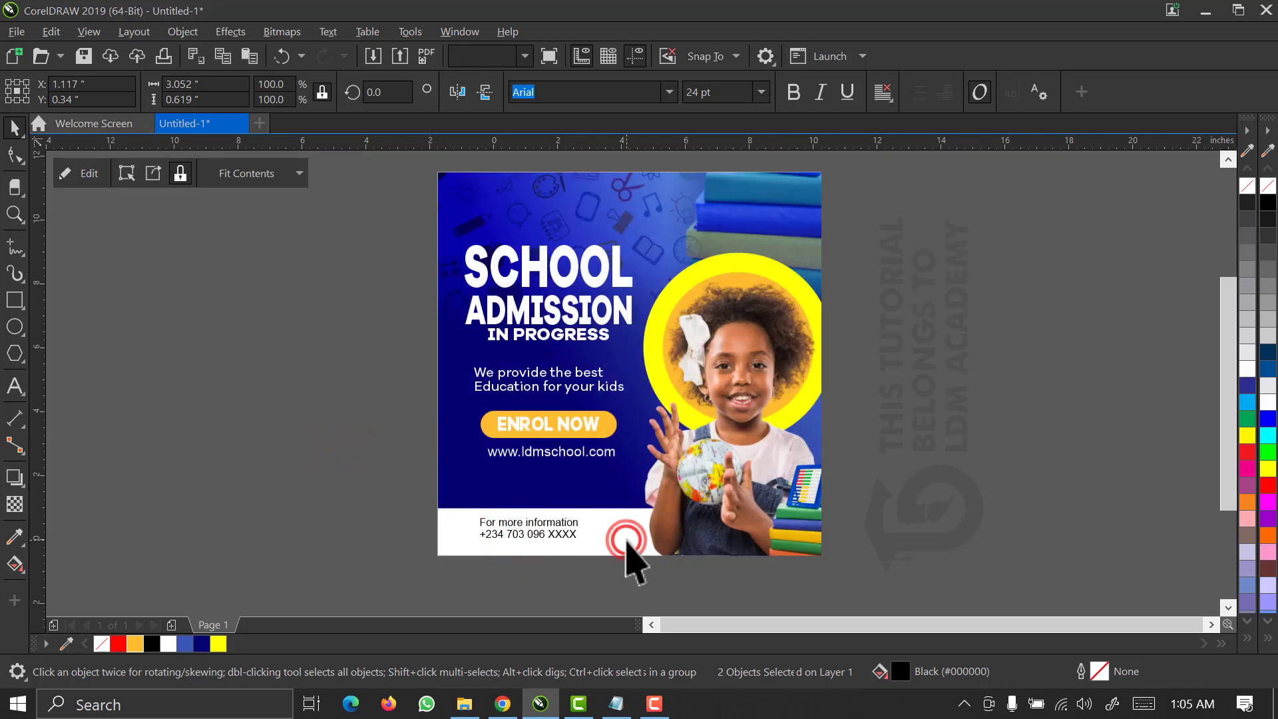
click(625, 538)
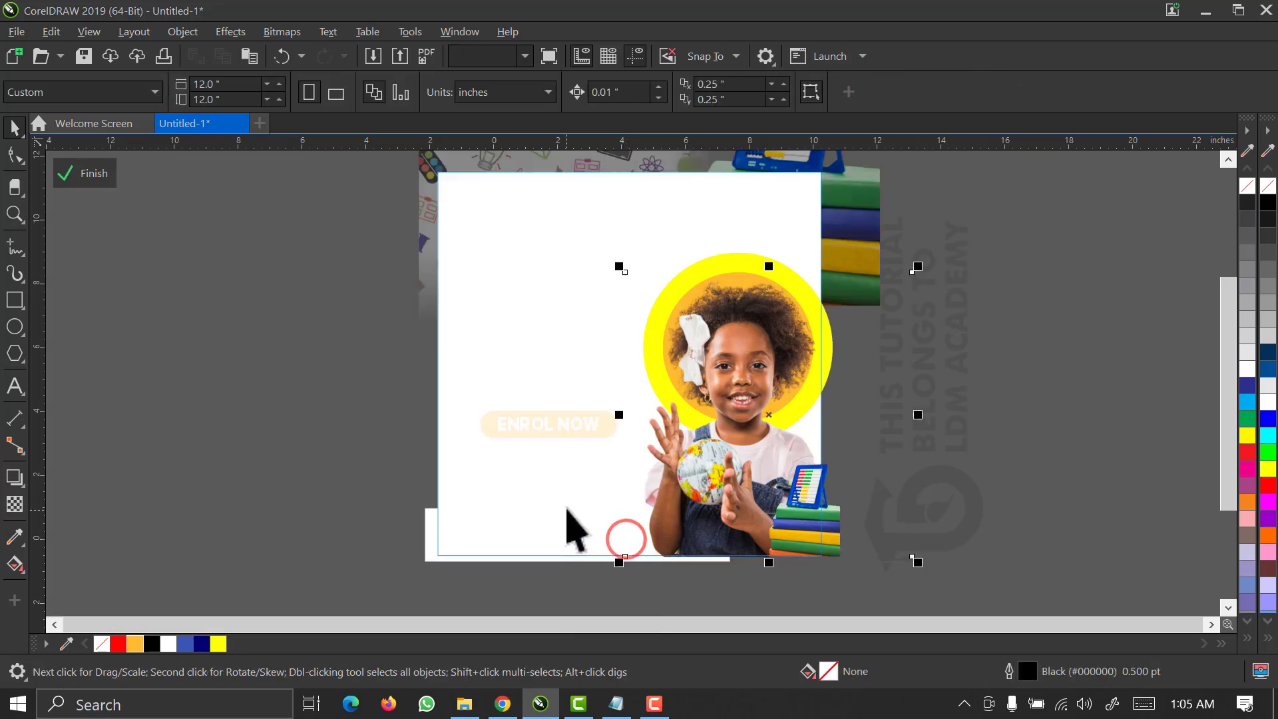
click(462, 525)
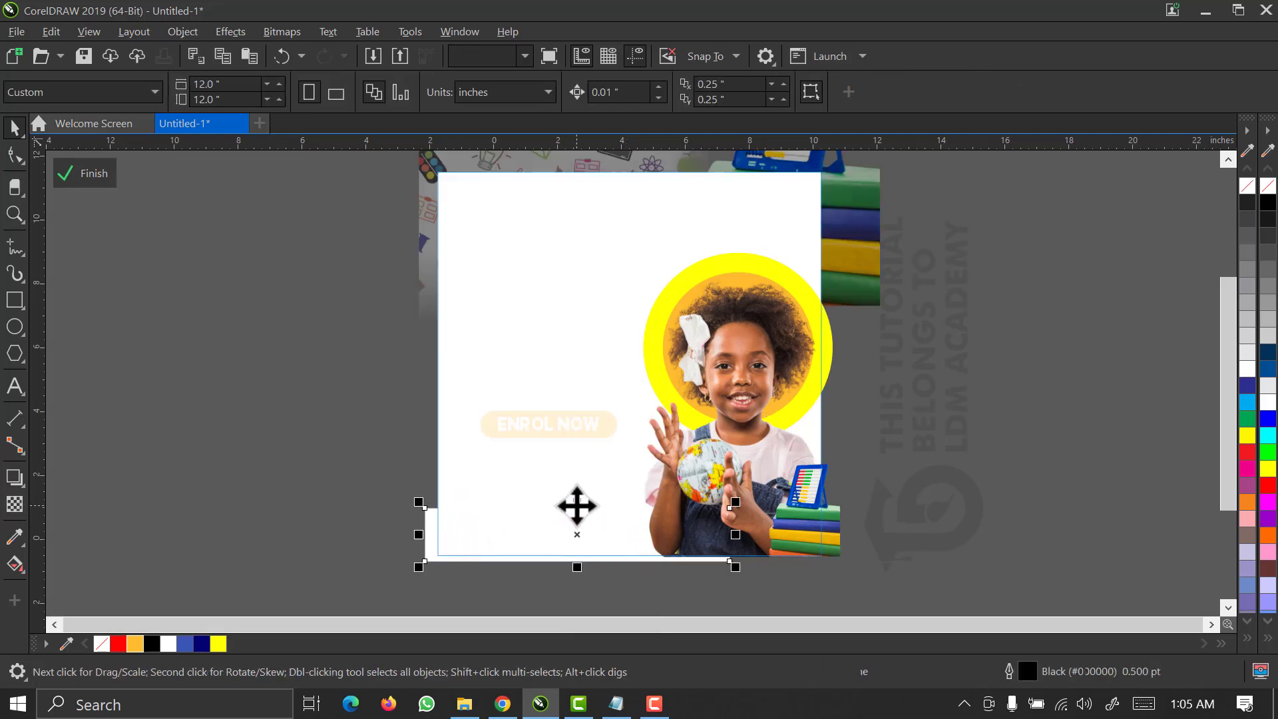
drag(577, 502, 581, 490)
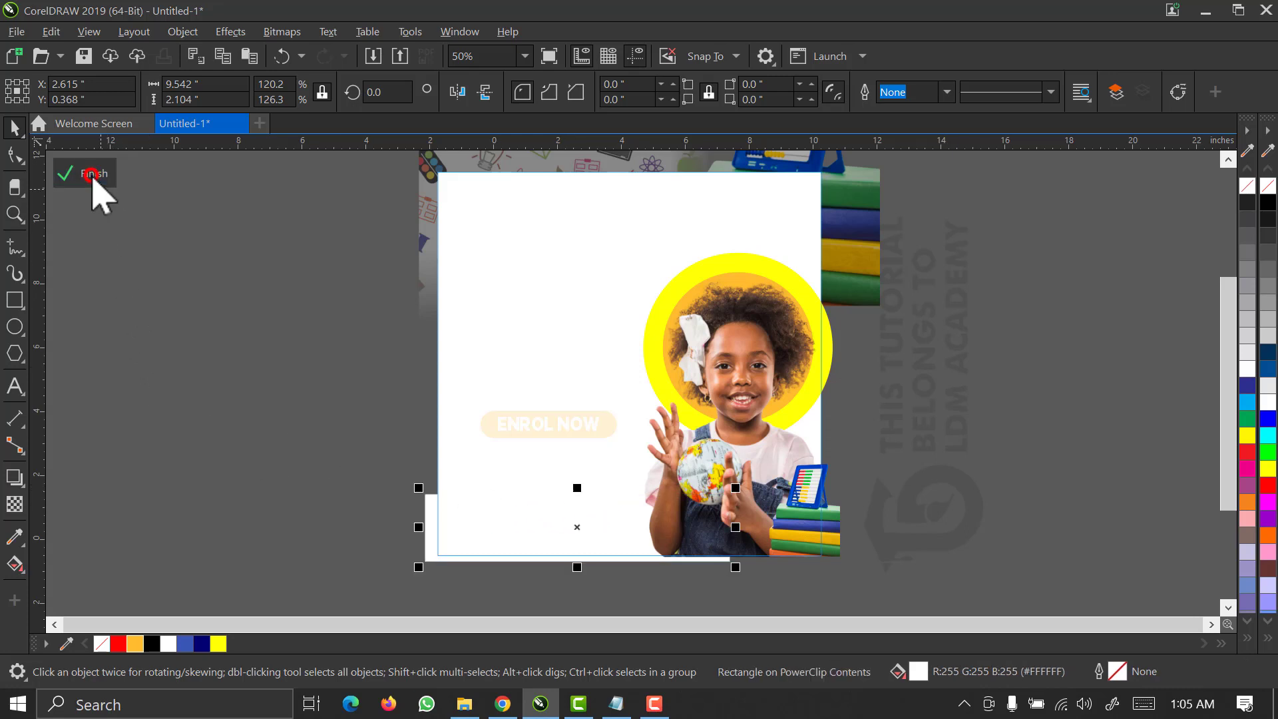
click(91, 174)
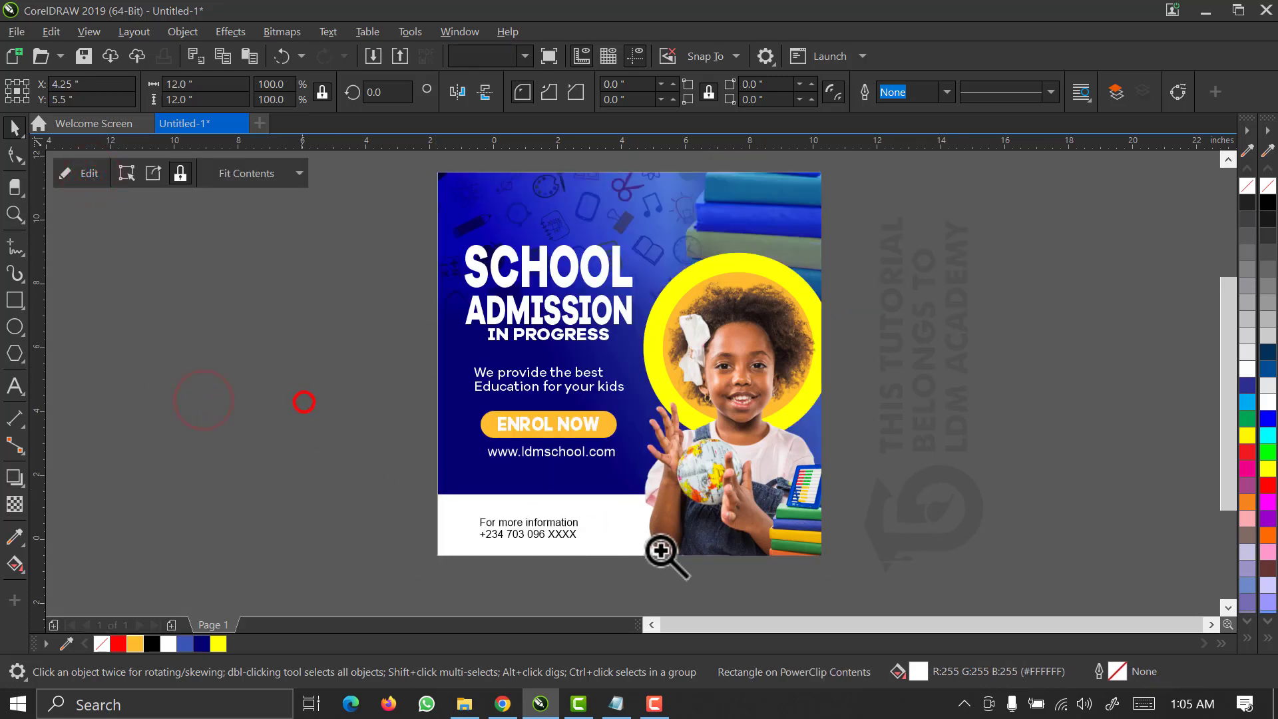
Set the phone number on the white strip in Galano Grotesque Alt ExtraBold and enlarge it to about 34 pt.
drag(661, 551, 732, 571)
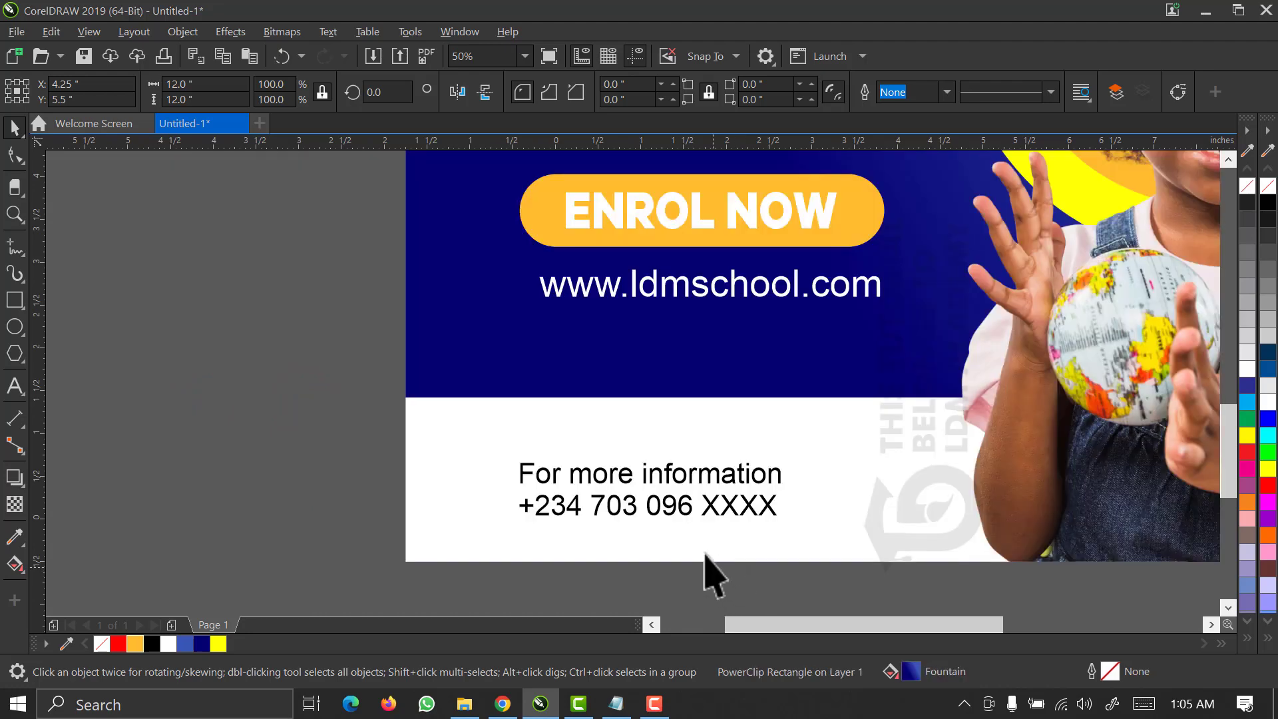
click(603, 513)
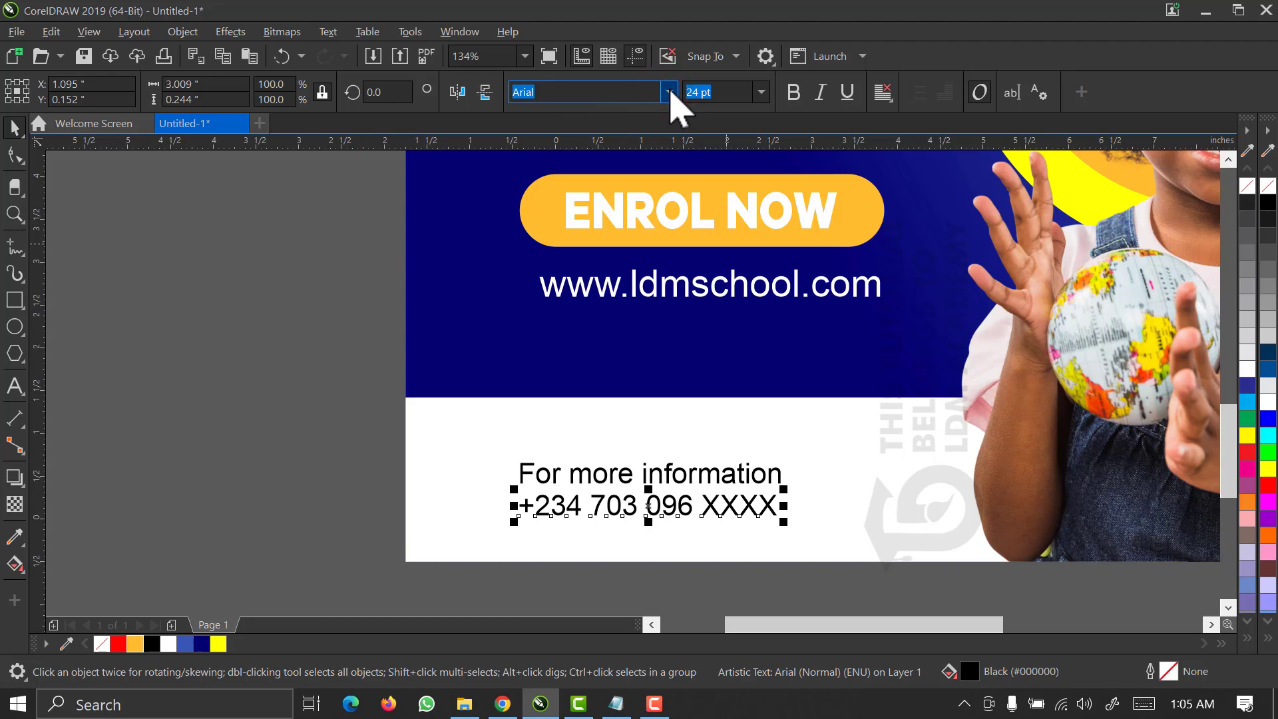
click(670, 93)
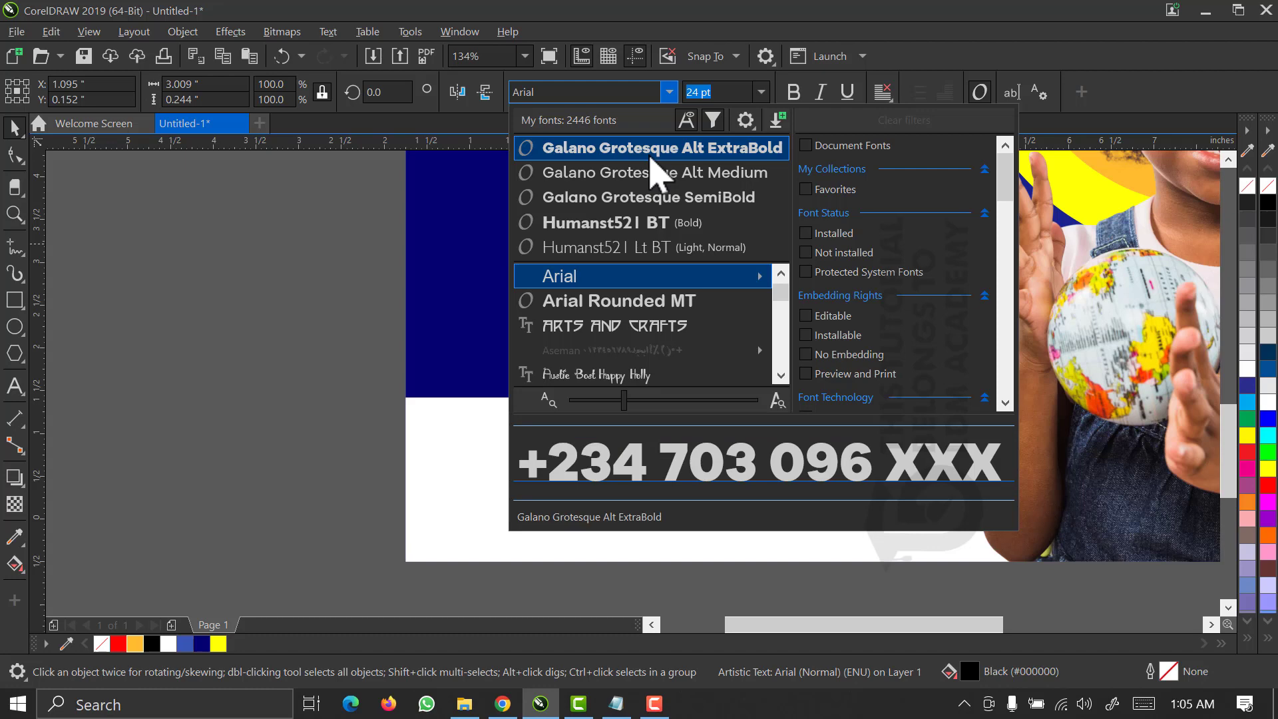
click(649, 151)
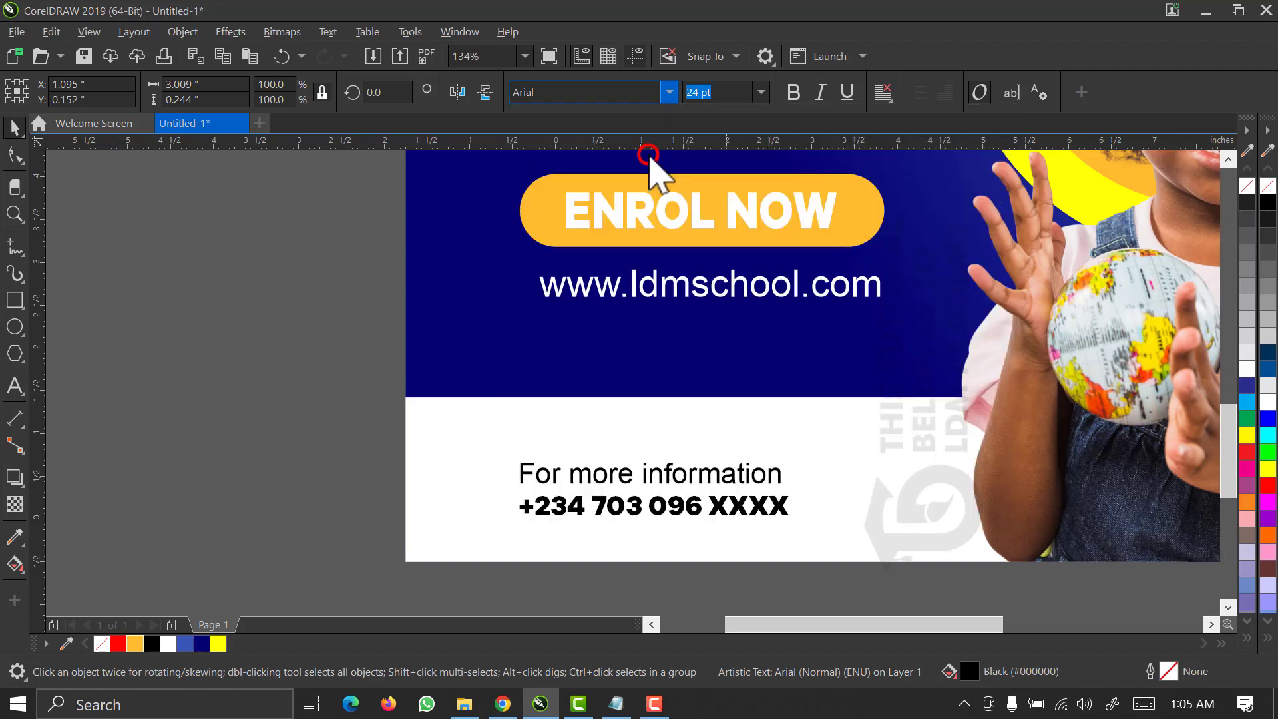
click(798, 521)
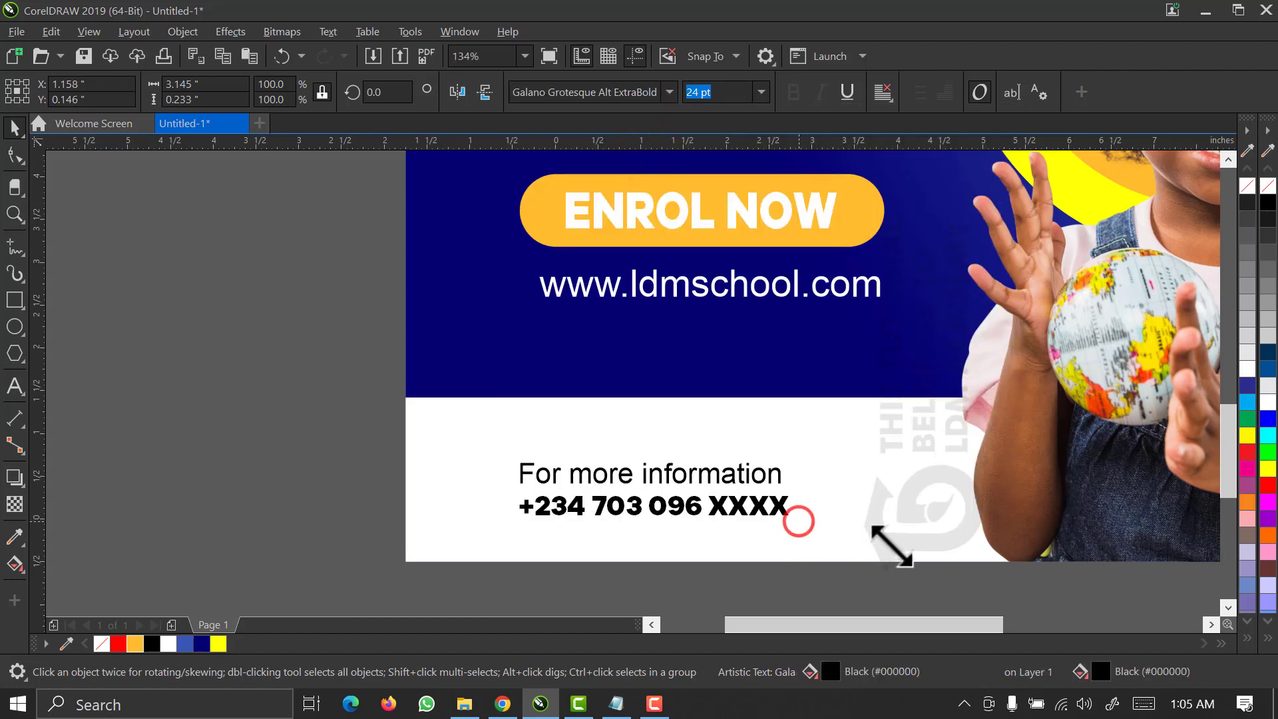
drag(892, 546, 904, 534)
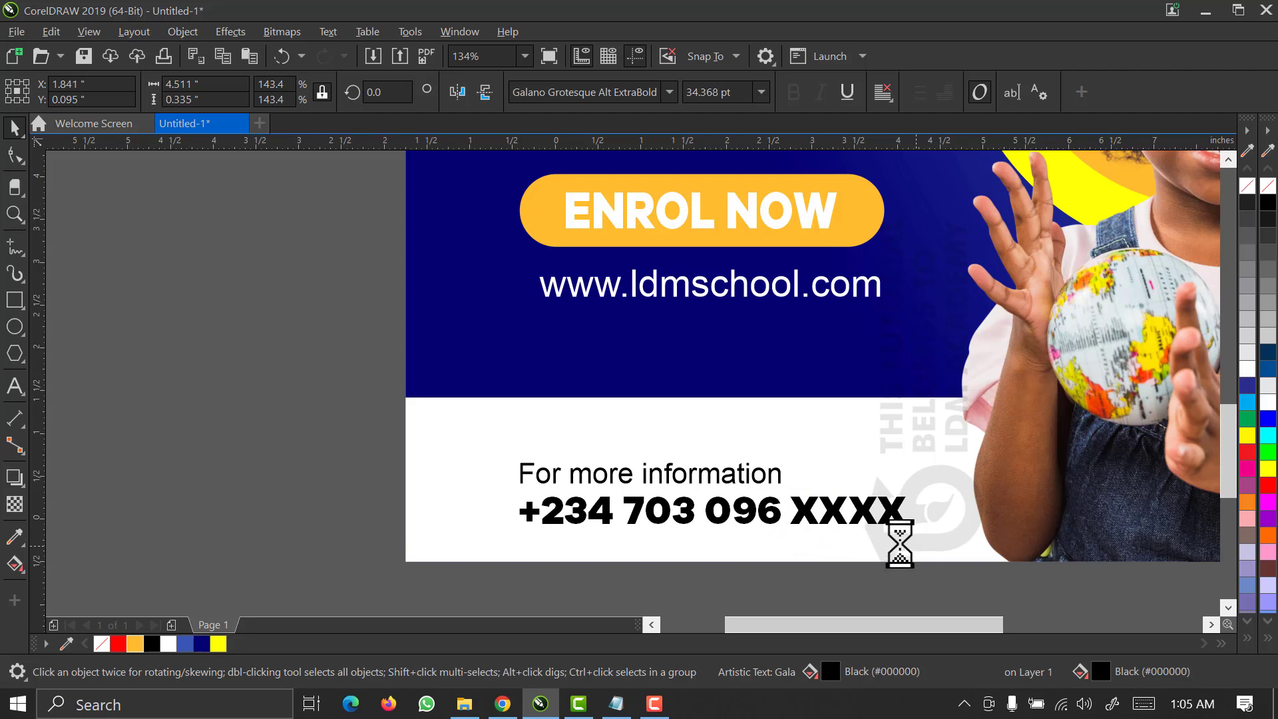
Set the font of the For more information line to Galano Grotesque Alt Medium.
click(732, 483)
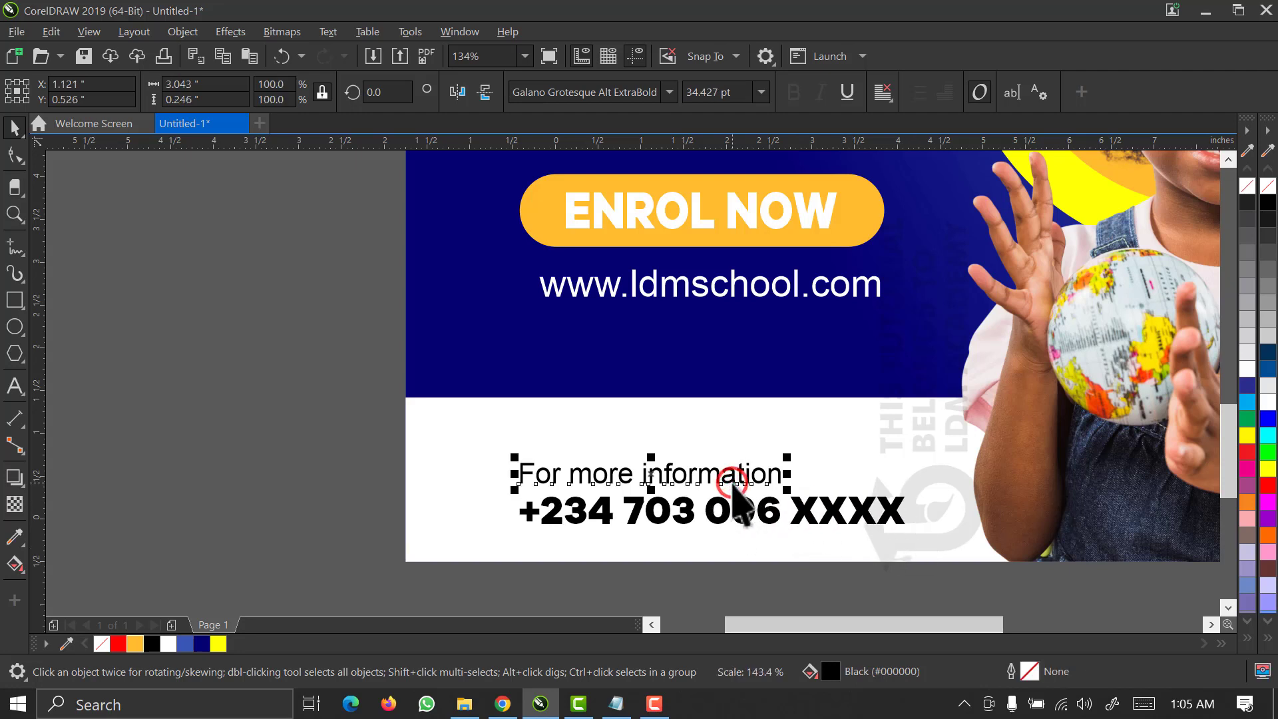
click(670, 93)
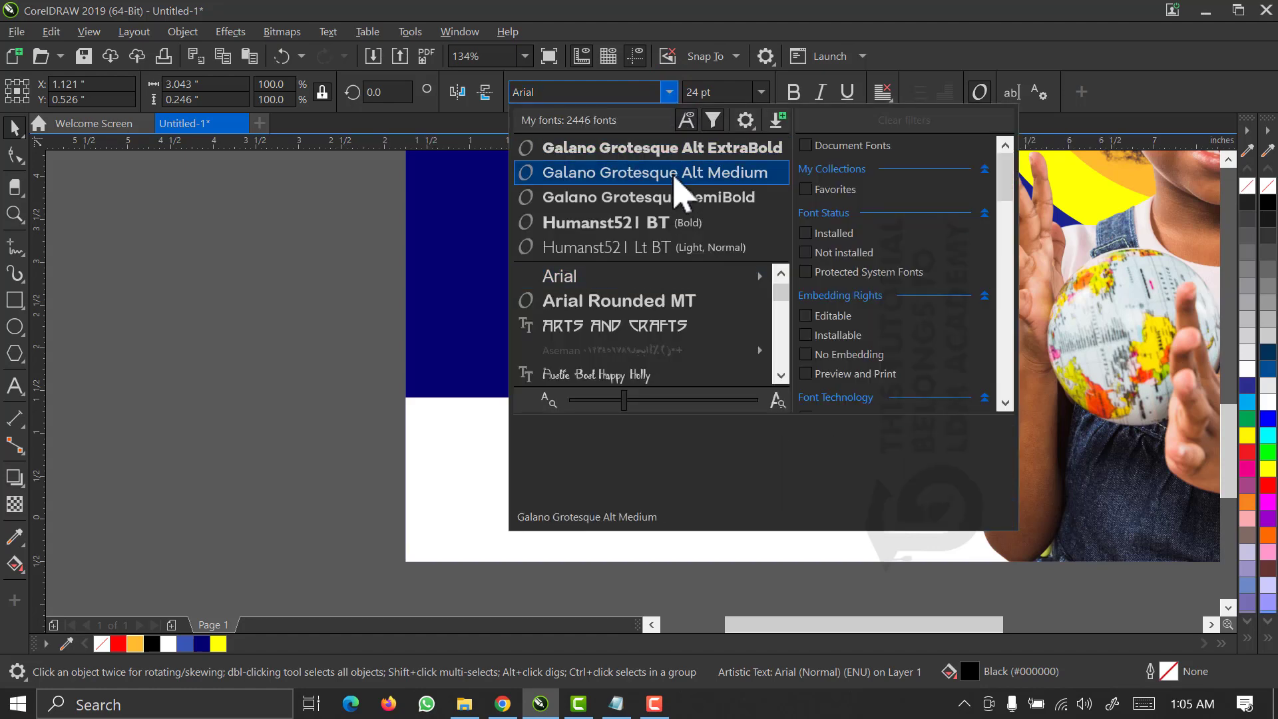
click(670, 172)
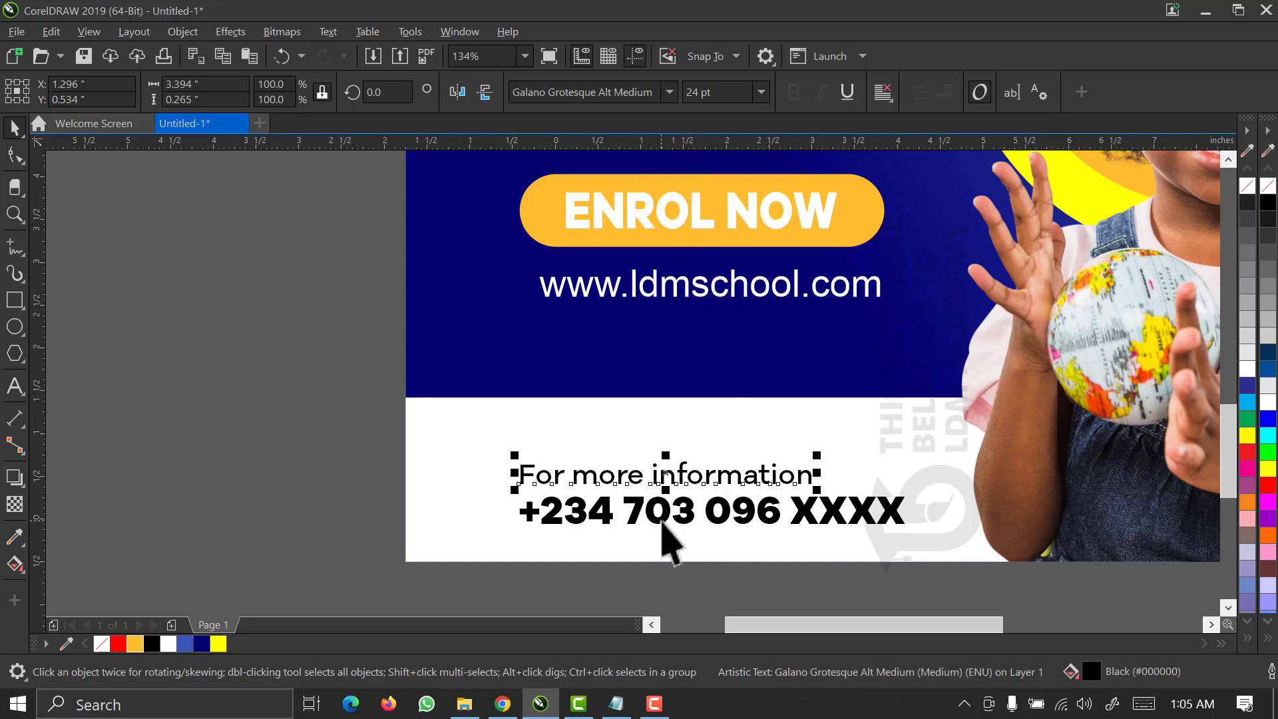
Move both contact lines together slightly upward within the white strip, to a Y position of about 0.47 inches.
drag(351, 412, 987, 591)
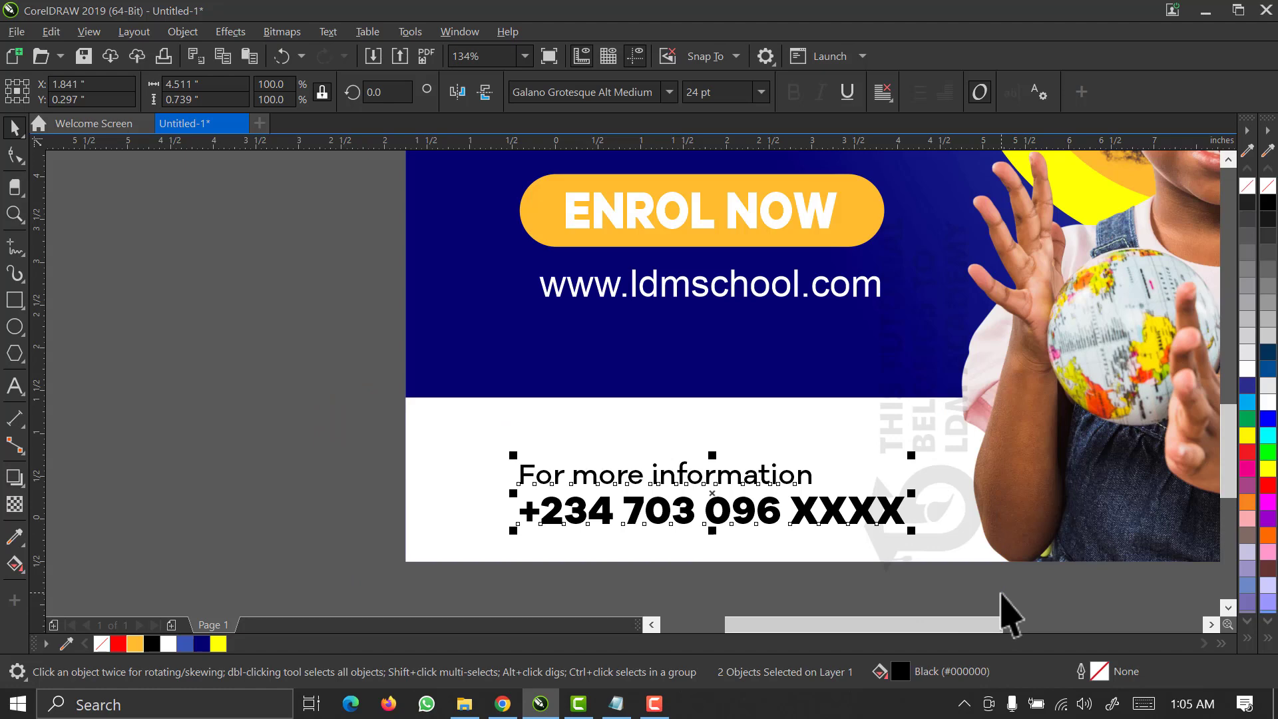
key(Right)
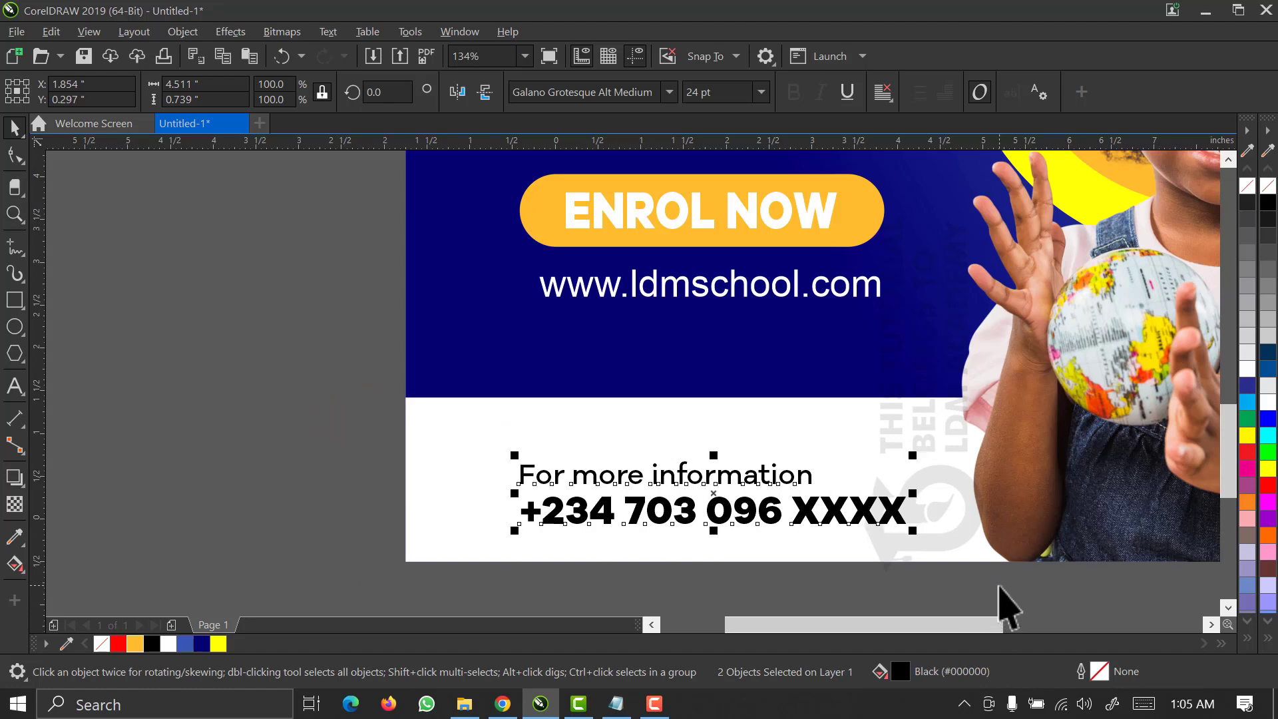
mouse_move(729, 509)
mouse_down()
mouse_move(736, 523)
mouse_move(726, 495)
mouse_move(728, 510)
mouse_up()
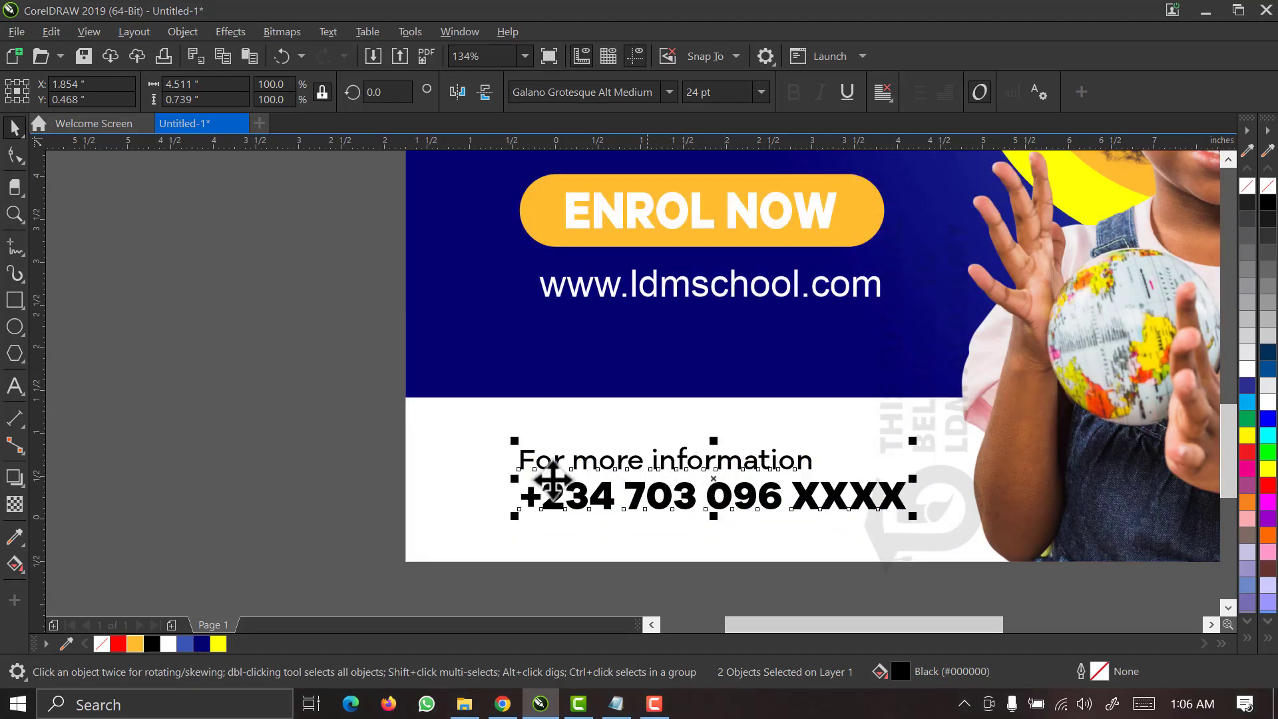
Group the ENROL NOW text with its orange rounded button.
click(522, 59)
click(516, 102)
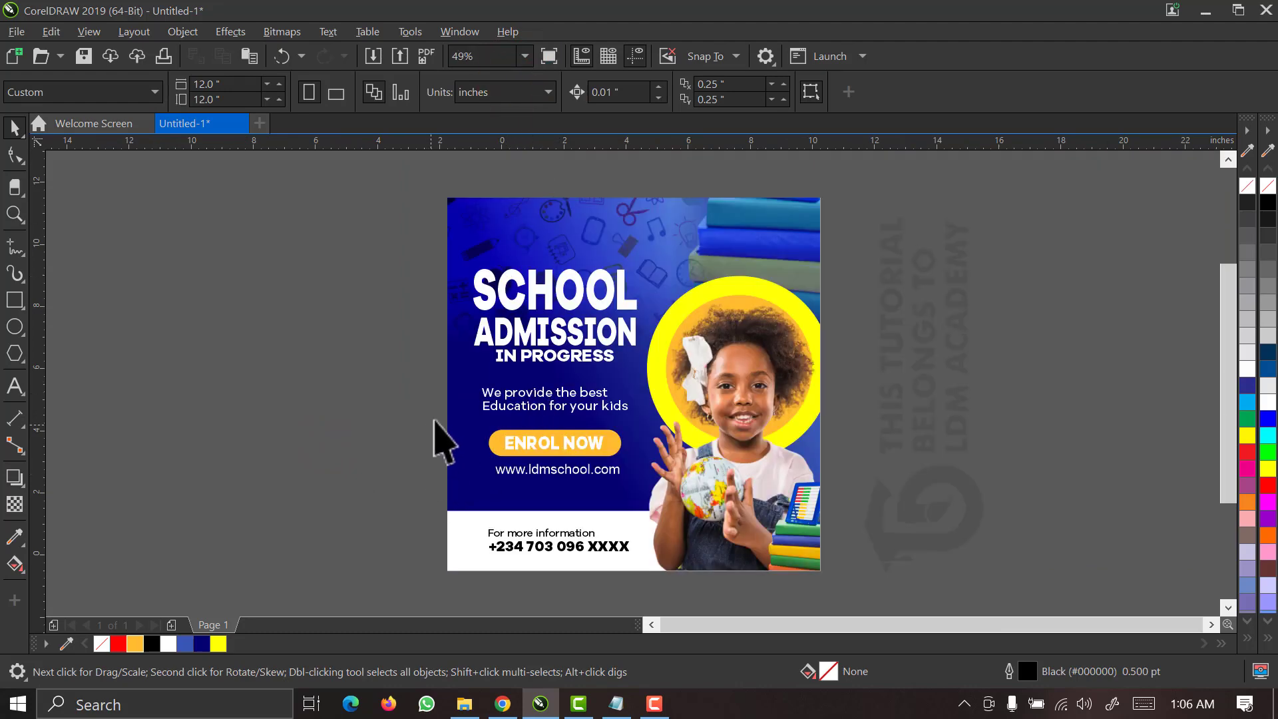
drag(436, 413, 650, 464)
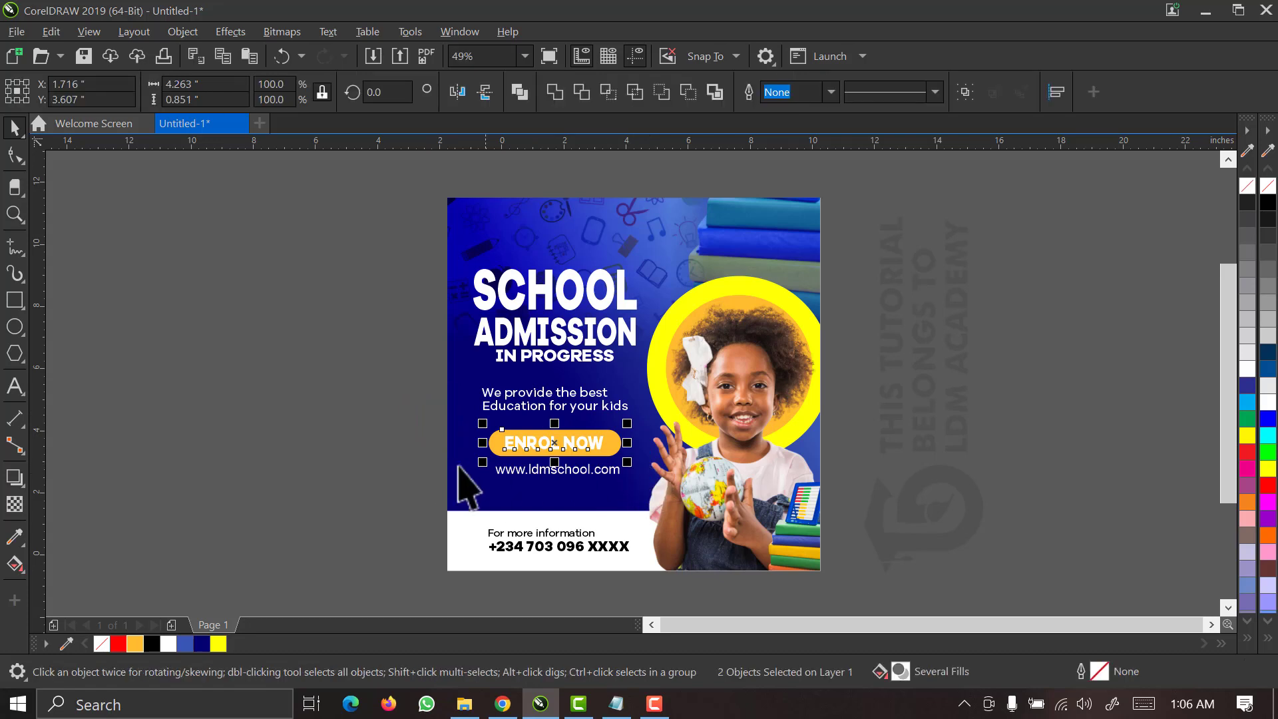
click(416, 426)
drag(442, 410, 662, 469)
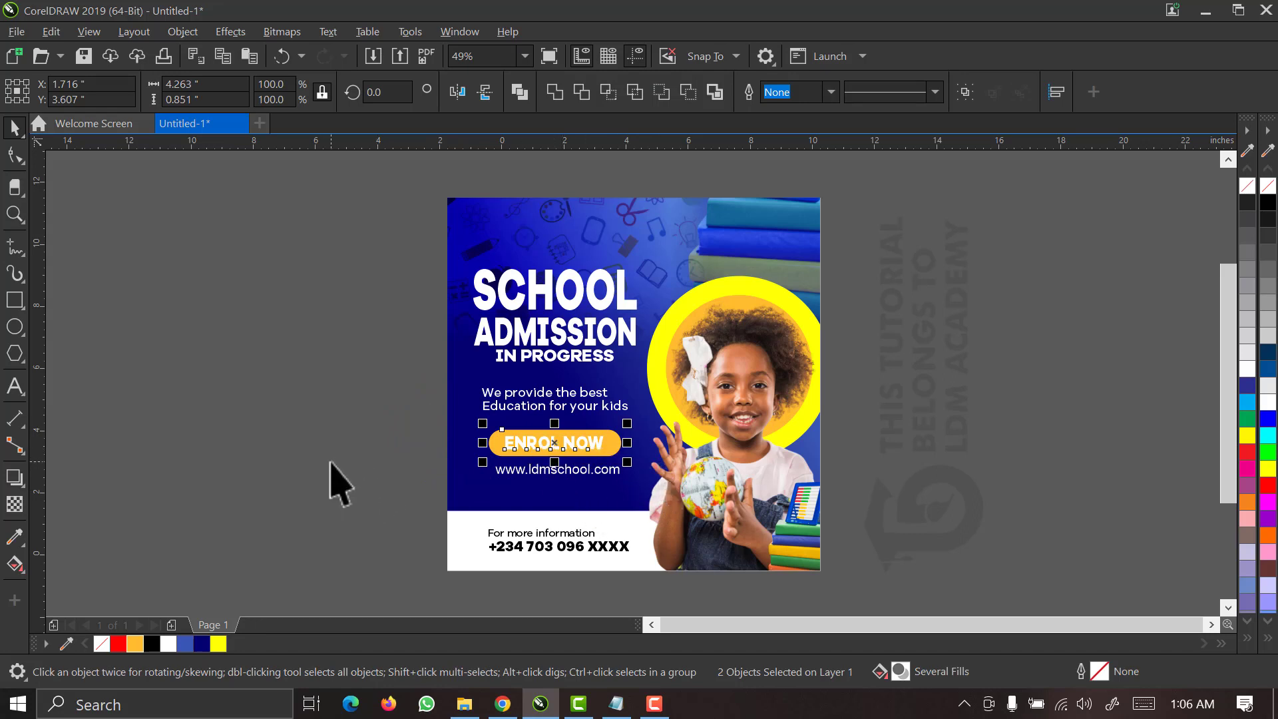
key(ctrl+g)
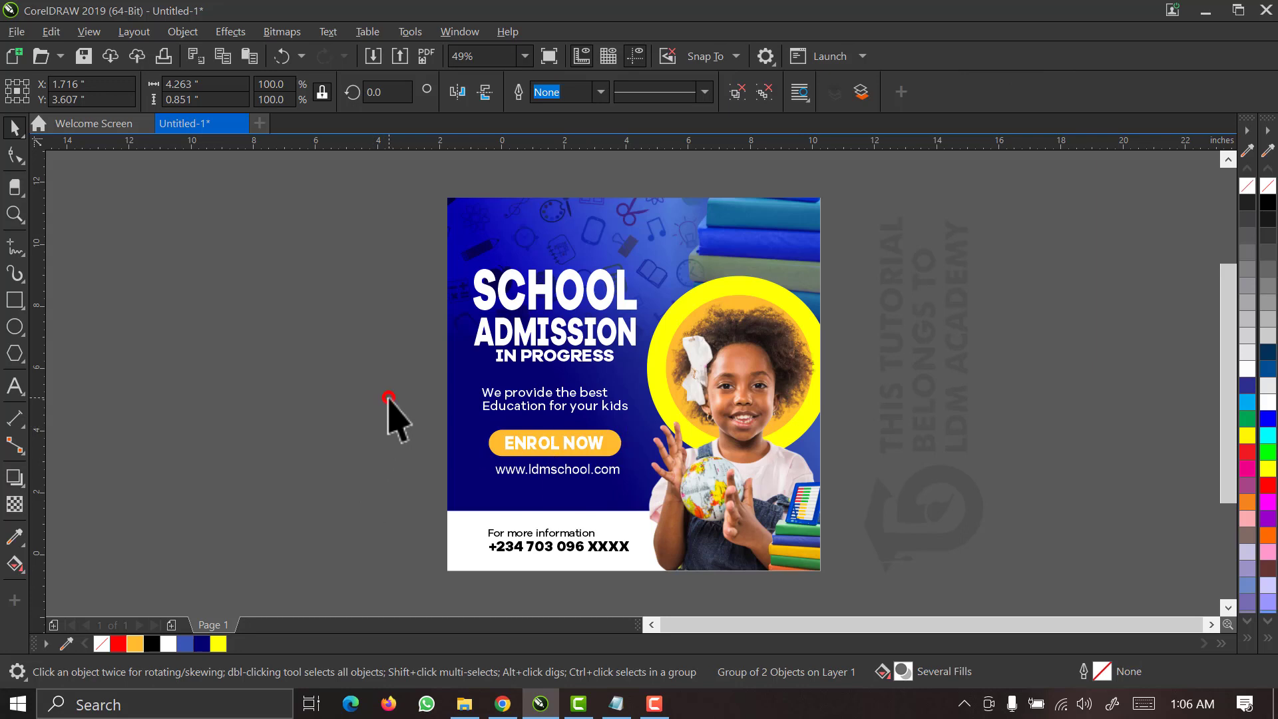
click(389, 398)
Group the three heading lines SCHOOL, ADMISSION and IN PROGRESS.
click(543, 355)
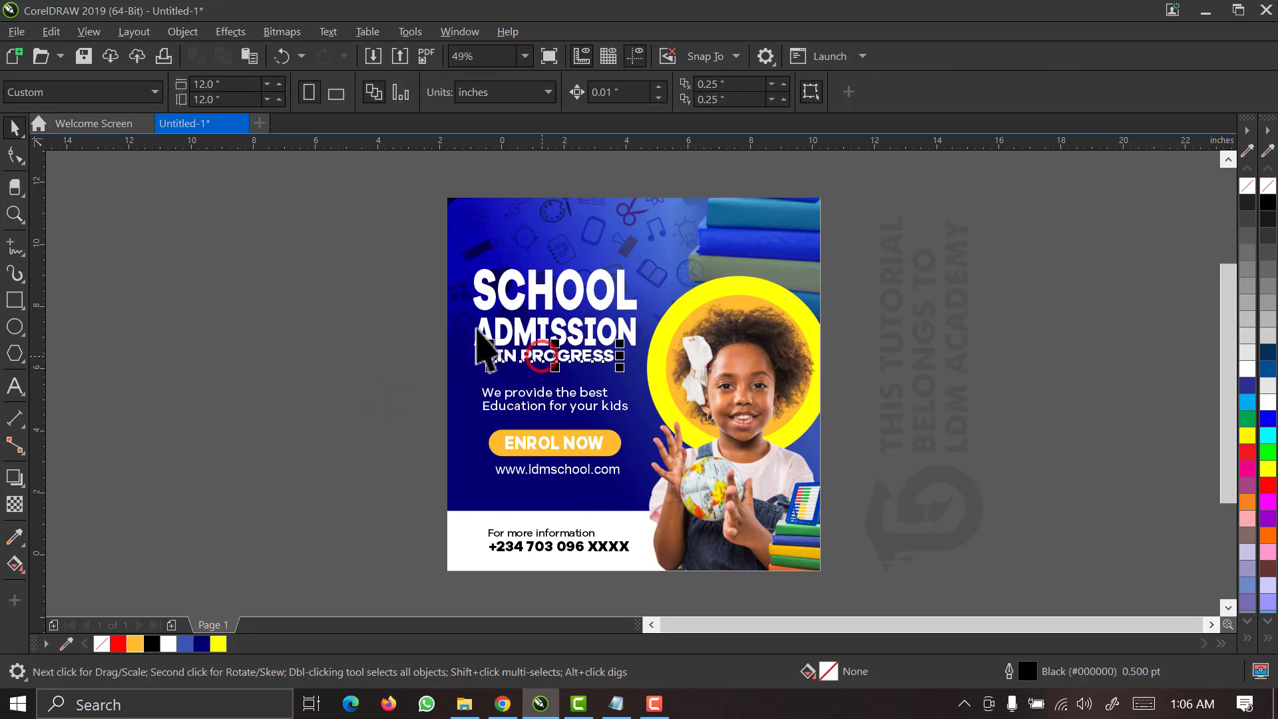
drag(394, 214, 649, 384)
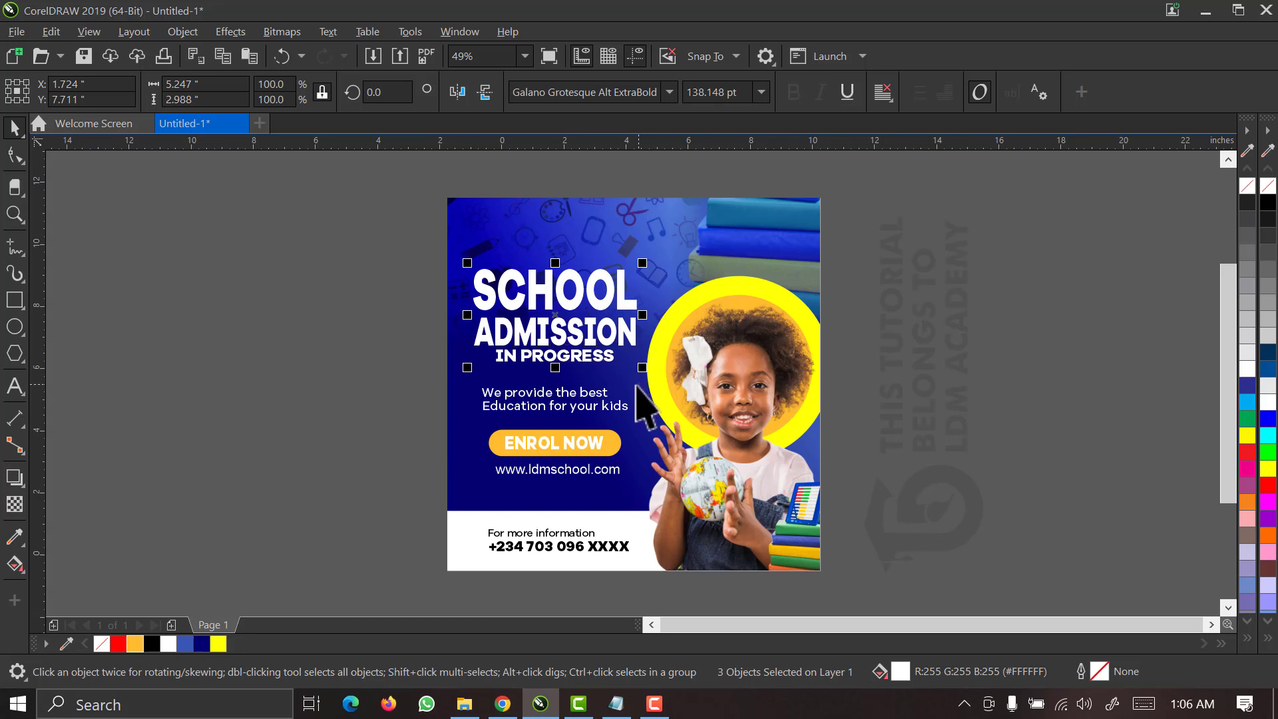
click(370, 296)
Left-align the heading, tagline, button and web address, and scale them down together to about 4.9 inches wide.
drag(395, 217, 686, 511)
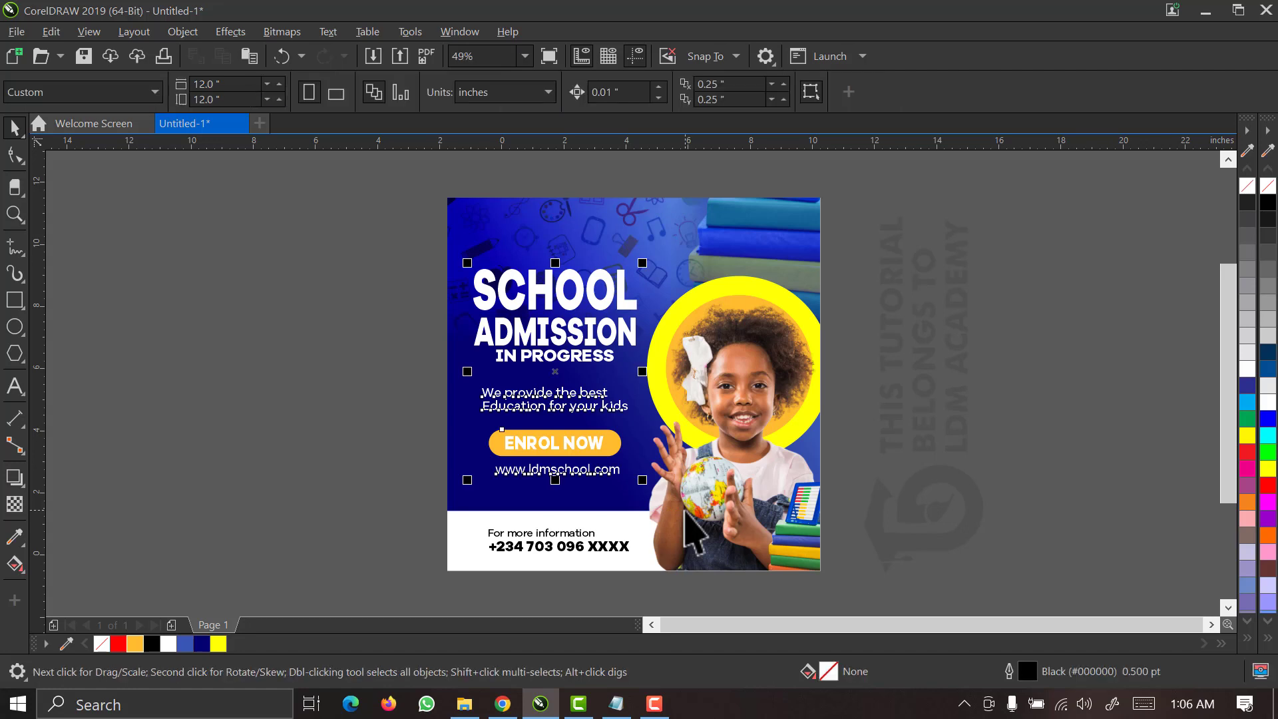
key(l)
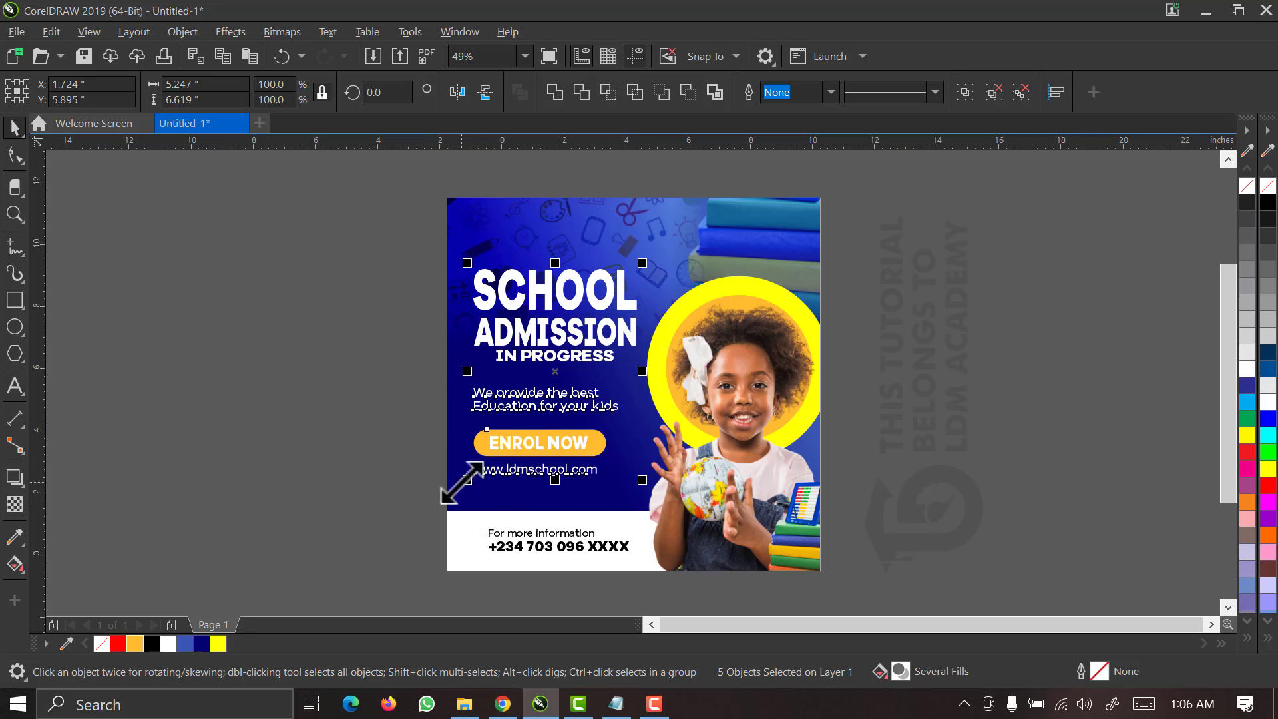
drag(462, 483, 468, 480)
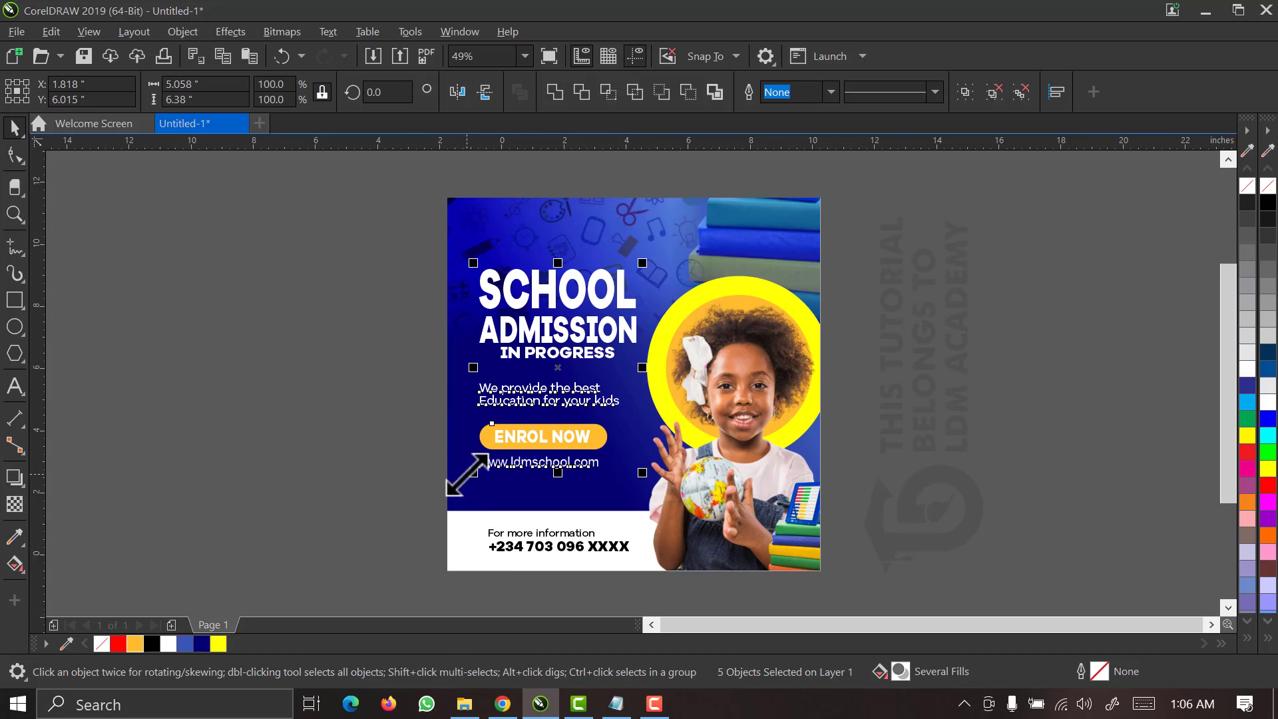
drag(467, 473, 472, 467)
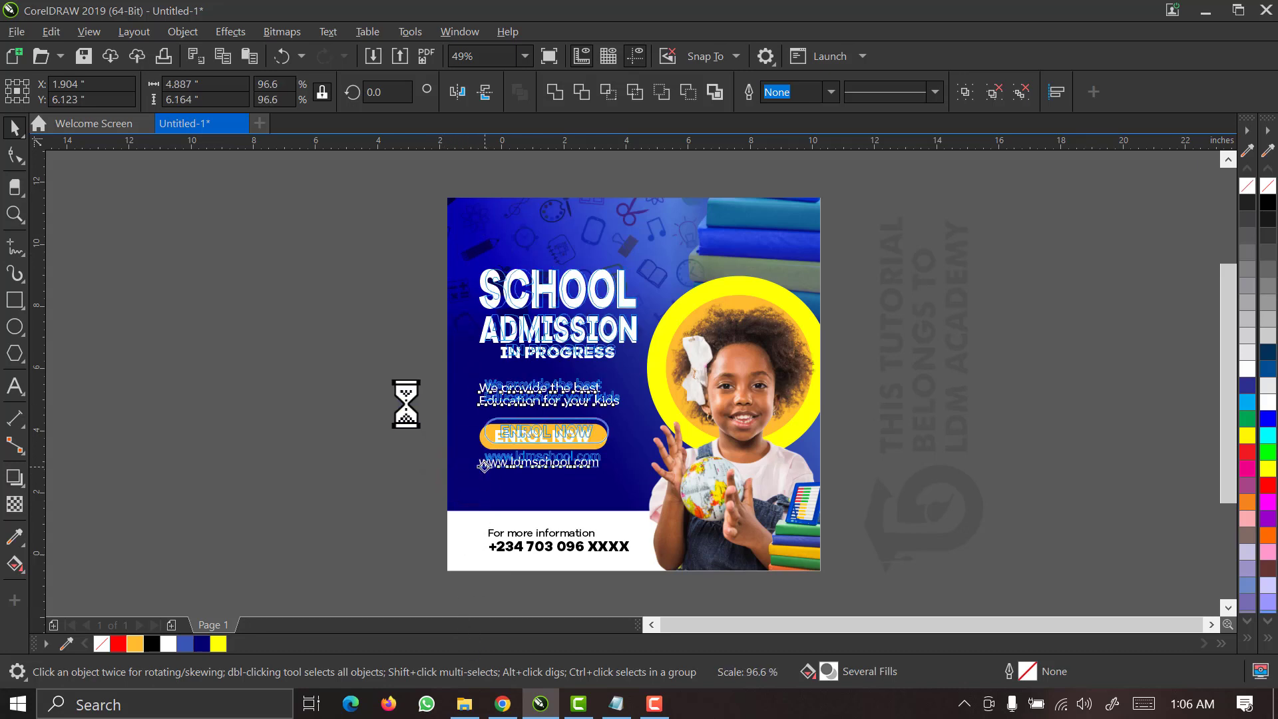
Group the heading, both tagline lines, the ENROL NOW button and the web address into one block.
click(428, 192)
drag(428, 192, 837, 593)
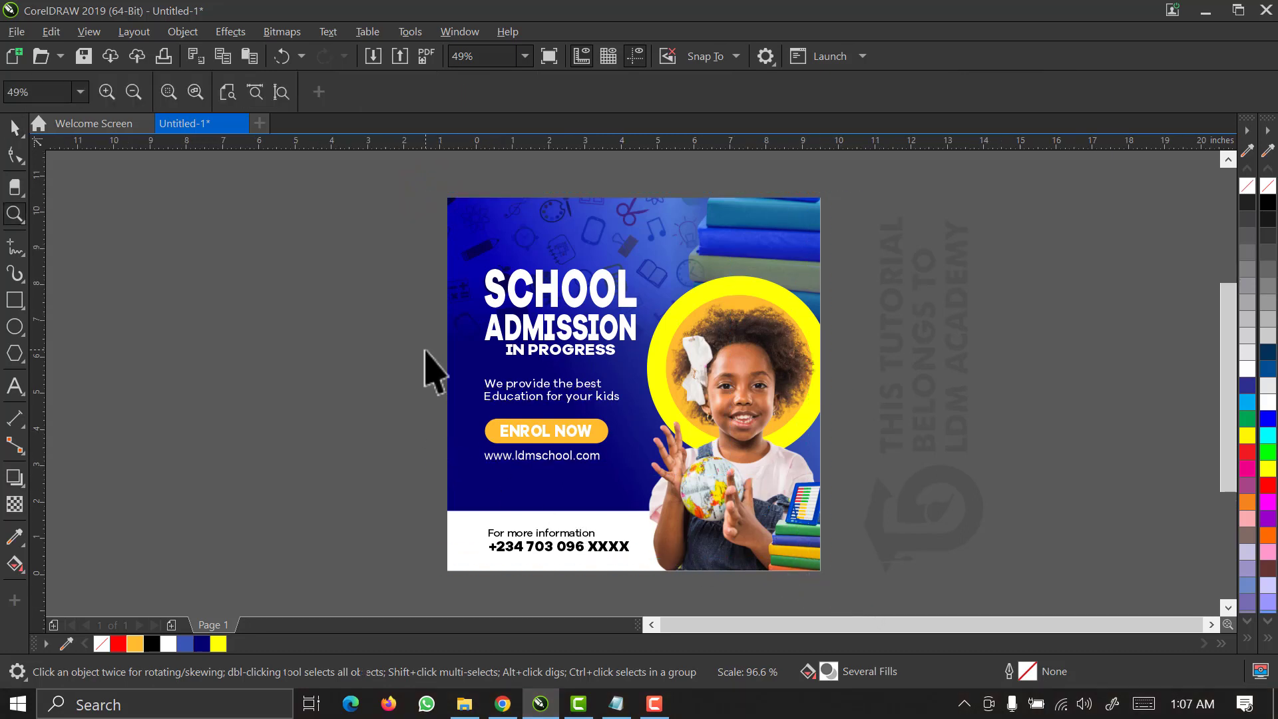
key(F4)
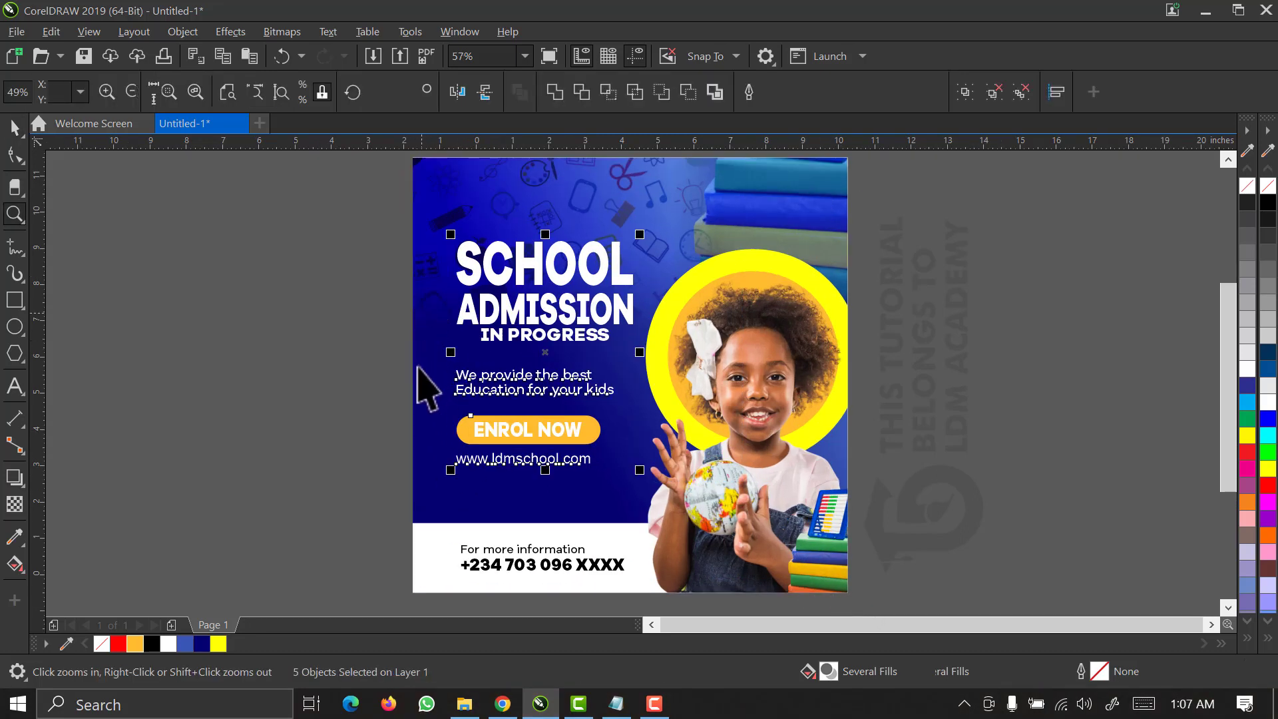
click(369, 238)
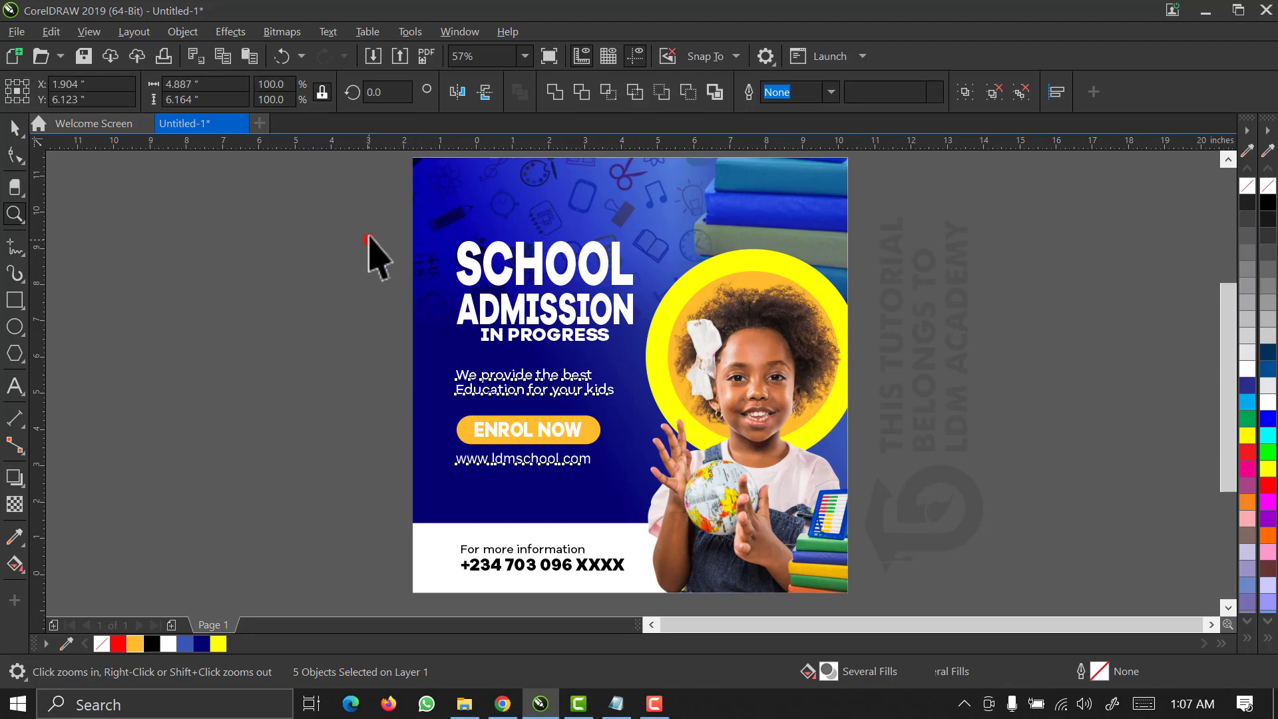
drag(375, 205, 691, 507)
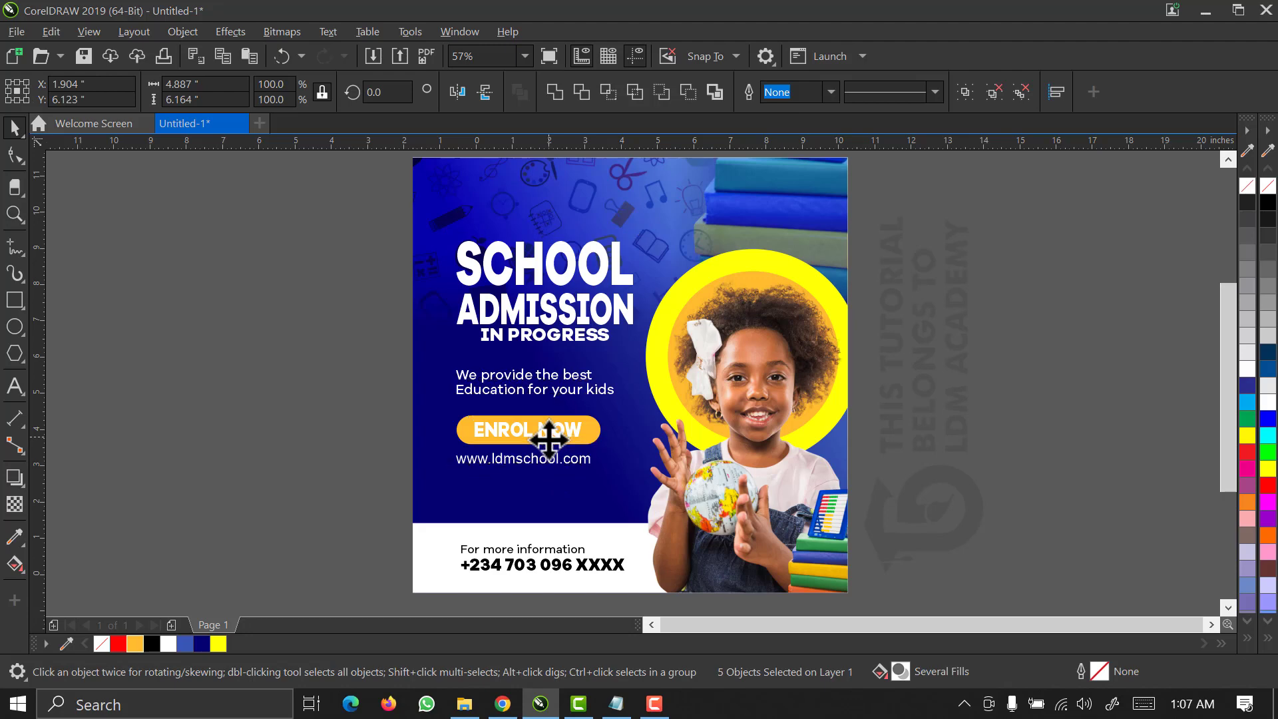
key(ctrl+g)
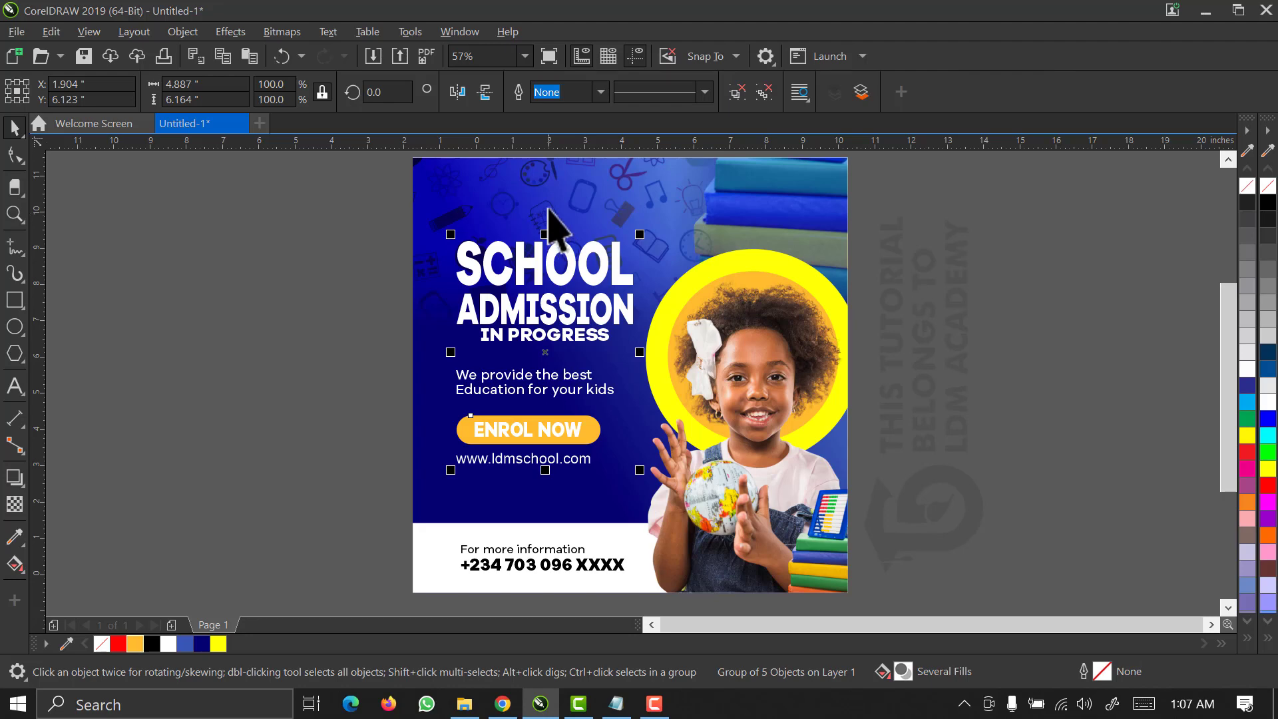
Center the grouped text block vertically on the flyer background.
click(547, 208)
key(Down)
key(Down)
key(Down)
key(Down)
key(Down)
key(Down)
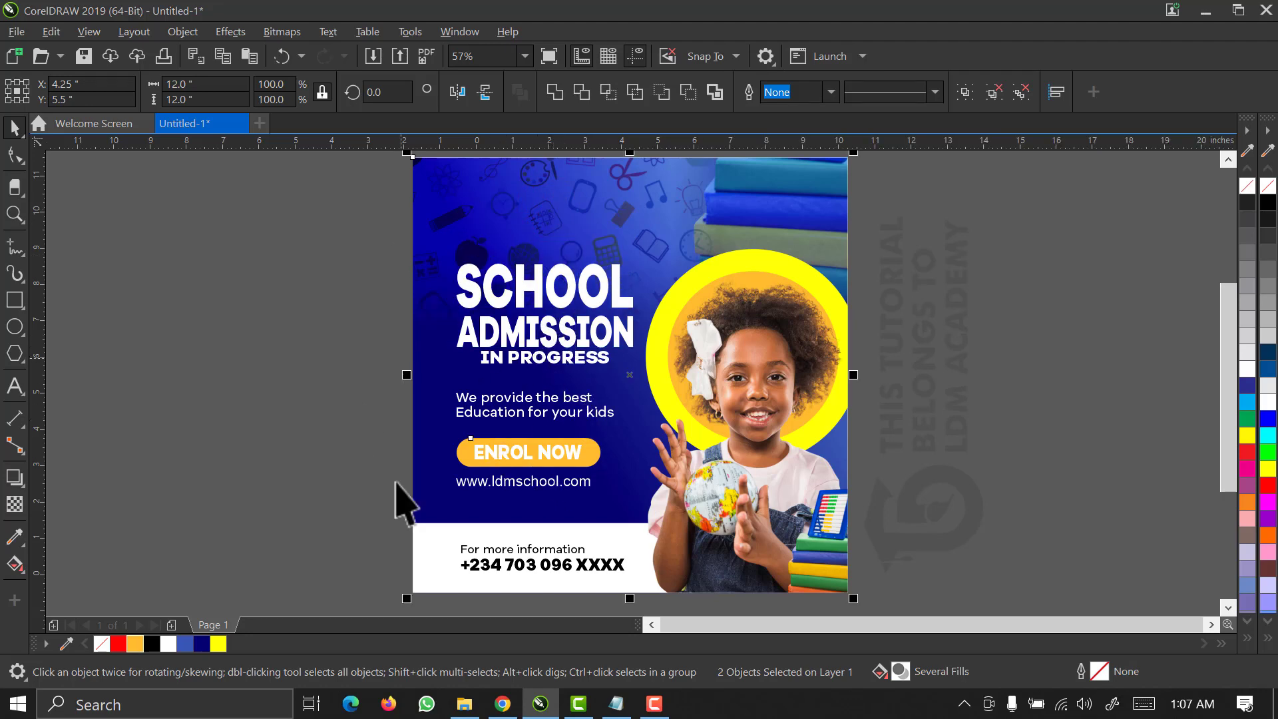
click(313, 362)
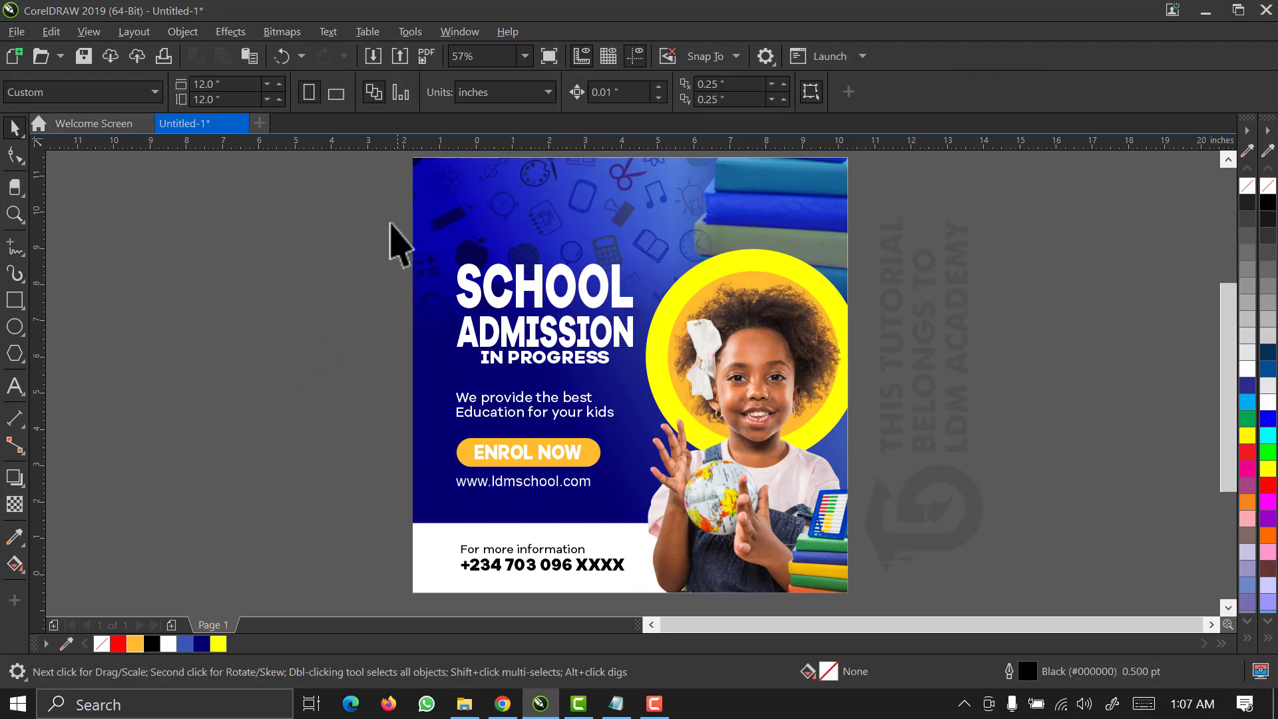
Left-align the text block with the contact lines and shift them all left to an X position of about 1.69 inches.
drag(390, 213, 704, 596)
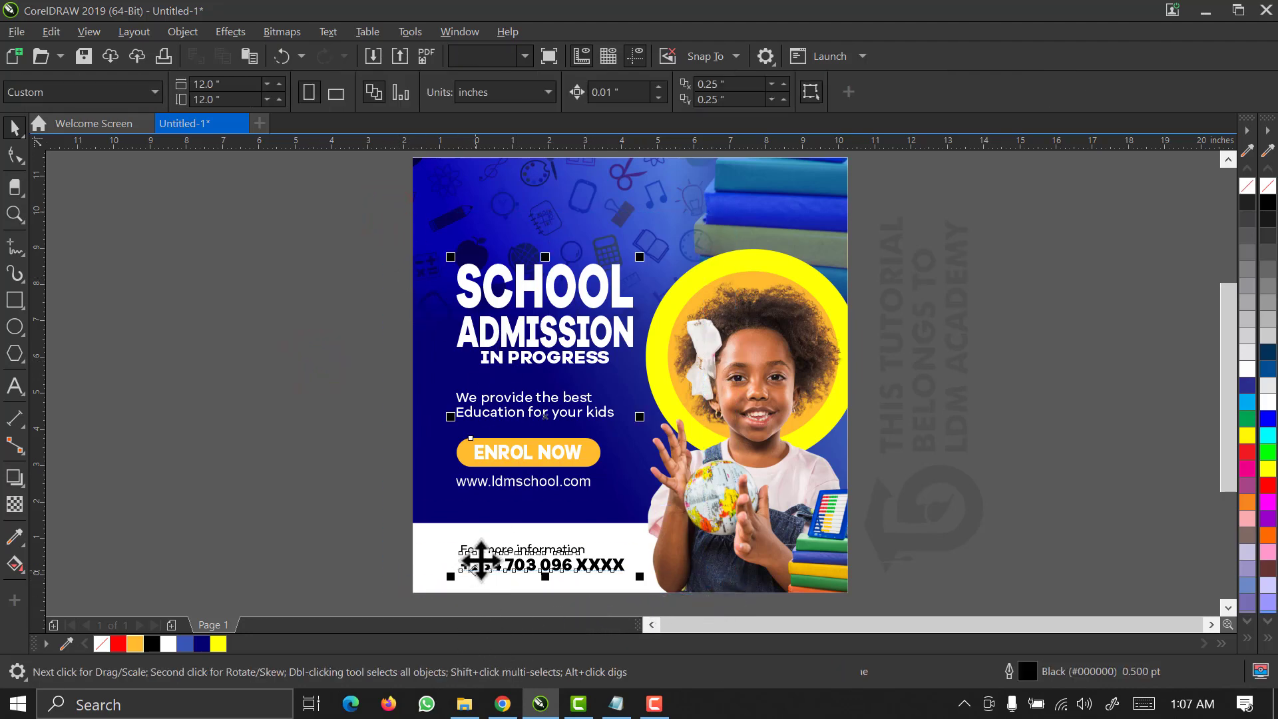
drag(472, 558, 477, 558)
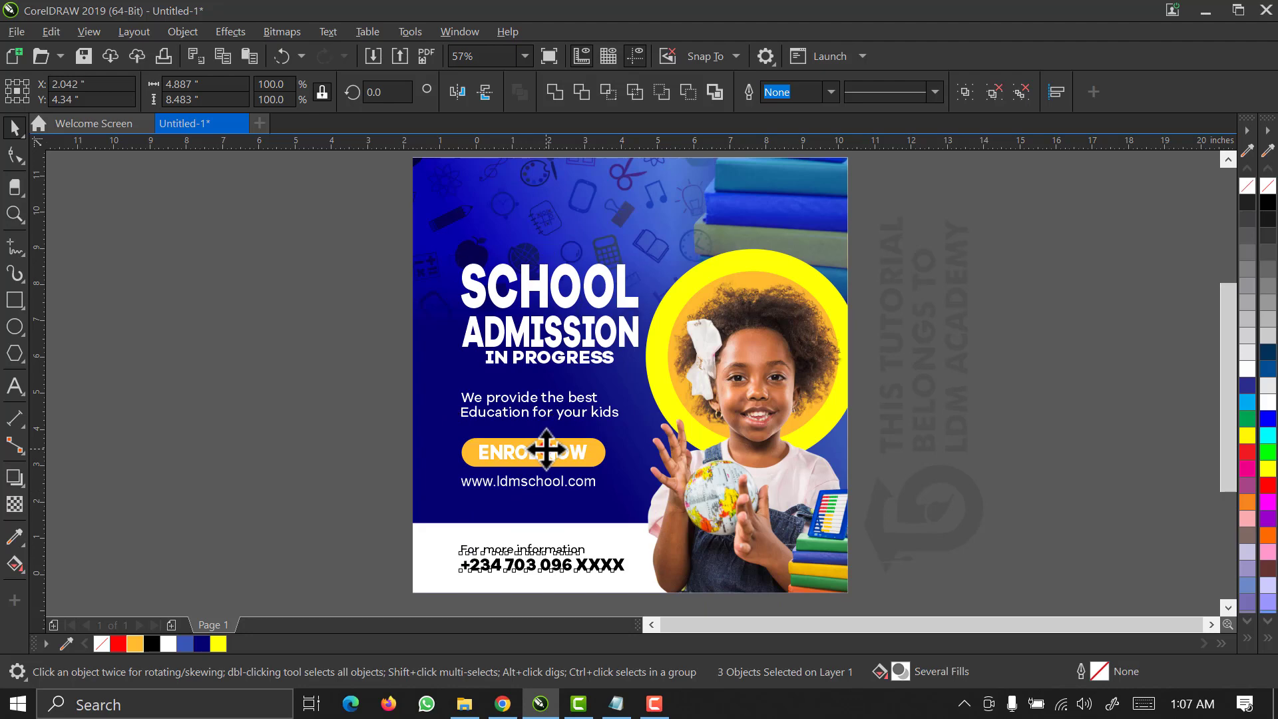
drag(545, 449, 537, 449)
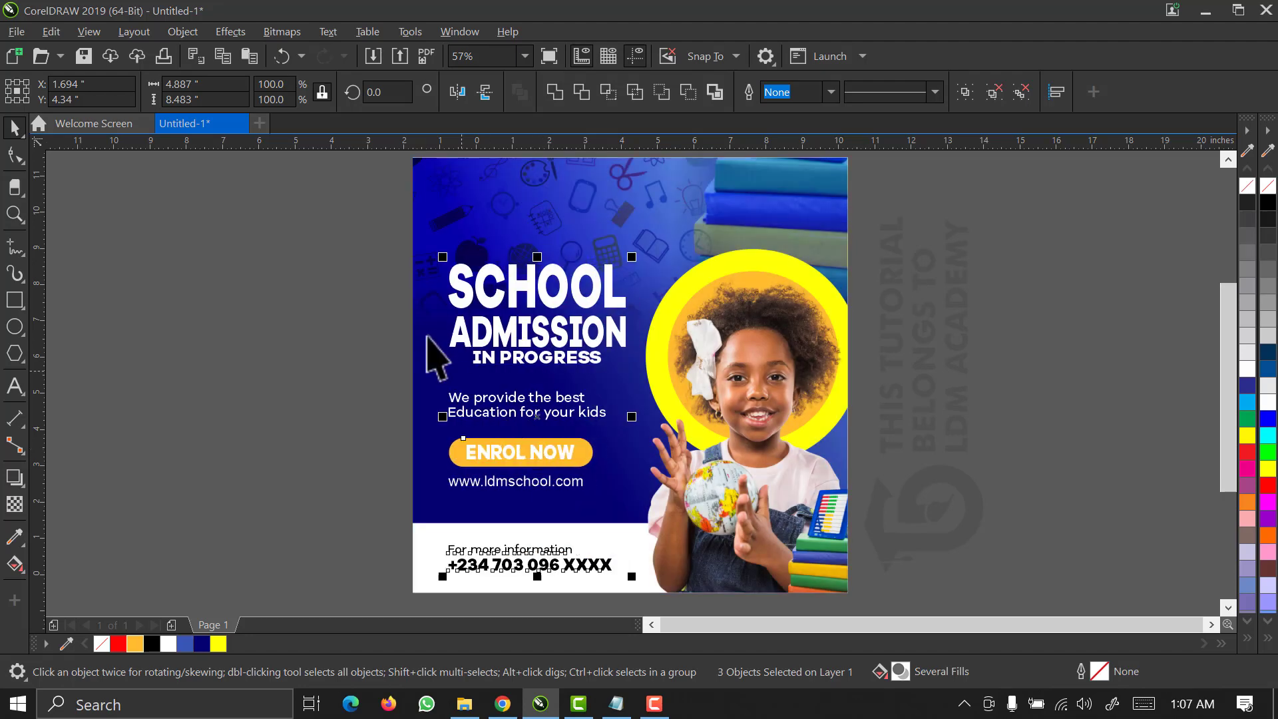
click(322, 197)
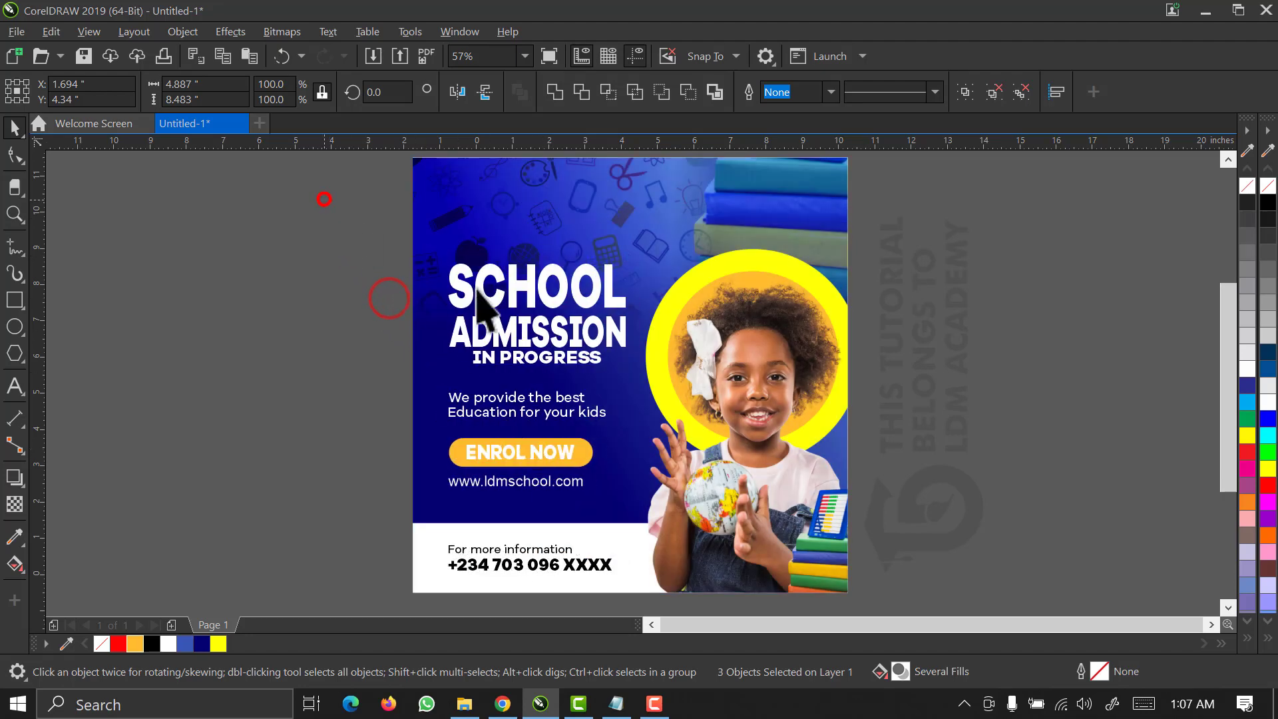
Ungroup the text block holding the heading, tagline, button and web address.
click(593, 335)
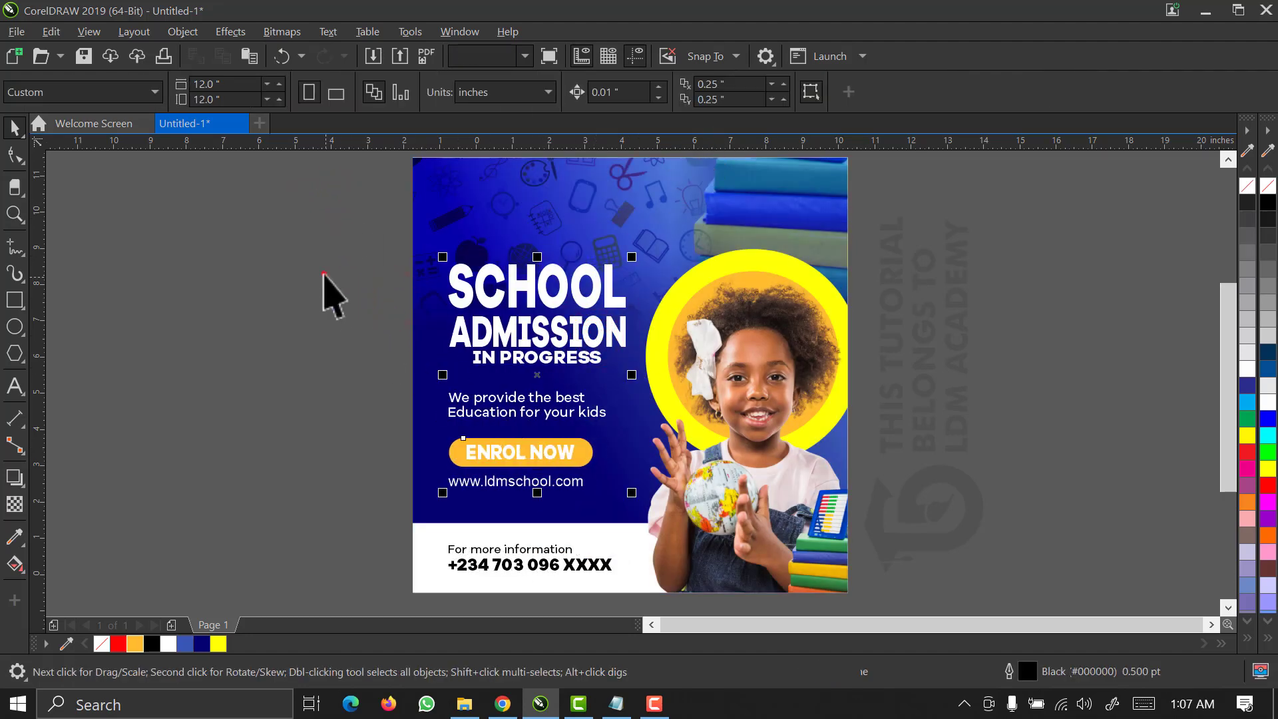
click(324, 273)
click(489, 330)
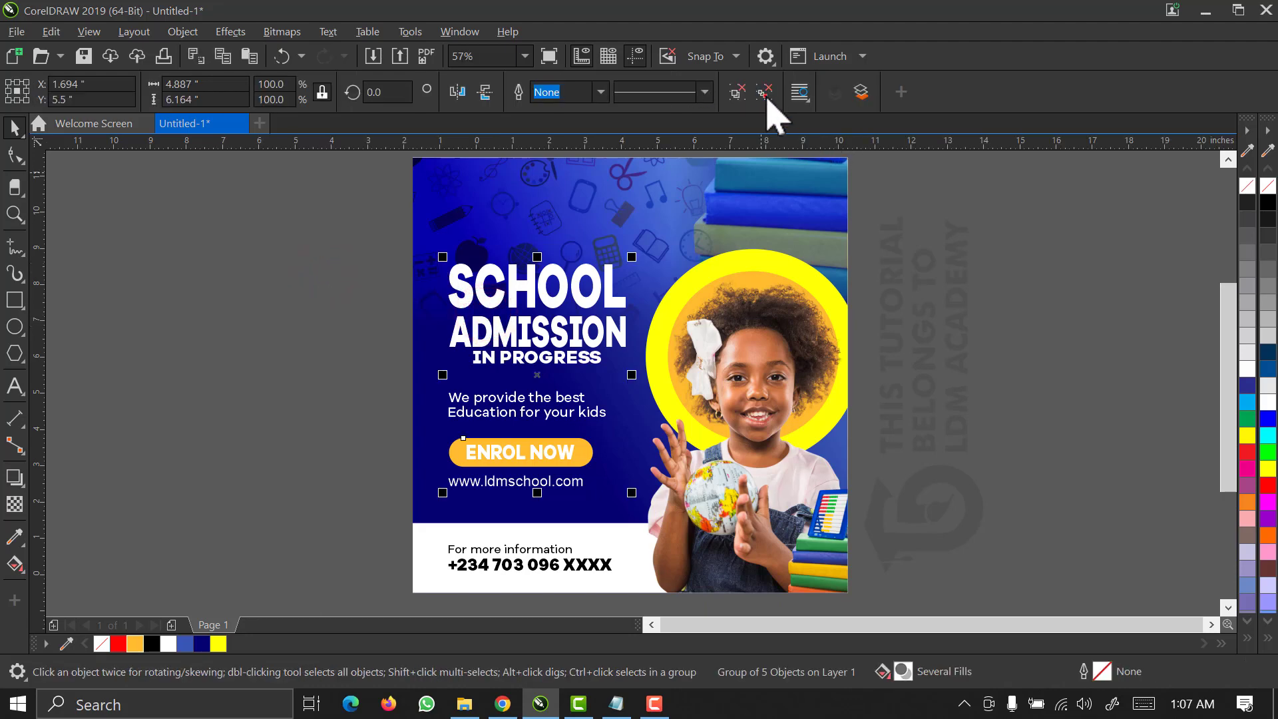
click(765, 94)
Scale the SCHOOL ADMISSION IN PROGRESS heading lines down together to about 4.57 inches wide.
drag(376, 215, 662, 393)
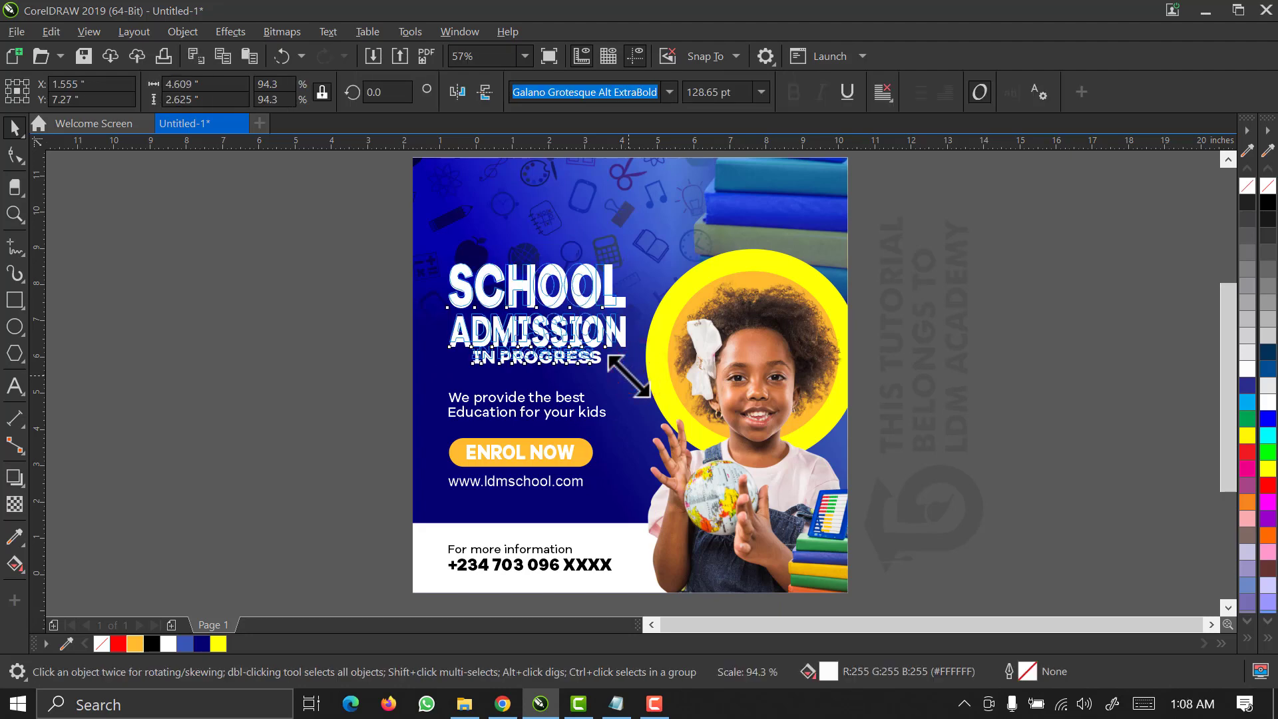
drag(628, 376, 625, 373)
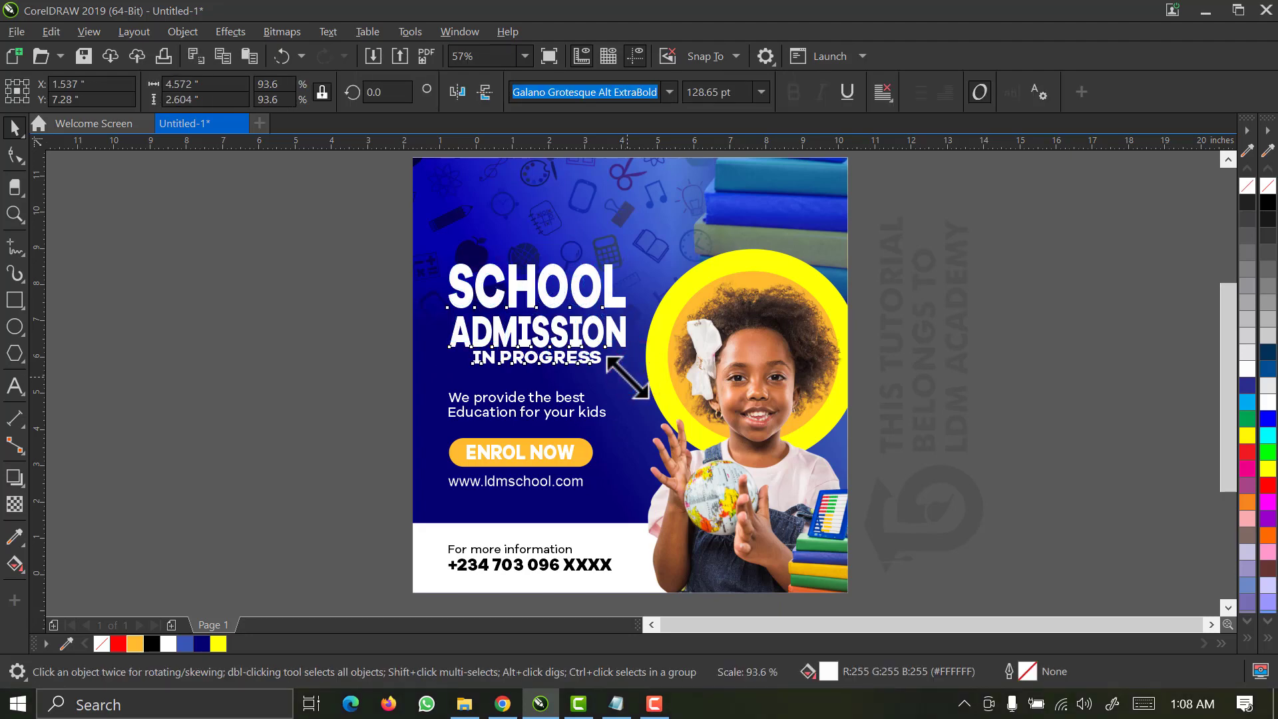
click(318, 286)
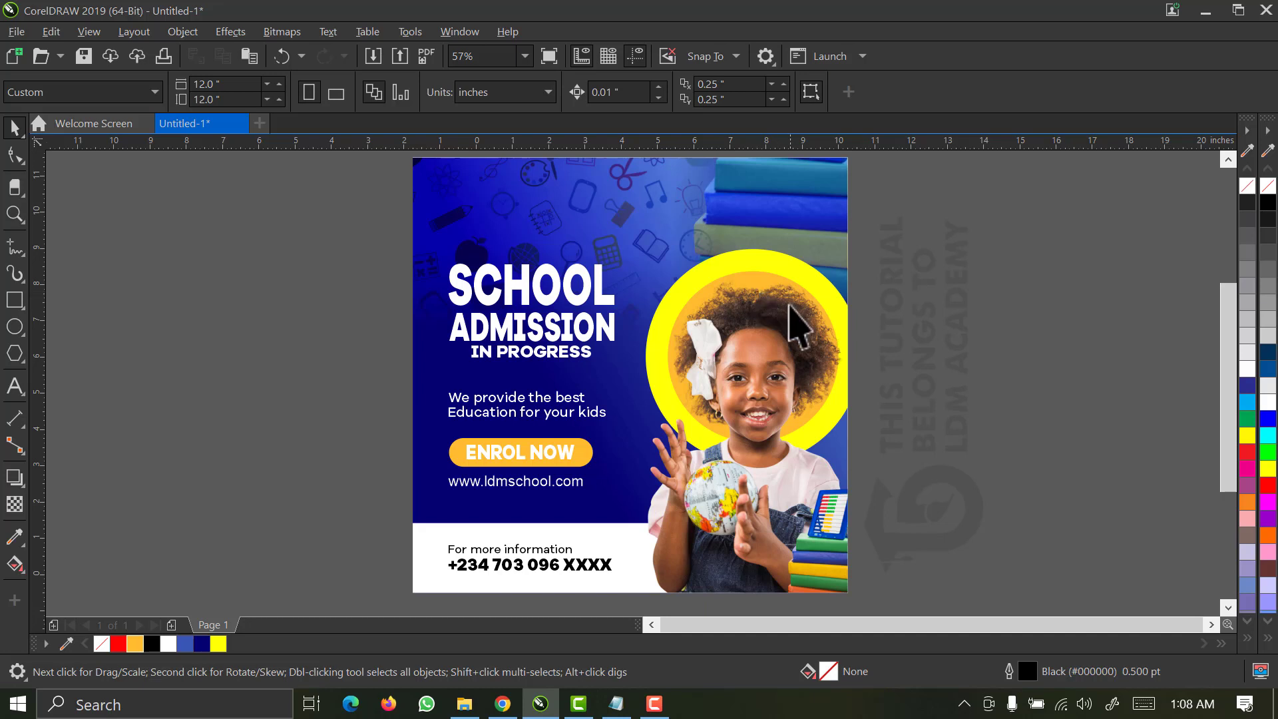
click(712, 326)
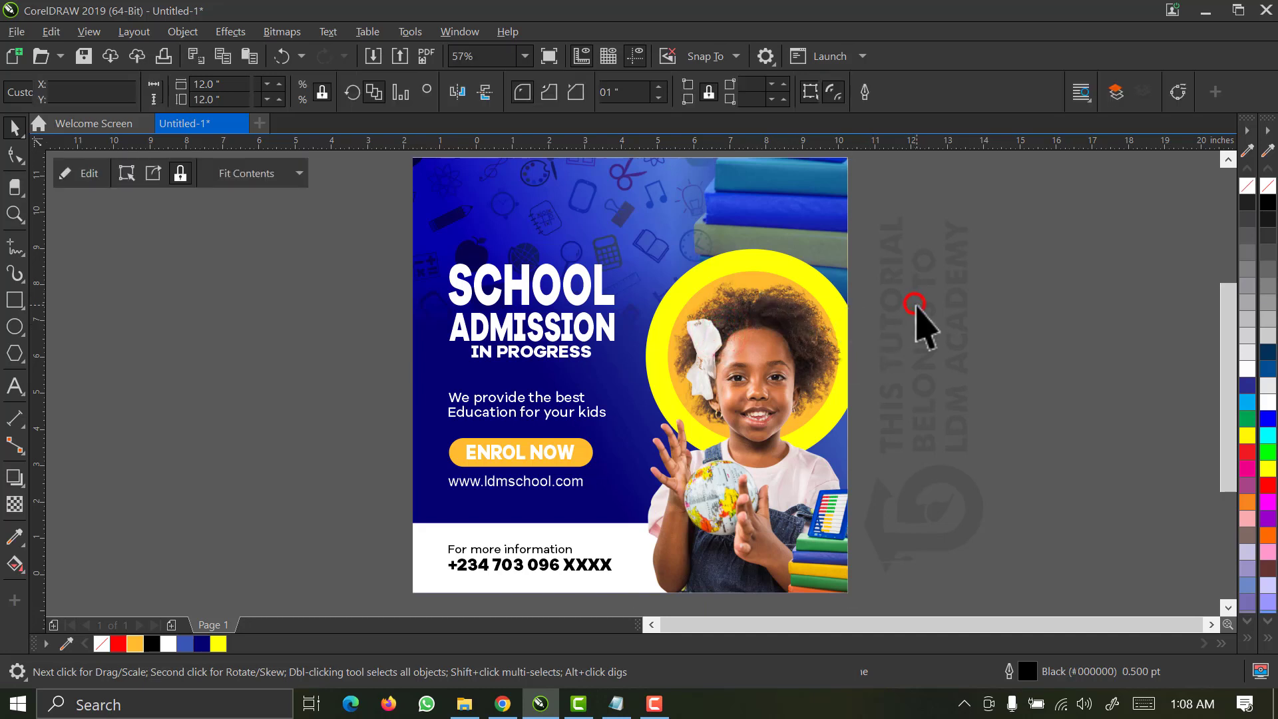
key(Escape)
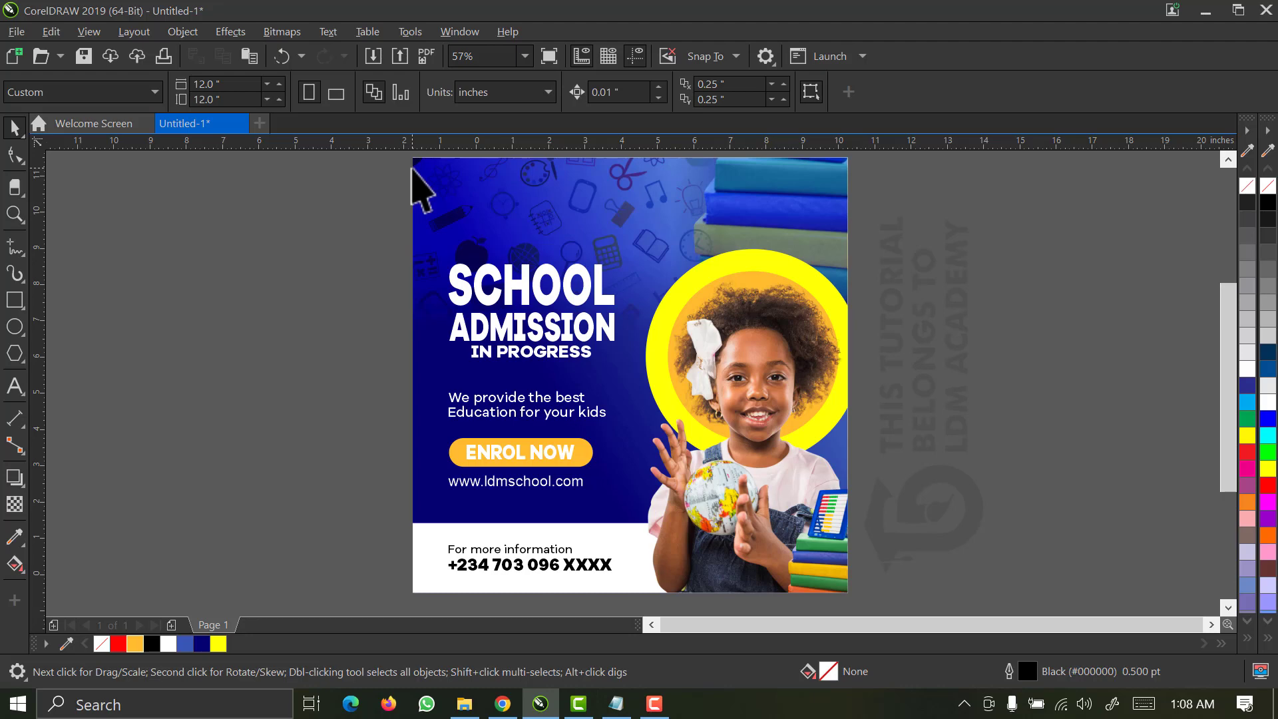
Save the drawing to the Desktop as SCHOOL FLYER in CDR format.
key(ctrl+s)
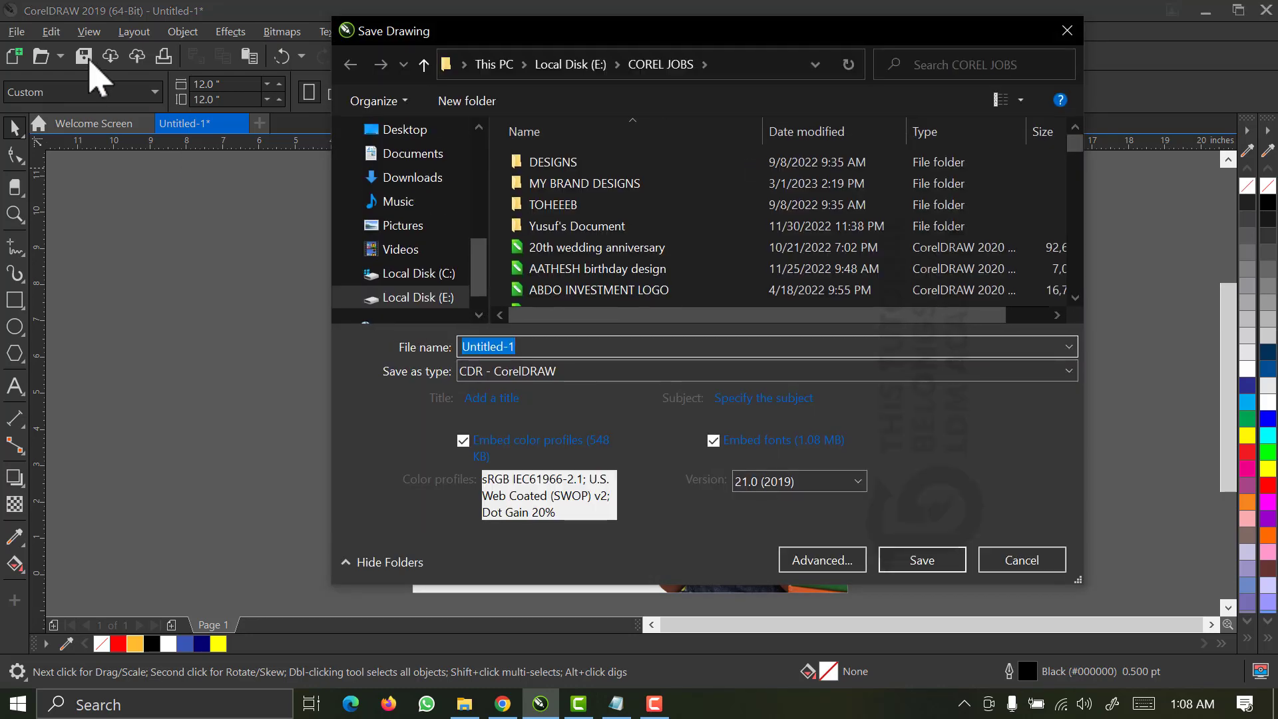
click(1005, 566)
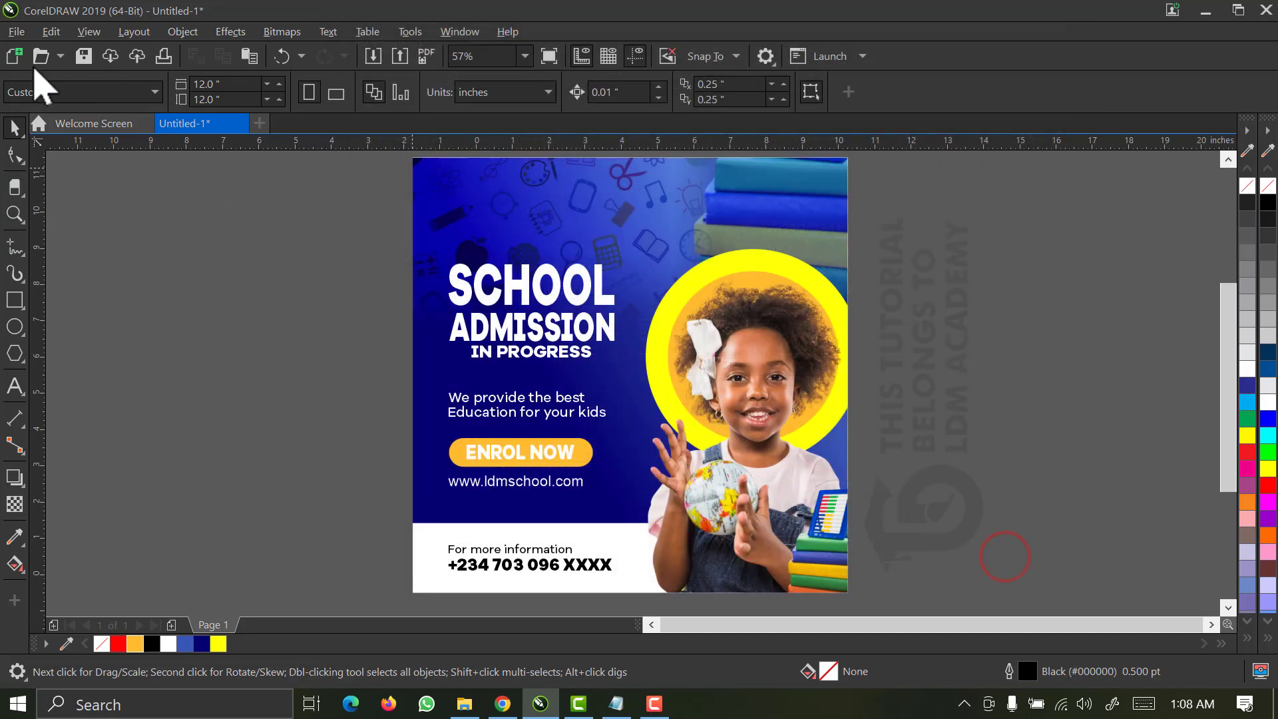
click(83, 58)
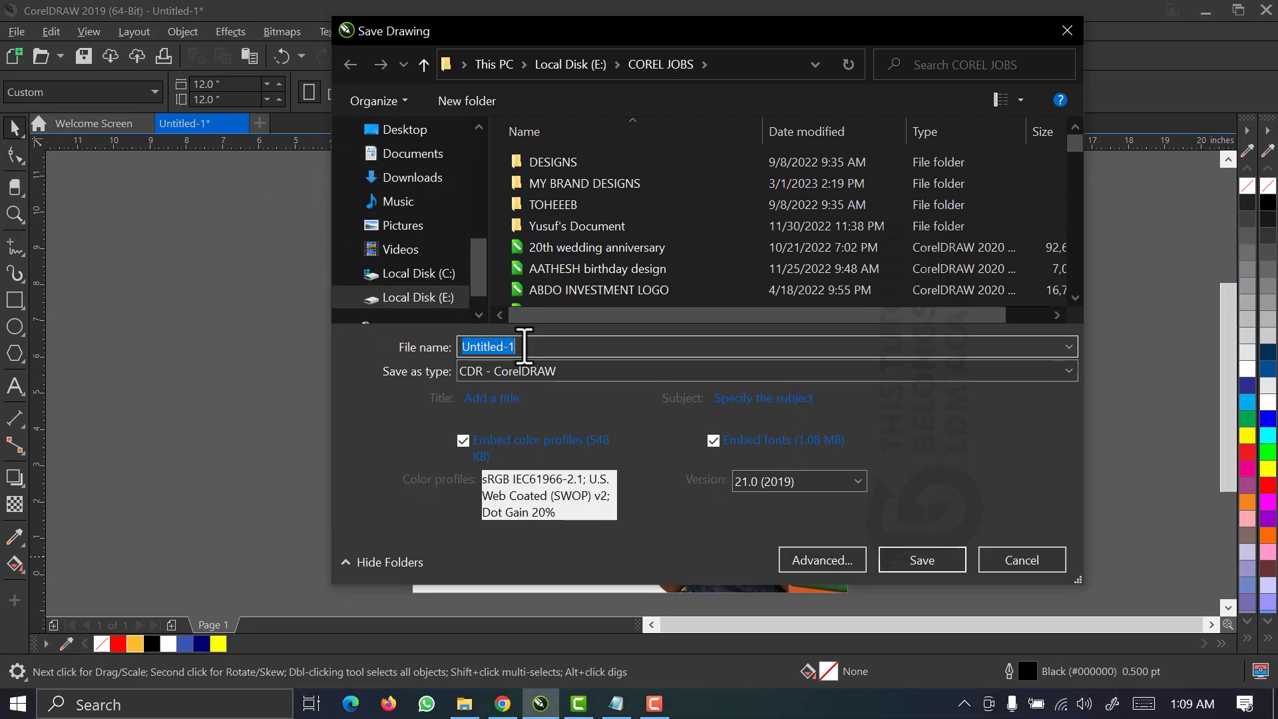
drag(479, 273, 486, 153)
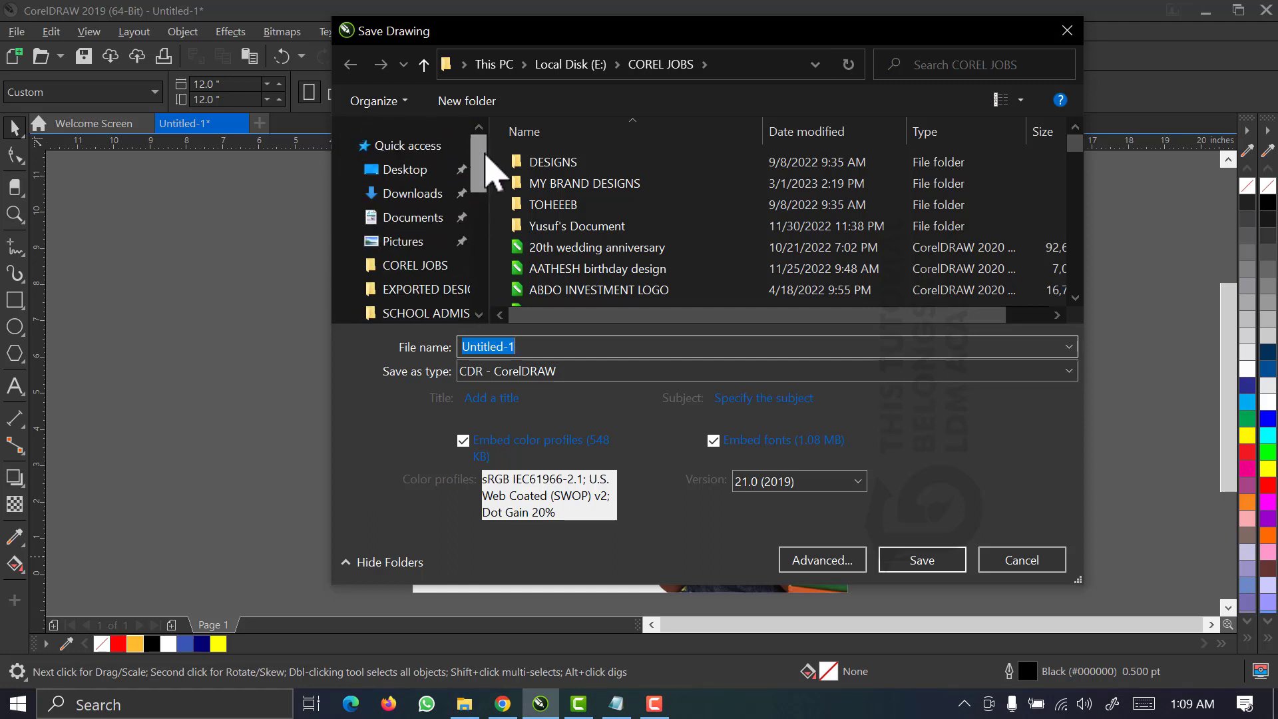
click(417, 168)
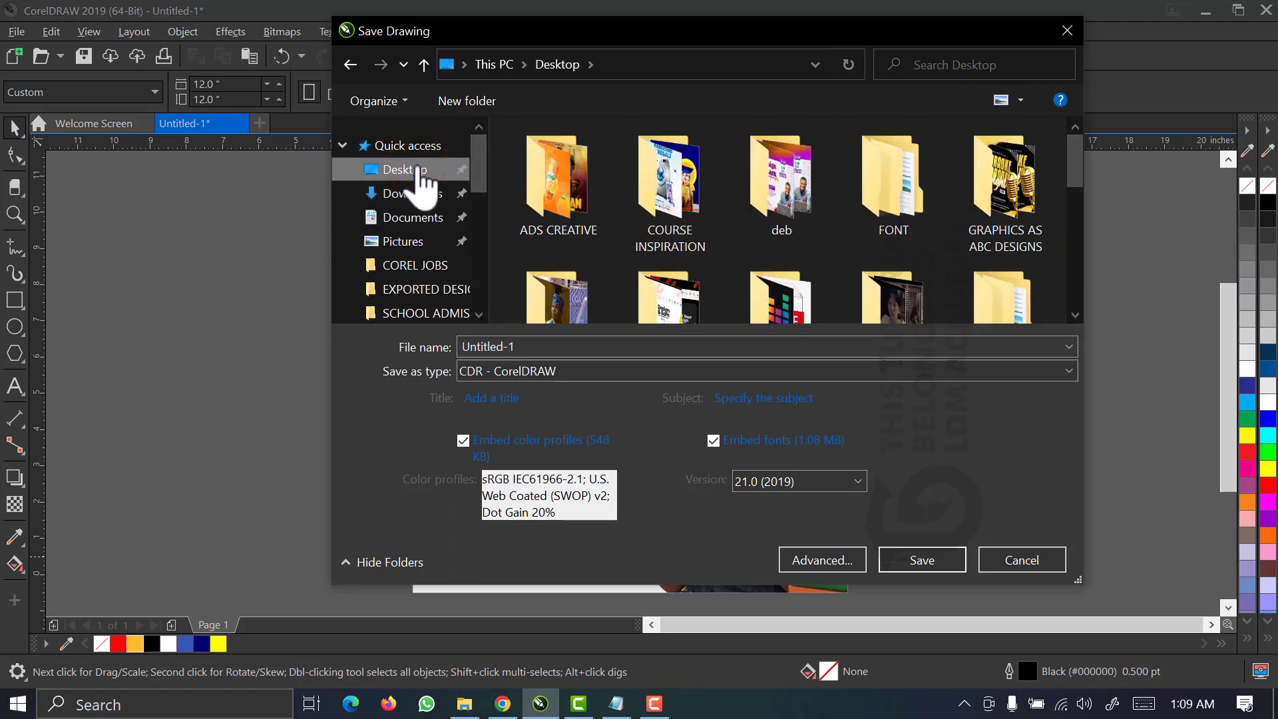
click(537, 344)
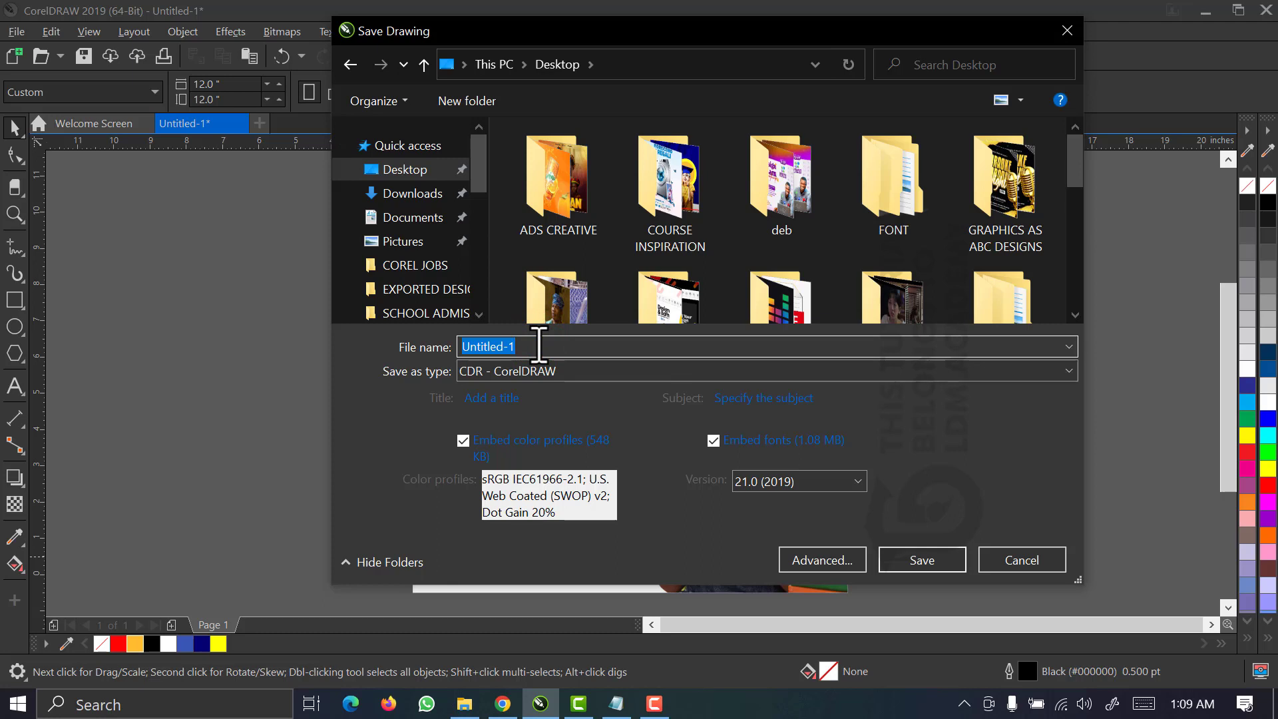
text(SCHOOL FLYER)
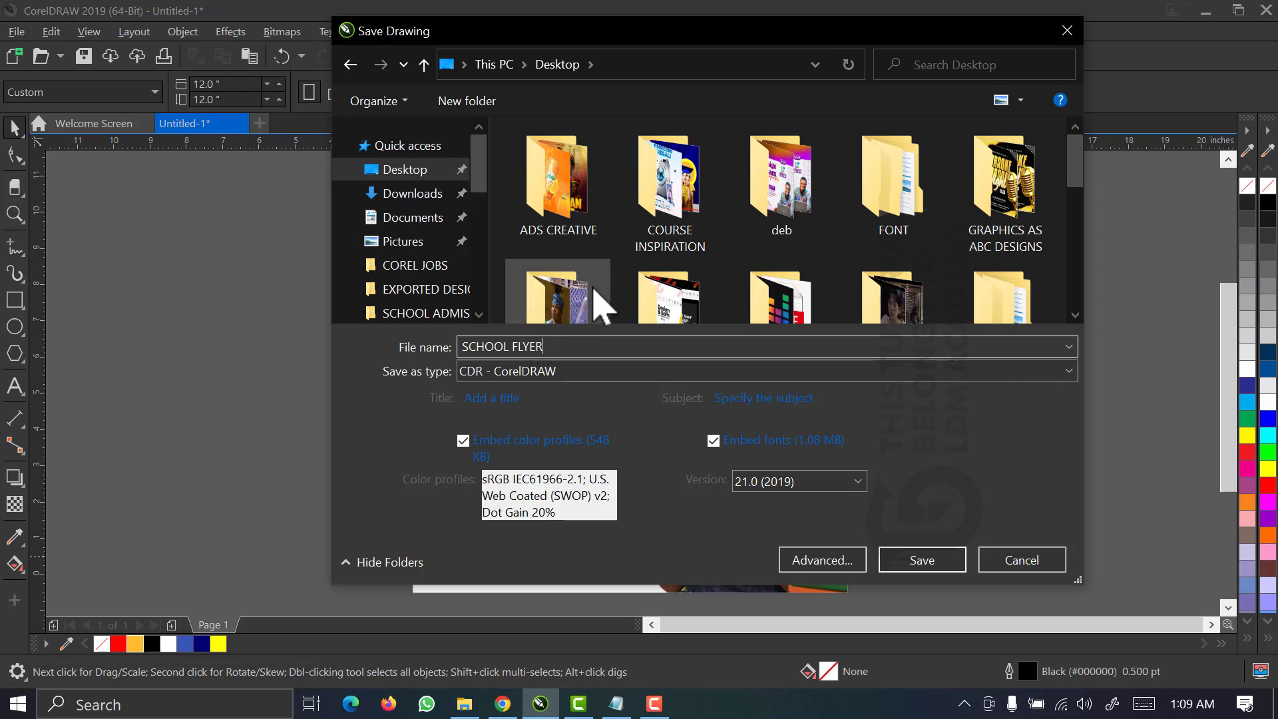
click(892, 561)
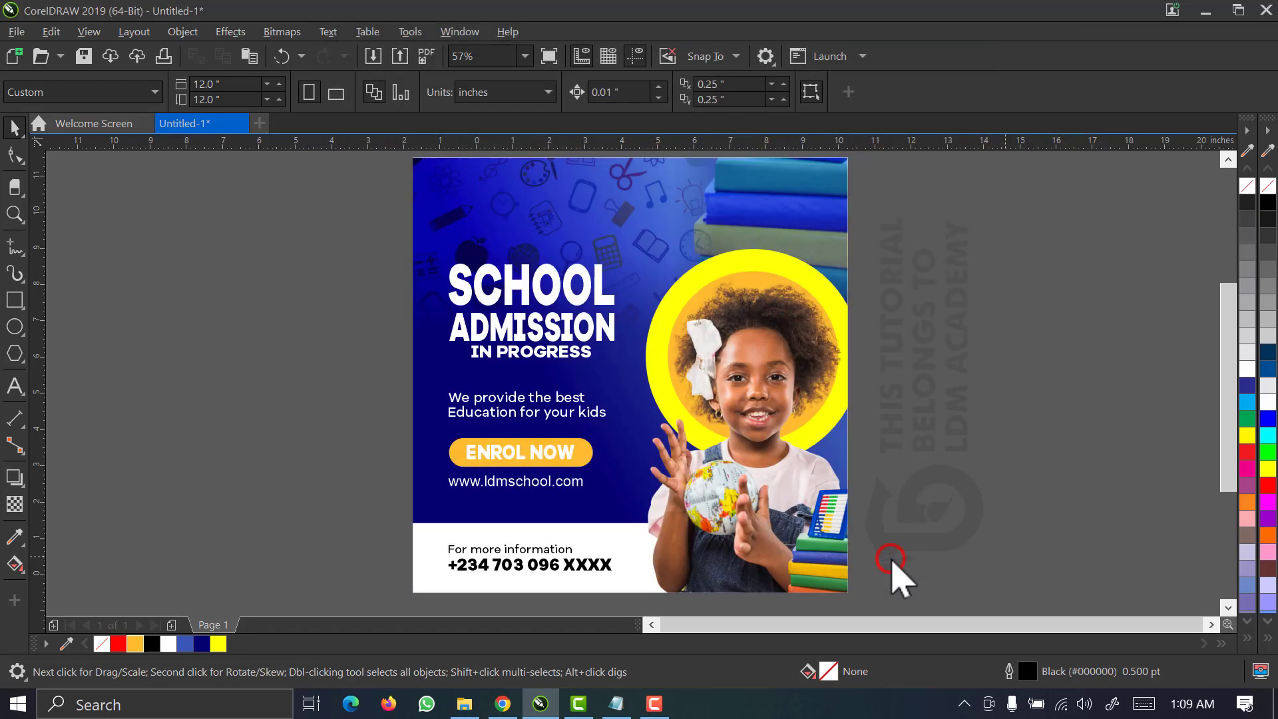
Look for the saved SCHOOL FLYER file on the Windows desktop, and return to CorelDRAW.
right_click(845, 711)
click(872, 574)
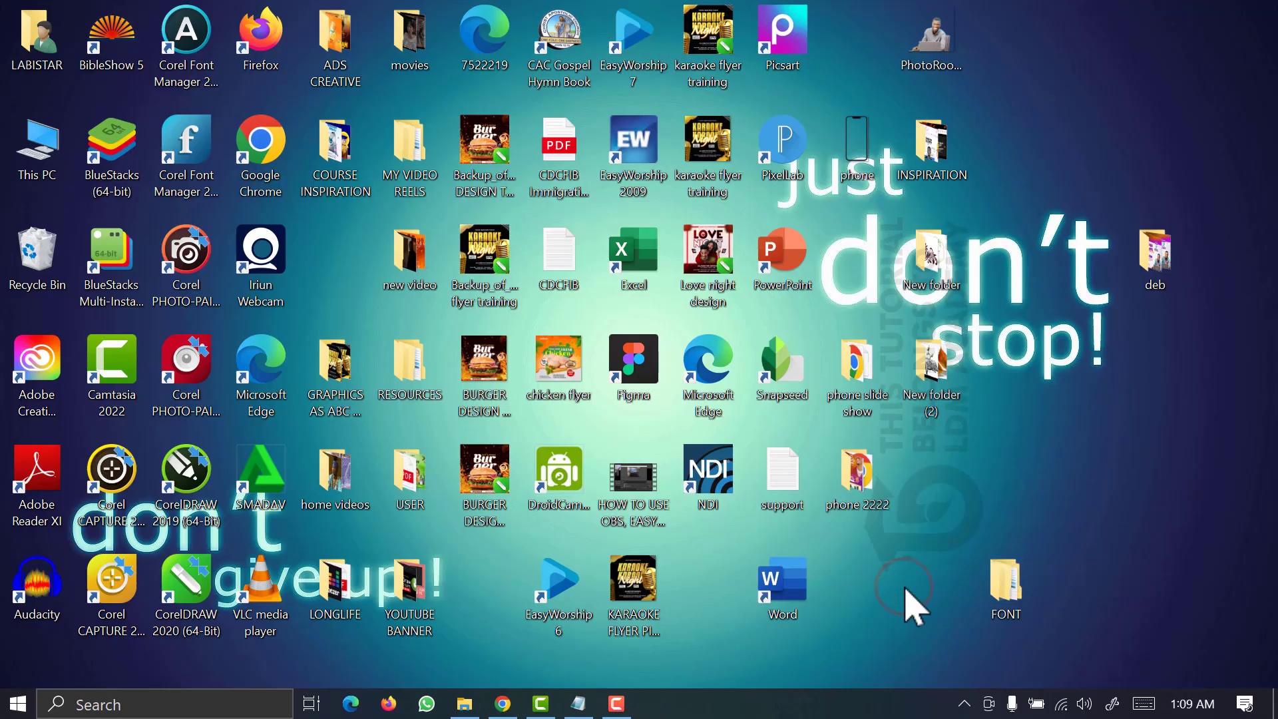
right_click(1058, 80)
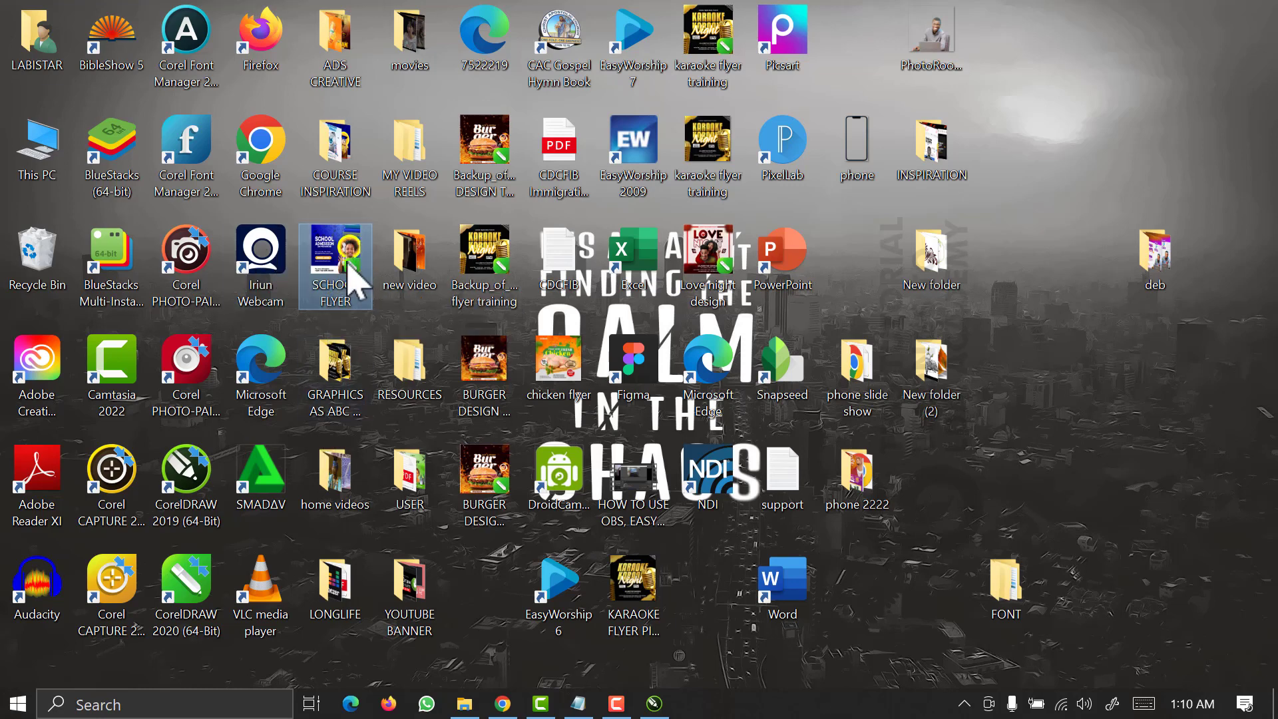
click(659, 706)
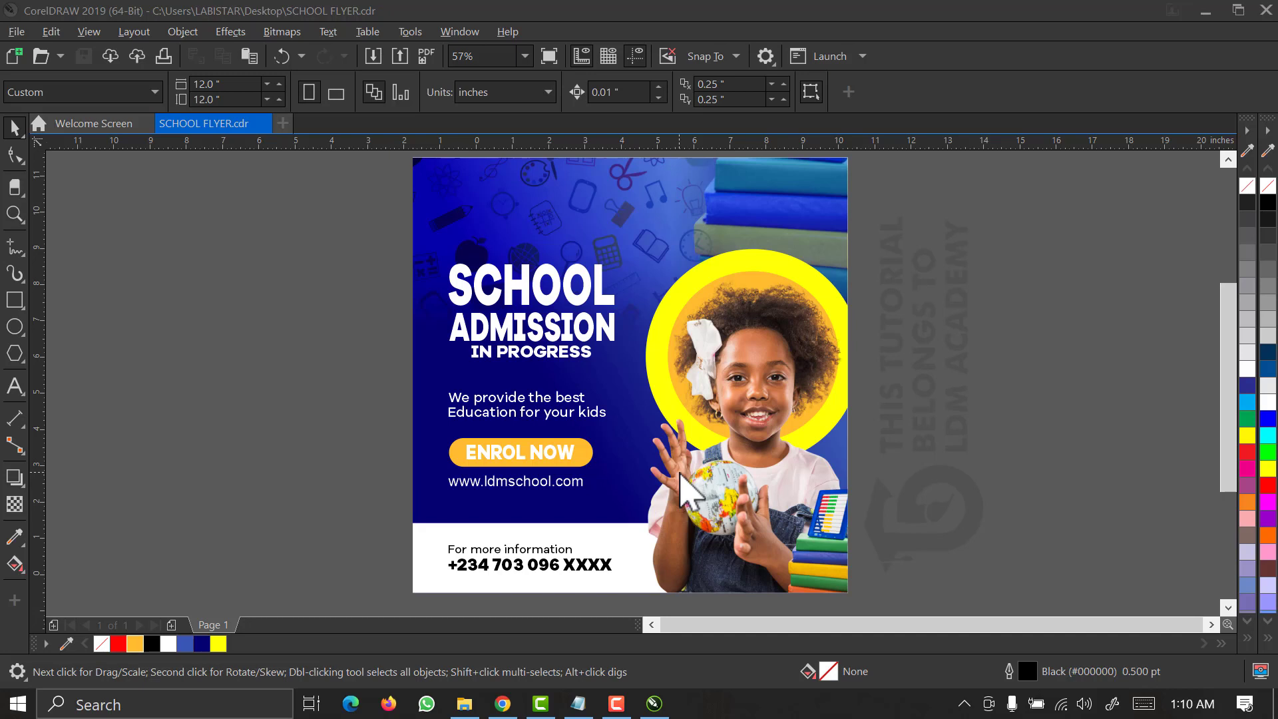
Set the web address text in the Galano Grotesque Alt Medium font.
click(506, 482)
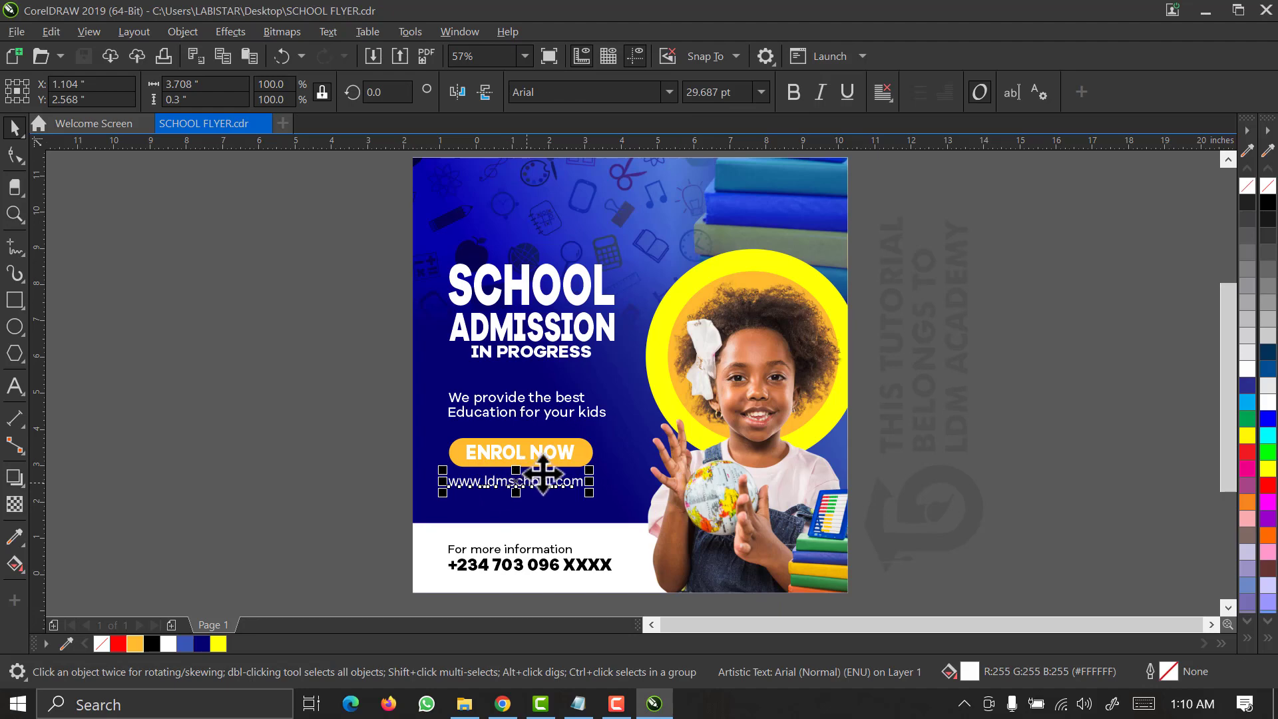
click(669, 92)
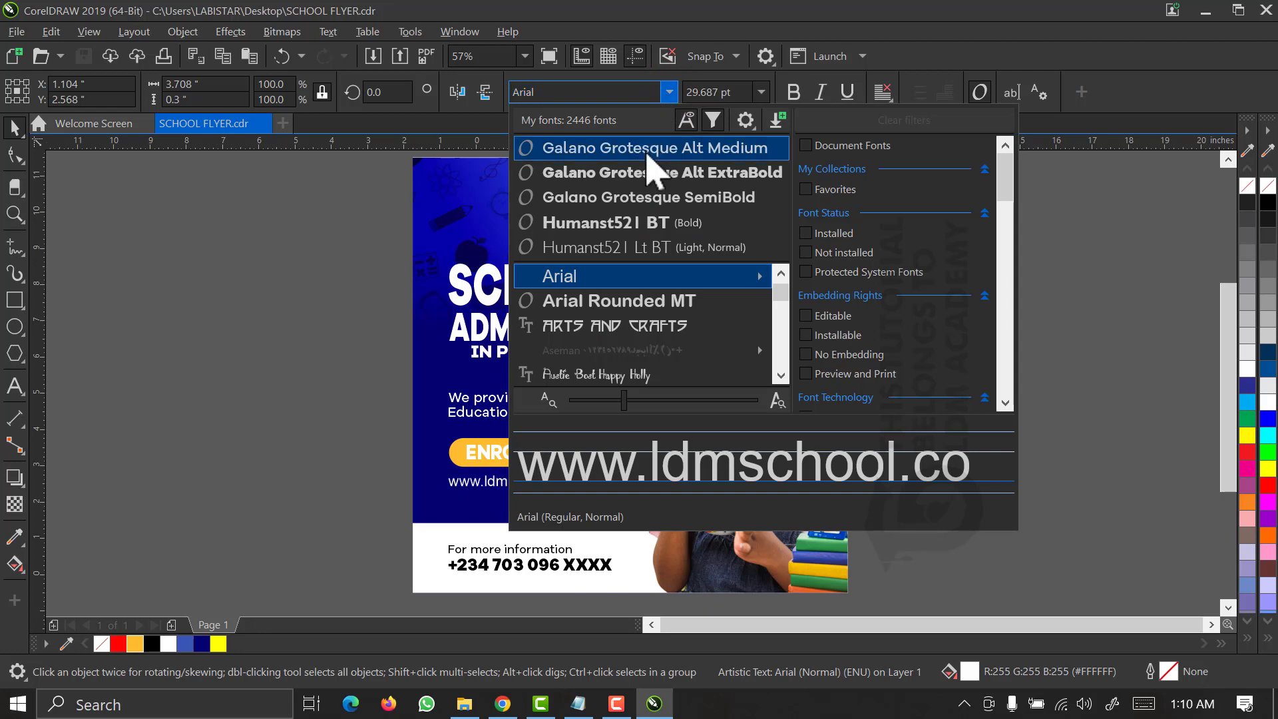
click(644, 150)
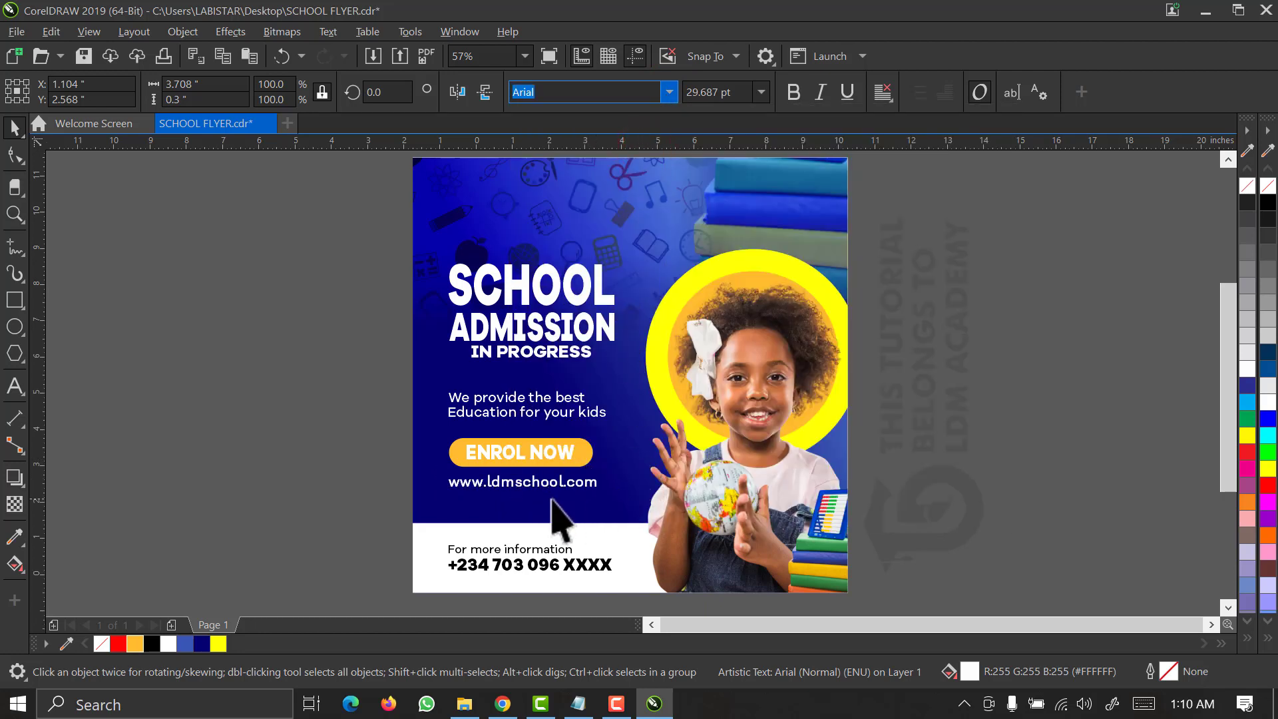
click(350, 448)
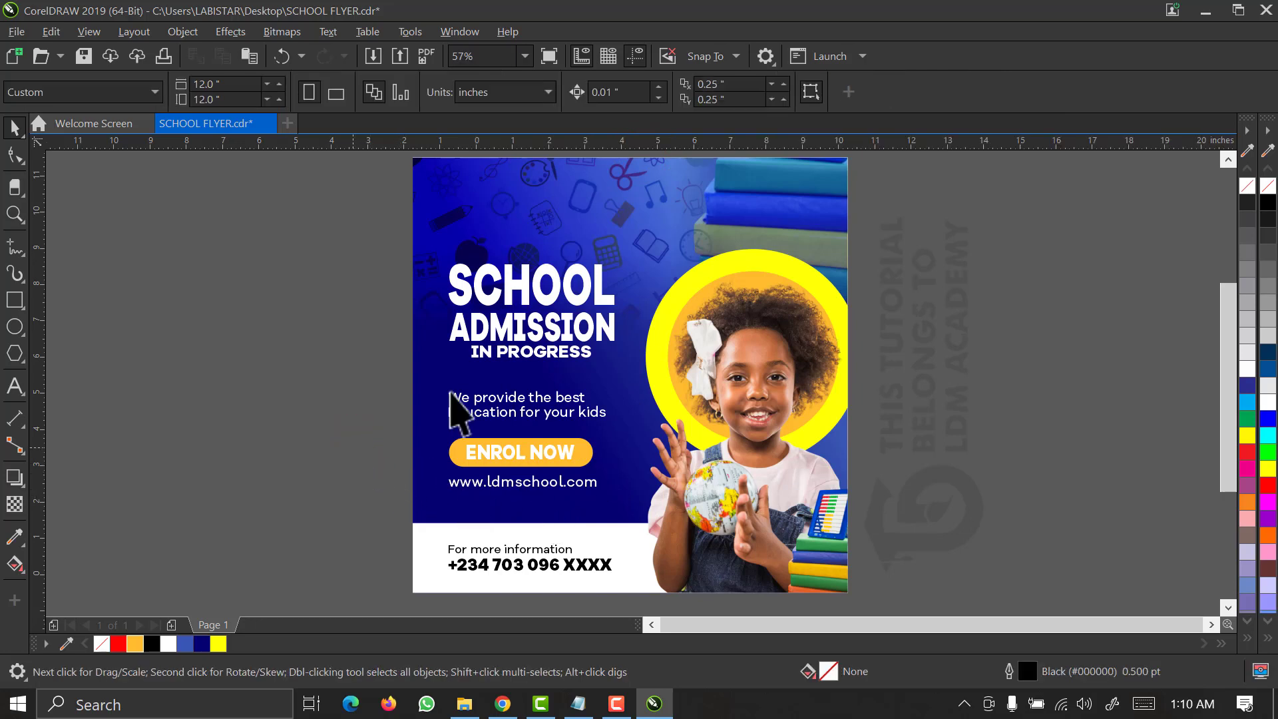
Examine the whole flyer at a smaller scale with empty canvas around it.
click(799, 336)
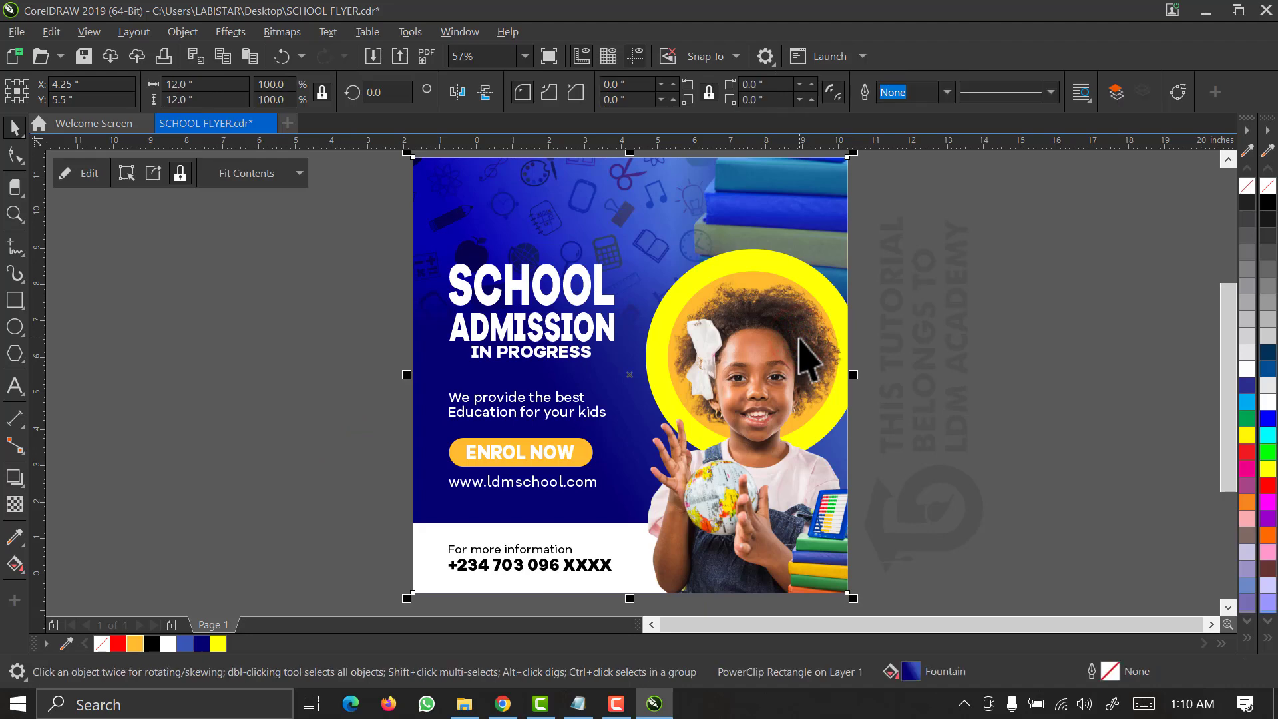
click(1001, 268)
scroll(867, 200, down, 2)
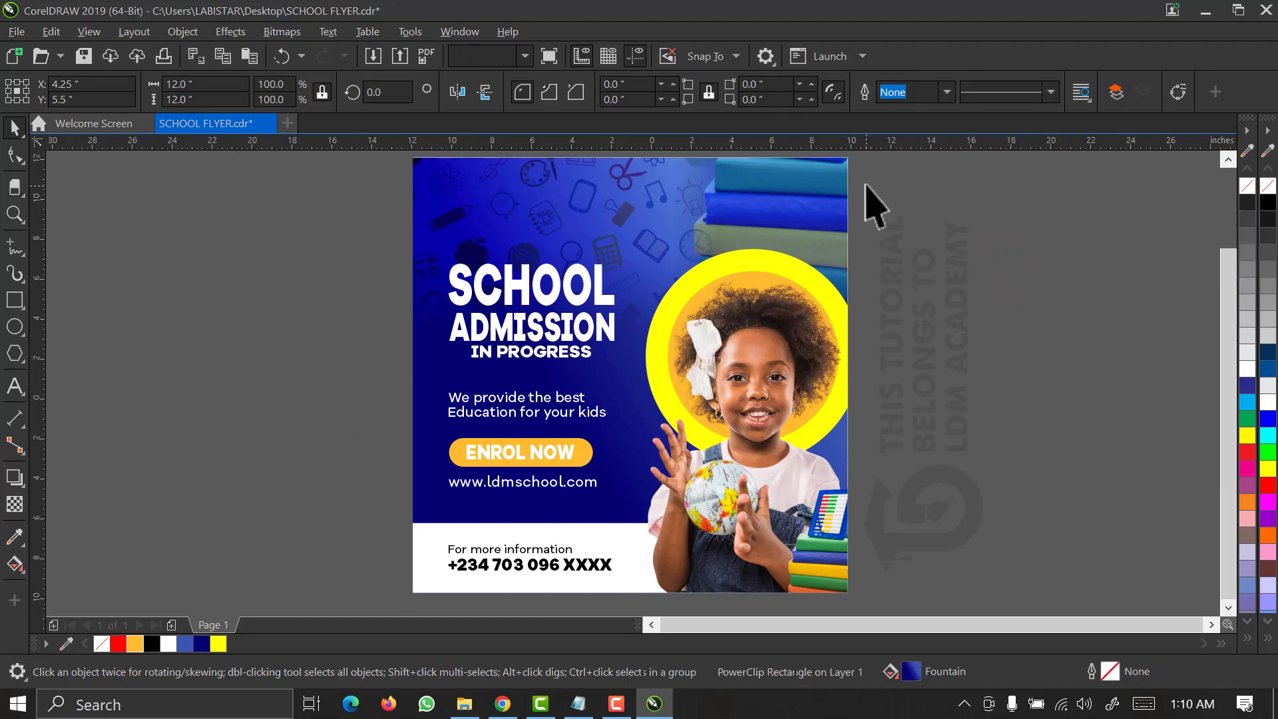
scroll(866, 184, down, 1)
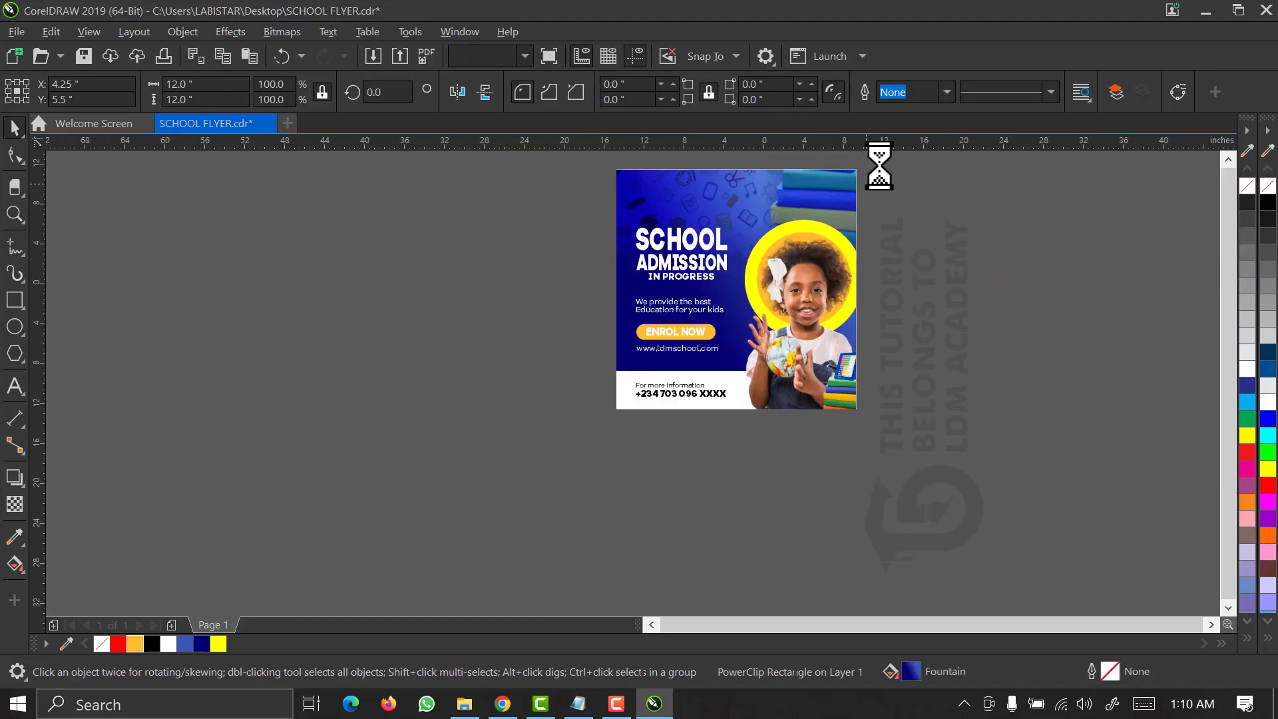
scroll(879, 163, down, 1)
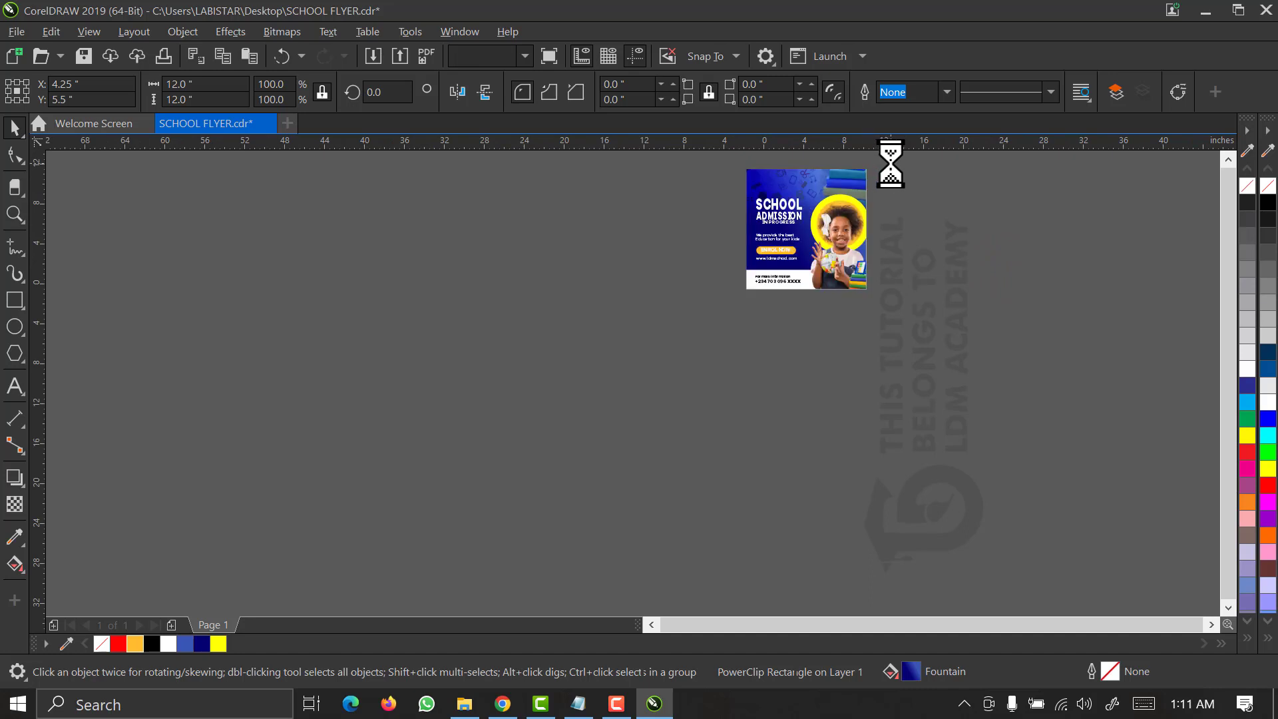
drag(890, 160, 727, 312)
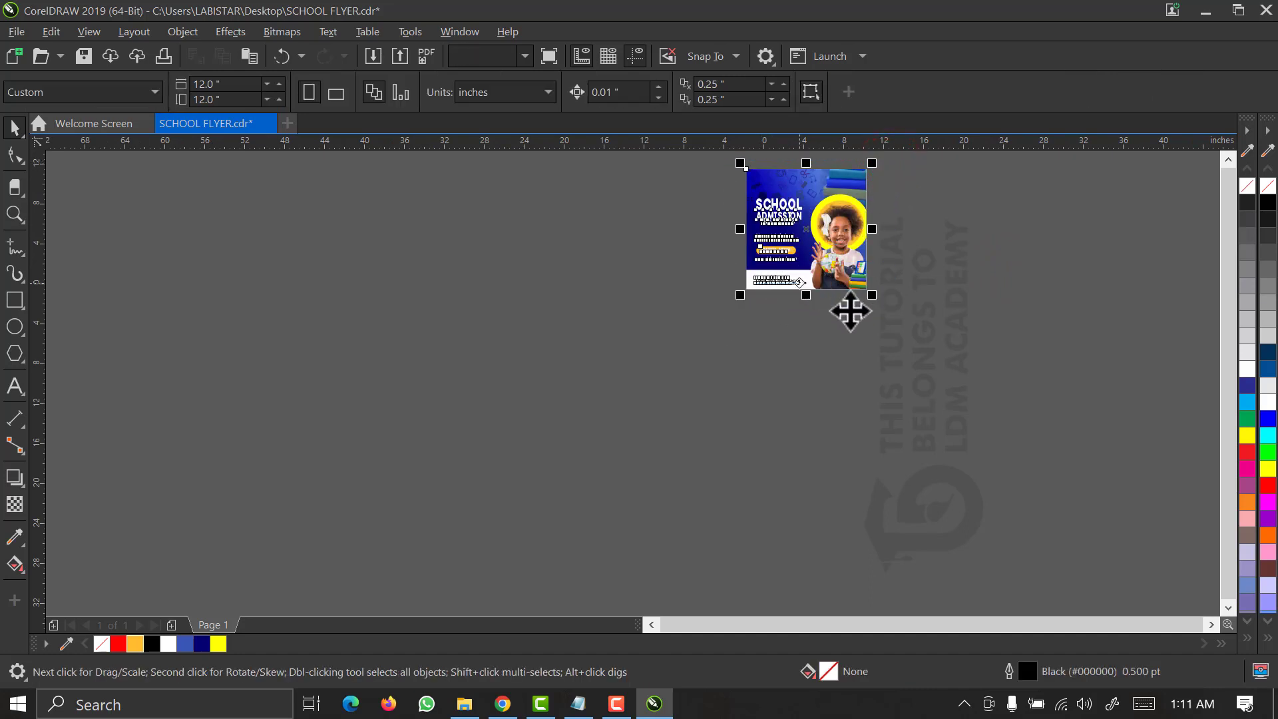
key(F2)
drag(896, 328, 729, 160)
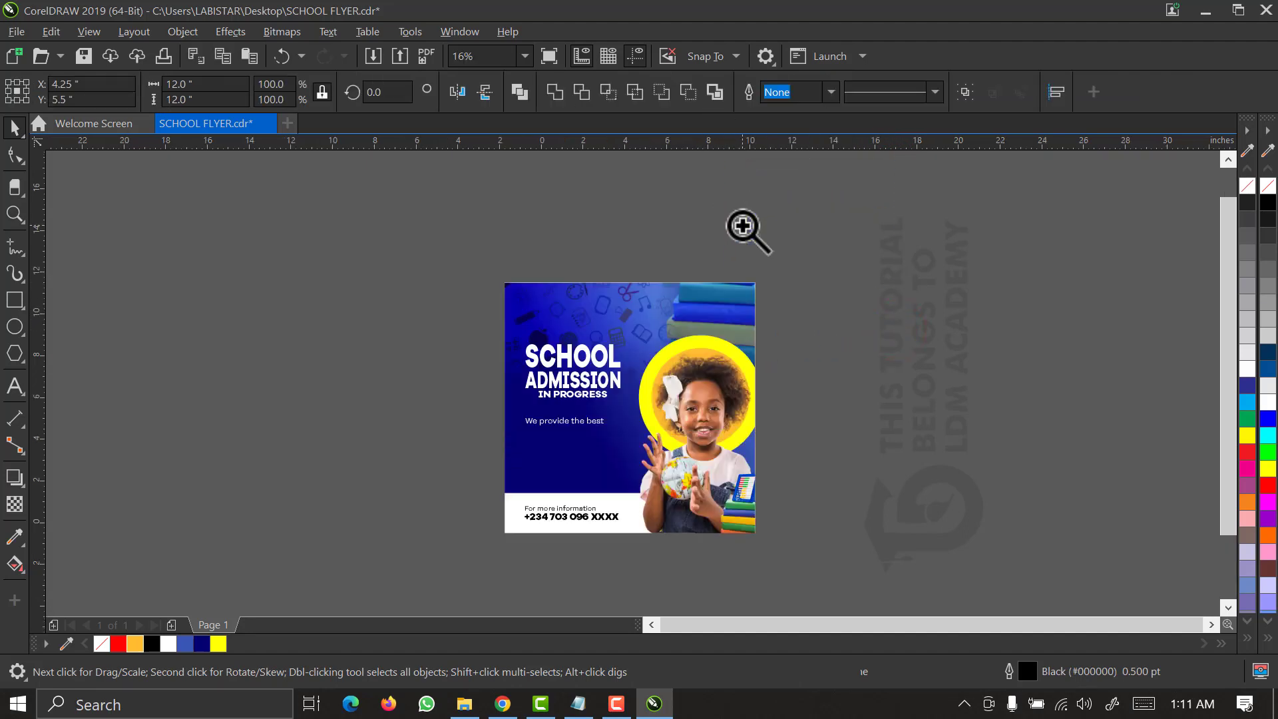
scroll(698, 386, down, 1)
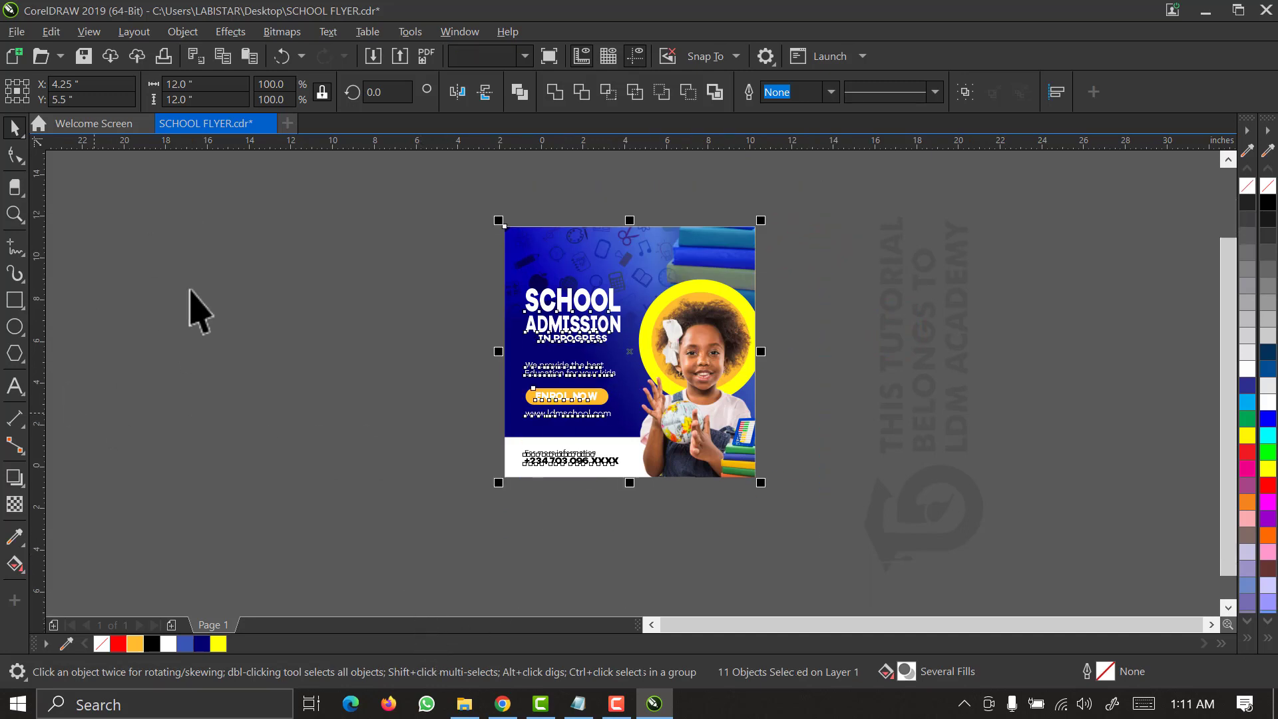
click(1034, 334)
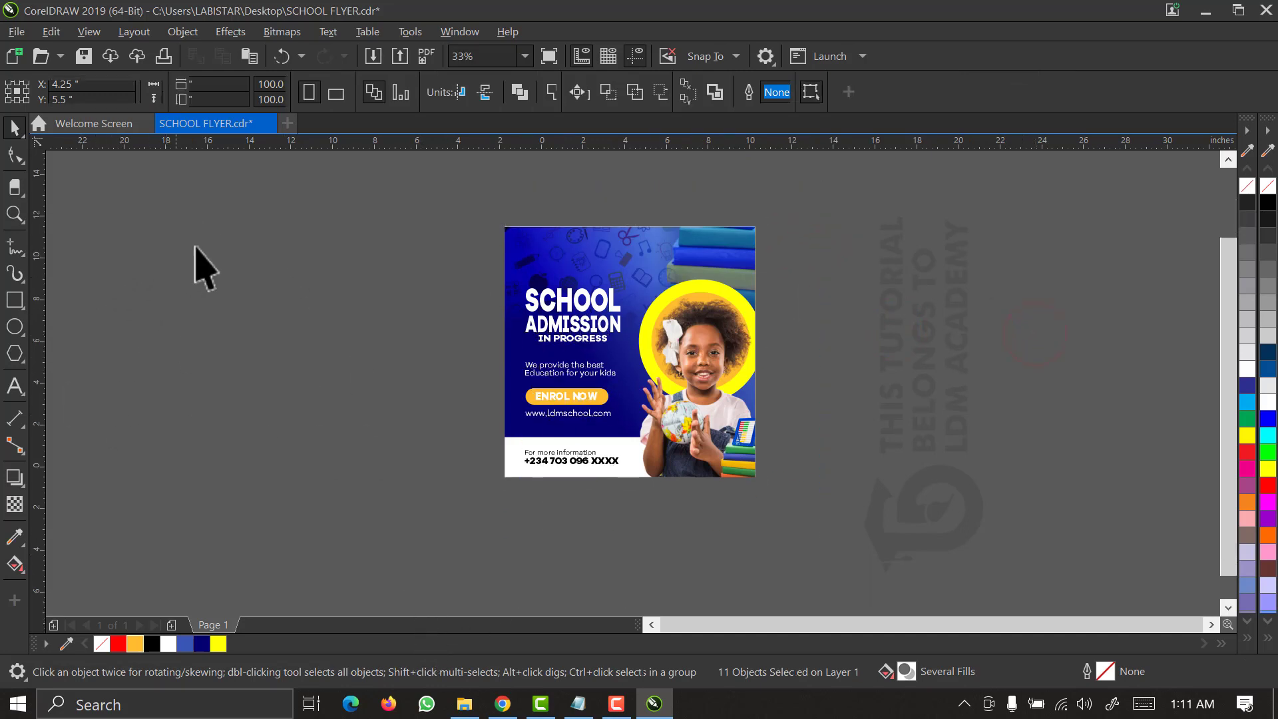
Draw a rectangle about 6.16 by 8.46 inches on the empty canvas to the left of the flyer.
click(14, 300)
drag(120, 206, 251, 382)
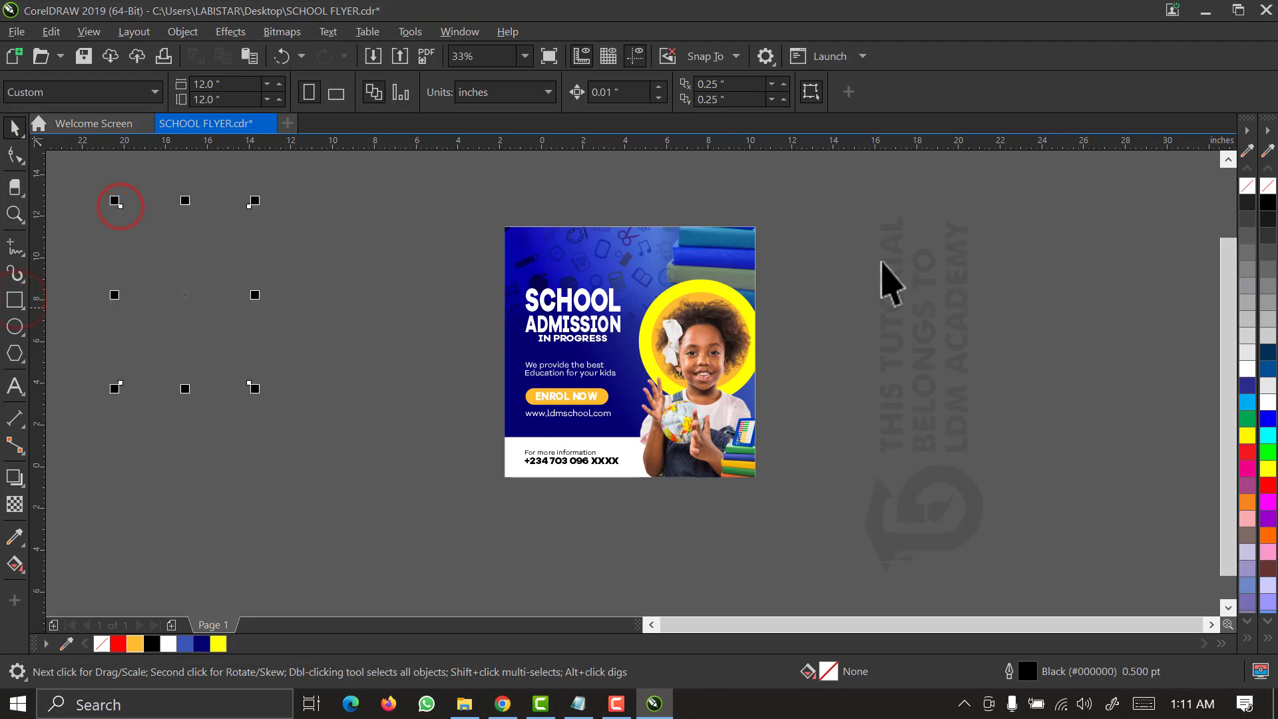
click(989, 329)
click(153, 287)
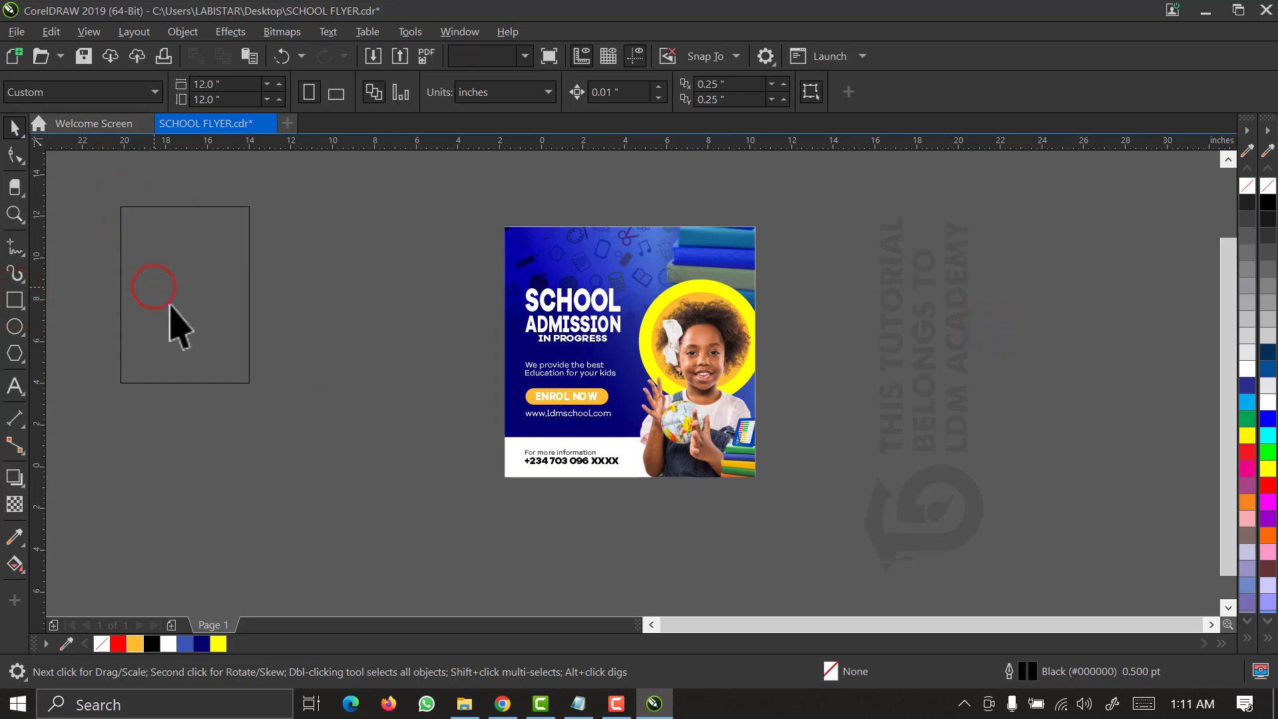
click(171, 301)
click(471, 266)
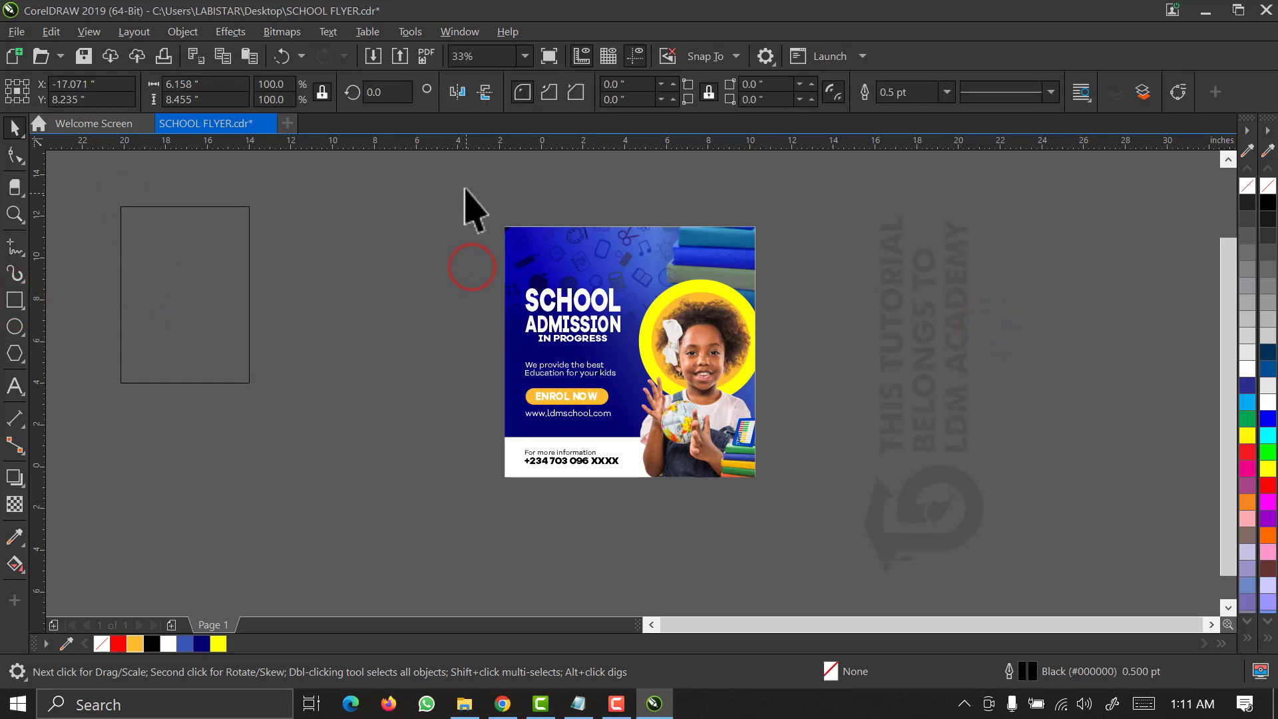
Select all the objects that make up the flyer, leaving out the empty rectangle beside it.
drag(462, 182, 794, 528)
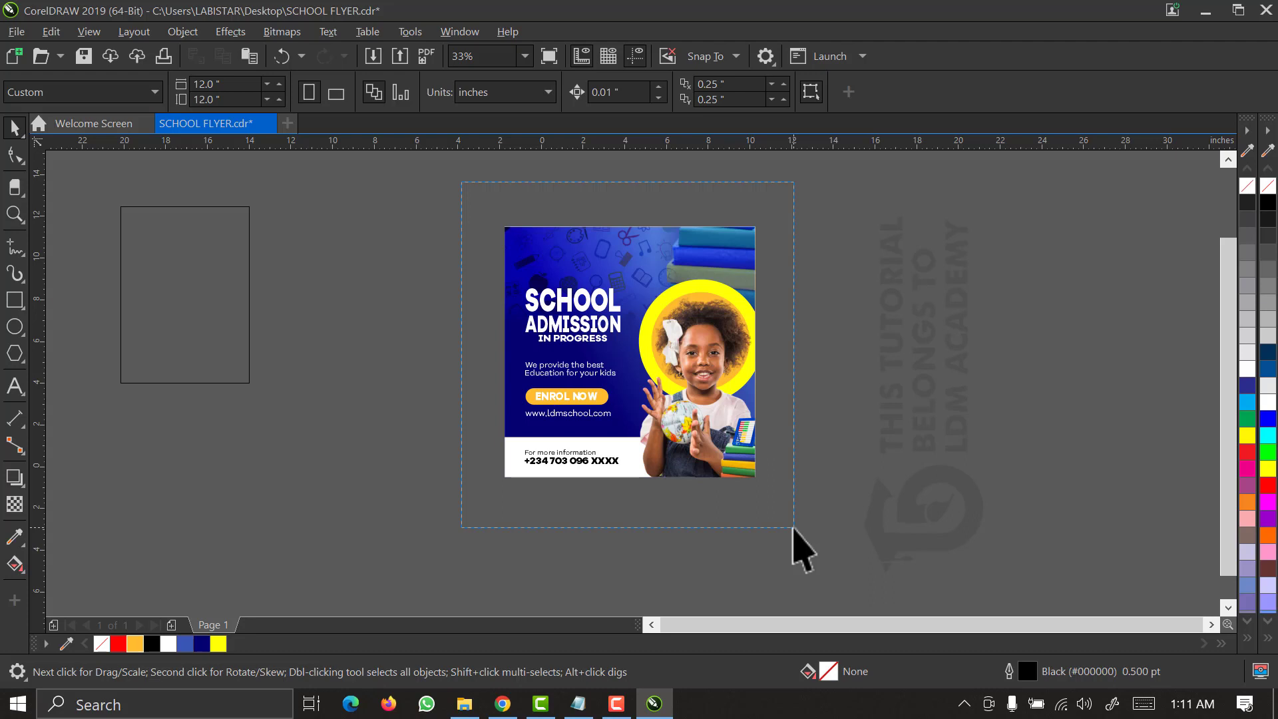
drag(794, 528, 794, 528)
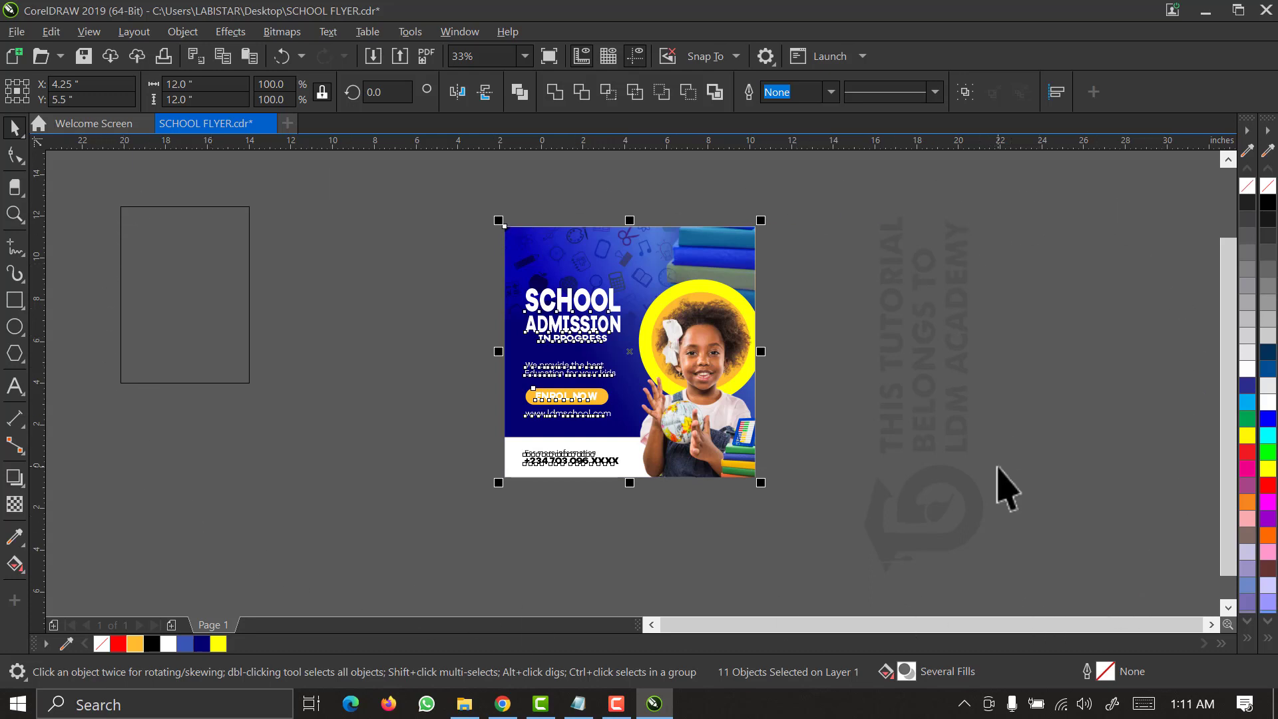
key(F7)
key(space)
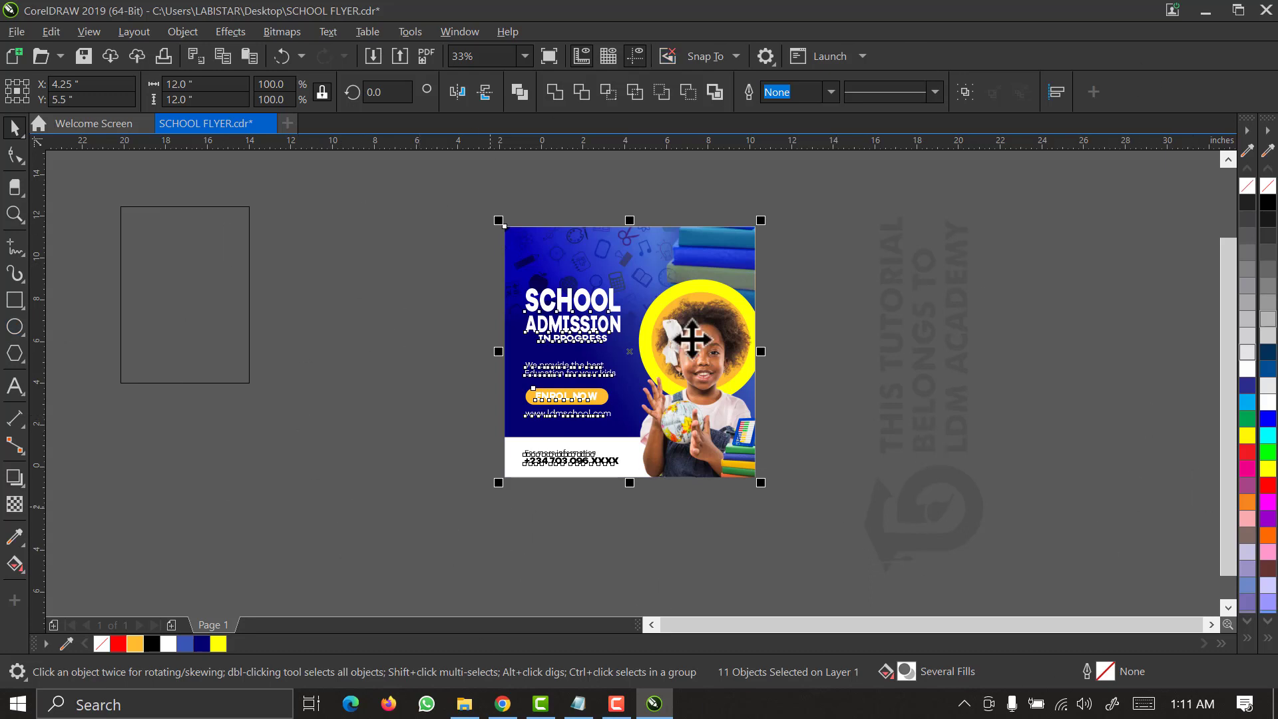
click(890, 330)
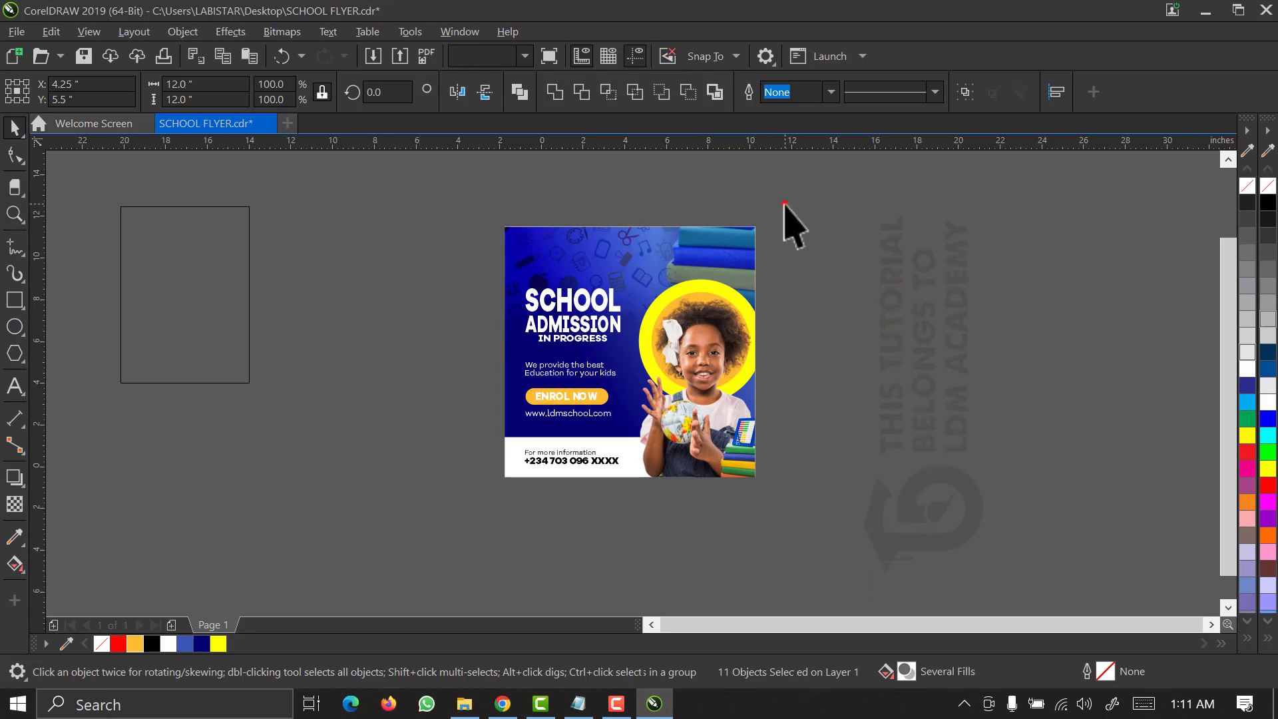
drag(785, 203, 468, 504)
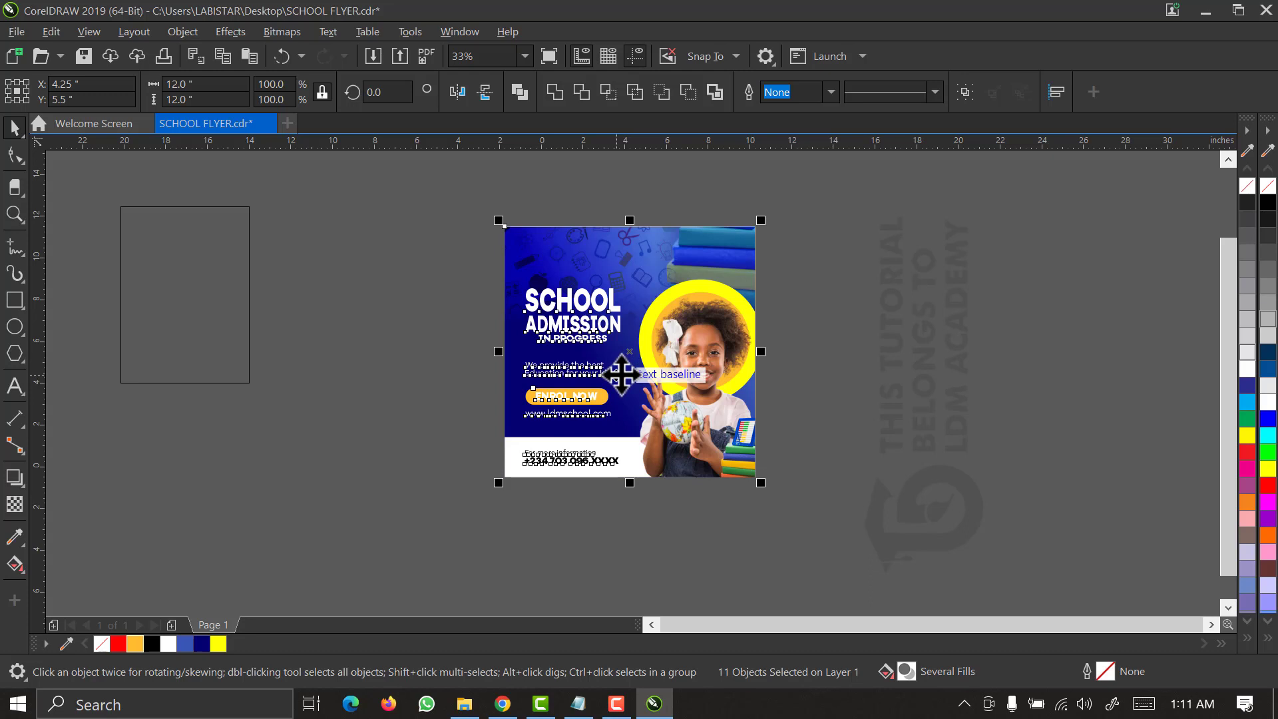
Start exporting the selected flyer and choose the Desktop as the destination folder.
click(12, 31)
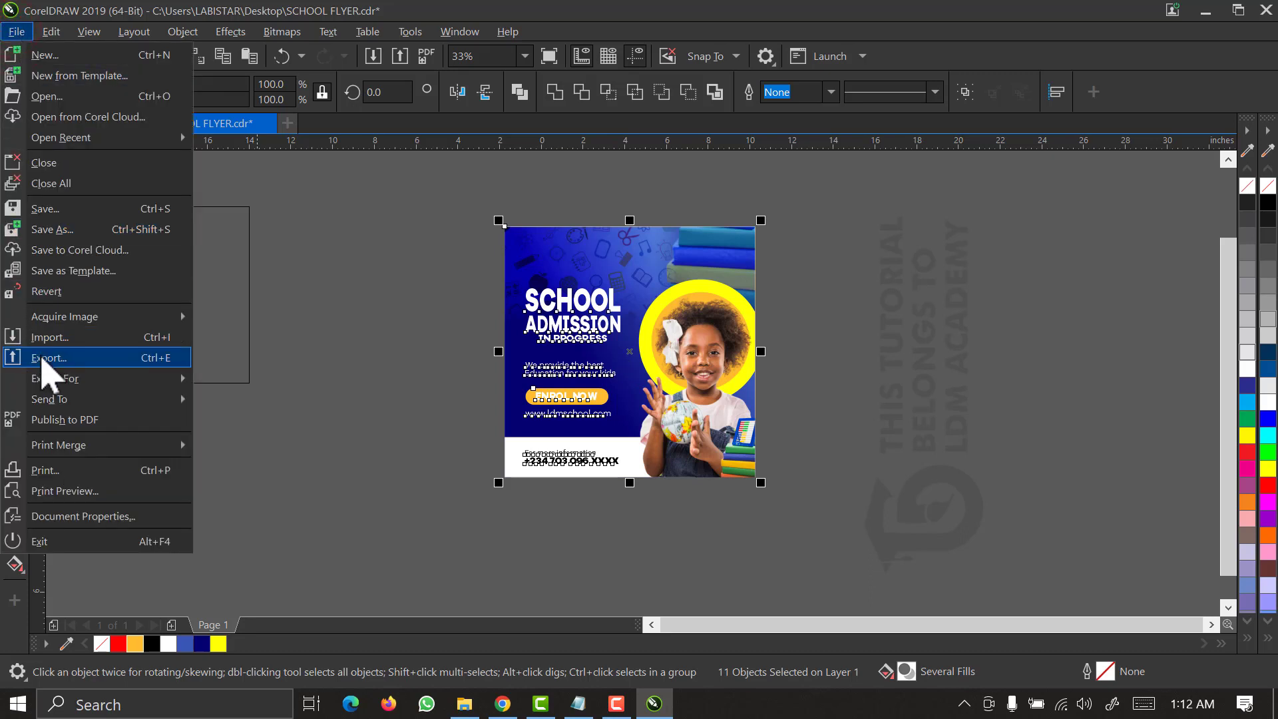
click(41, 360)
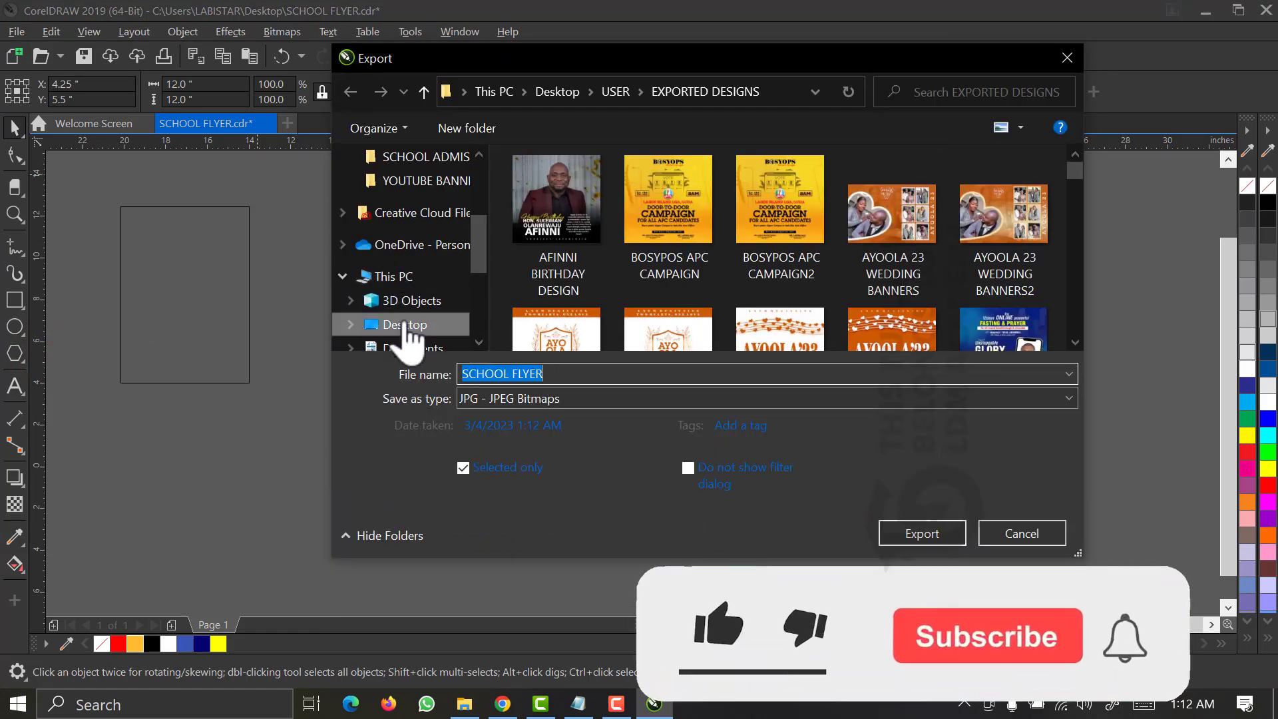
click(407, 326)
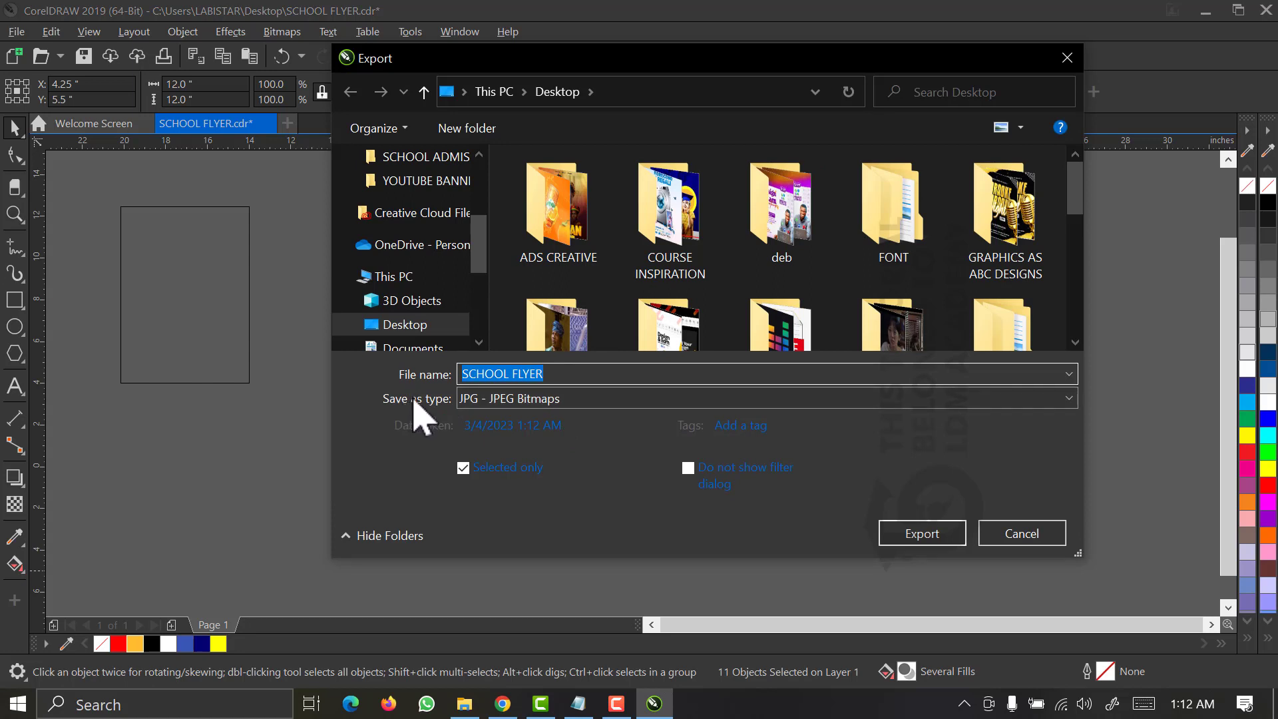
drag(475, 251, 479, 197)
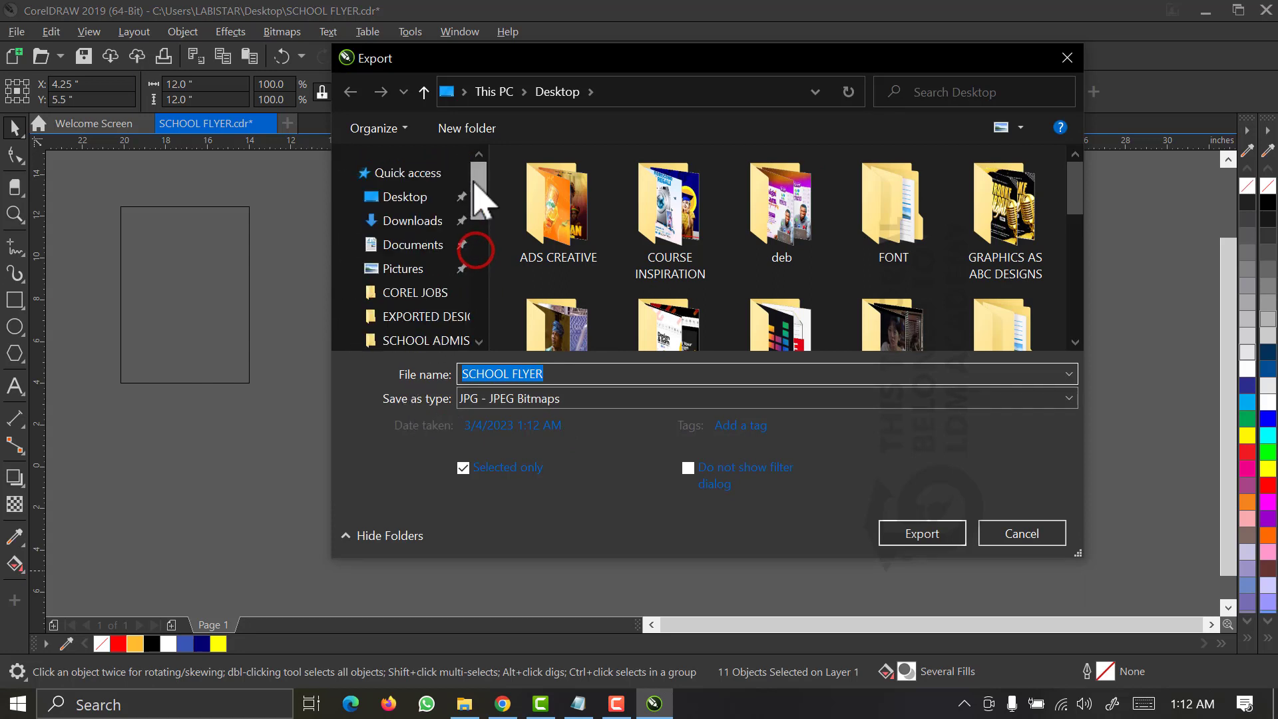
click(426, 199)
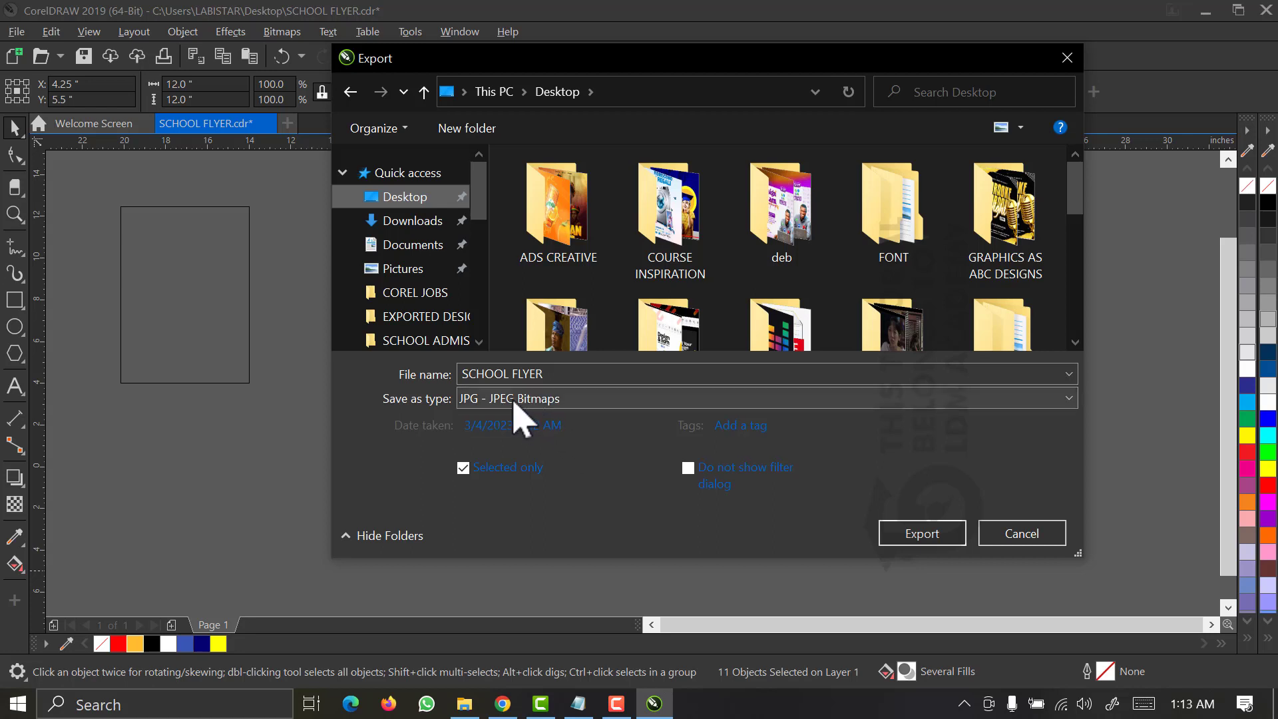
Export only the selected objects under the file name SCHOOL FLYER in the JPG - JPEG Bitmaps format.
double_click(557, 370)
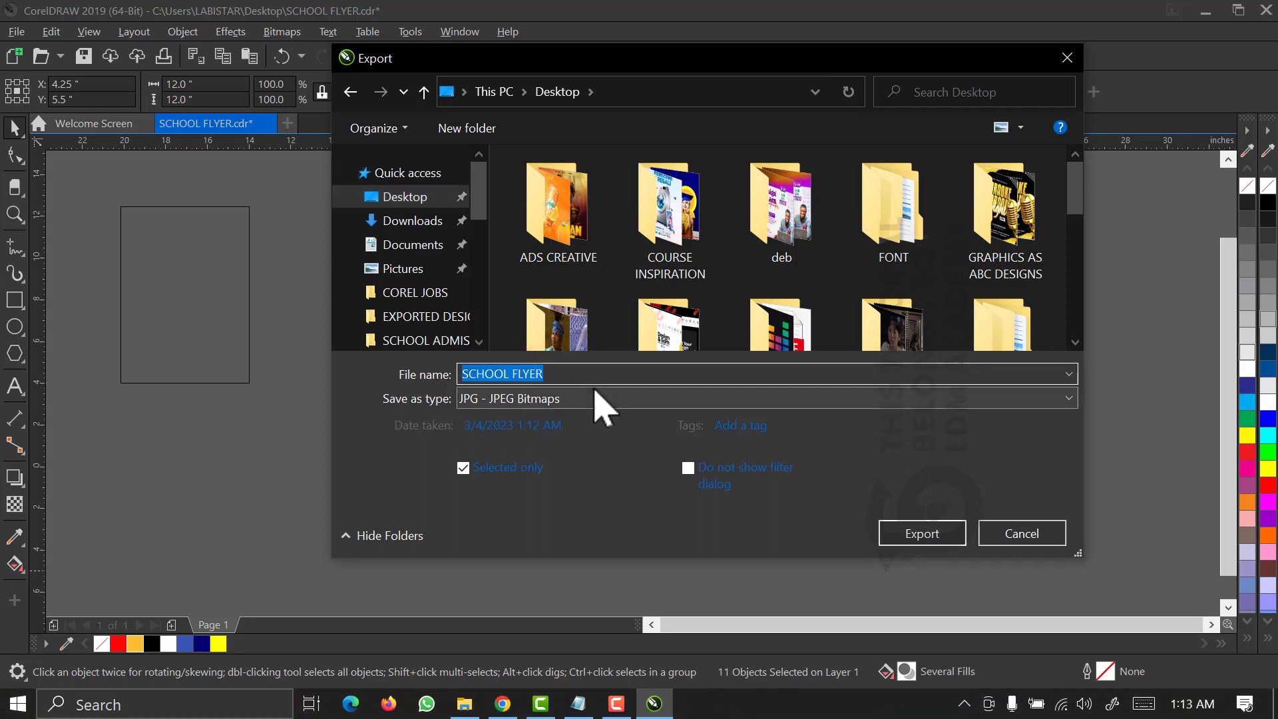
click(603, 365)
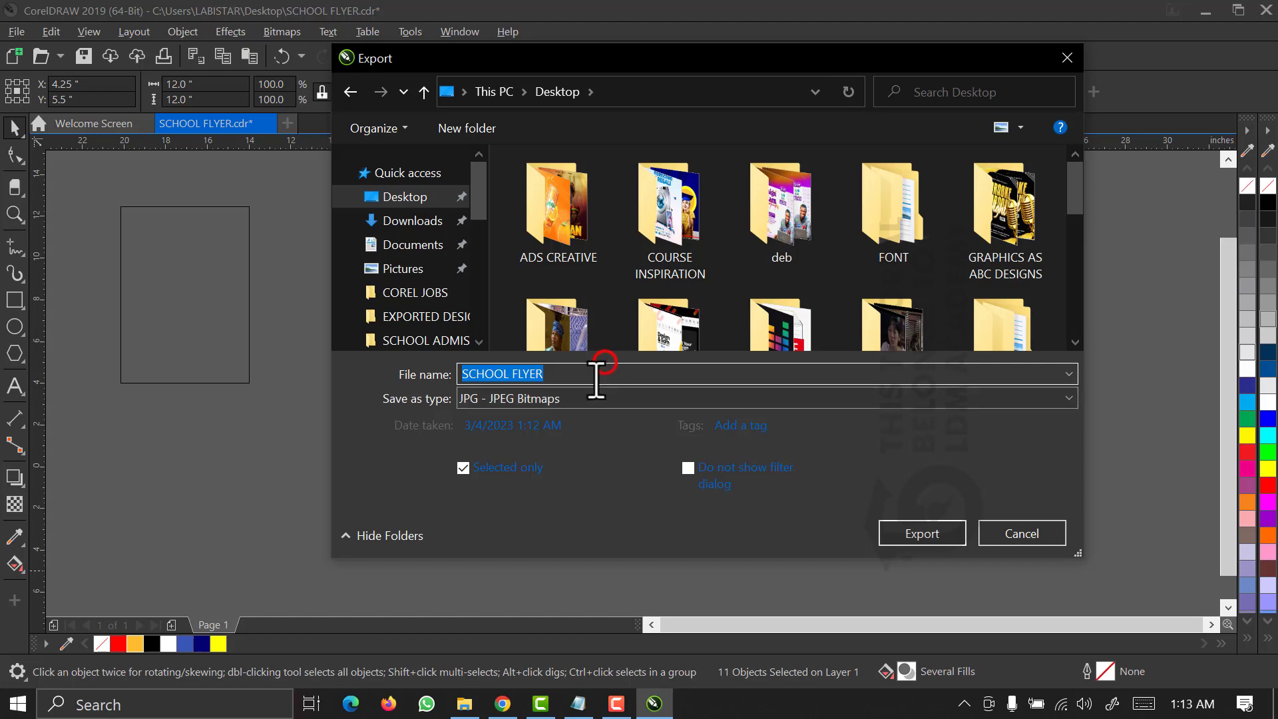
click(542, 398)
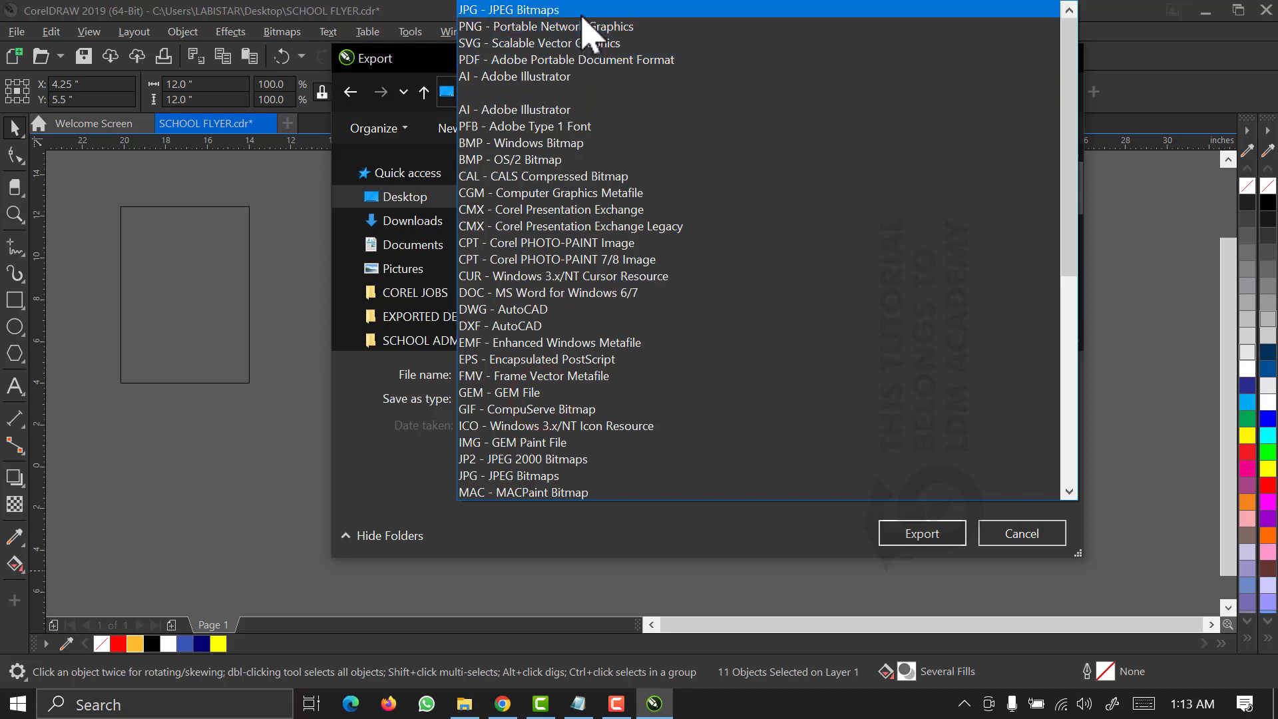
click(580, 11)
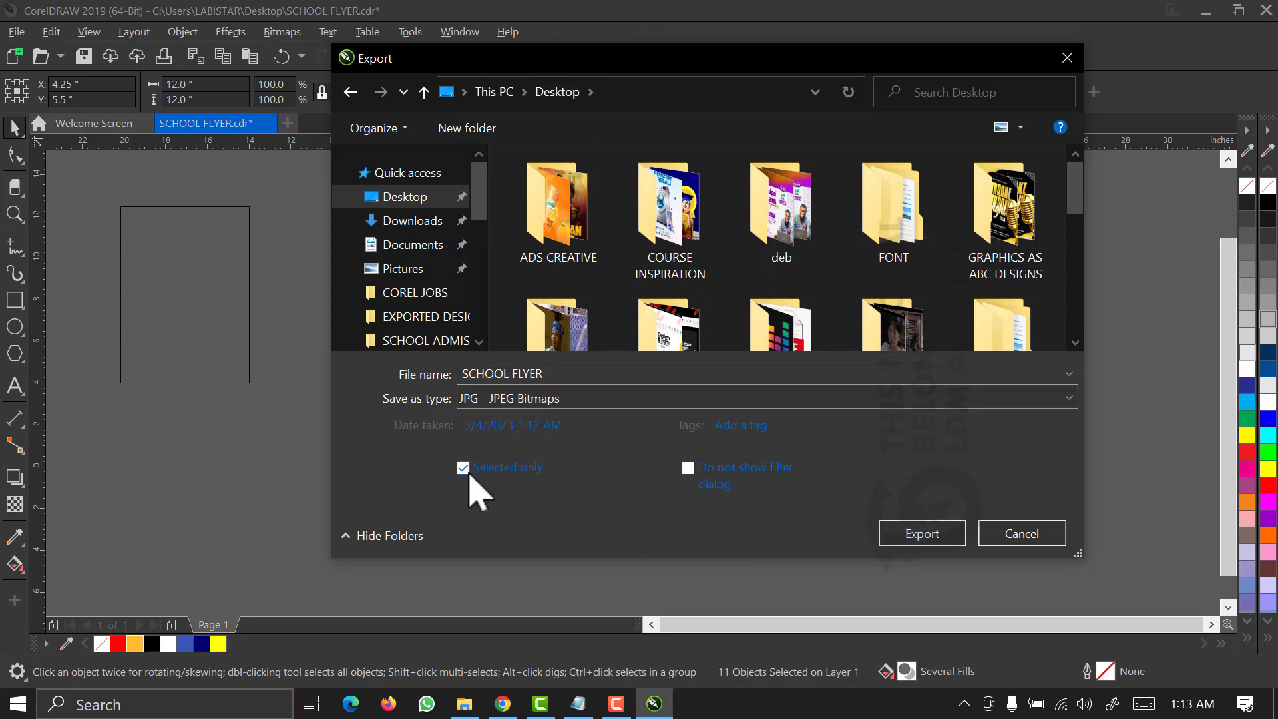
drag(549, 59, 945, 88)
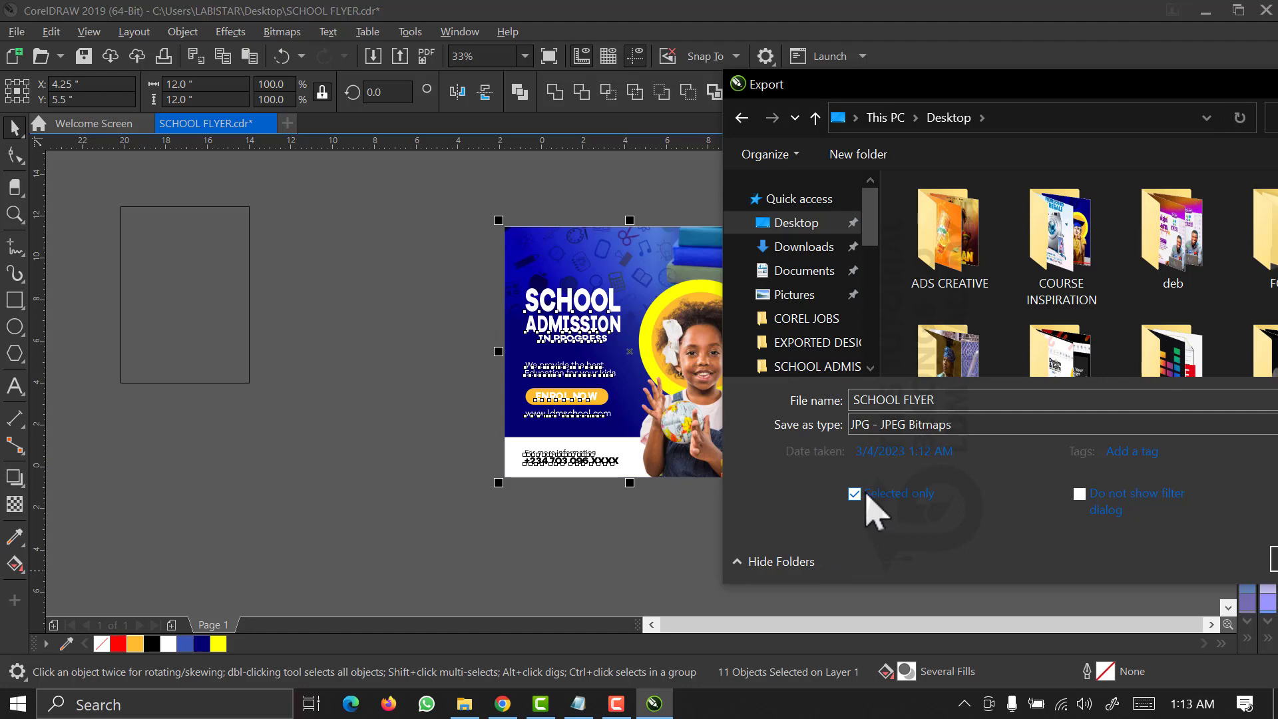
drag(1132, 85, 612, 101)
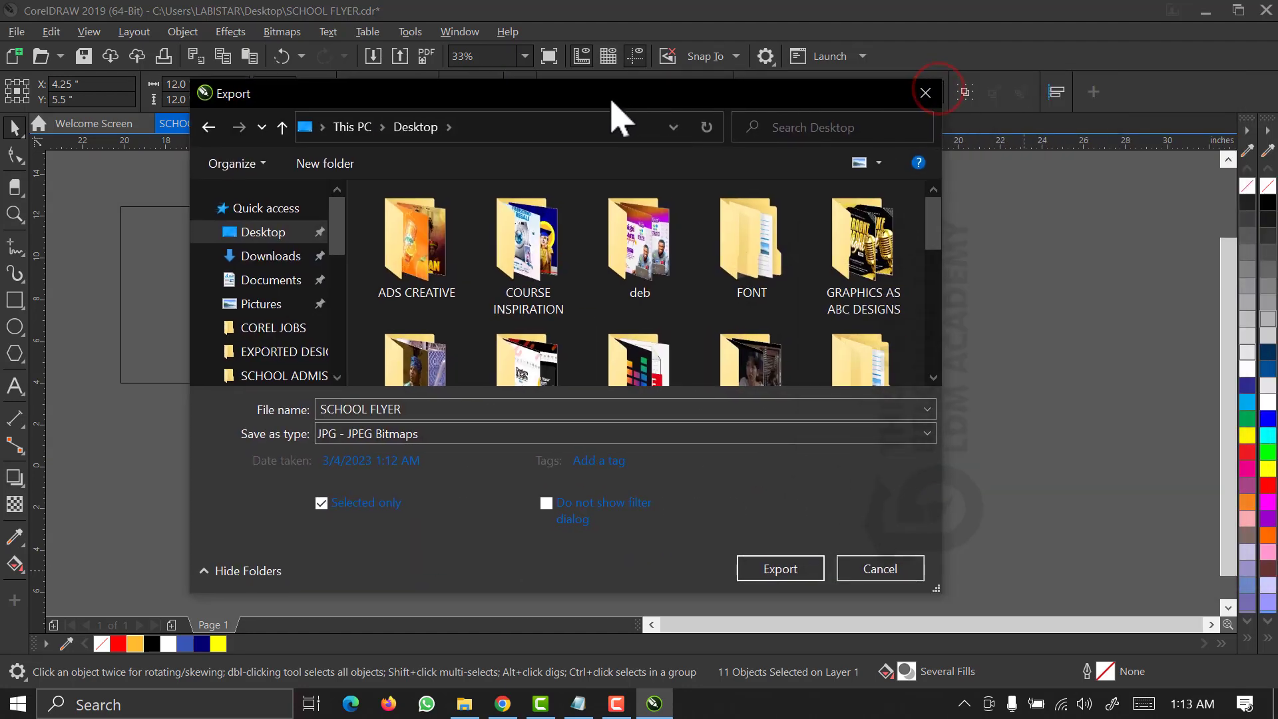
click(774, 571)
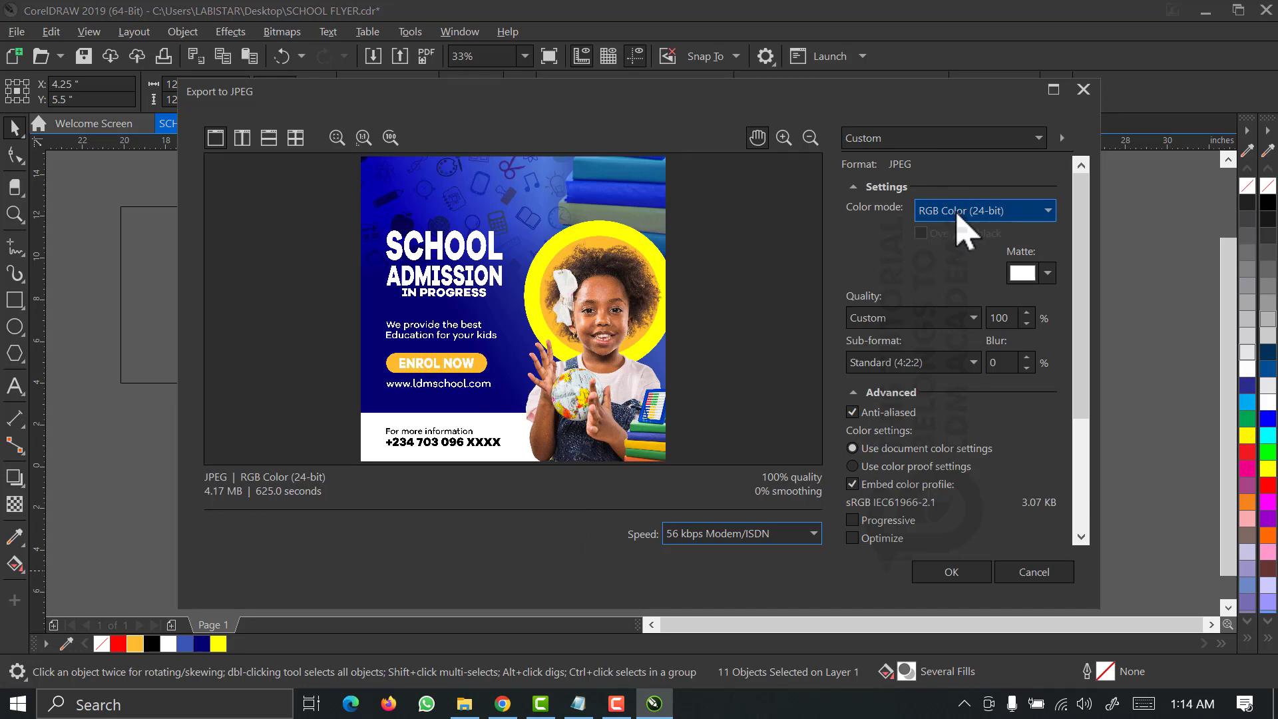
Choose RGB Color (24-bit) as the JPEG color mode and set the resolution to 500.
click(956, 212)
click(957, 241)
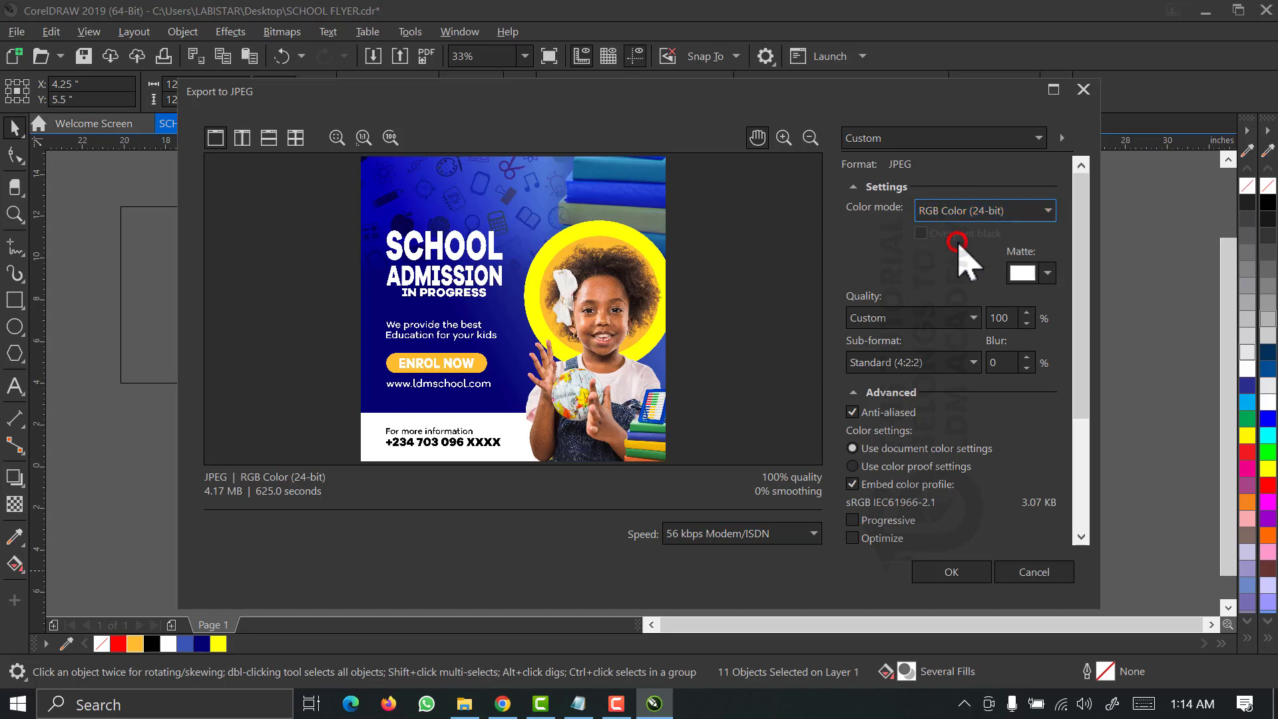
drag(1072, 357, 1080, 474)
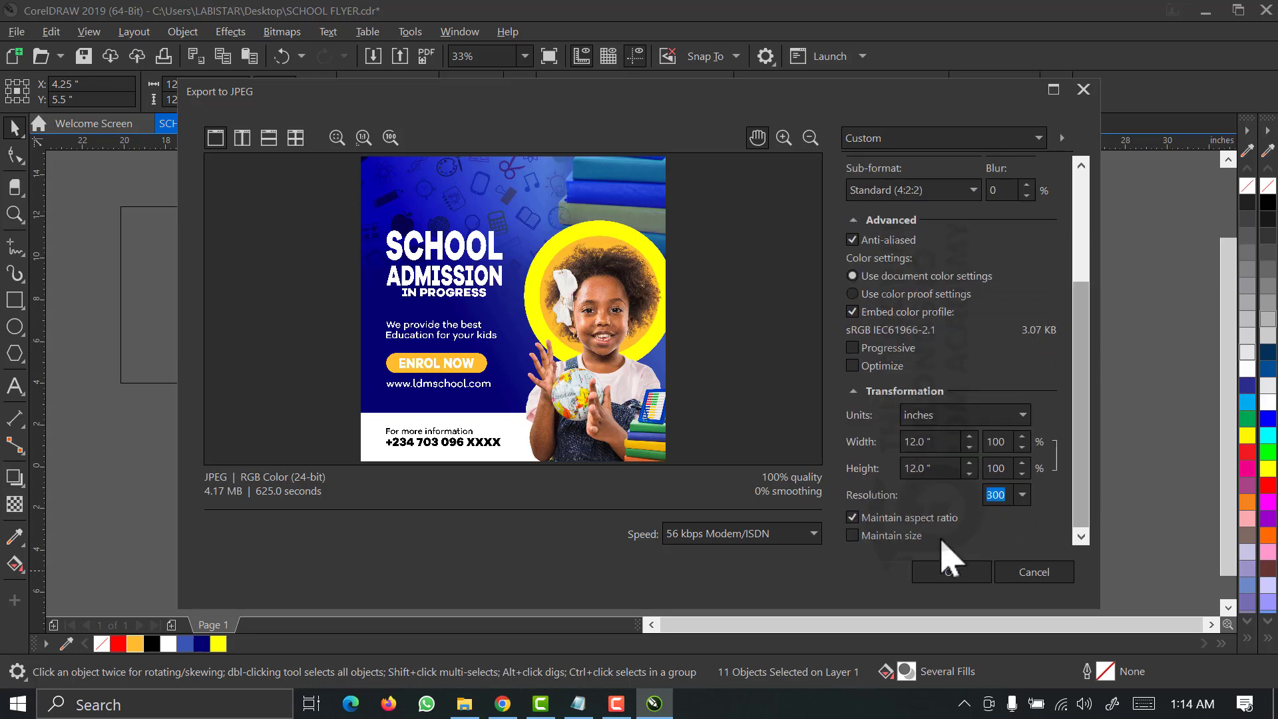
double_click(1003, 495)
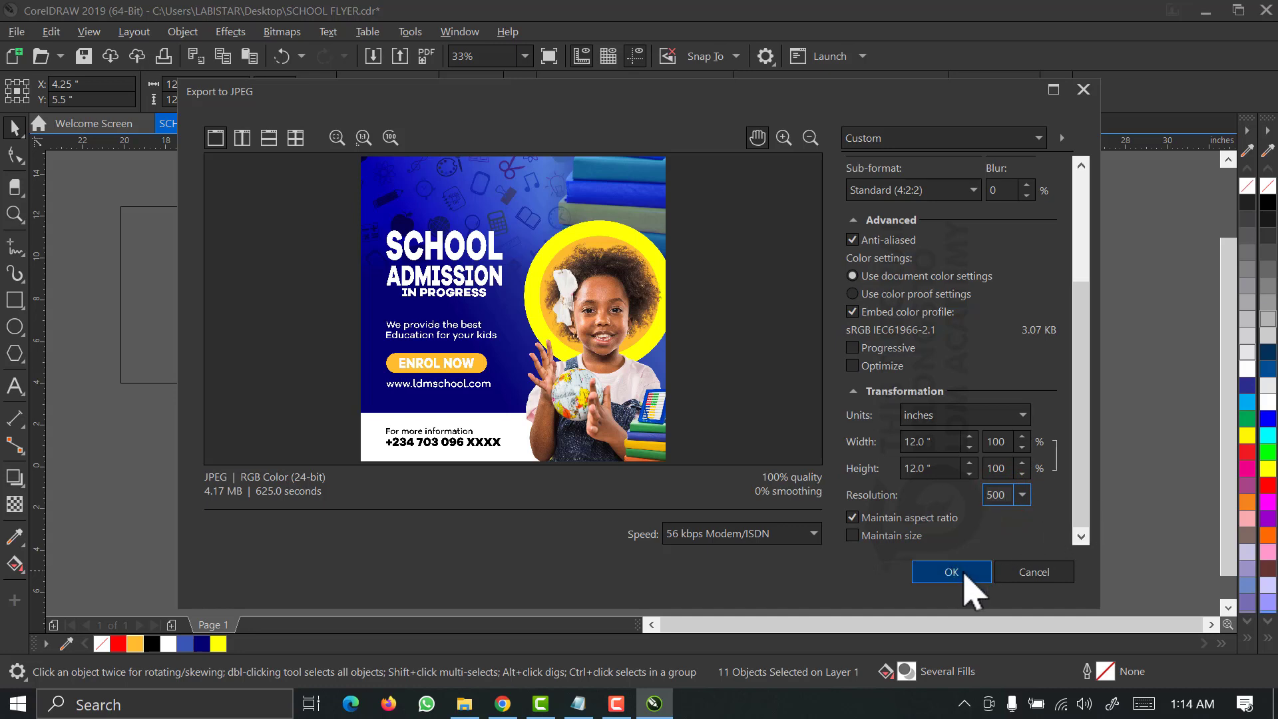
Review the JPEG color mode choices, keep RGB Color (24-bit), and complete the export.
drag(1081, 449, 1097, 280)
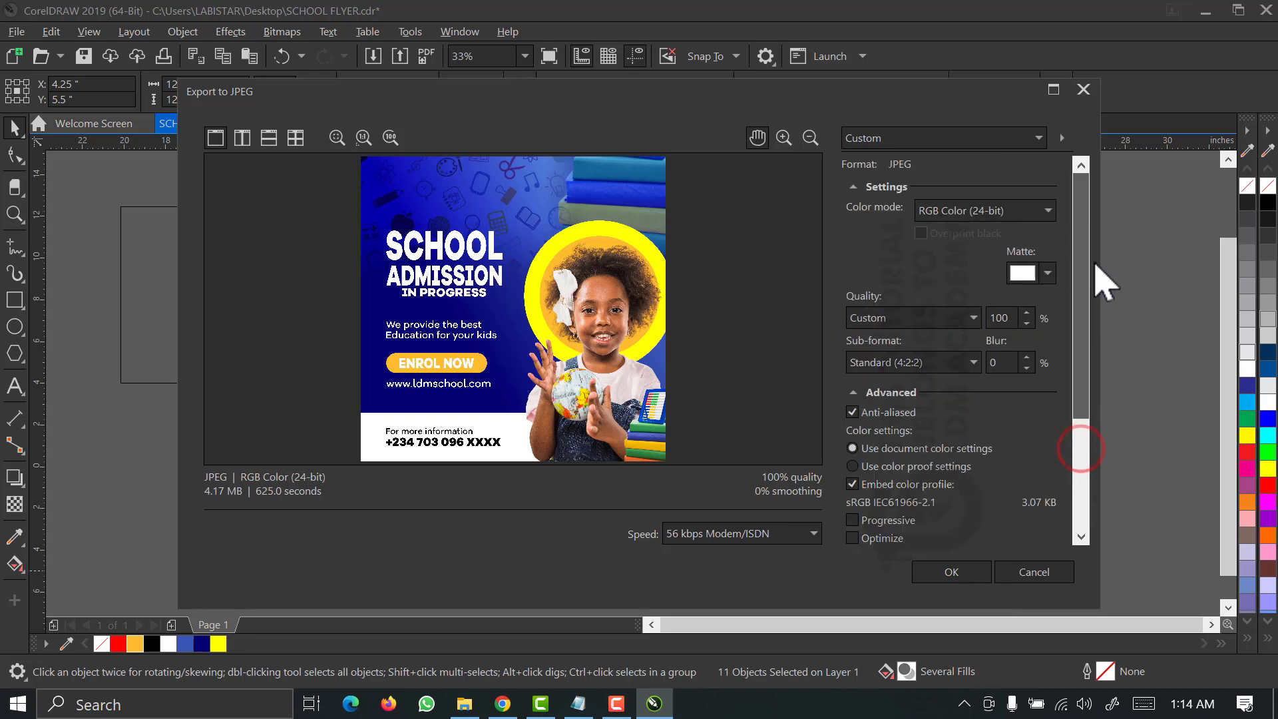
click(963, 210)
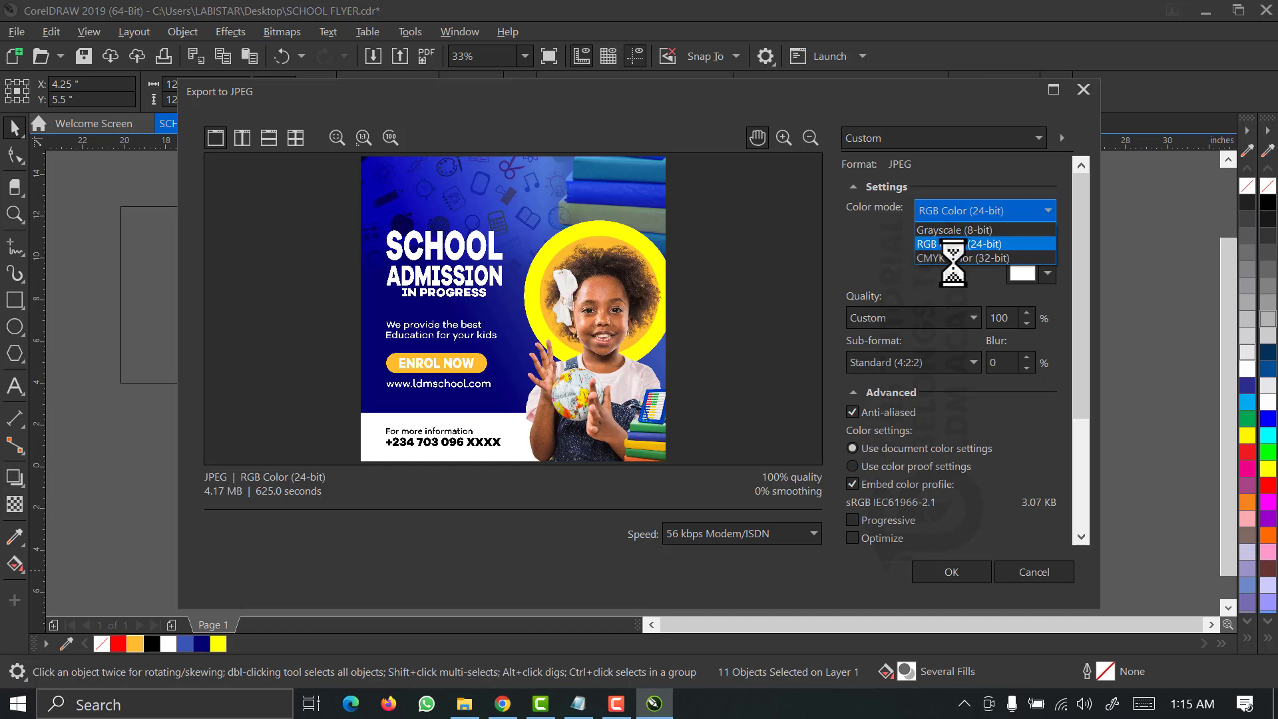
click(863, 254)
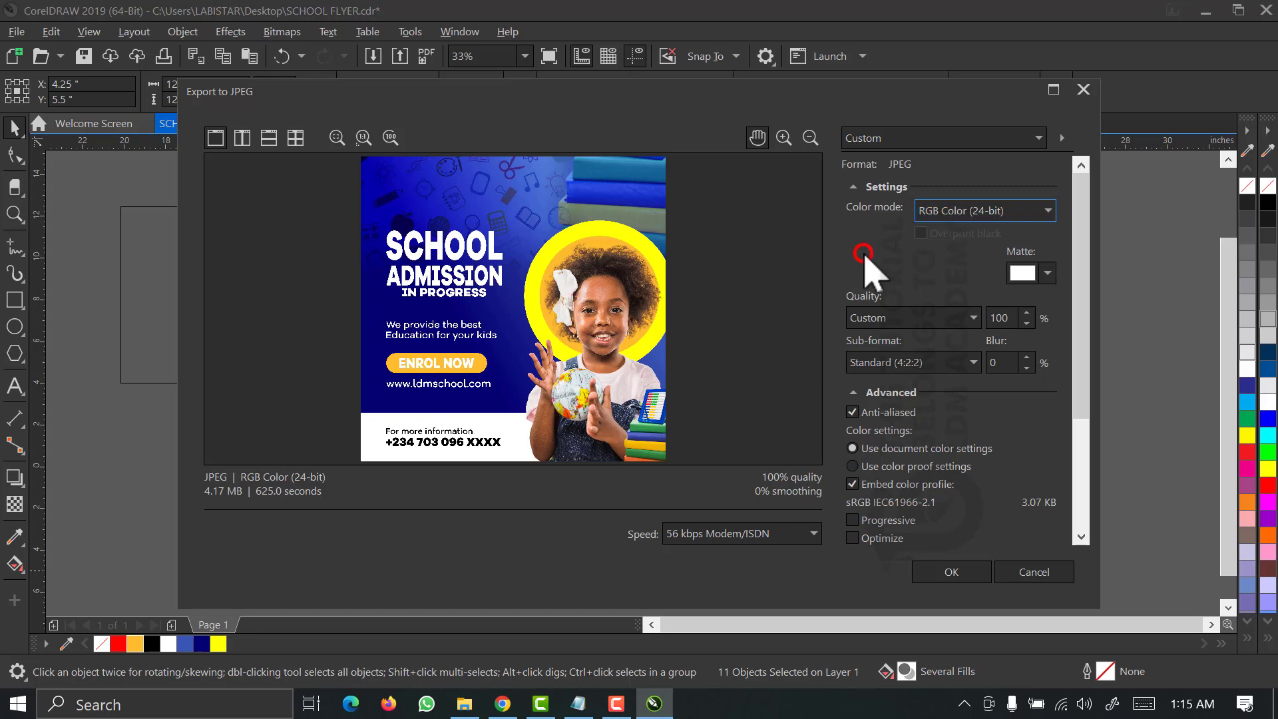
drag(1083, 293, 1079, 521)
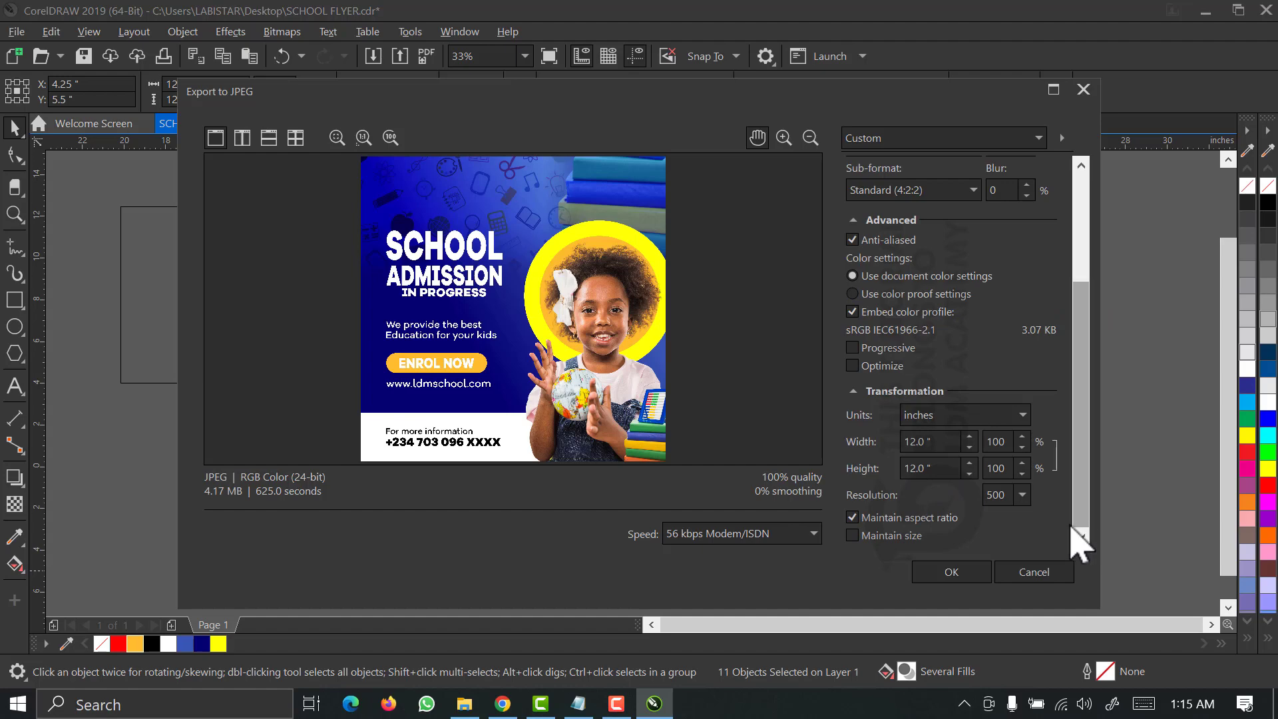
click(950, 572)
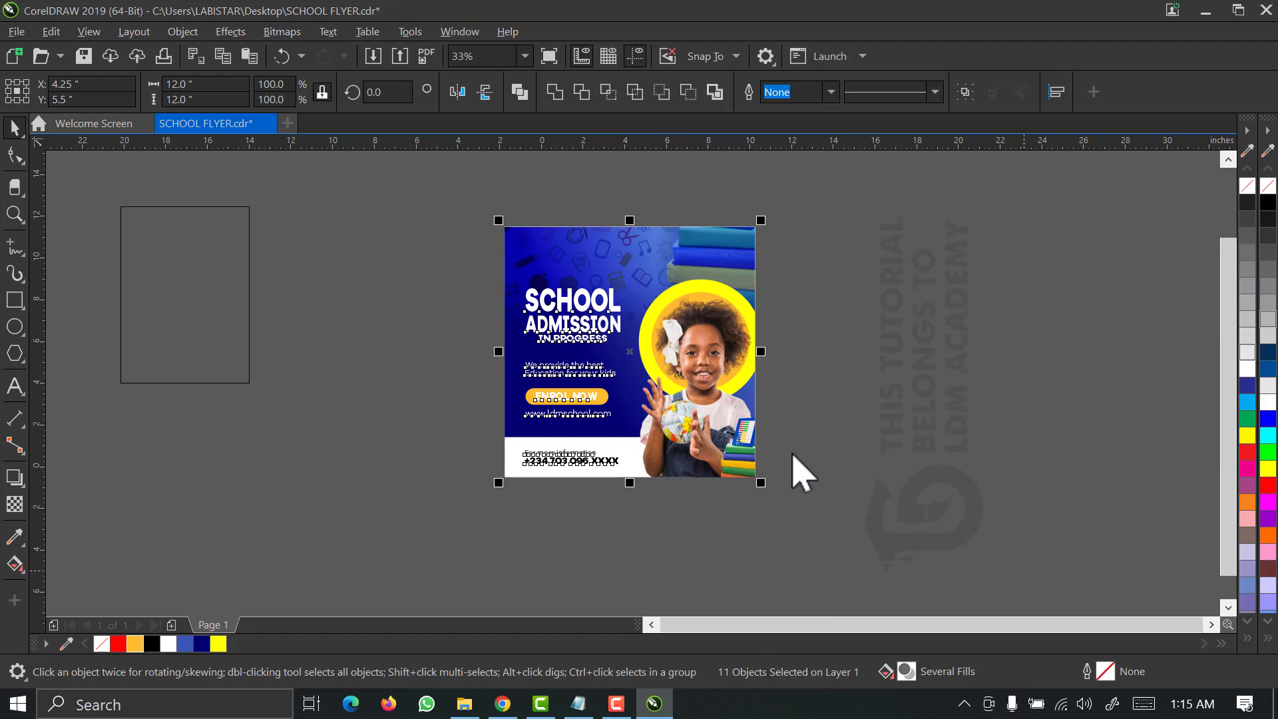
Show the Windows desktop and refresh it to look for the exported SCHOOL FLYER image.
click(836, 711)
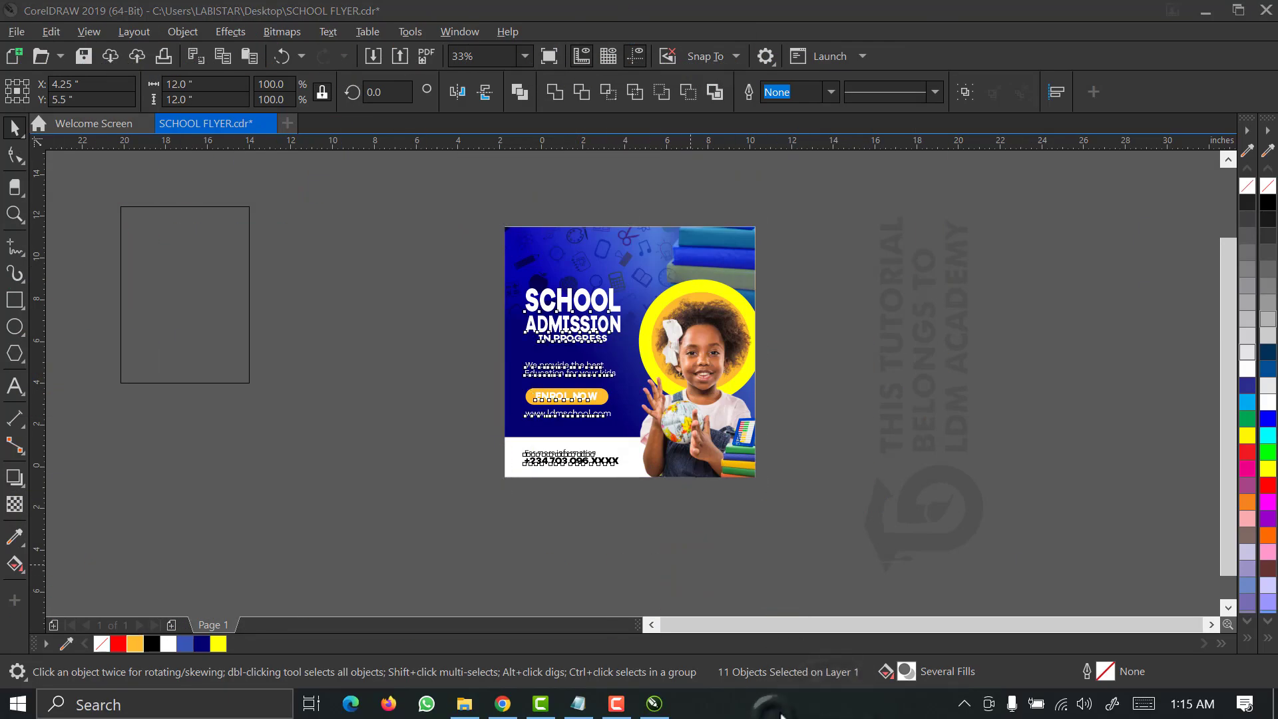
right_click(780, 711)
click(840, 577)
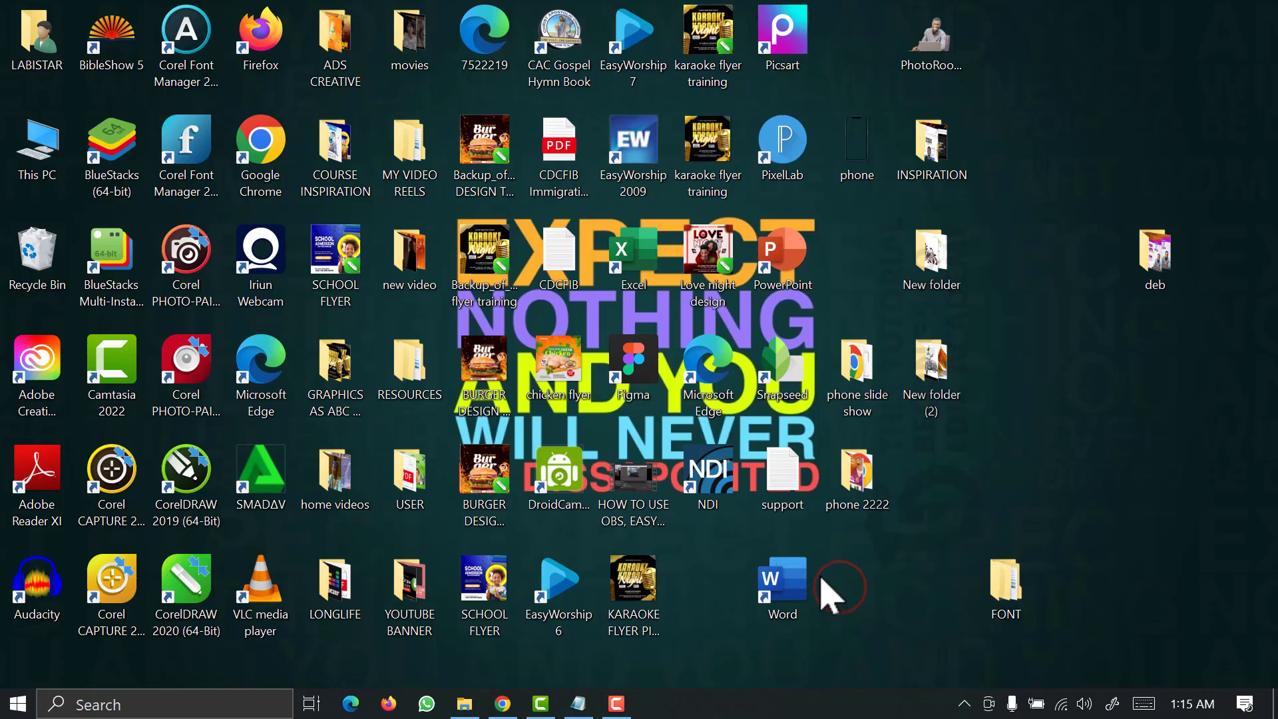
right_click(979, 177)
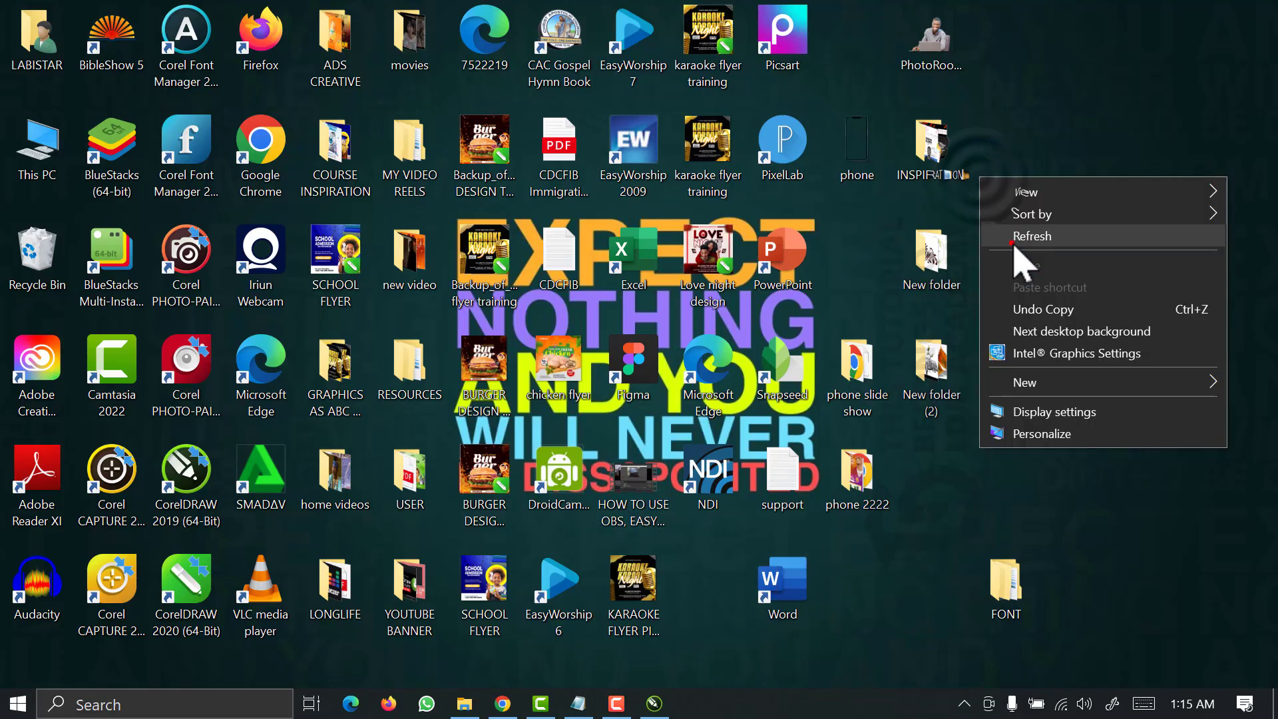
click(1013, 241)
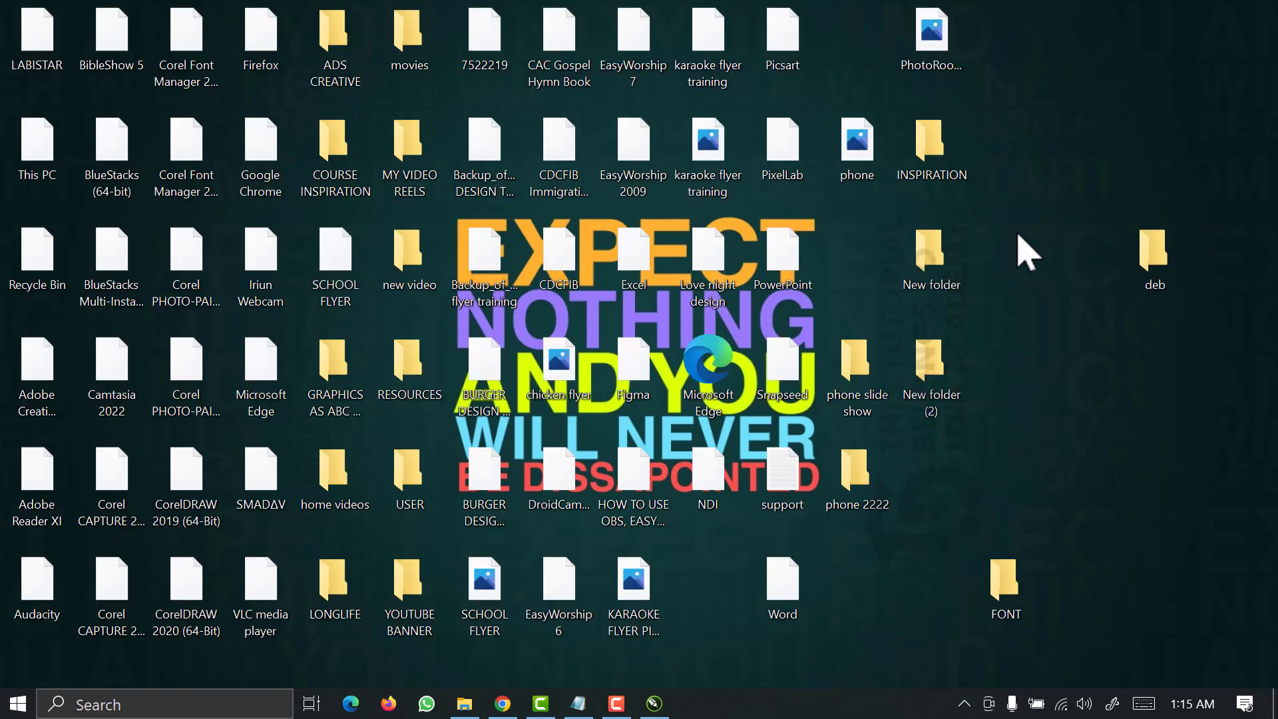
right_click(1011, 248)
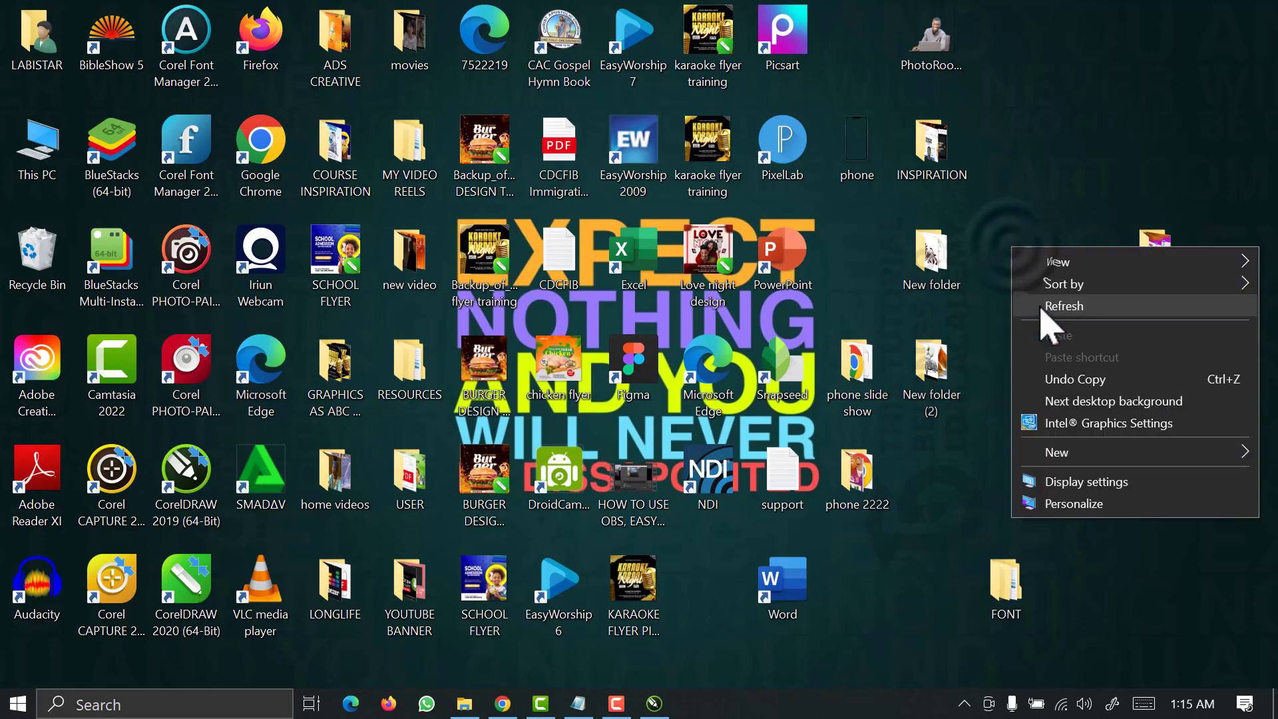
click(1040, 297)
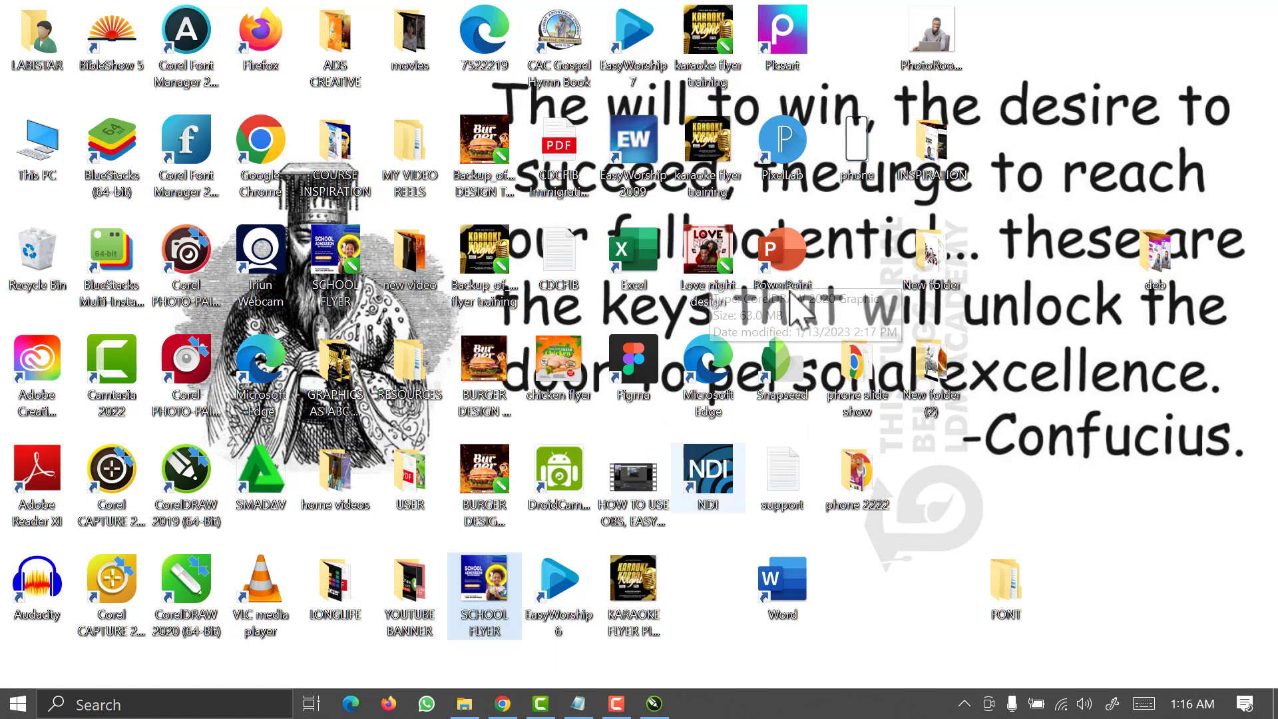
Switch back to CorelDRAW and examine the whole flyer at a larger scale.
click(652, 702)
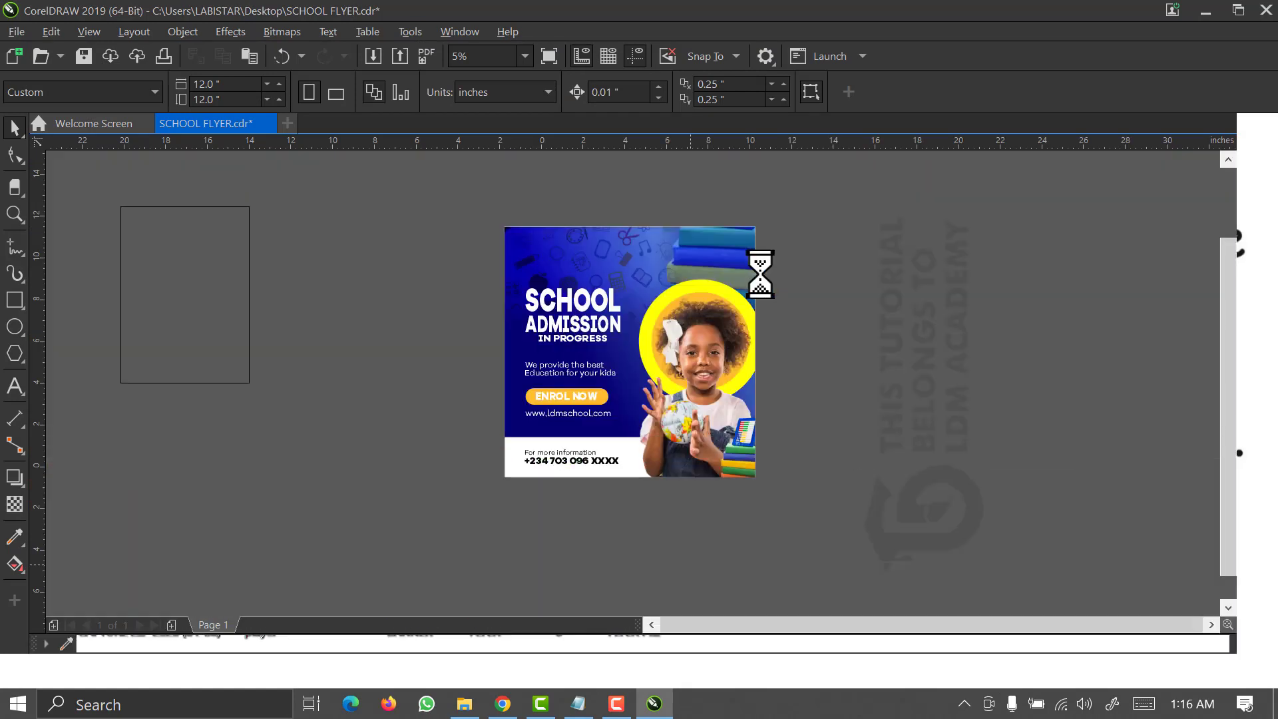
mouse_move(764, 221)
mouse_down()
mouse_move(605, 399)
mouse_move(500, 489)
mouse_up()
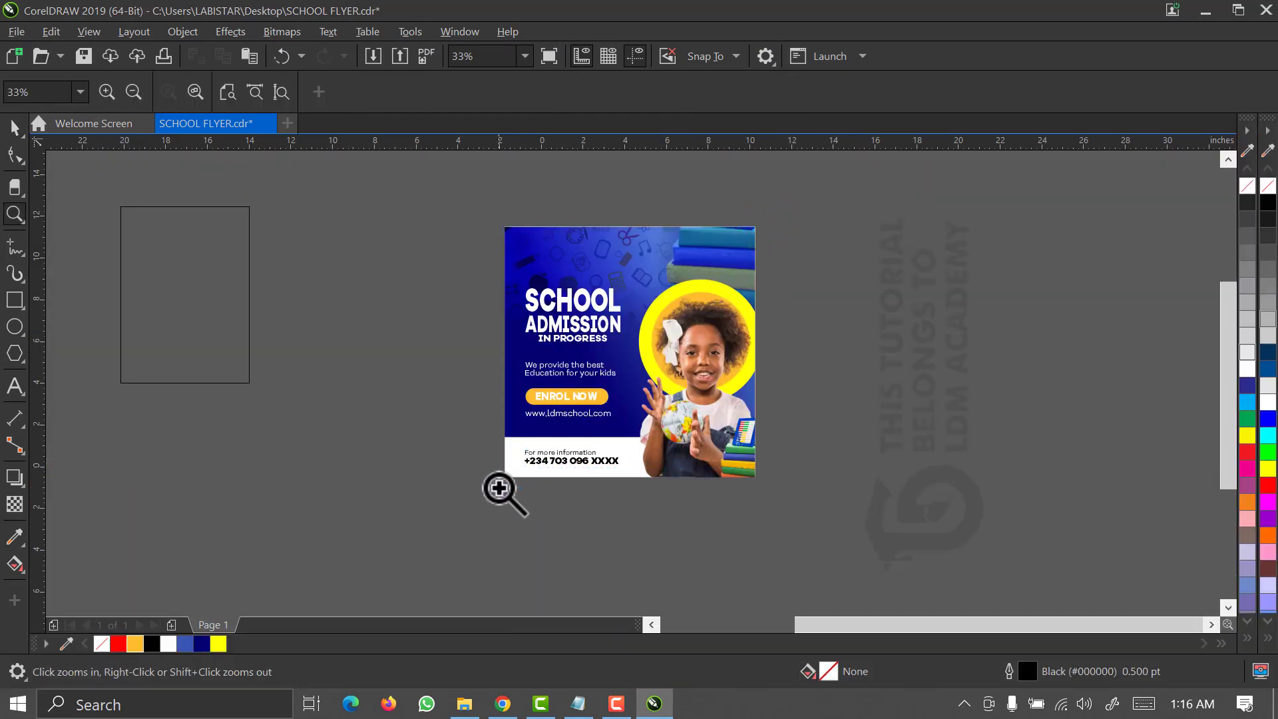
key(space)
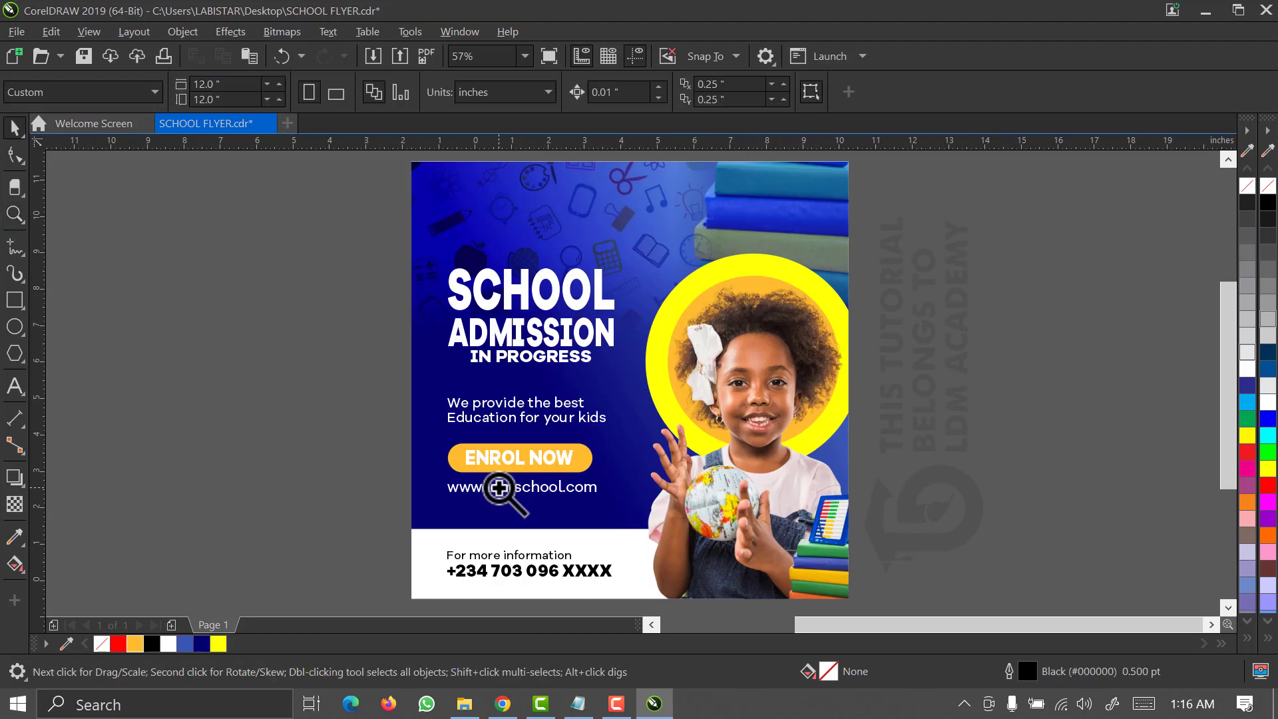